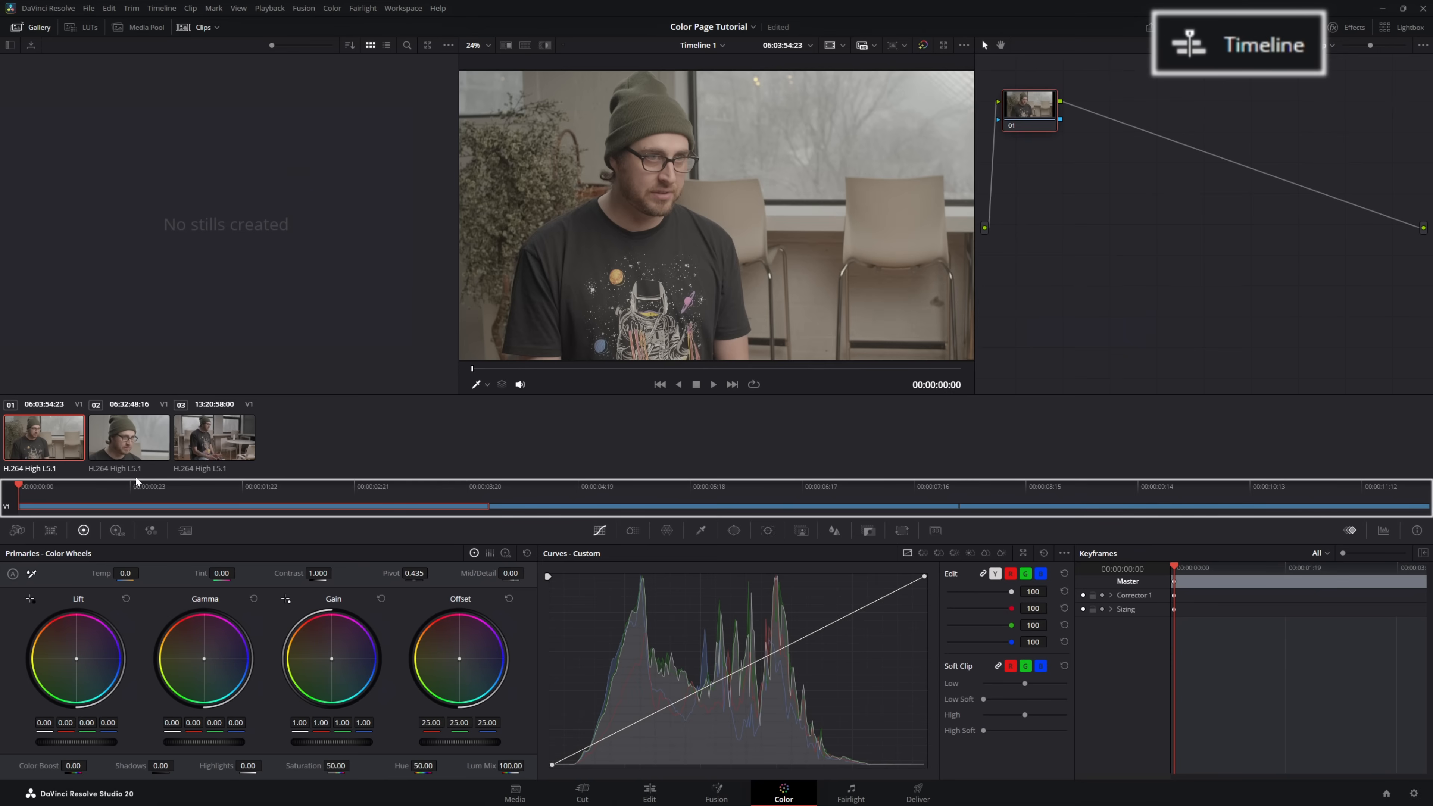
# - Move the playhead to 00:00:01:03 in the first clip and shift node 01 slightly to the right in the node graph
pyautogui.moveTo(18, 485); pyautogui.dragTo(151, 486)
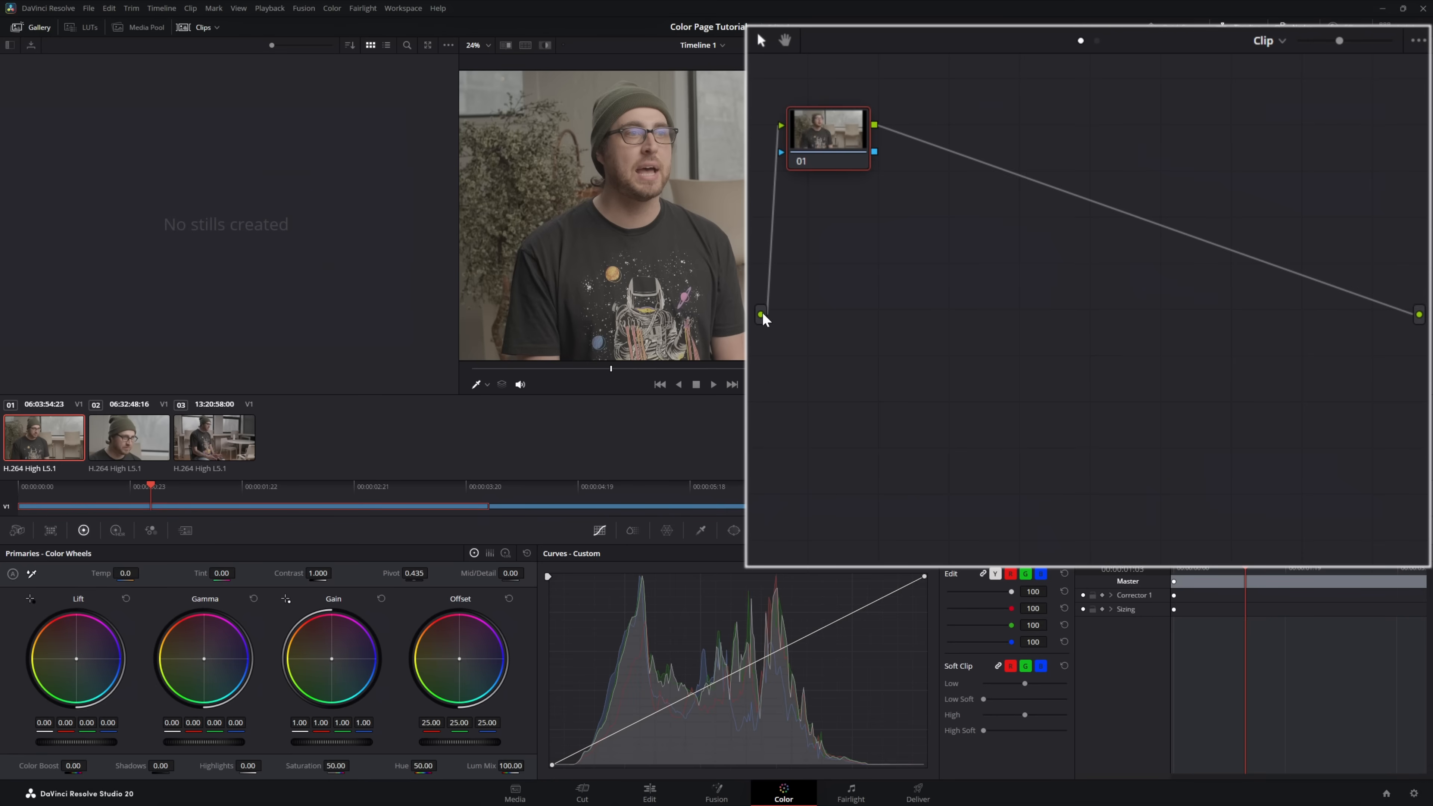
pyautogui.moveTo(762, 315); pyautogui.dragTo(1086, 250)
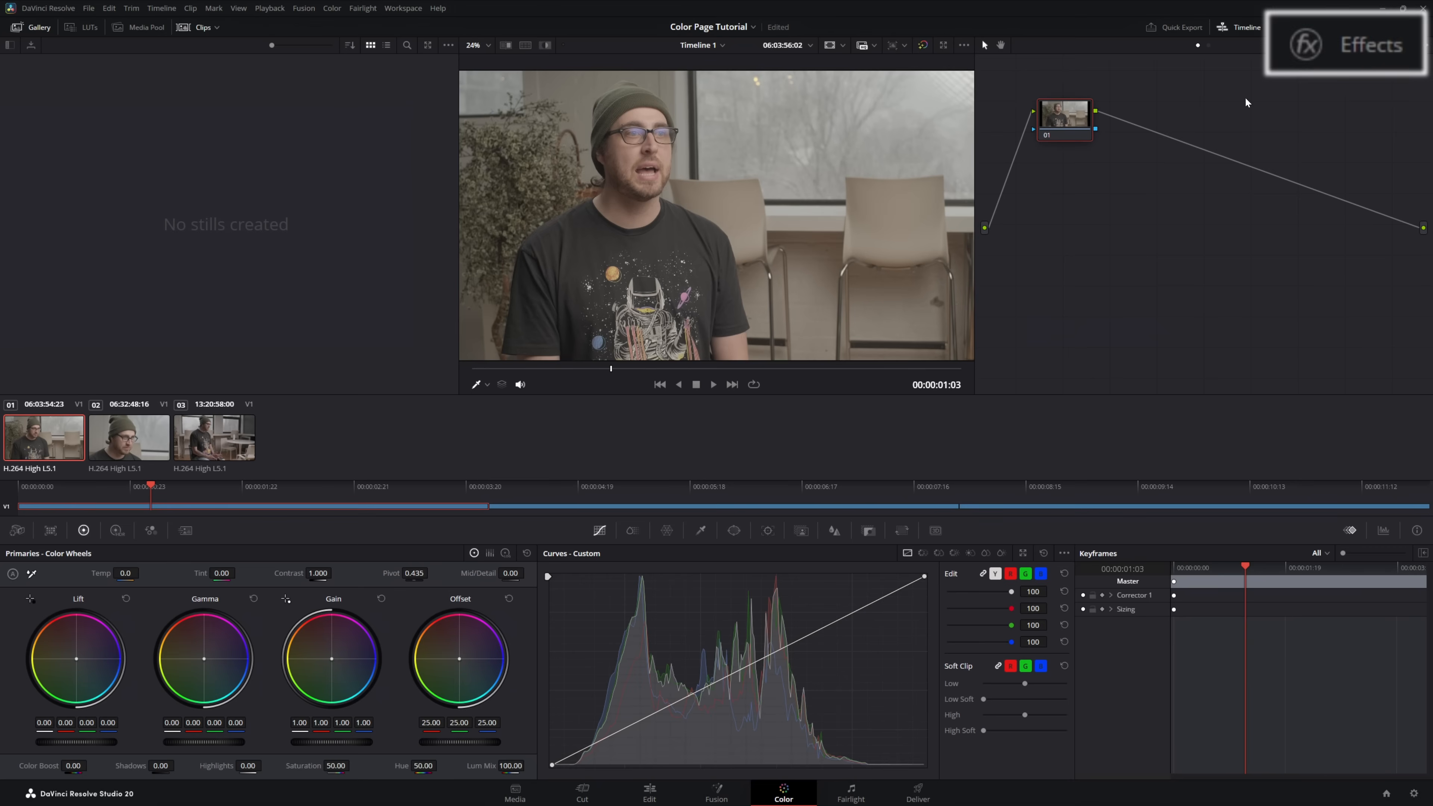
# - Show the effects library and the video scopes
pyautogui.click(1351, 28)
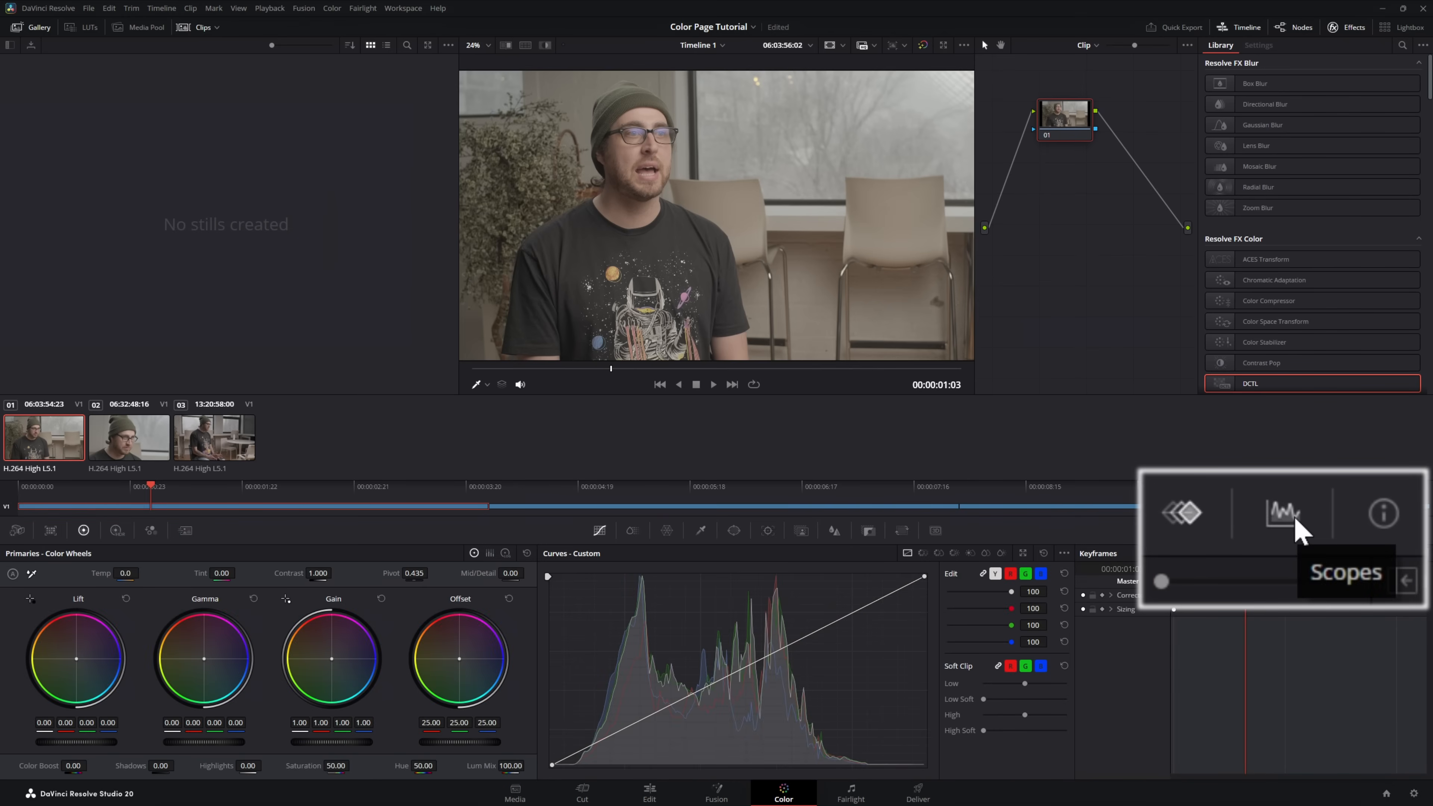
pyautogui.click(1384, 530)
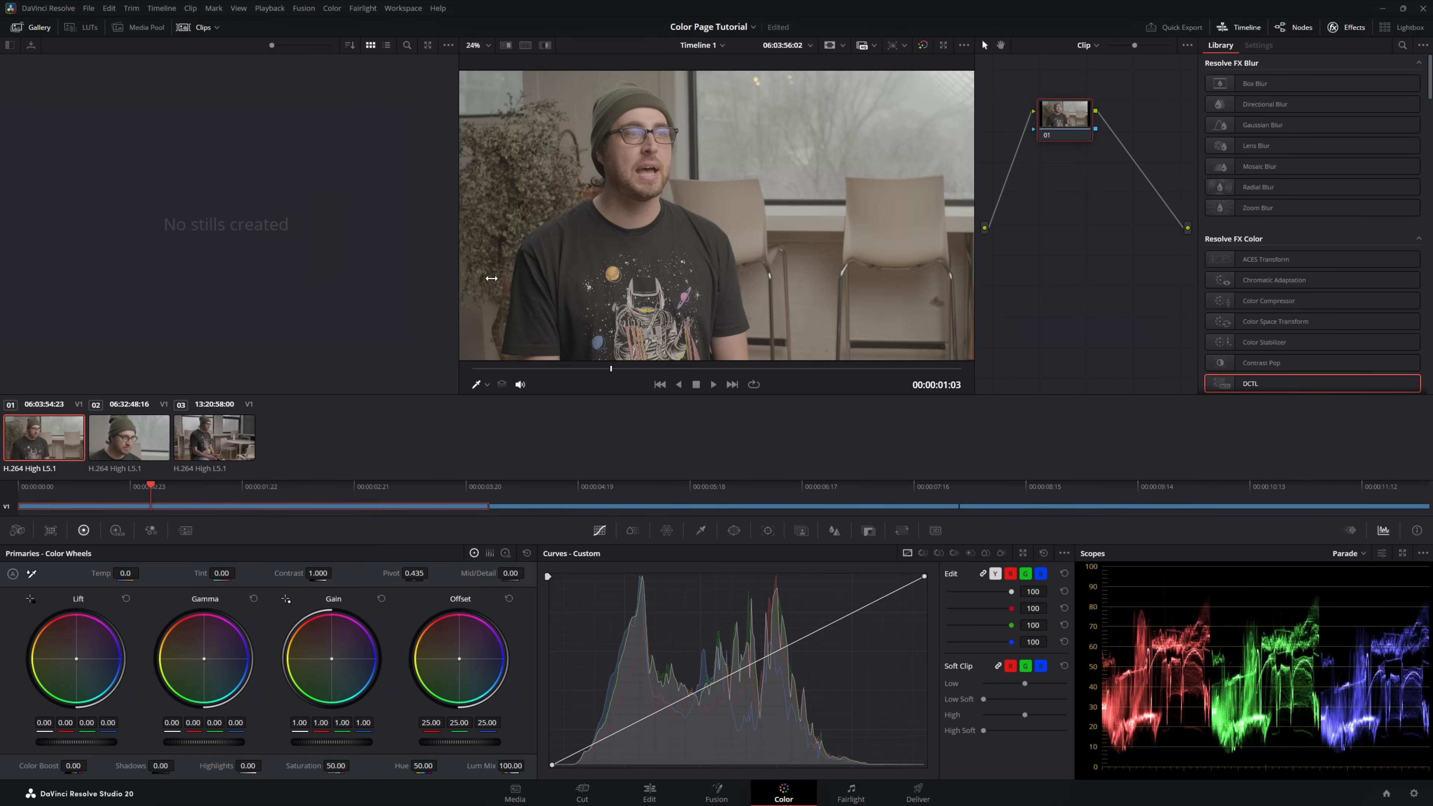
# - Hide the gallery, clip thumbnails and timeline, and widen the node graph area beside the viewer
pyautogui.click(35, 29)
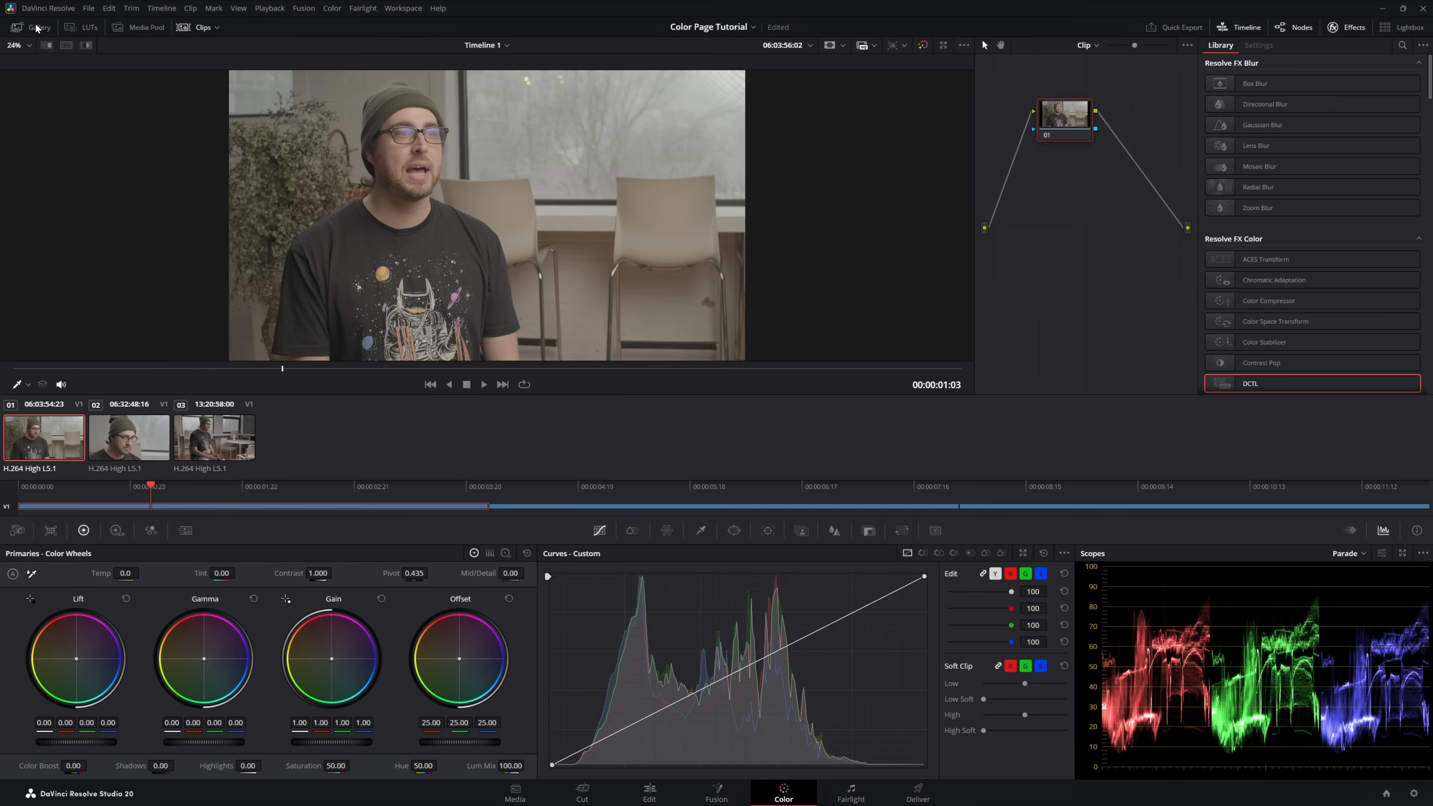
pyautogui.click(186, 27)
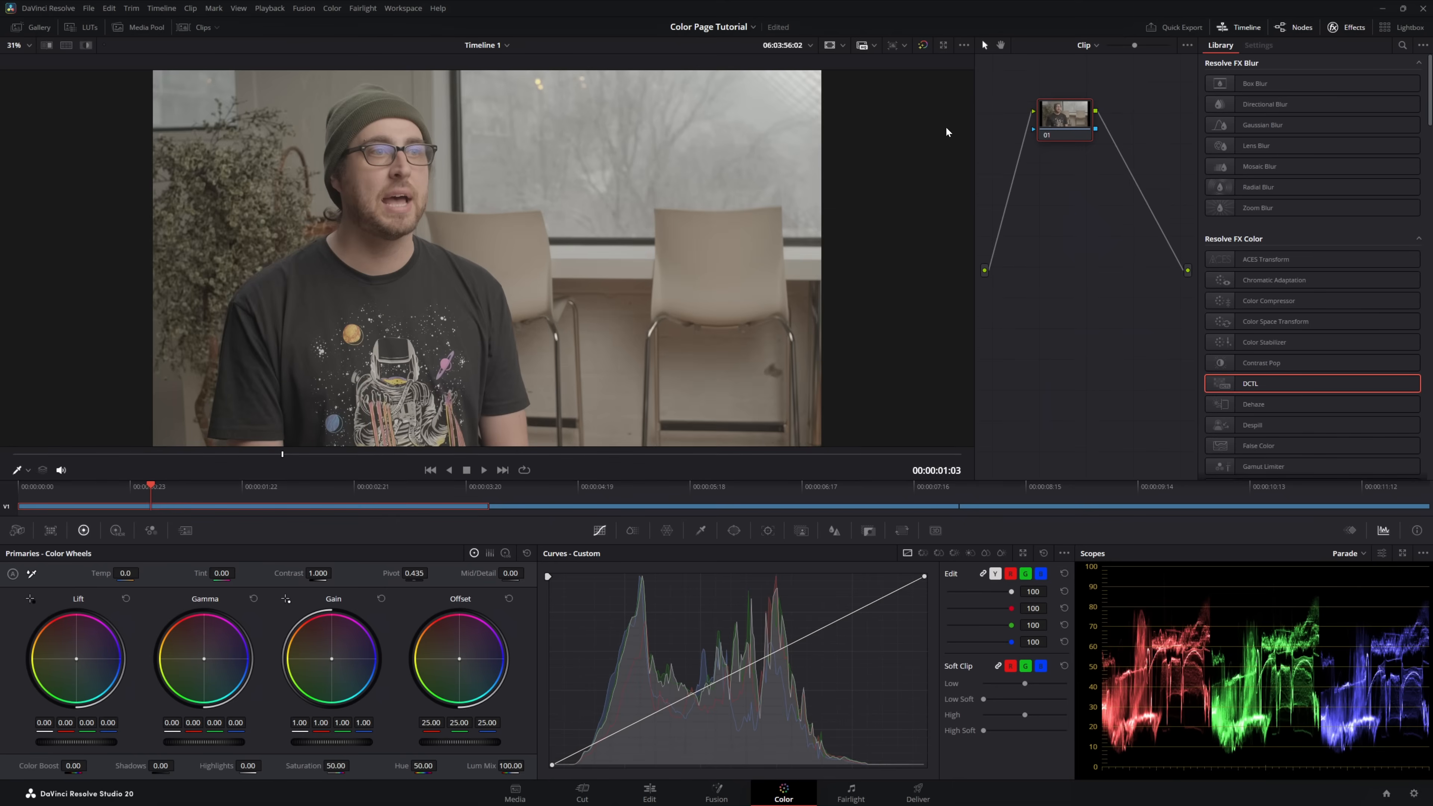
pyautogui.click(1238, 27)
pyautogui.moveTo(972, 97); pyautogui.dragTo(733, 87)
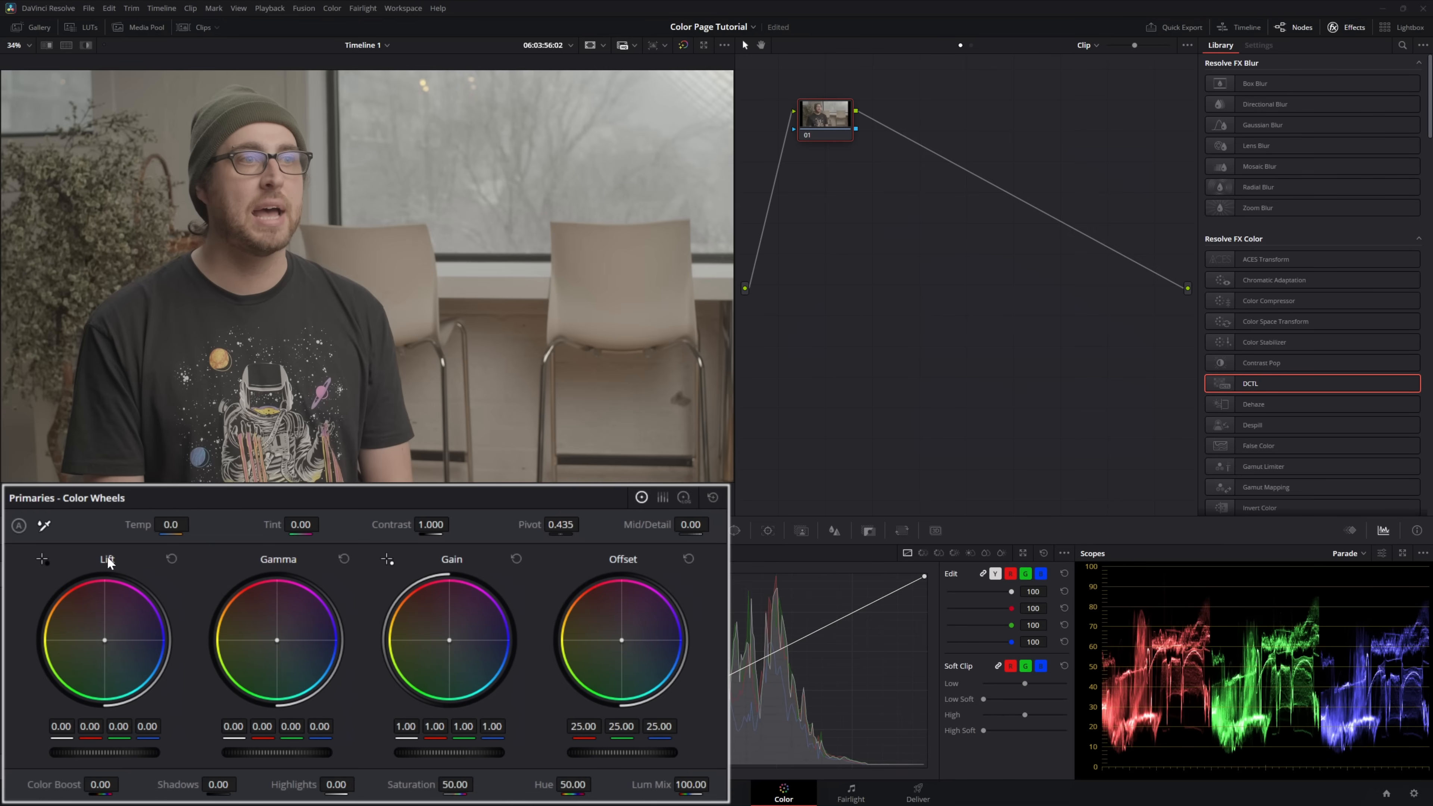
# - Try raising master Lift to 0.08 and master Gamma to 0.06, resetting each wheel after its test
pyautogui.moveTo(94, 756); pyautogui.dragTo(132, 756)
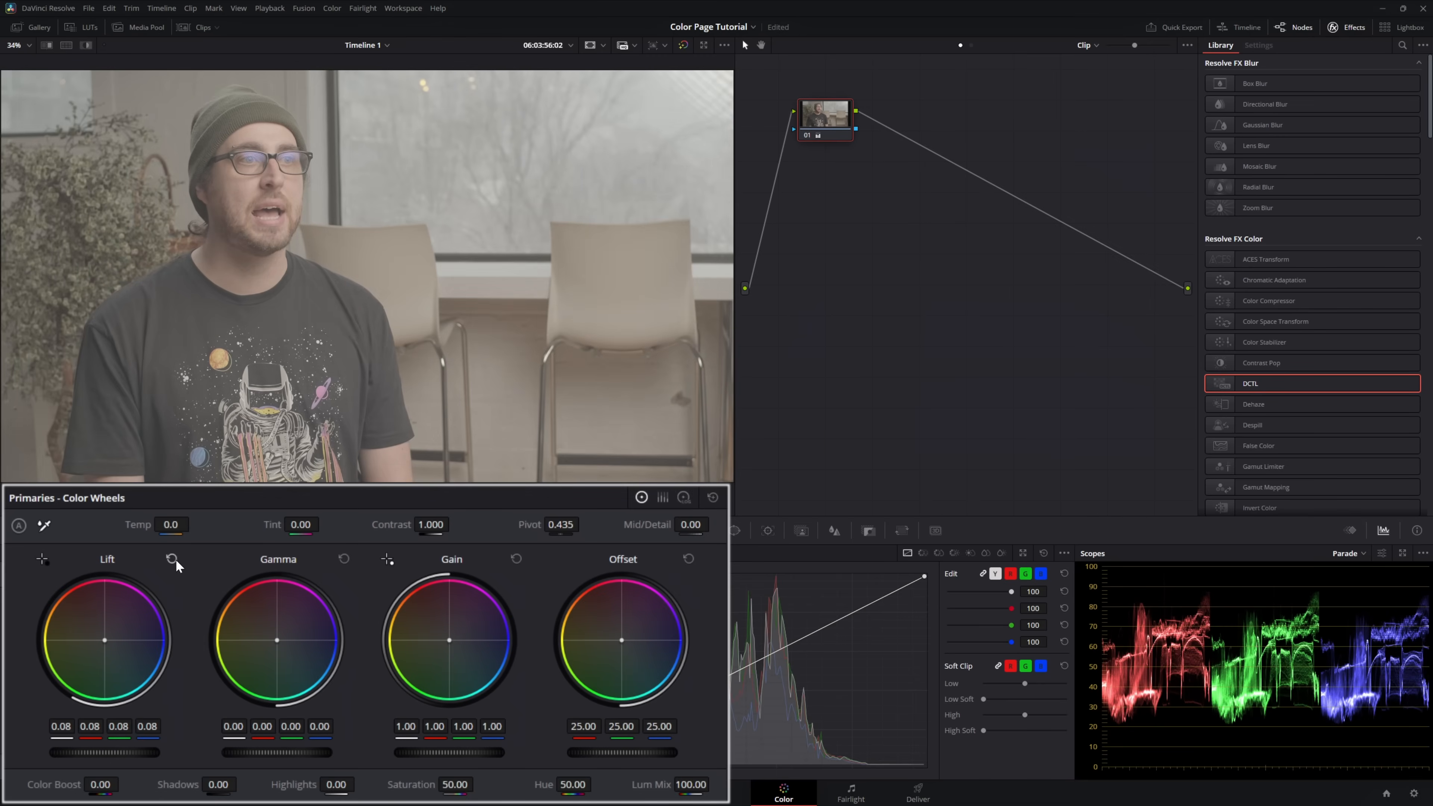
pyautogui.click(172, 558)
pyautogui.moveTo(257, 756); pyautogui.dragTo(274, 755)
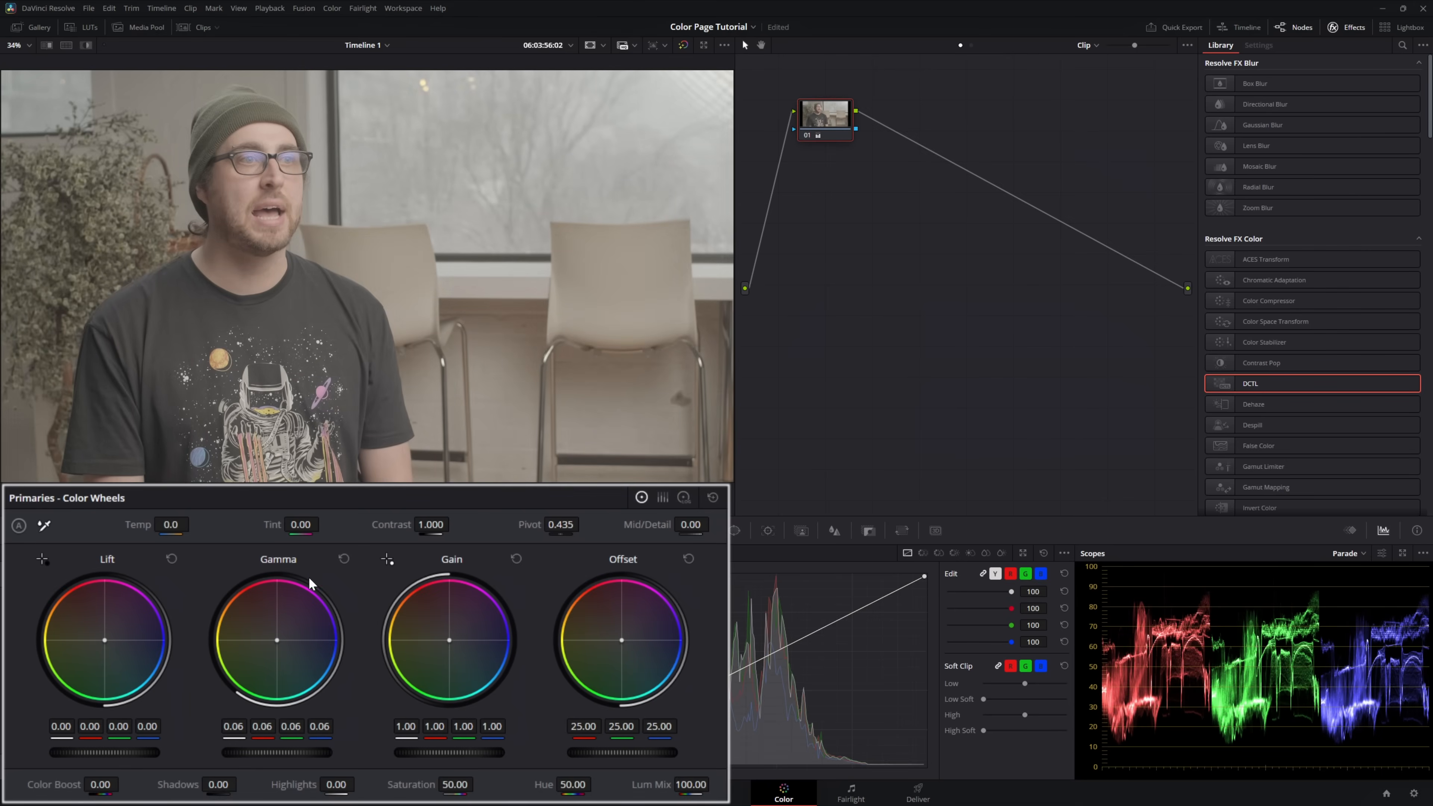
pyautogui.click(345, 559)
# - Try a change to master Gain and raise Offset to 26.85, resetting each wheel after its test
pyautogui.moveTo(448, 755)
pyautogui.mouseDown()
pyautogui.moveTo(480, 755)
pyautogui.moveTo(445, 756)
pyautogui.moveTo(459, 755)
pyautogui.mouseUp()
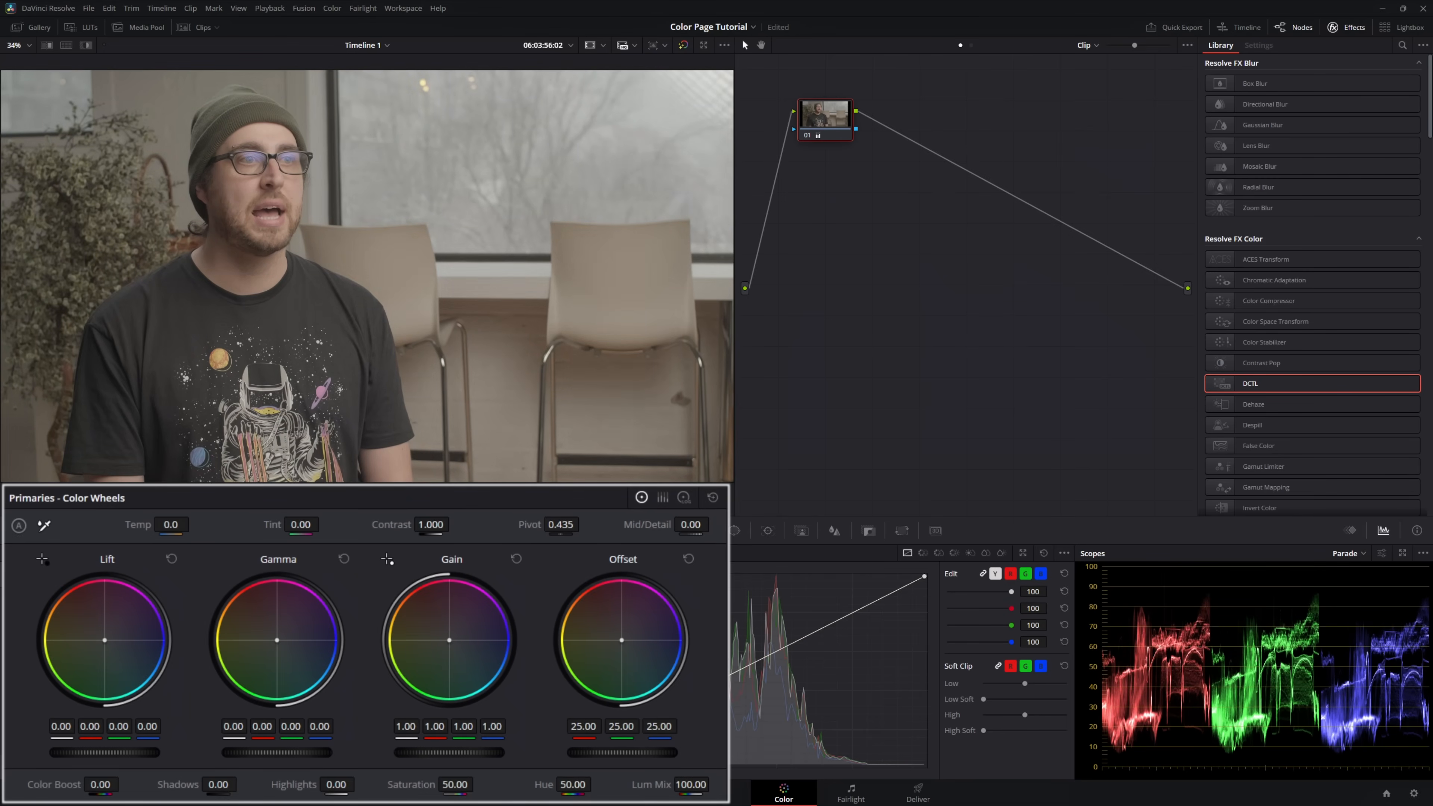
pyautogui.click(516, 559)
pyautogui.moveTo(623, 753)
pyautogui.mouseDown()
pyautogui.moveTo(606, 753)
pyautogui.moveTo(634, 753)
pyautogui.mouseUp()
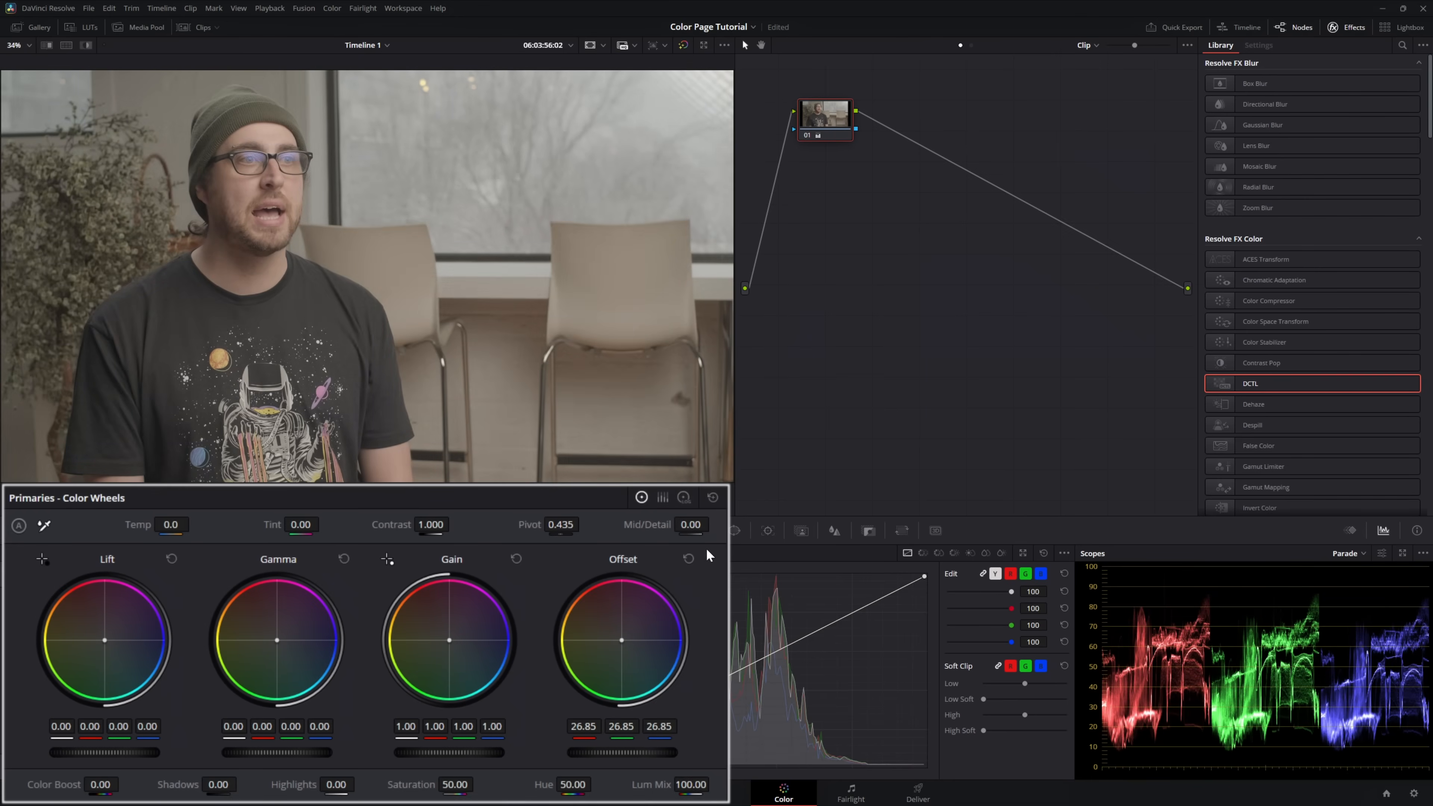
pyautogui.click(688, 559)
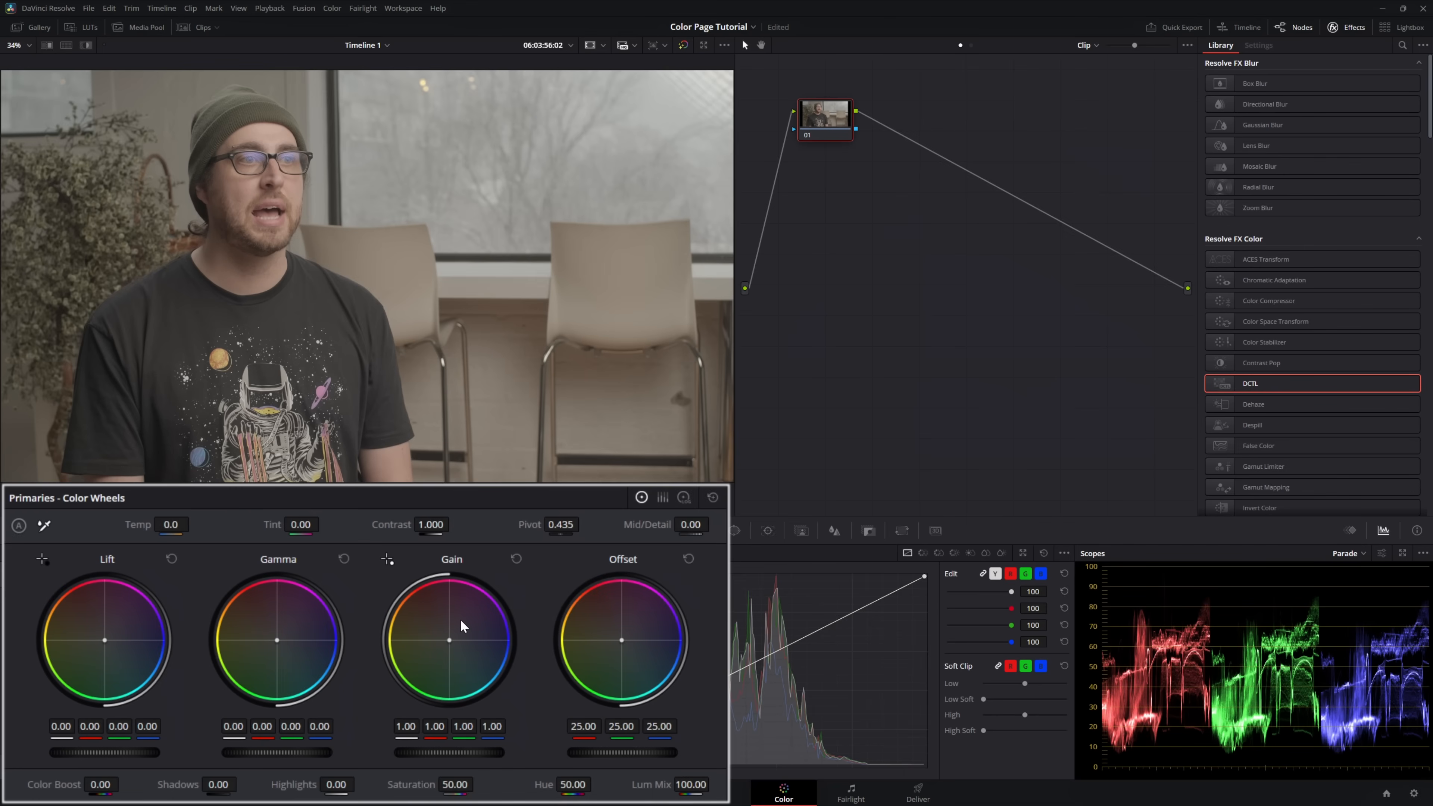
# - Test Offset at 25.85 and master Gain at 1.39 against the scopes, resetting each wheel after its test
pyautogui.moveTo(591, 755)
pyautogui.mouseDown()
pyautogui.moveTo(635, 756)
pyautogui.moveTo(593, 755)
pyautogui.mouseUp()
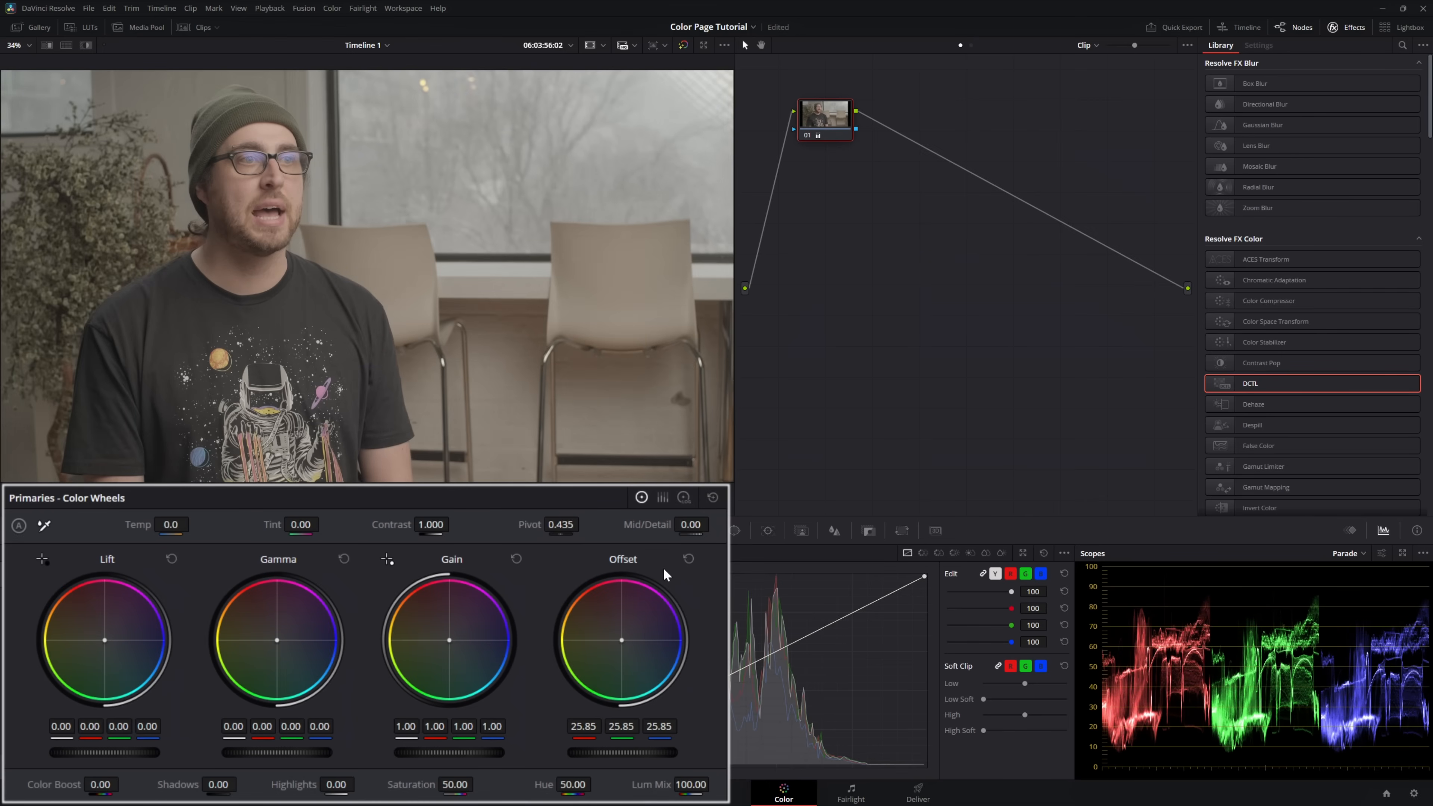
pyautogui.click(688, 558)
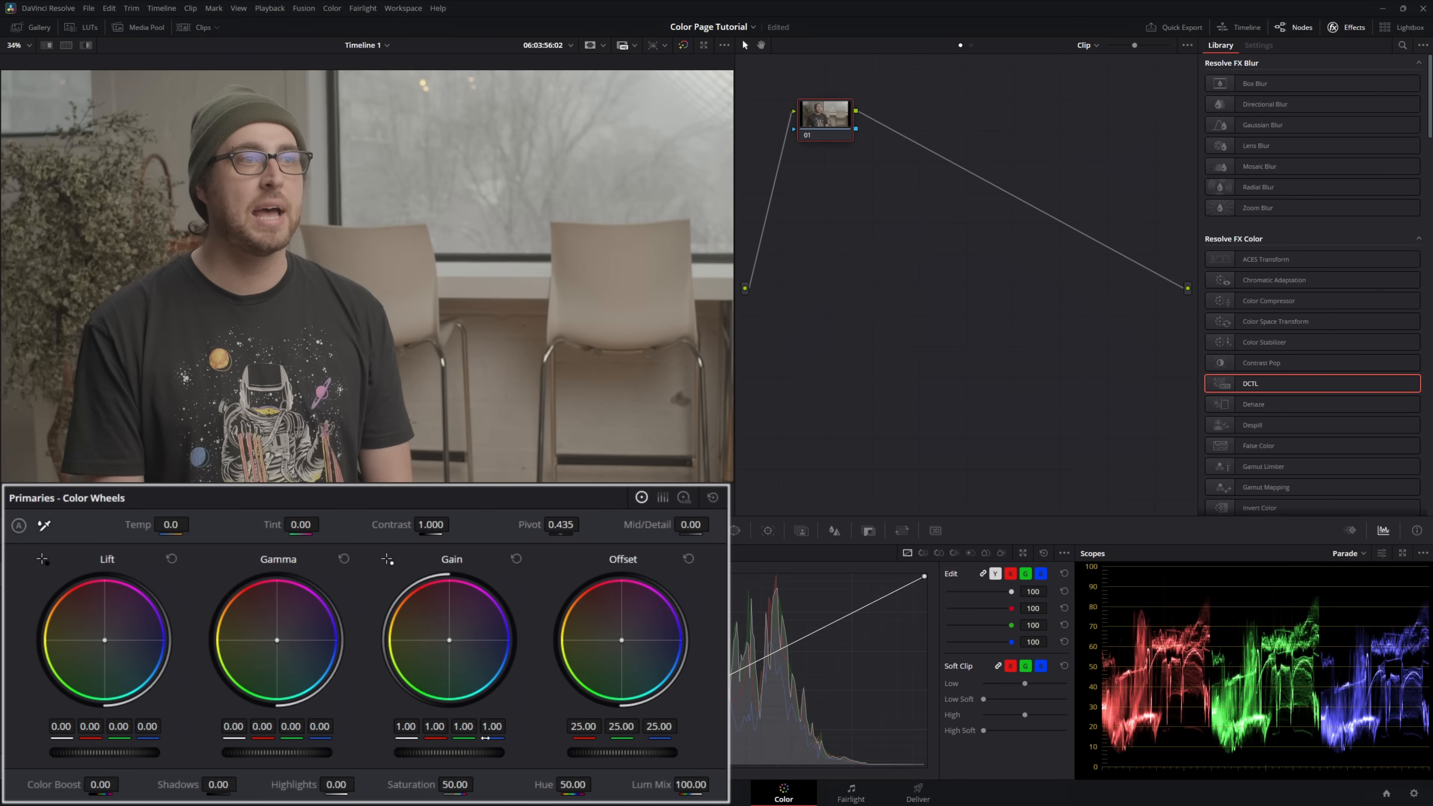
pyautogui.moveTo(419, 754); pyautogui.dragTo(431, 753)
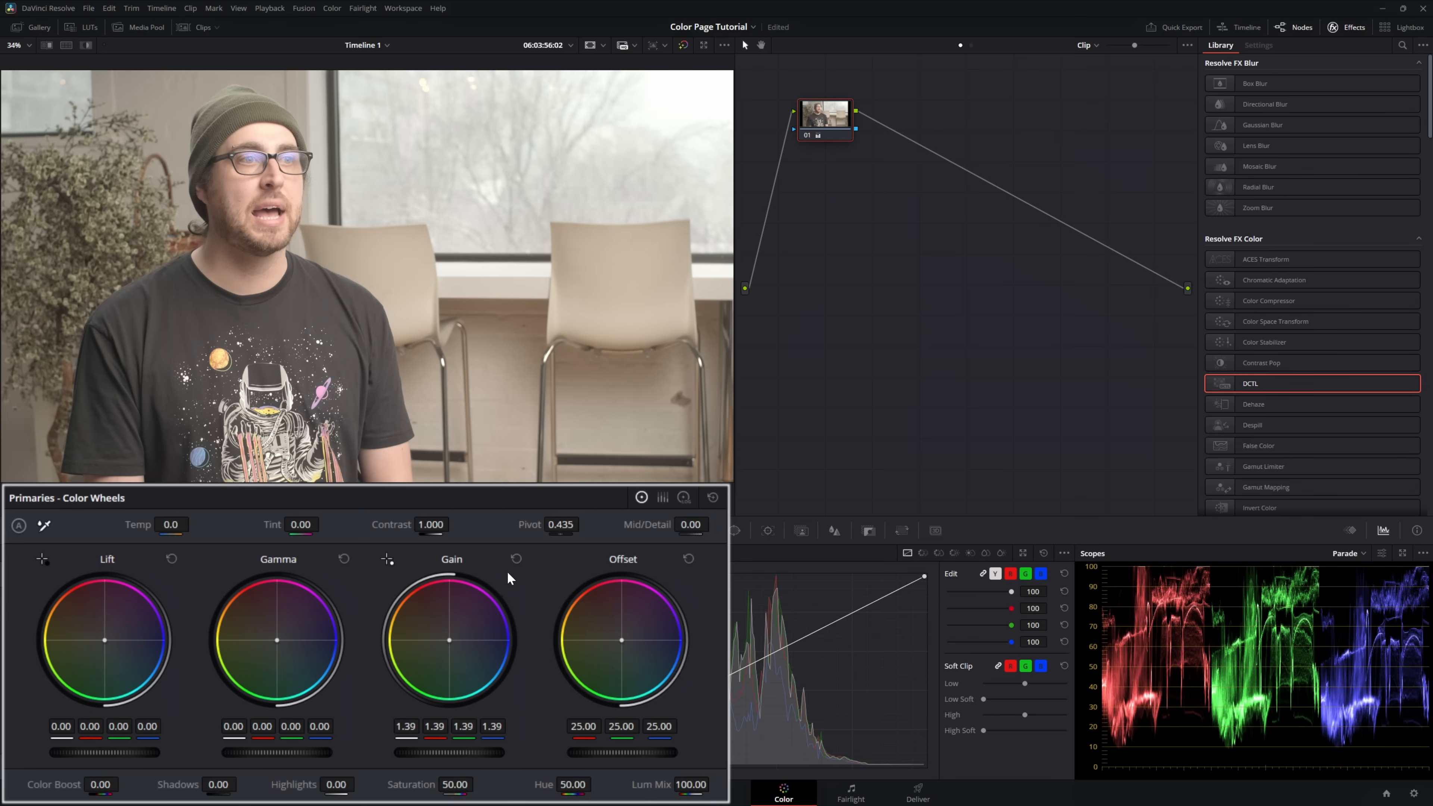
pyautogui.click(517, 559)
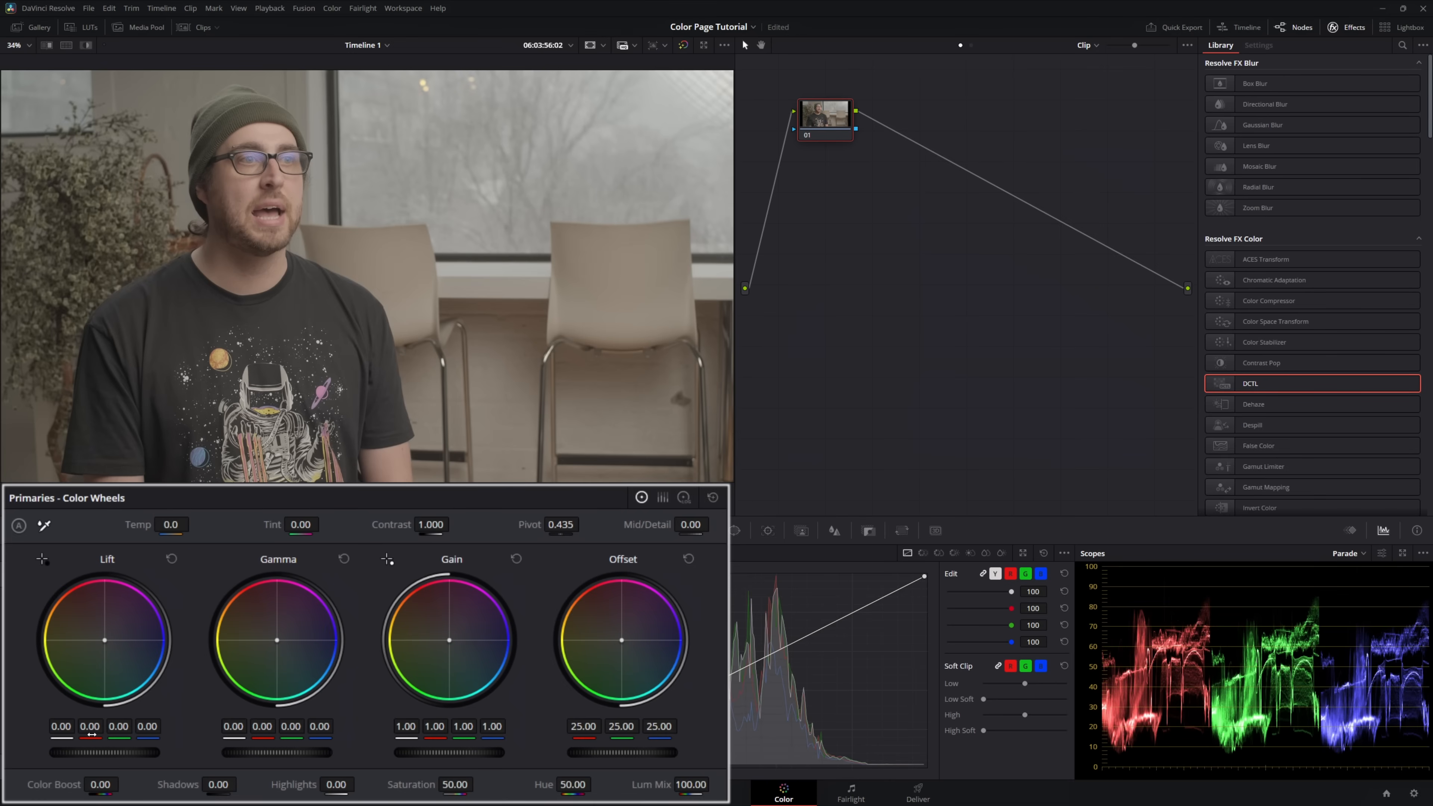
# - Test master Lift at 0.05 and master Gamma at 0.15 against the scopes, resetting each wheel after its test
pyautogui.moveTo(103, 752)
pyautogui.mouseDown()
pyautogui.moveTo(91, 752)
pyautogui.moveTo(122, 753)
pyautogui.mouseUp()
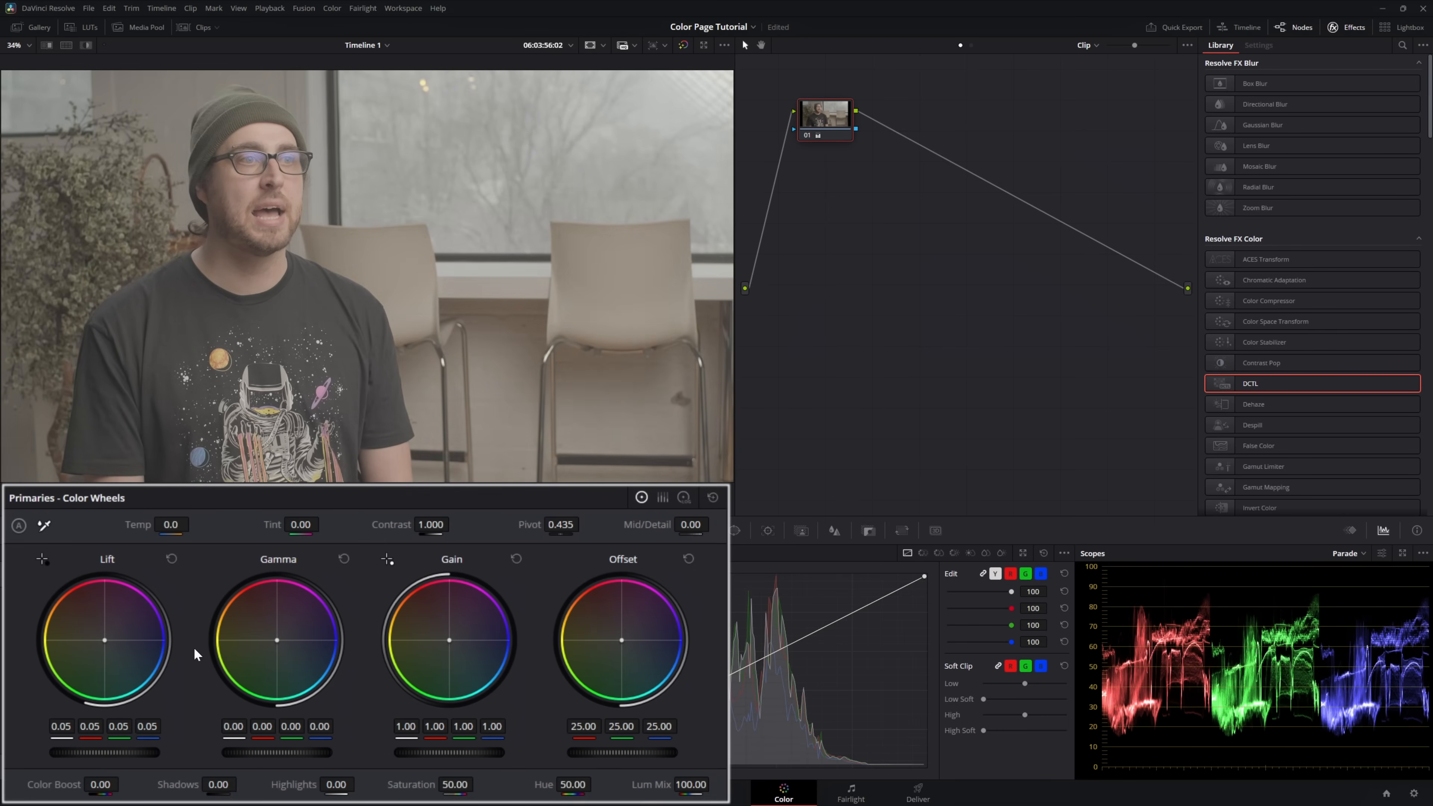
pyautogui.click(171, 559)
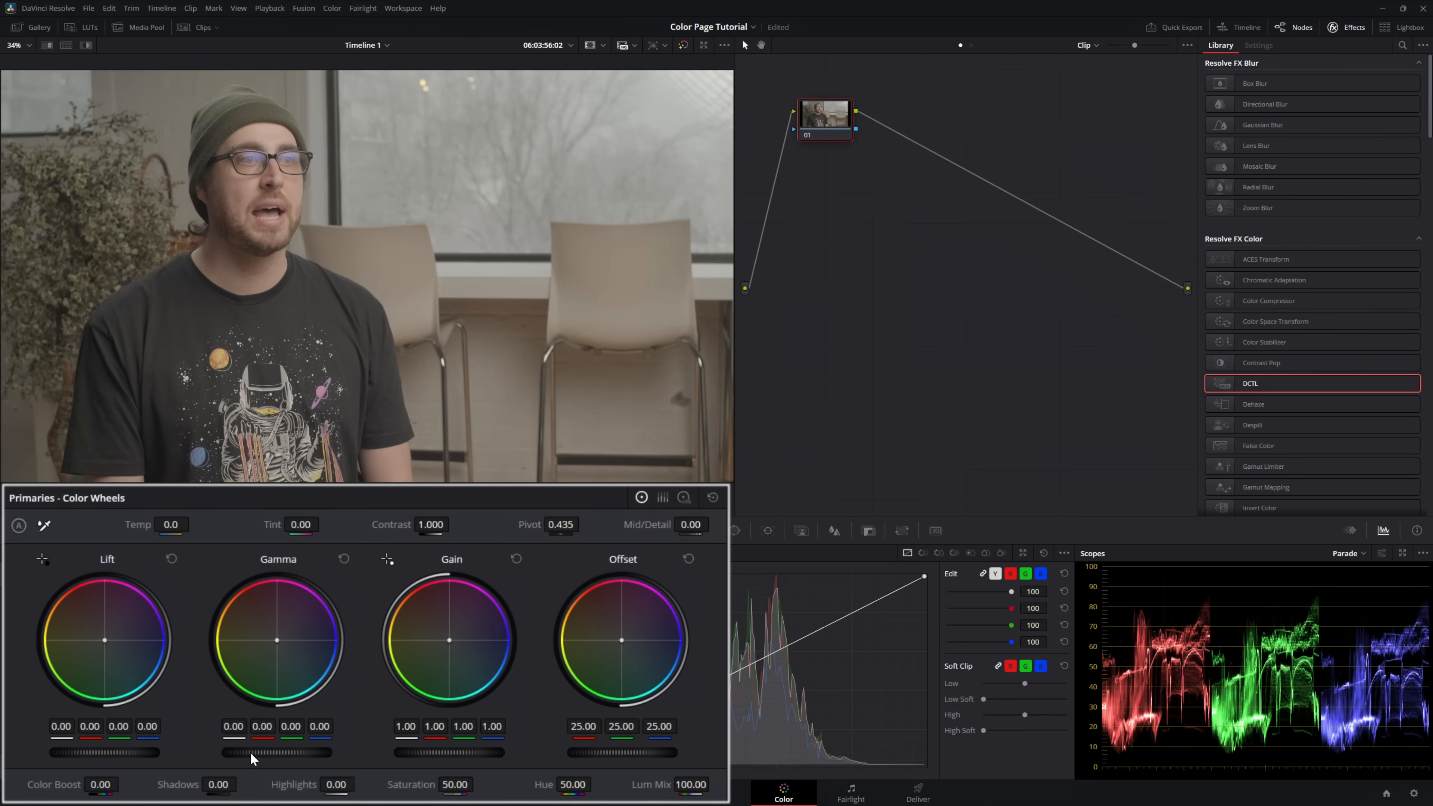
pyautogui.moveTo(250, 752); pyautogui.dragTo(578, 712)
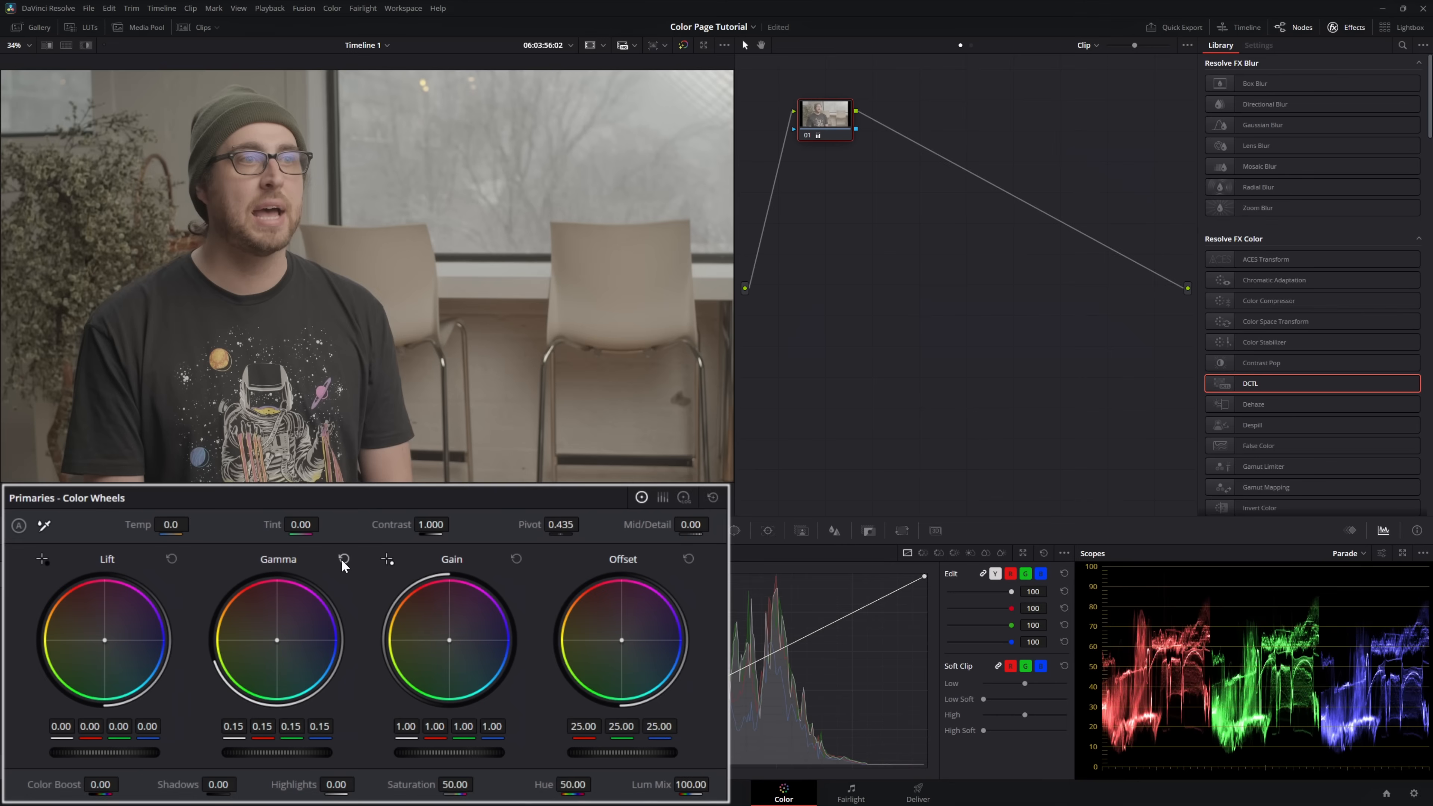
pyautogui.click(343, 559)
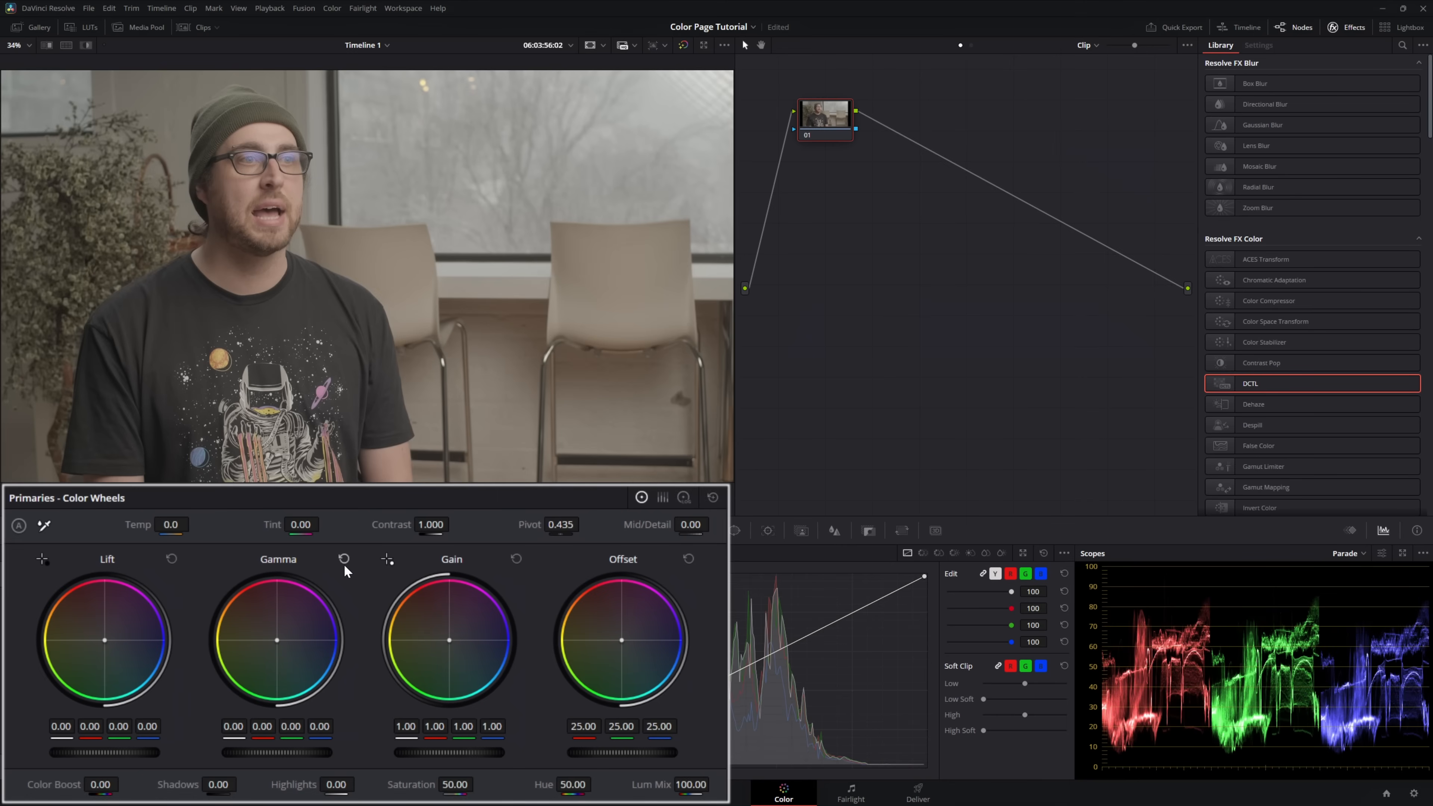
# - Try a stronger Contrast of 1.384 with an adjusted Pivot, and reset both values to their defaults
pyautogui.moveTo(454, 524); pyautogui.dragTo(454, 524)
pyautogui.moveTo(563, 524); pyautogui.dragTo(584, 524)
pyautogui.doubleClick(530, 524)
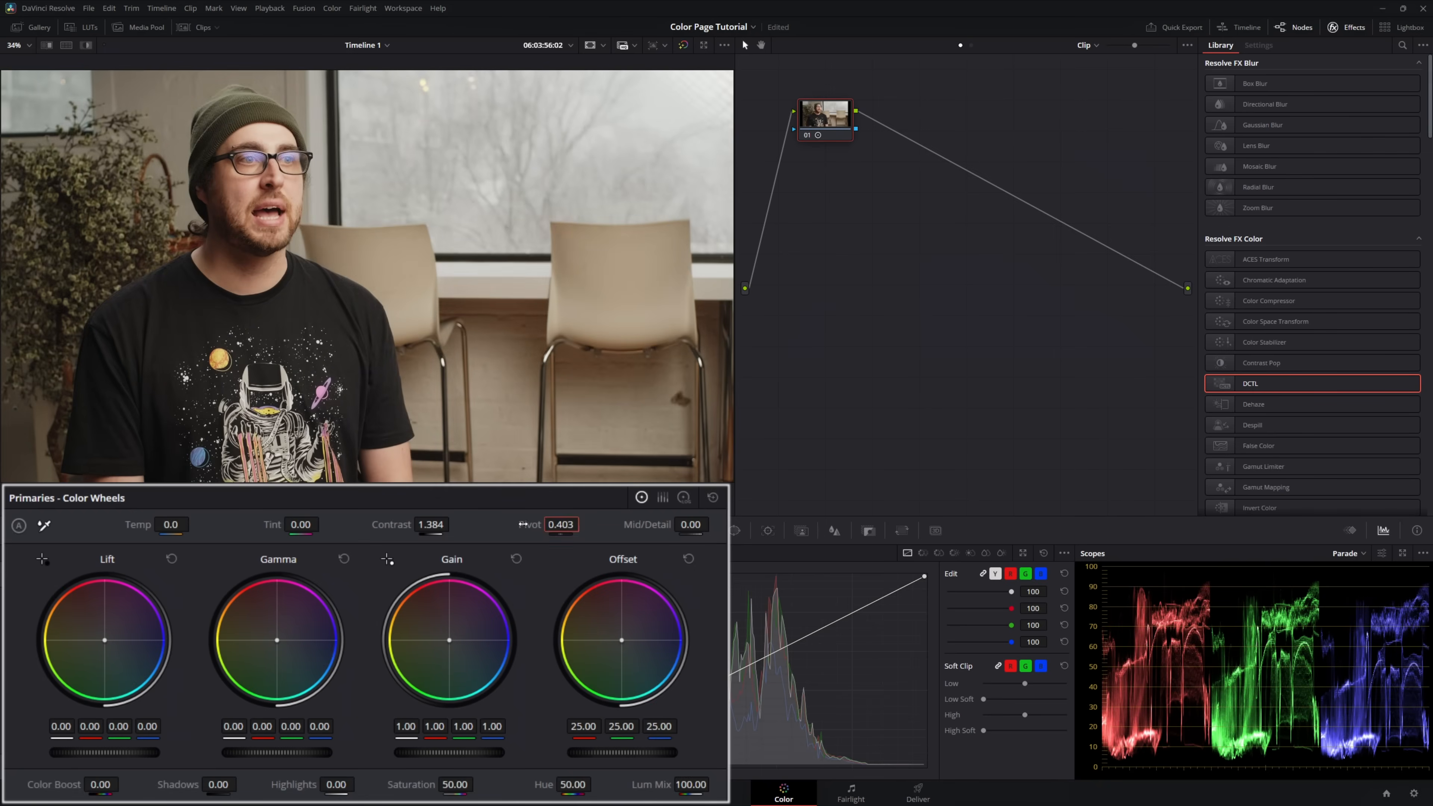
pyautogui.doubleClick(386, 525)
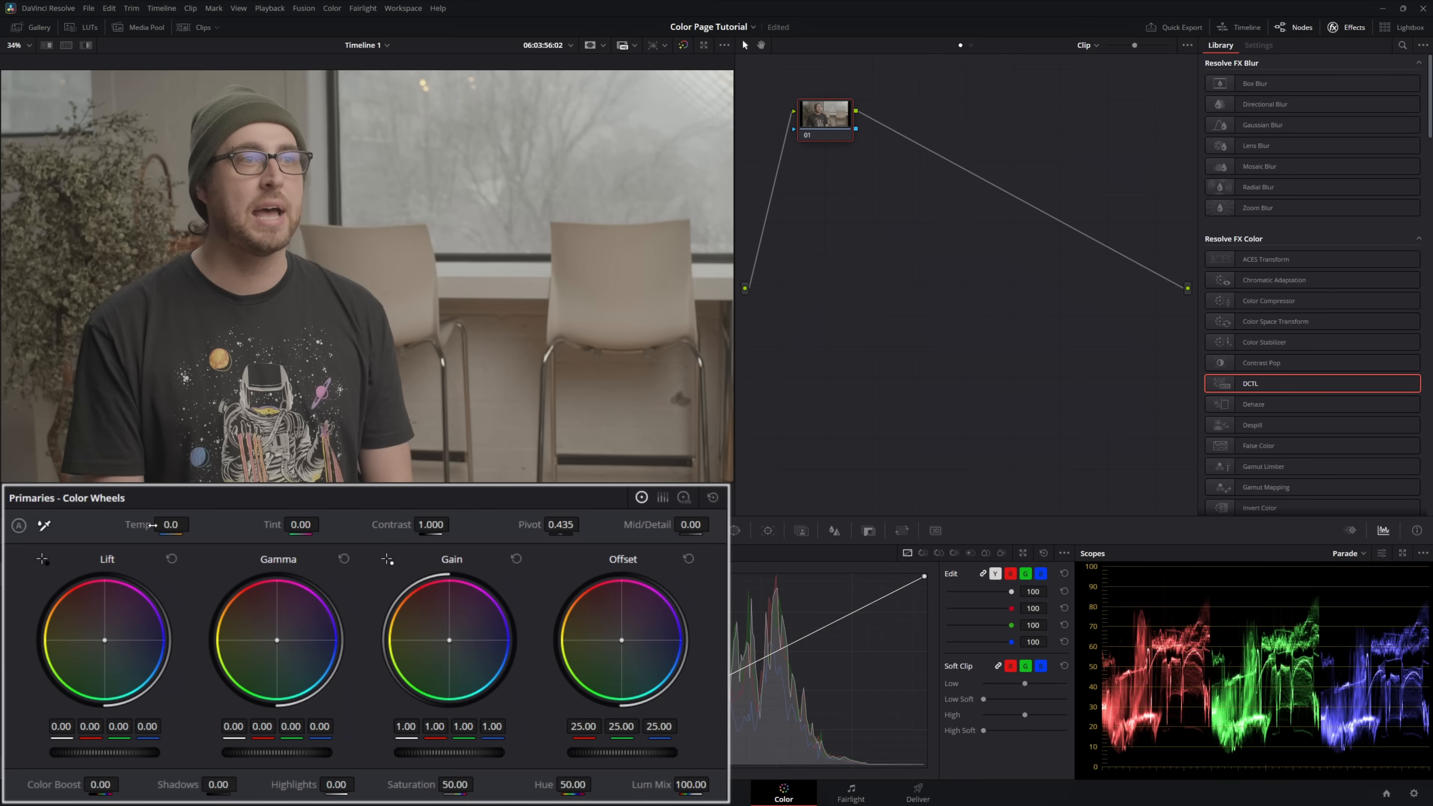
# - Try shifting the color Temp and the Tint, down to -32.50, and reset both to zero
pyautogui.moveTo(146, 525)
pyautogui.mouseDown()
pyautogui.moveTo(90, 525)
pyautogui.moveTo(195, 525)
pyautogui.moveTo(92, 525)
pyautogui.moveTo(142, 525)
pyautogui.mouseUp()
pyautogui.doubleClick(138, 526)
pyautogui.moveTo(301, 525); pyautogui.dragTo(338, 525)
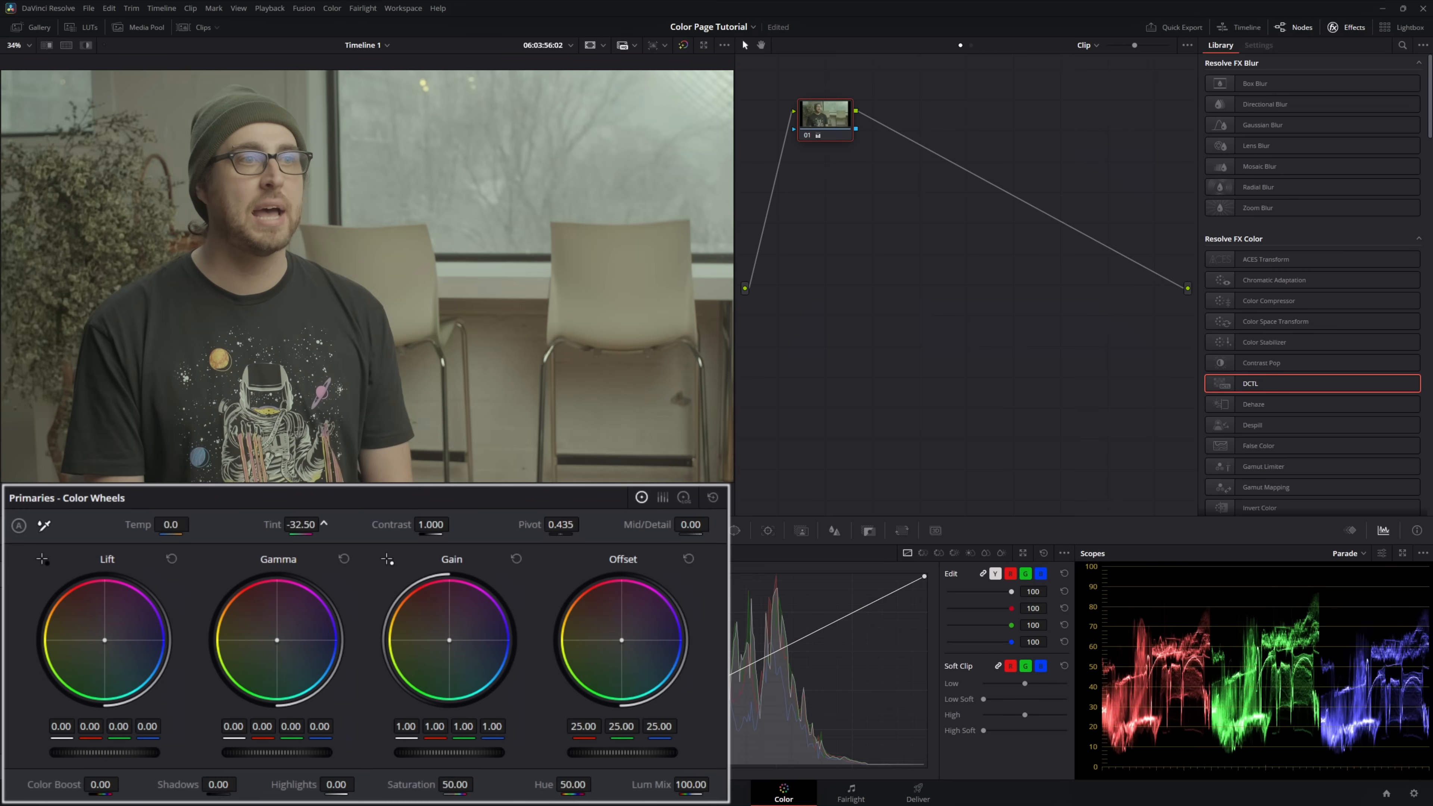
pyautogui.doubleClick(256, 525)
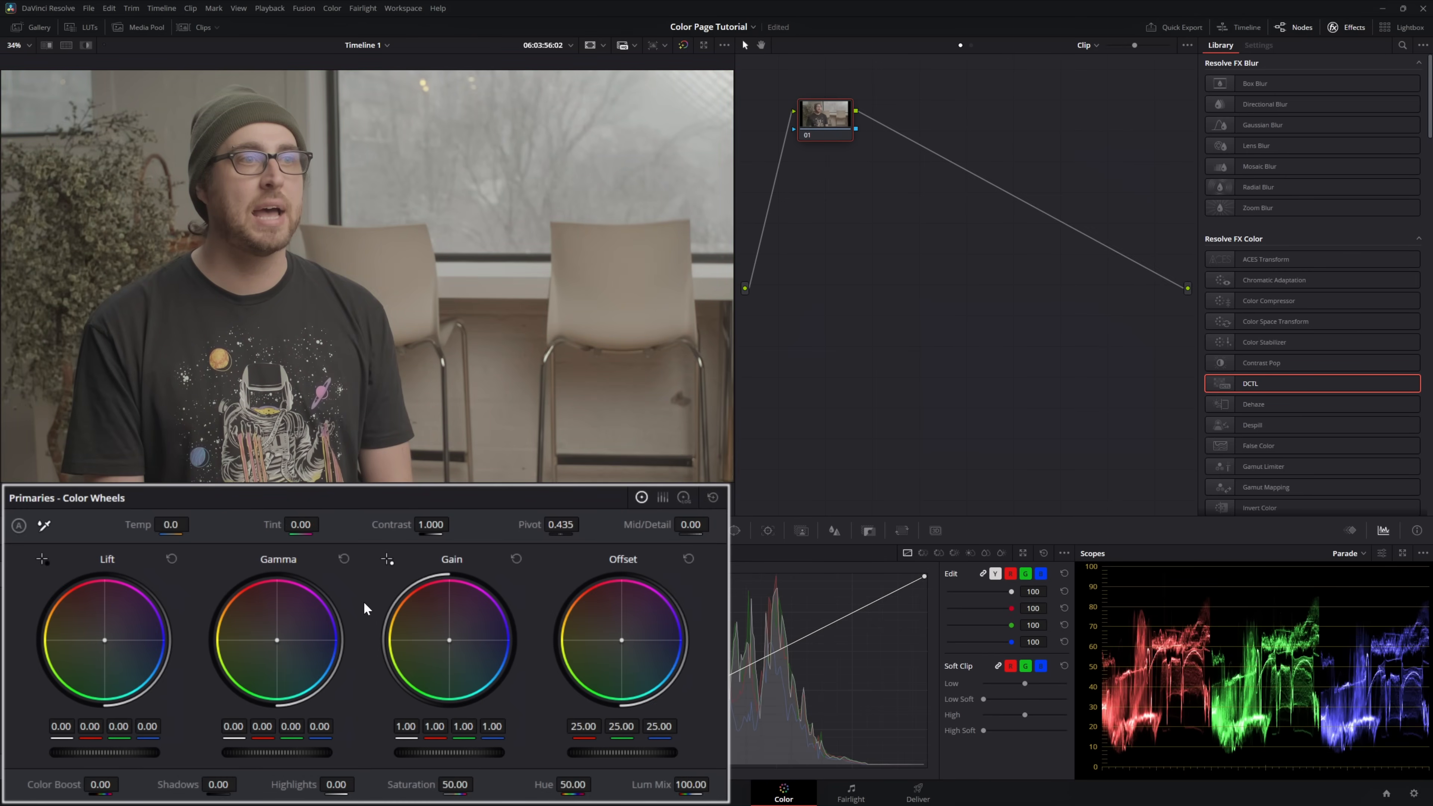
# - Try Saturation at 100 and an adjusted Color Boost, resetting each to its default
pyautogui.moveTo(456, 785); pyautogui.dragTo(511, 785)
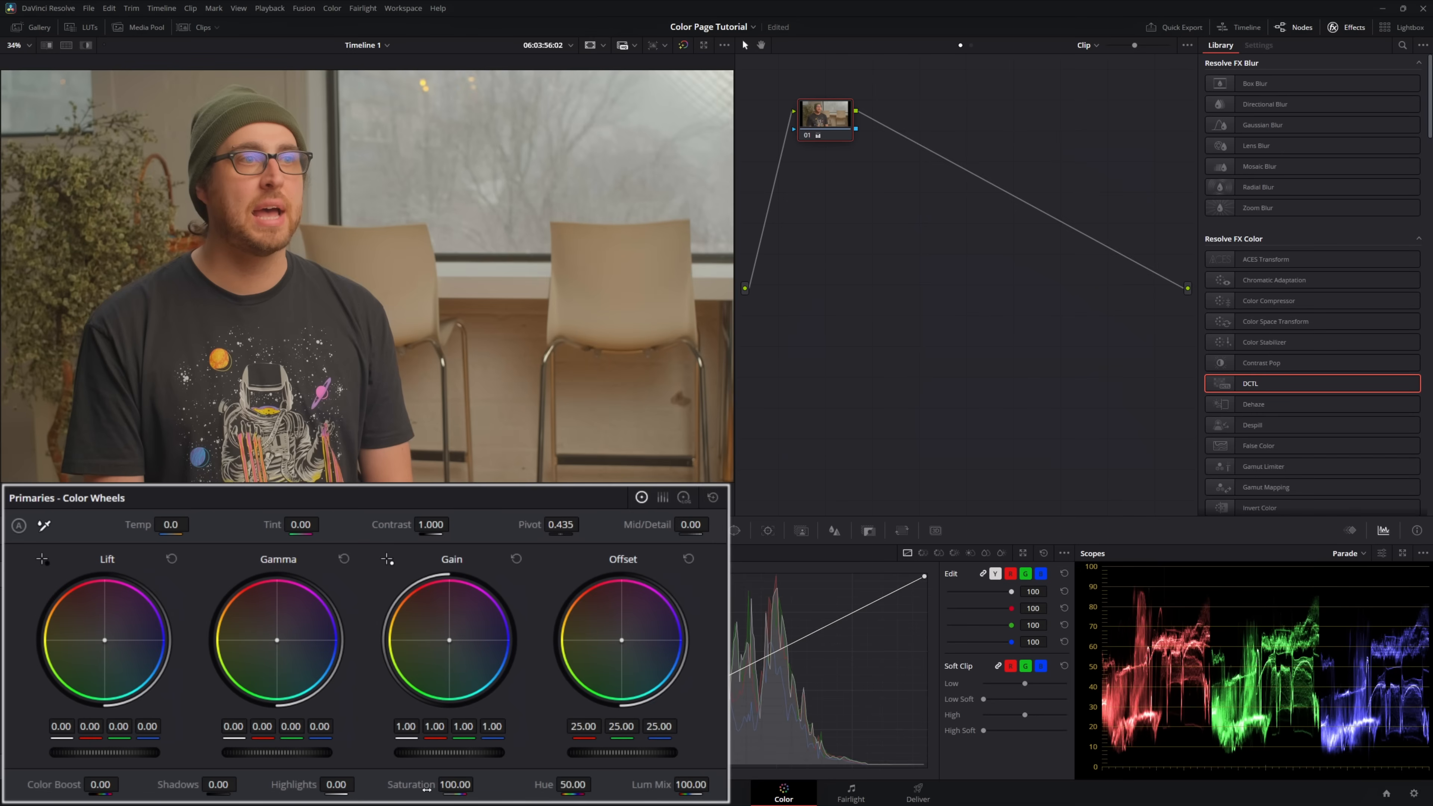
pyautogui.doubleClick(411, 785)
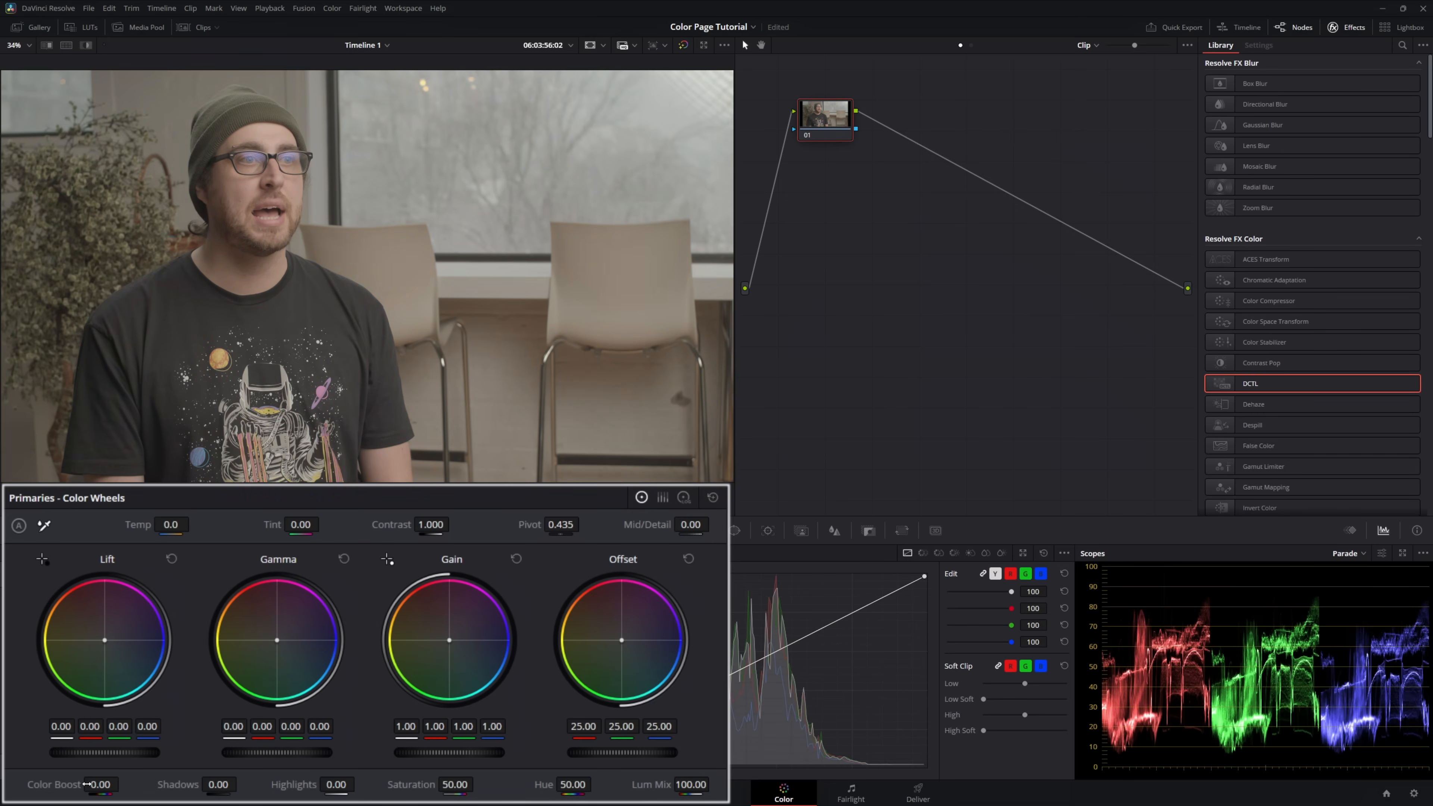
pyautogui.moveTo(89, 784)
pyautogui.mouseDown()
pyautogui.moveTo(123, 783)
pyautogui.moveTo(74, 784)
pyautogui.mouseUp()
pyautogui.doubleClick(59, 785)
# - Try lowering the Gain luminance to 0.72 and back to 1.00, raise its red channel to 1.04, and reset the Gain wheel
pyautogui.moveTo(405, 728); pyautogui.dragTo(398, 729)
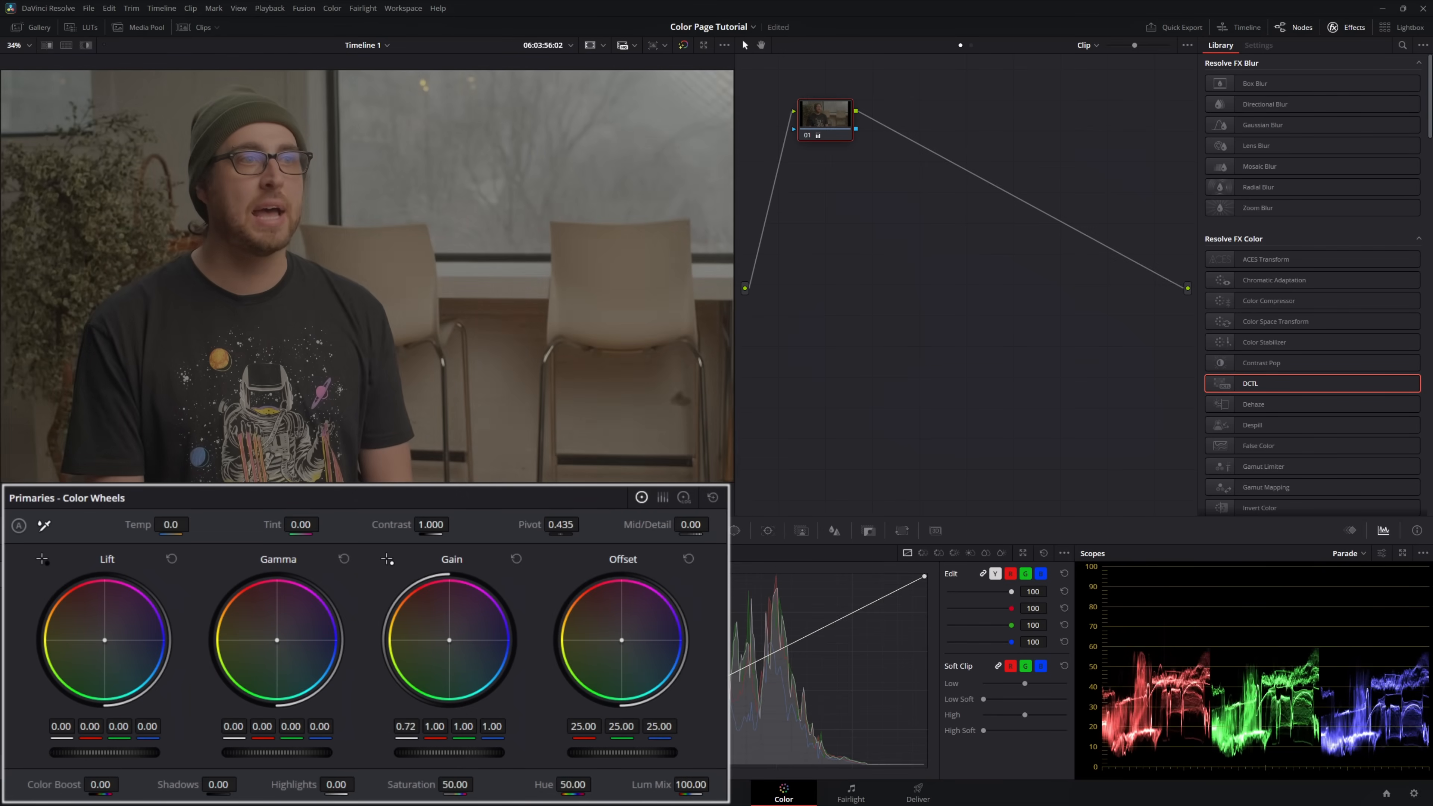
pyautogui.moveTo(398, 728)
pyautogui.mouseDown()
pyautogui.moveTo(386, 728)
pyautogui.moveTo(404, 728)
pyautogui.mouseUp()
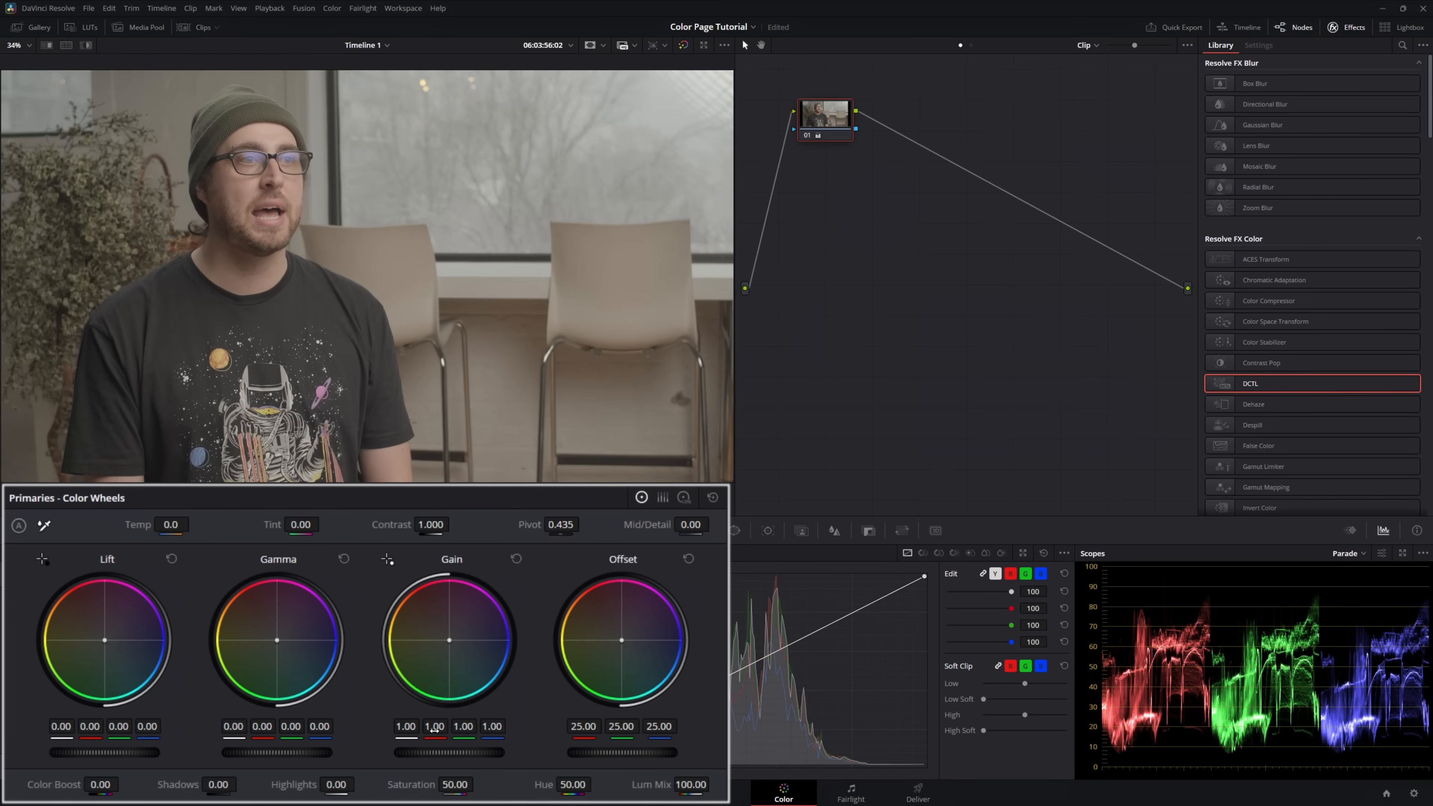
pyautogui.moveTo(437, 729); pyautogui.dragTo(463, 729)
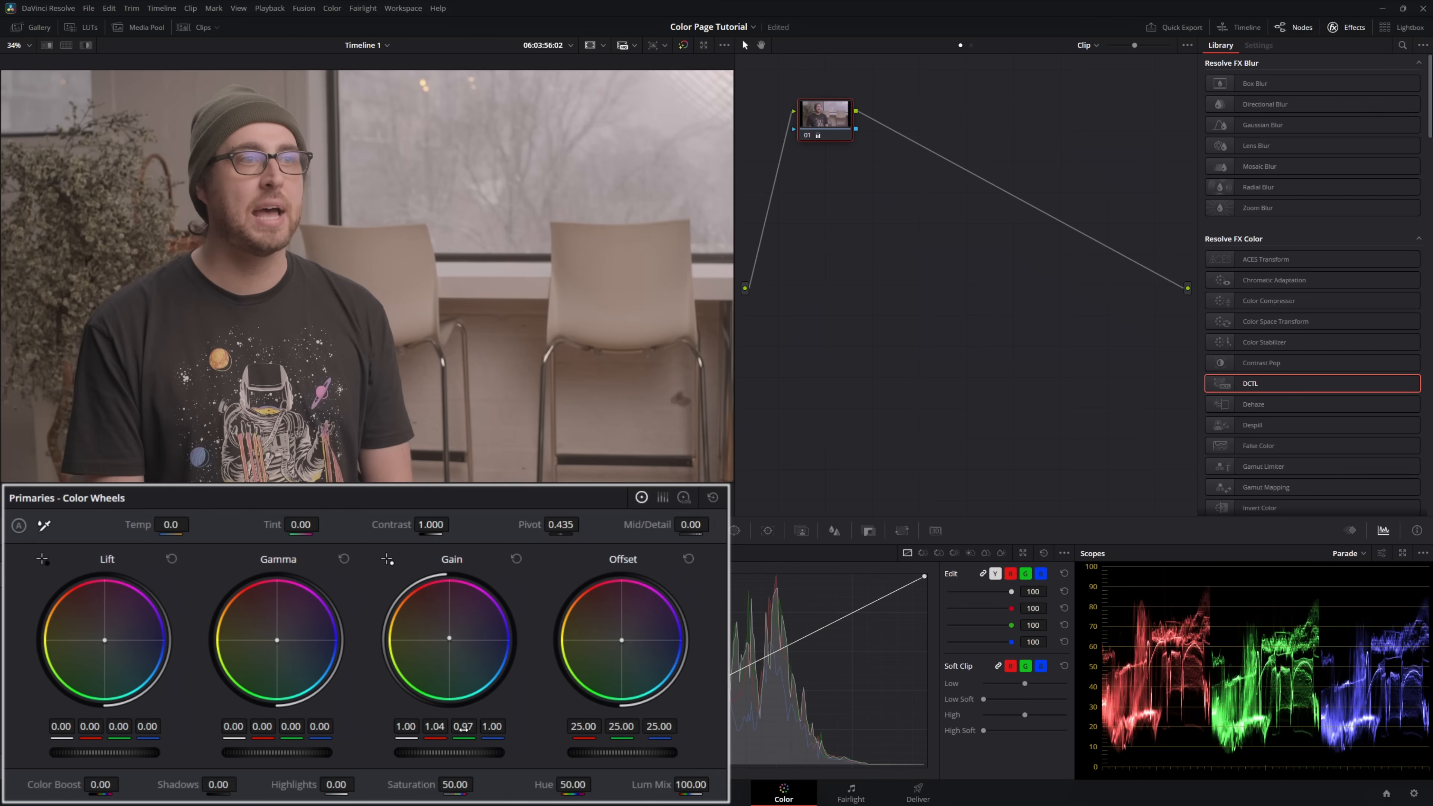
pyautogui.click(517, 560)
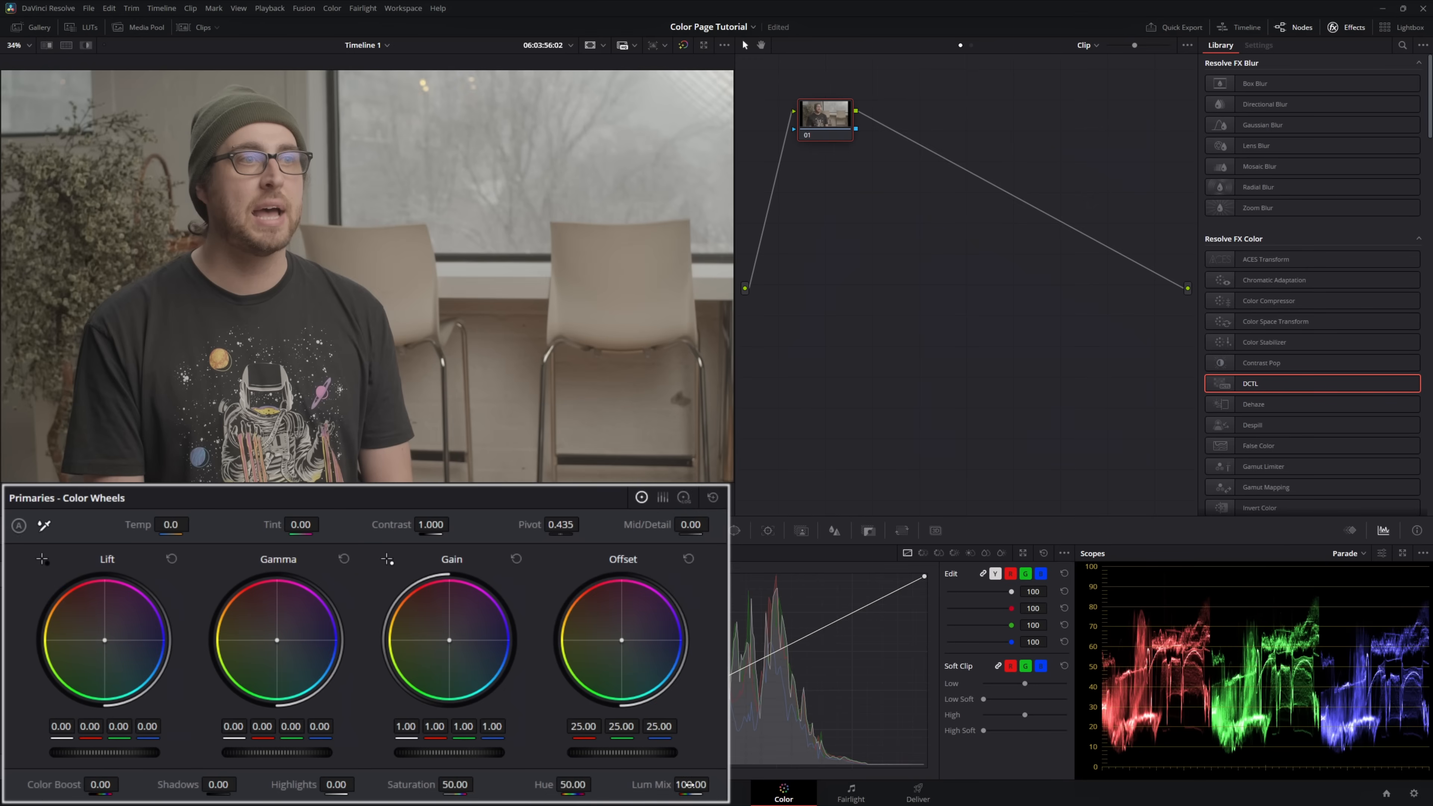
# - Set Lum Mix to 0.00 and try Gain luminance adjustments around it, resetting the Gain wheel
pyautogui.moveTo(405, 732); pyautogui.dragTo(422, 731)
pyautogui.moveTo(691, 785); pyautogui.dragTo(632, 785)
pyautogui.moveTo(406, 727); pyautogui.dragTo(483, 727)
pyautogui.click(517, 559)
# - Try exaggerated primaries with Offset 28.50, Gain 0.58, Gamma 0.05, Contrast 1.470, Pivot 0.000 and Tint 100.00, and reset the whole Color Wheels palette
pyautogui.moveTo(579, 753); pyautogui.dragTo(633, 752)
pyautogui.moveTo(443, 753); pyautogui.dragTo(283, 753)
pyautogui.moveTo(429, 525); pyautogui.dragTo(554, 530)
pyautogui.moveTo(303, 529); pyautogui.dragTo(324, 529)
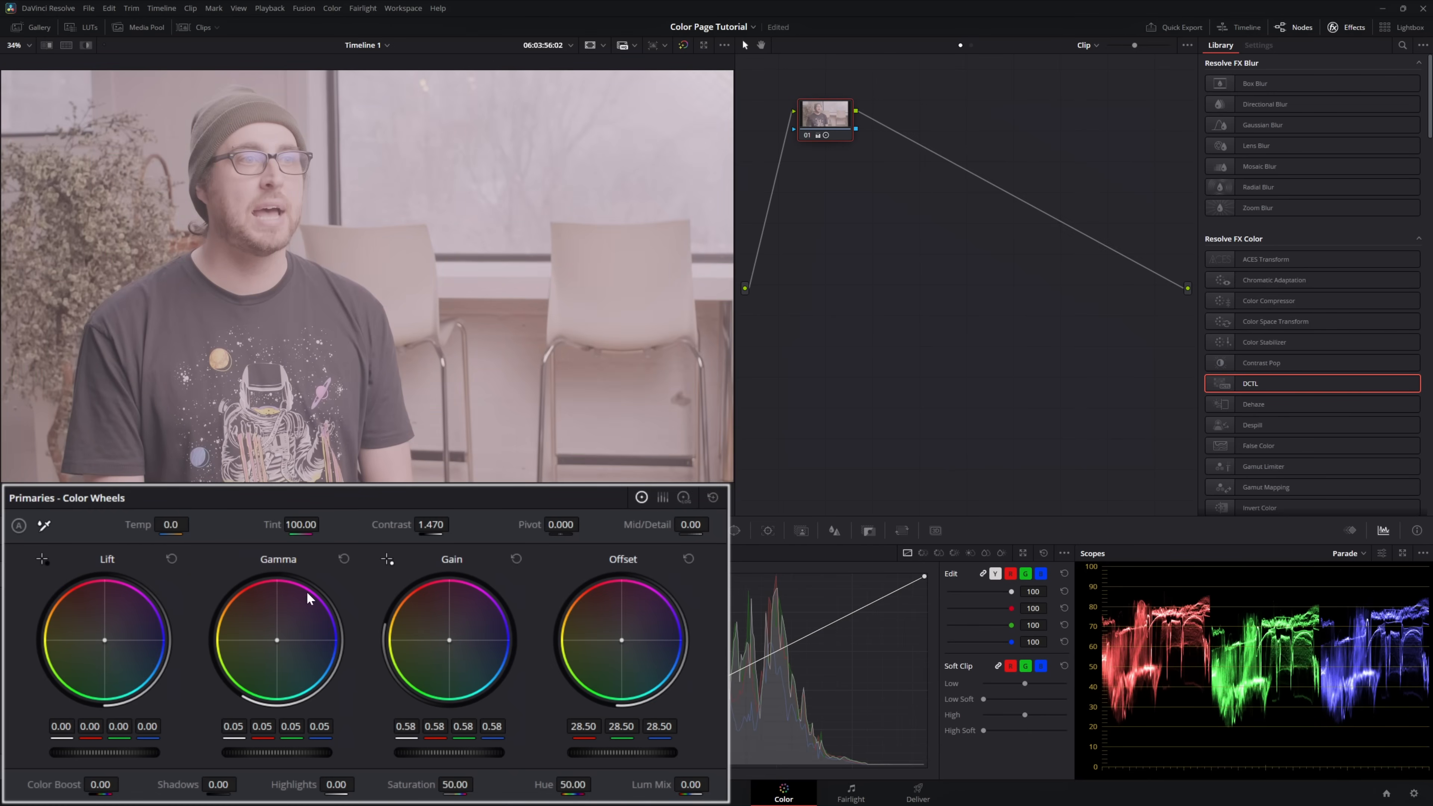
pyautogui.click(714, 497)
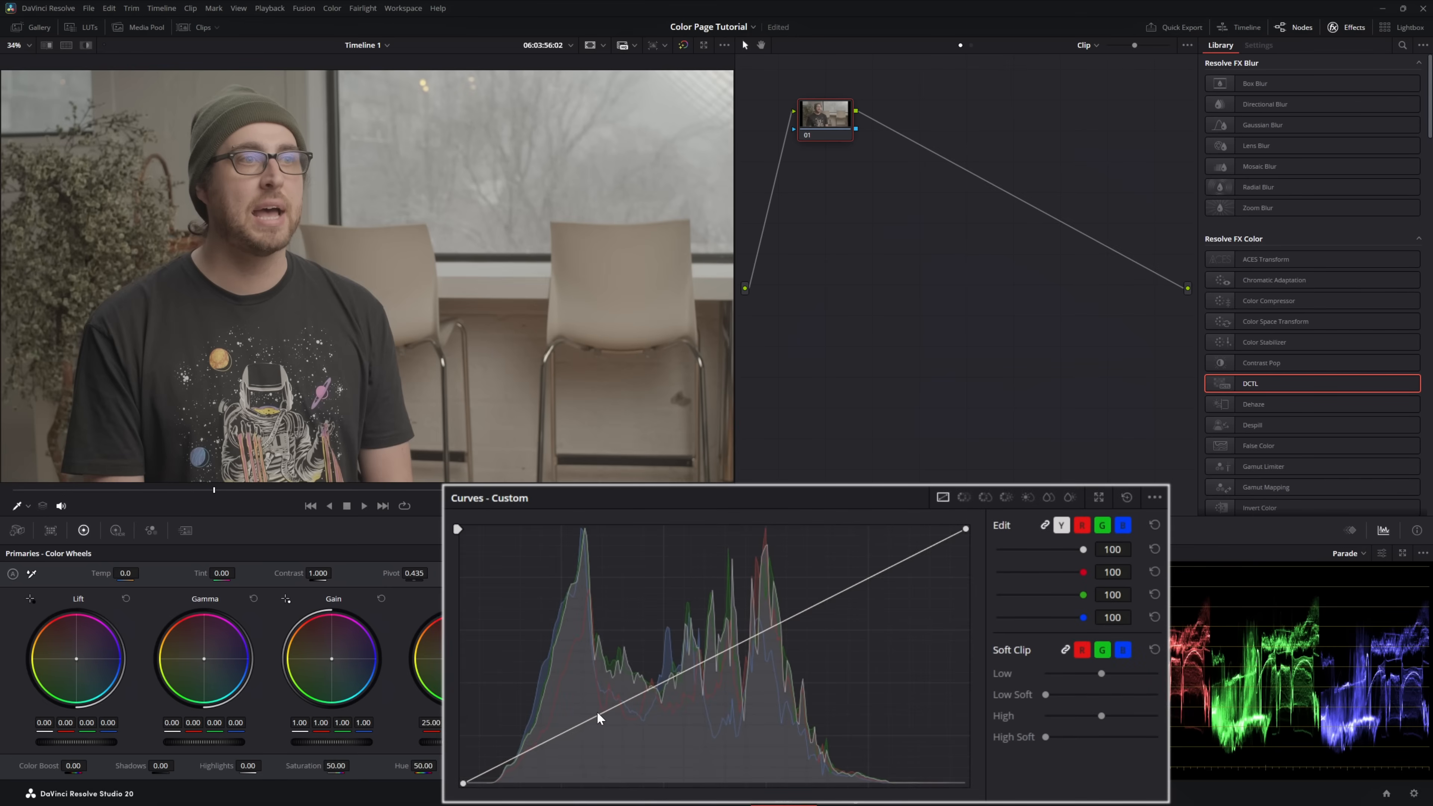
# - Shape the custom curve into a moderate S with lowered shadows and raised highlights, and lift its black point slightly
pyautogui.moveTo(591, 717); pyautogui.dragTo(594, 733)
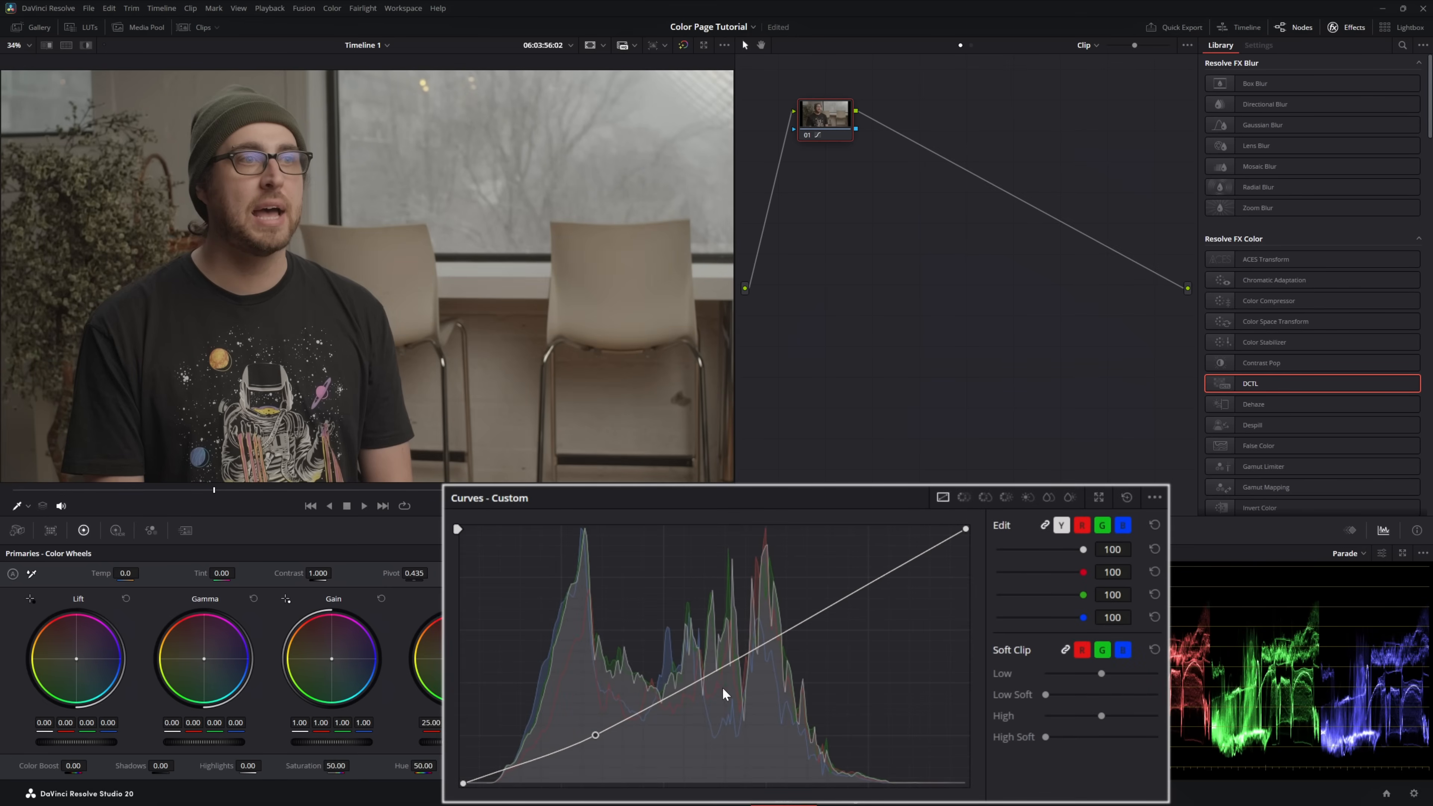
pyautogui.moveTo(771, 643); pyautogui.dragTo(760, 612)
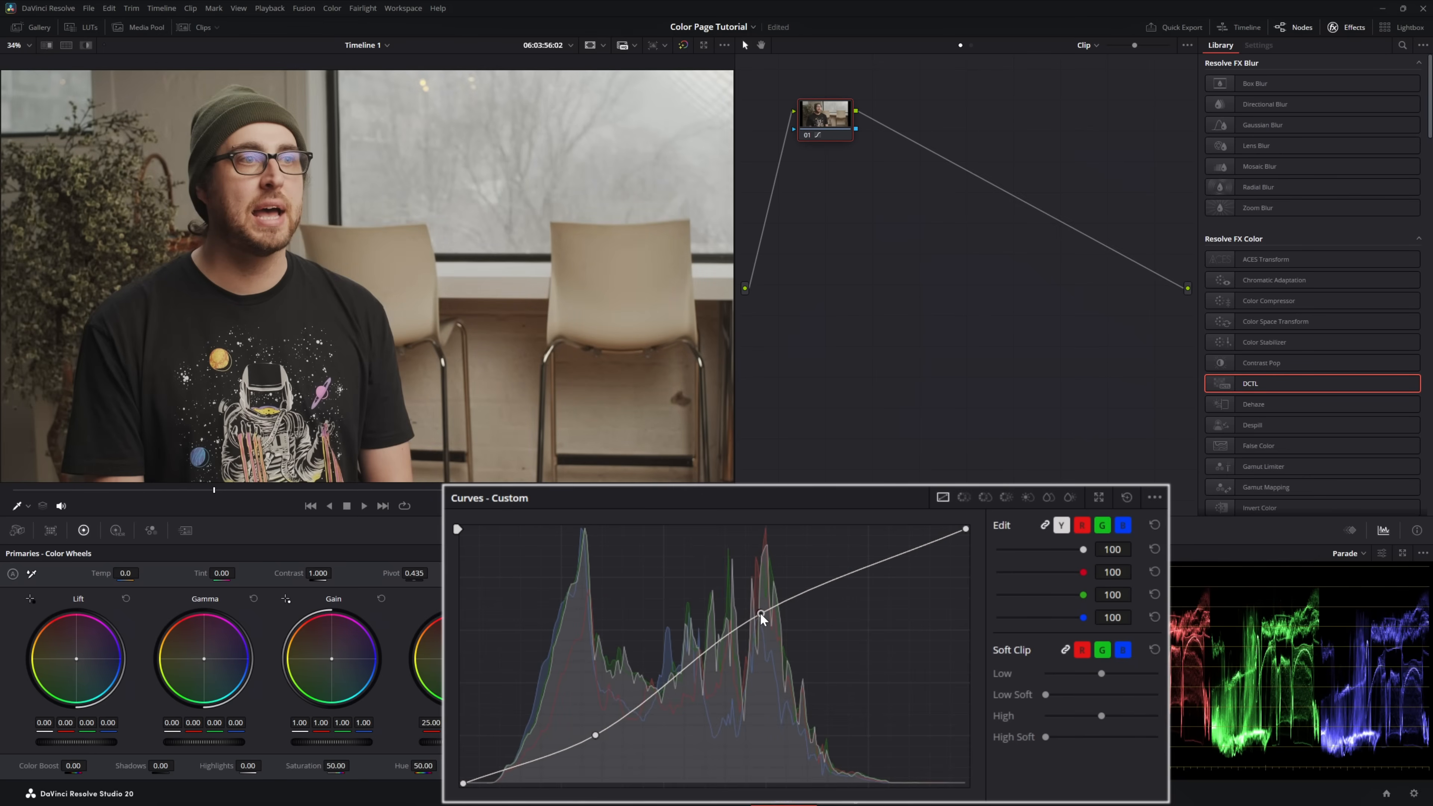
pyautogui.moveTo(589, 733)
pyautogui.mouseDown()
pyautogui.moveTo(602, 741)
pyautogui.moveTo(589, 741)
pyautogui.mouseUp()
pyautogui.moveTo(760, 612); pyautogui.dragTo(760, 622)
pyautogui.moveTo(464, 783); pyautogui.dragTo(464, 771)
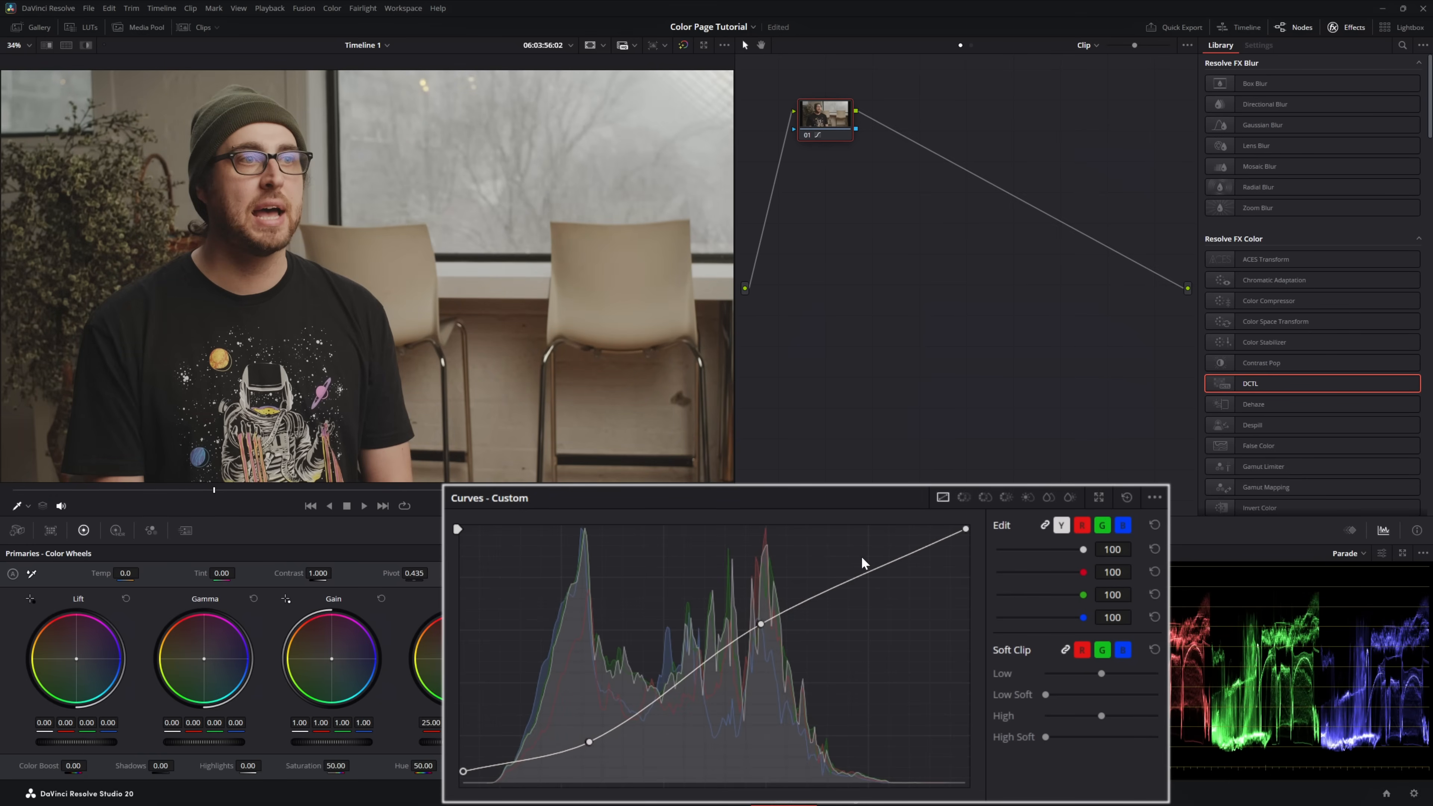
# - Try lowering the custom curve's white point slightly and pulling the unlinked blue channel's upper point down
pyautogui.moveTo(965, 529); pyautogui.dragTo(967, 551)
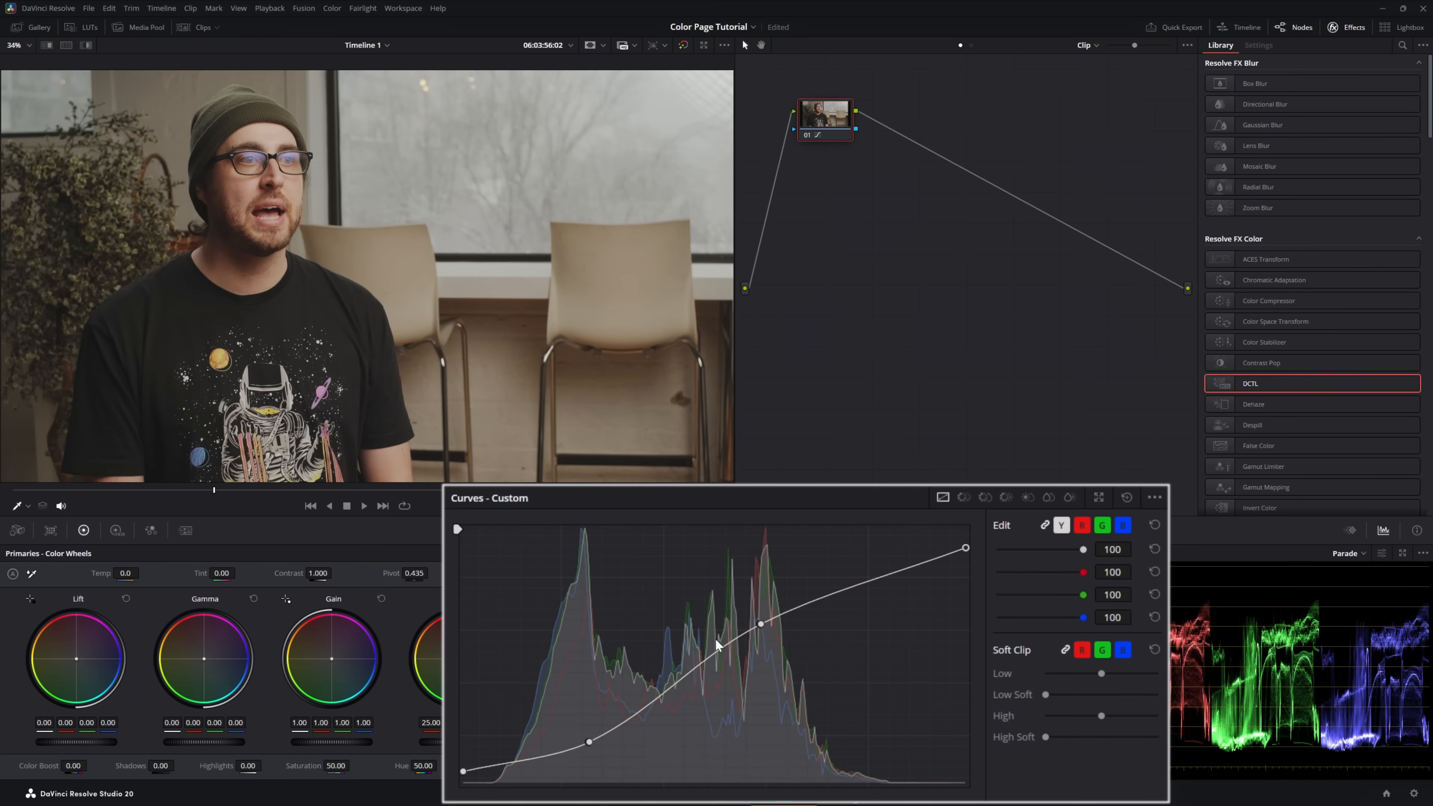
pyautogui.click(1045, 525)
pyautogui.click(1081, 525)
pyautogui.click(1102, 526)
pyautogui.click(1126, 526)
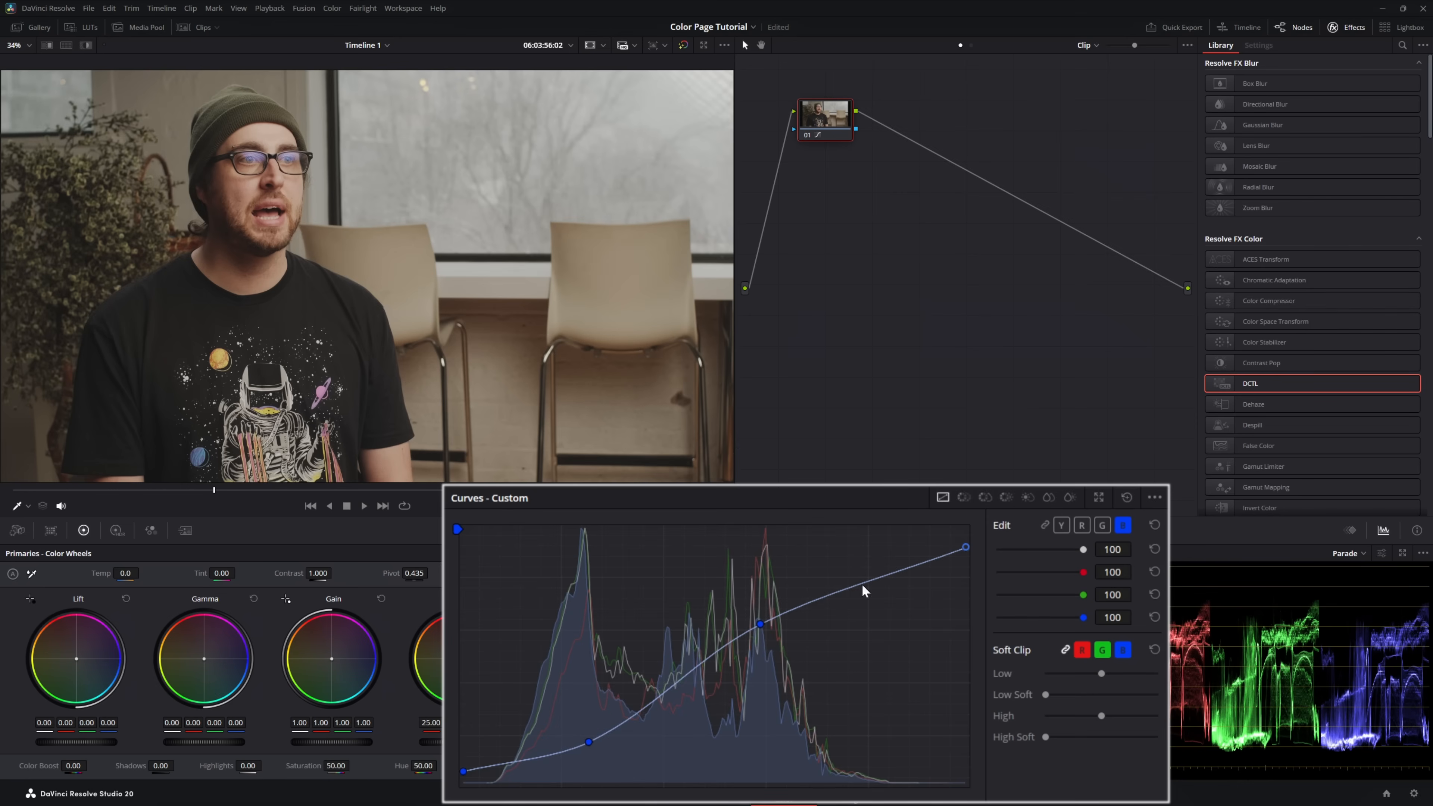
pyautogui.moveTo(761, 625); pyautogui.dragTo(772, 631)
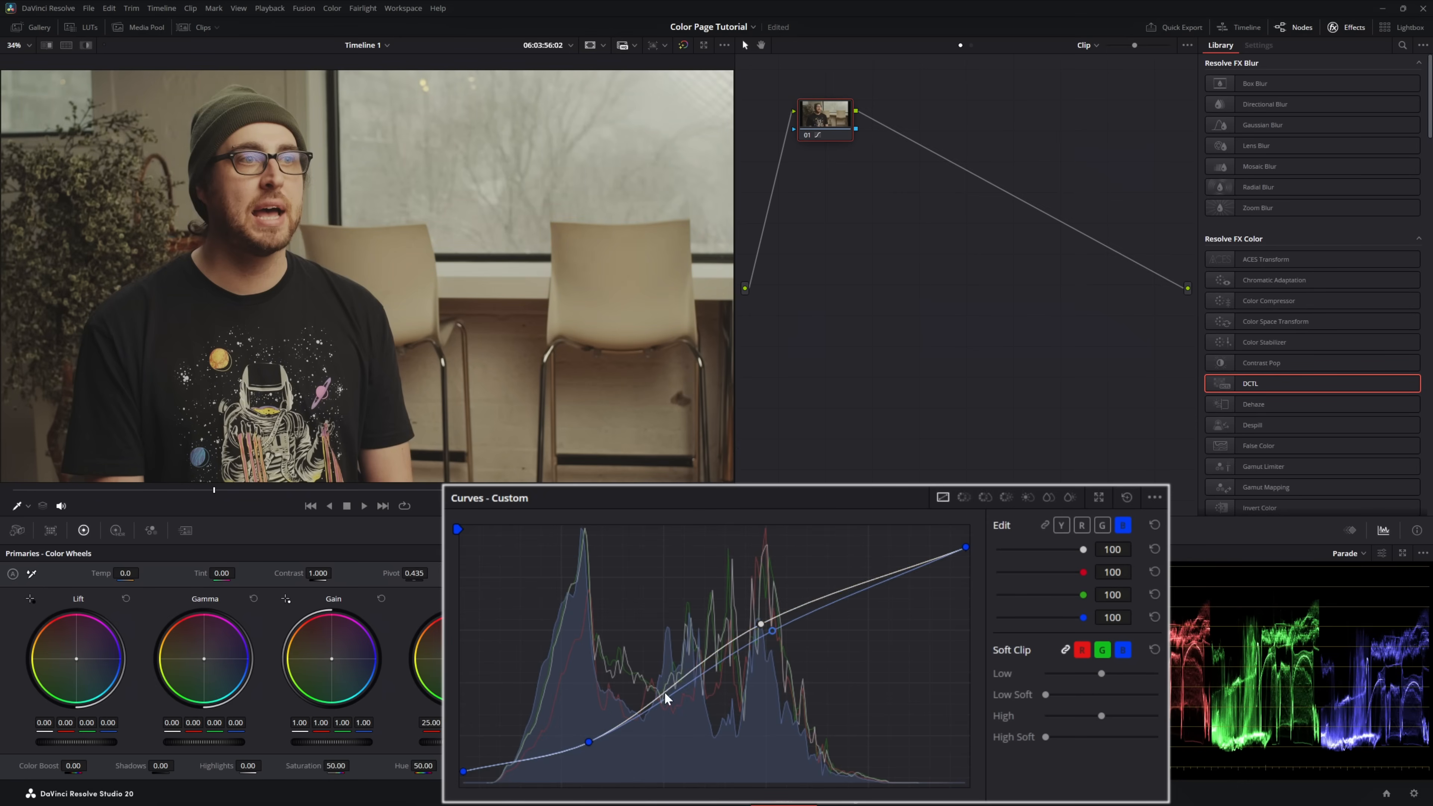
# - Try lowering the red curve's shadow point, and pull both the shadow and upper points of the green curve down slightly
pyautogui.click(1082, 525)
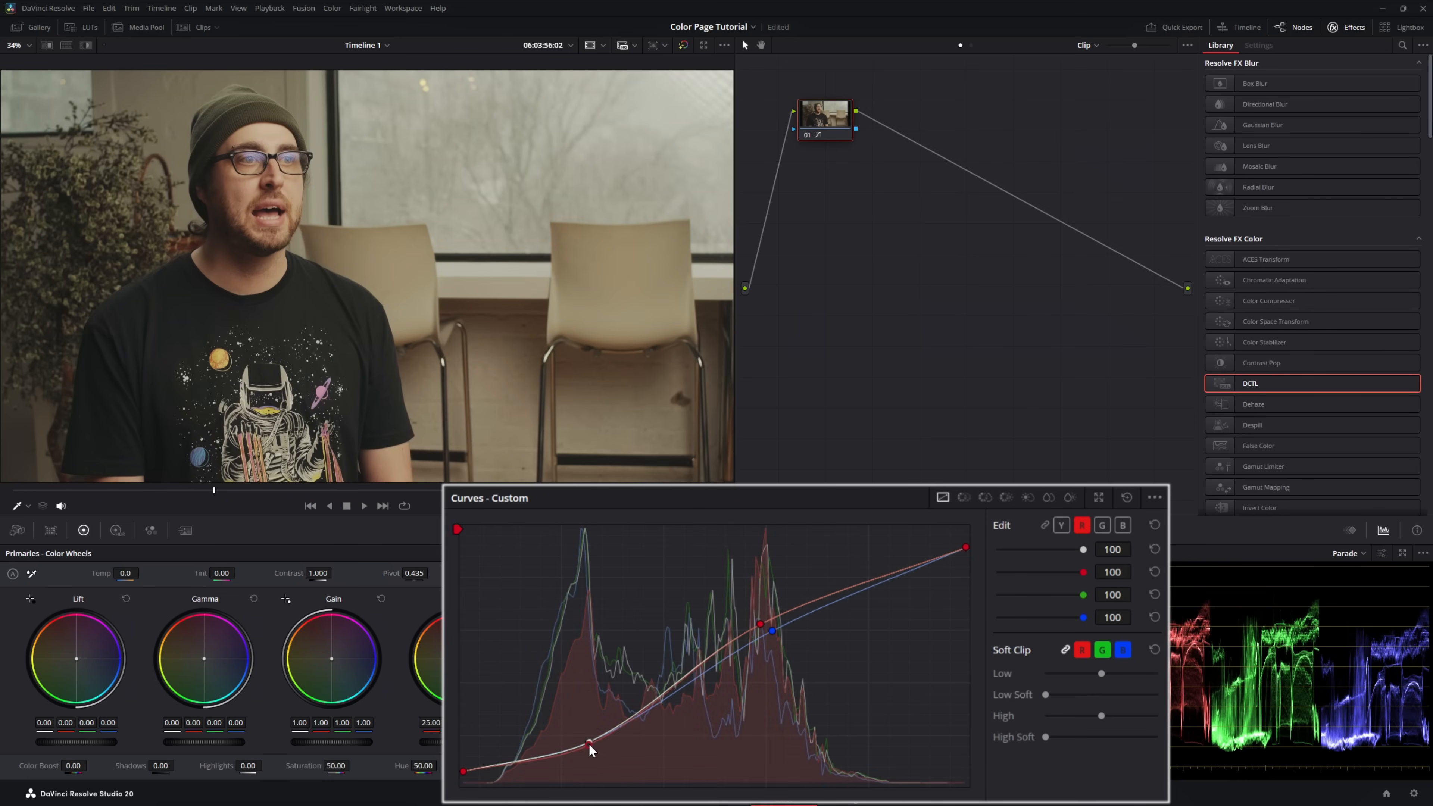
pyautogui.moveTo(590, 748); pyautogui.dragTo(593, 759)
pyautogui.click(1102, 526)
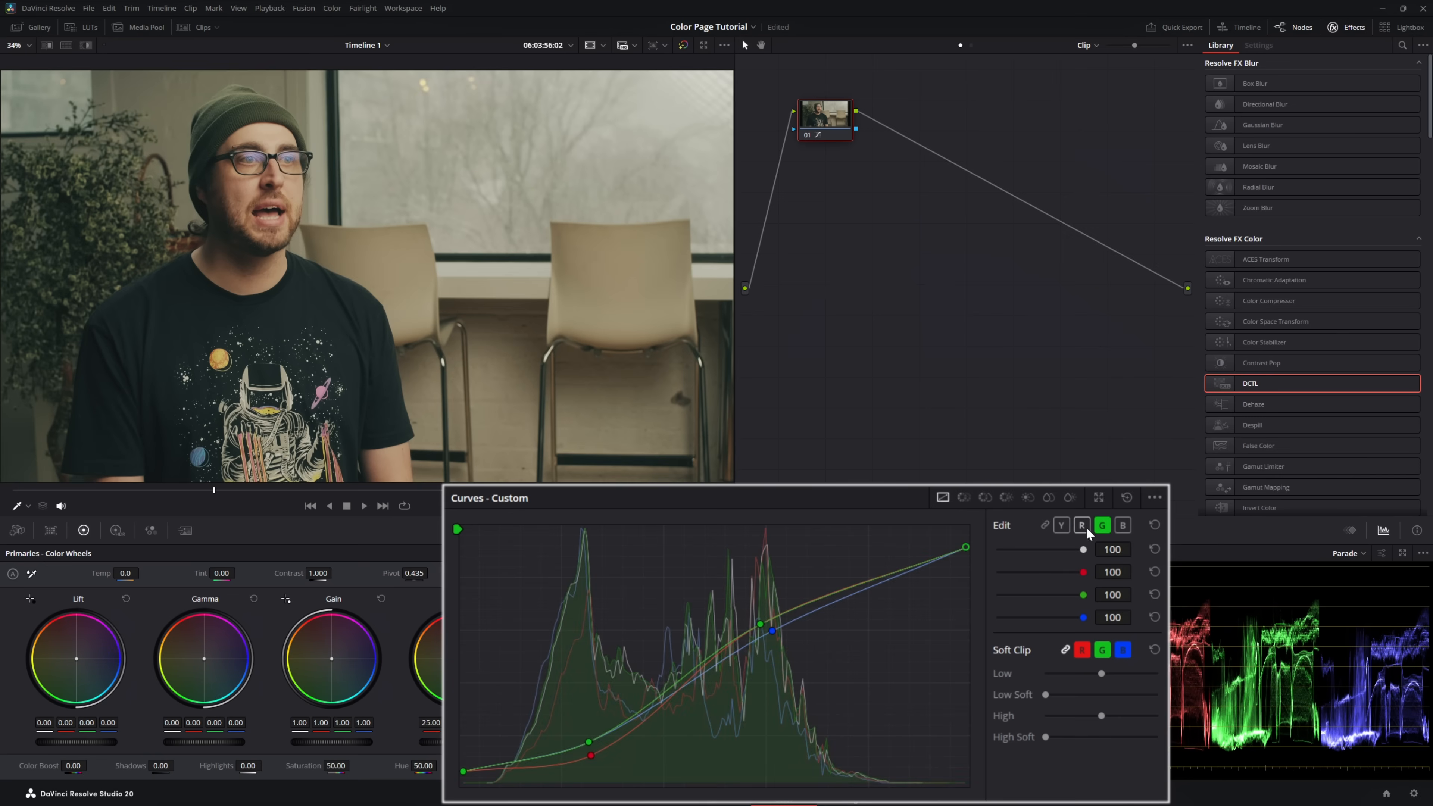
pyautogui.moveTo(761, 630); pyautogui.dragTo(763, 628)
pyautogui.moveTo(588, 746); pyautogui.dragTo(589, 755)
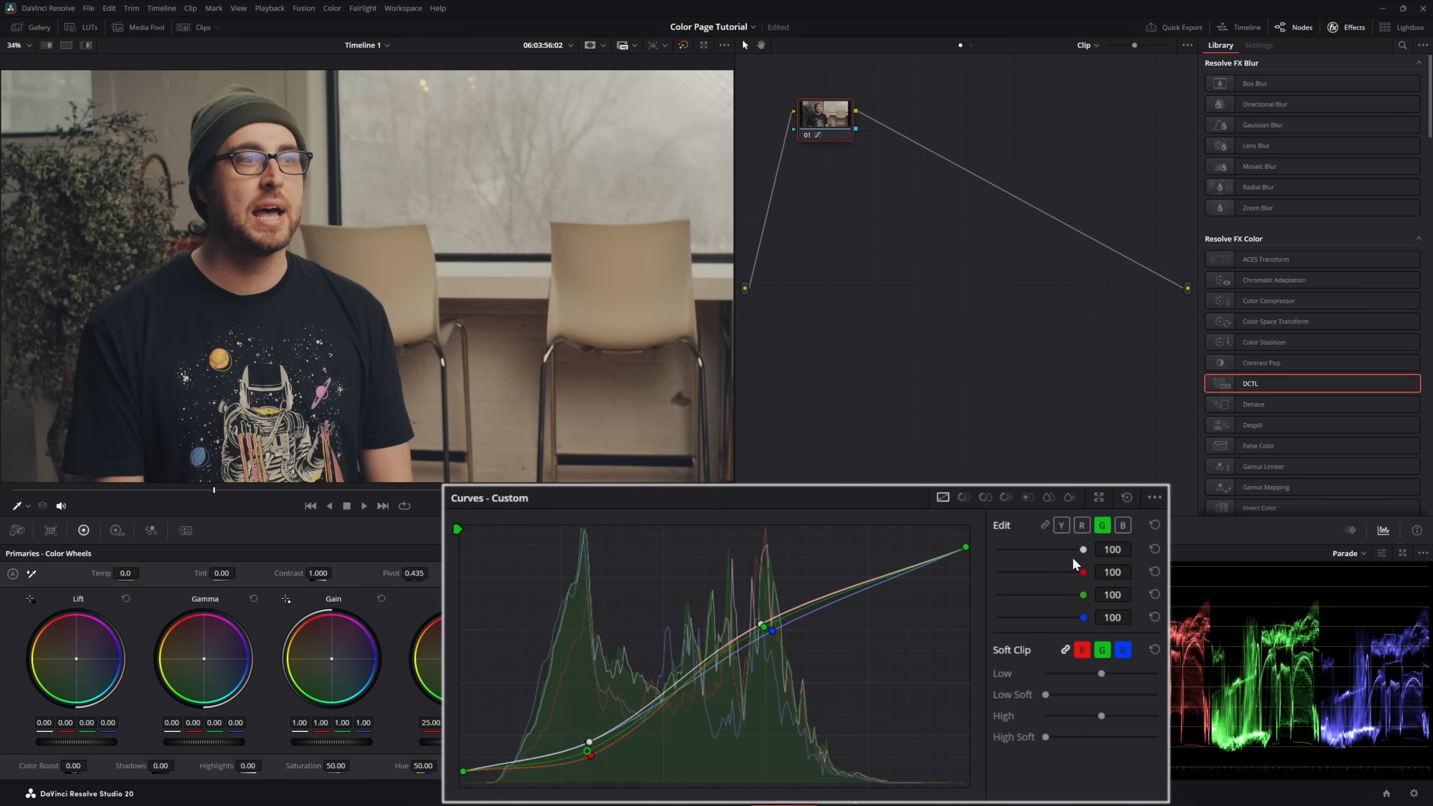
# - Reset the whole custom curves palette and link the Y, R, G and B channels again
pyautogui.click(1130, 497)
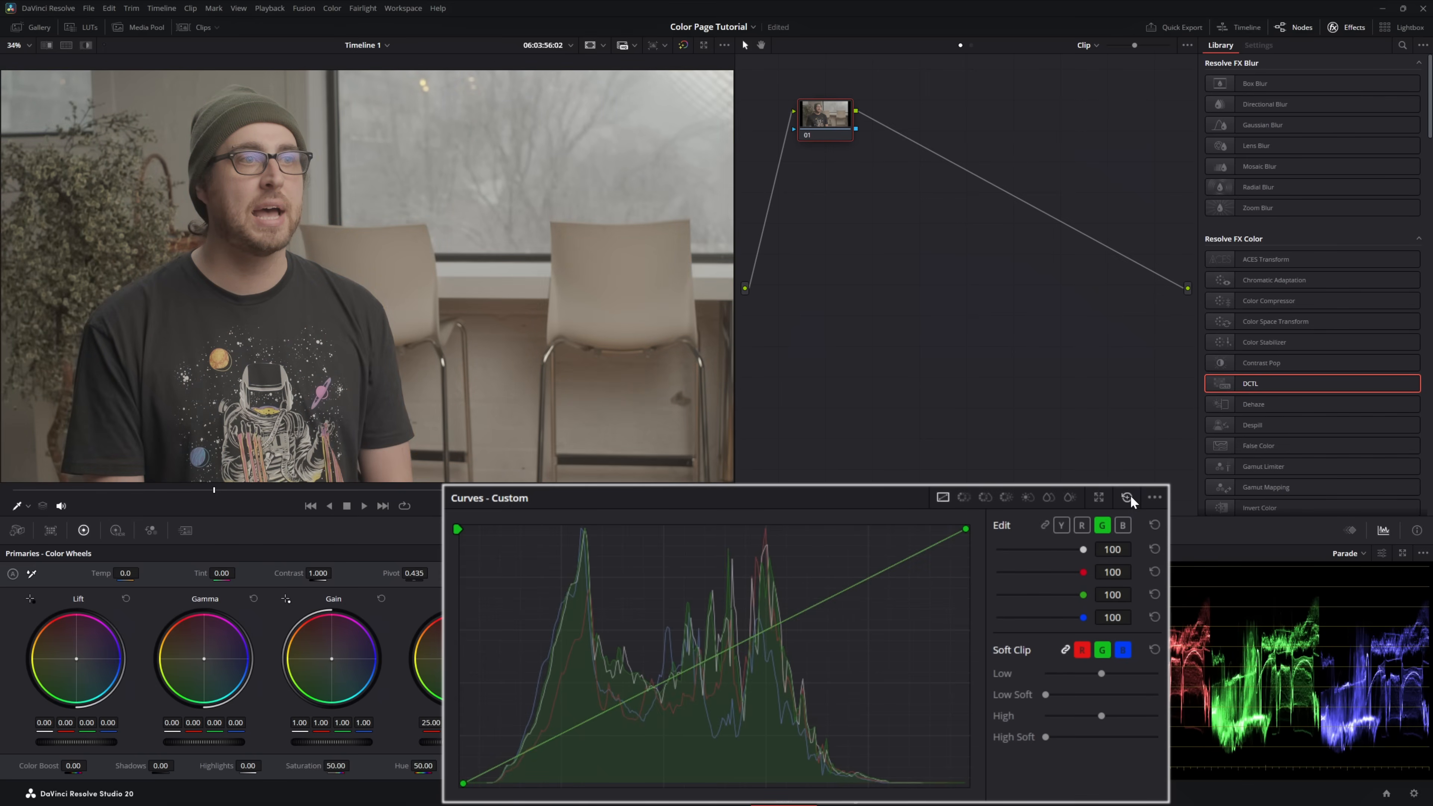
pyautogui.click(1044, 526)
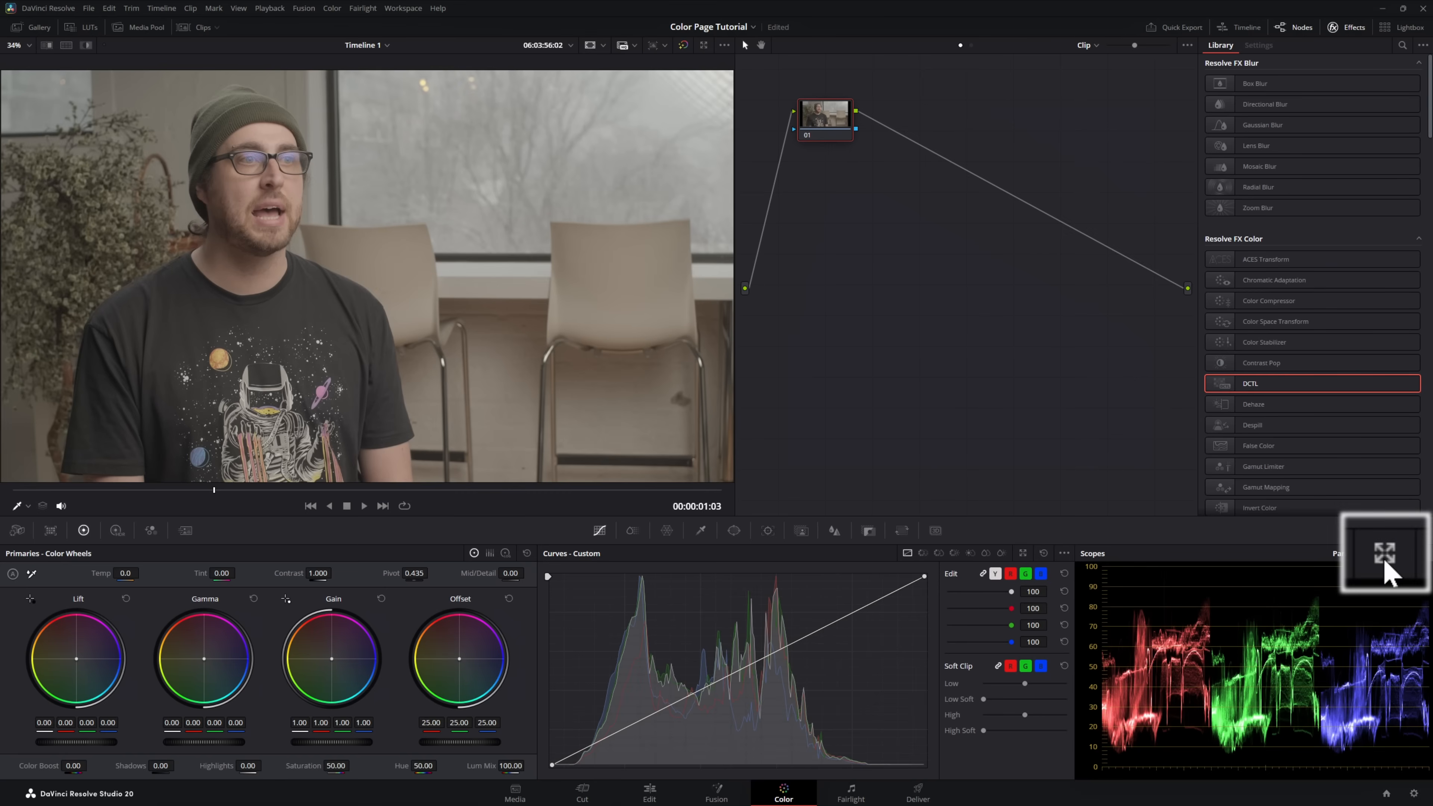
# - Expand the scopes into a floating window, and try CIE Chromaticity in the fourth scope before returning it to Histogram
pyautogui.click(1384, 559)
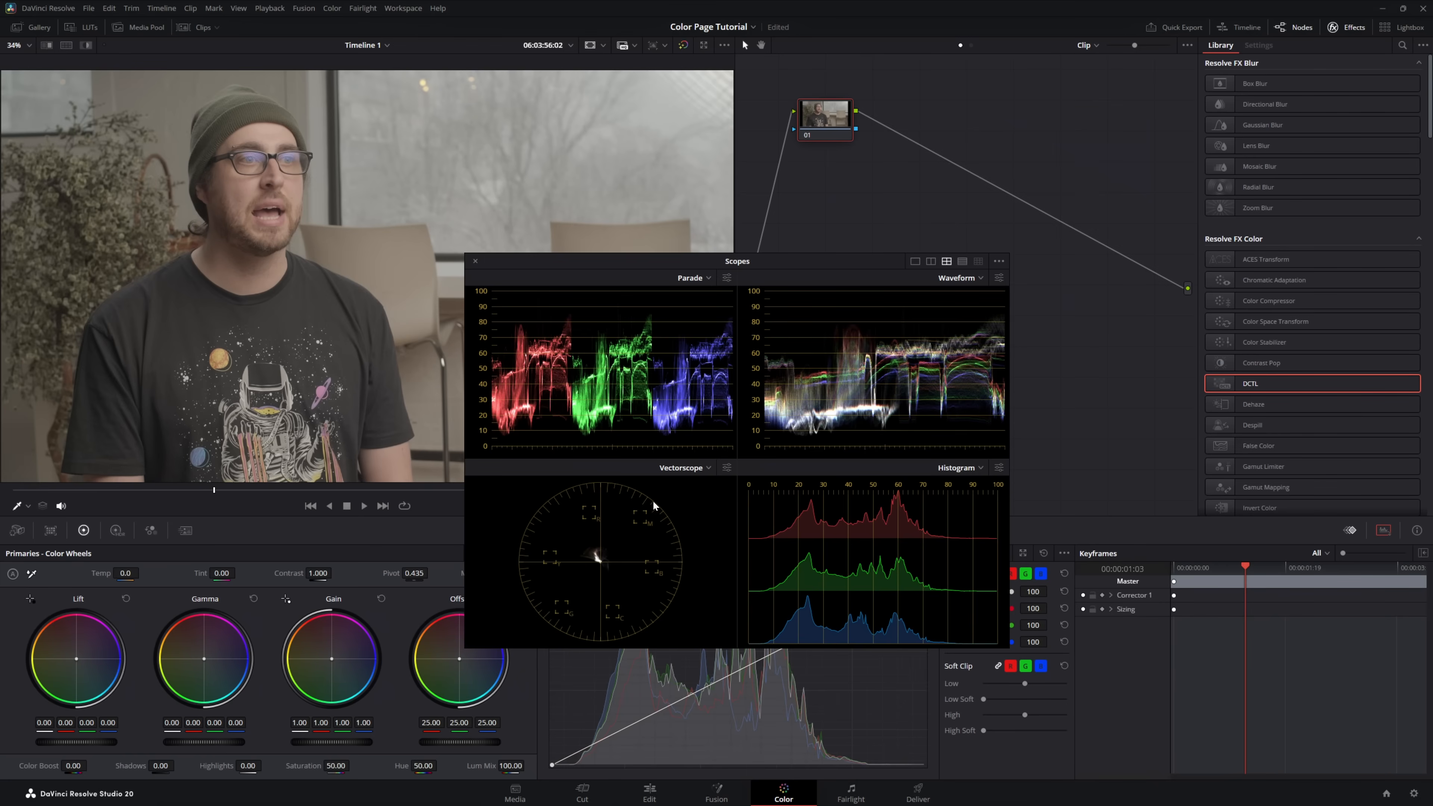
pyautogui.click(959, 471)
pyautogui.click(966, 533)
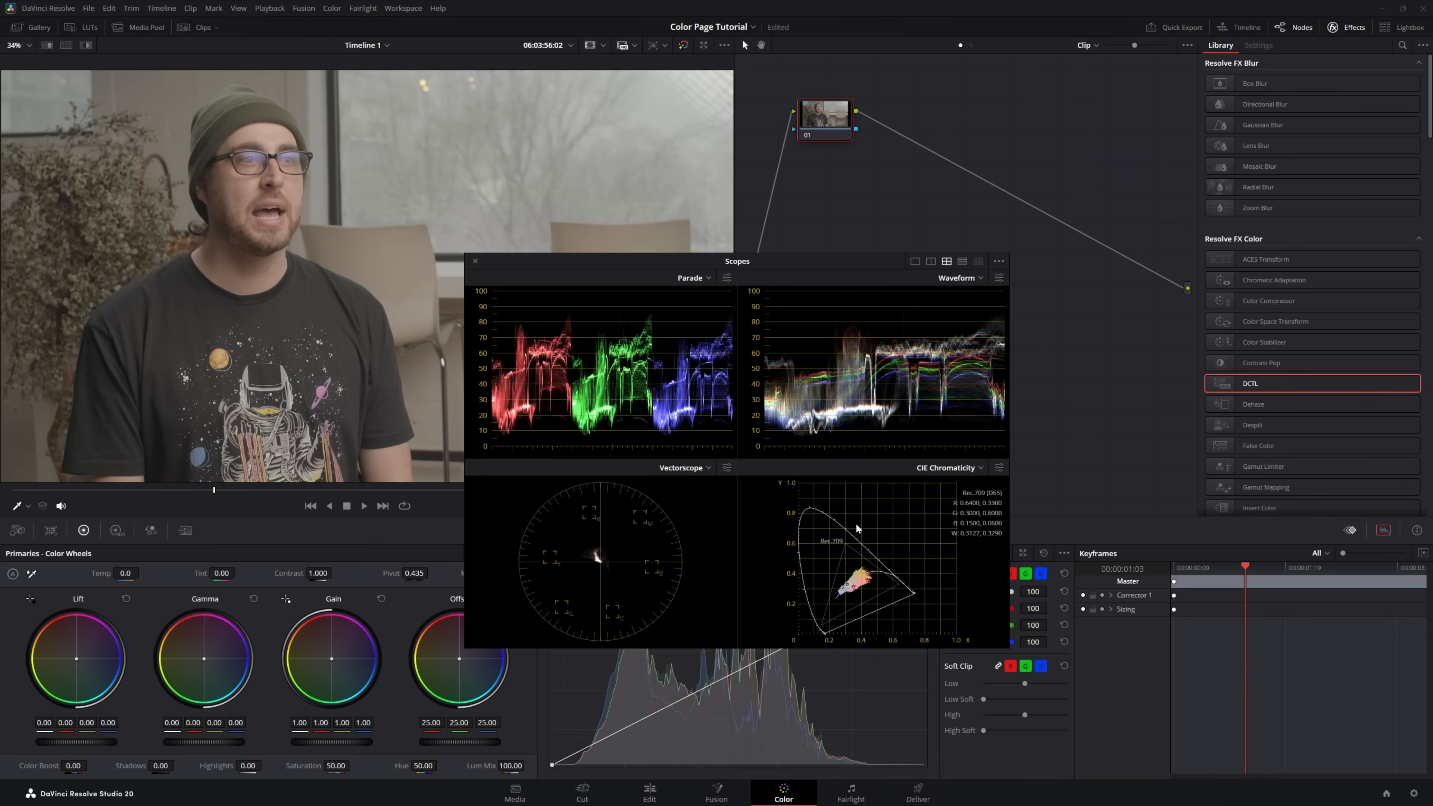
pyautogui.click(967, 472)
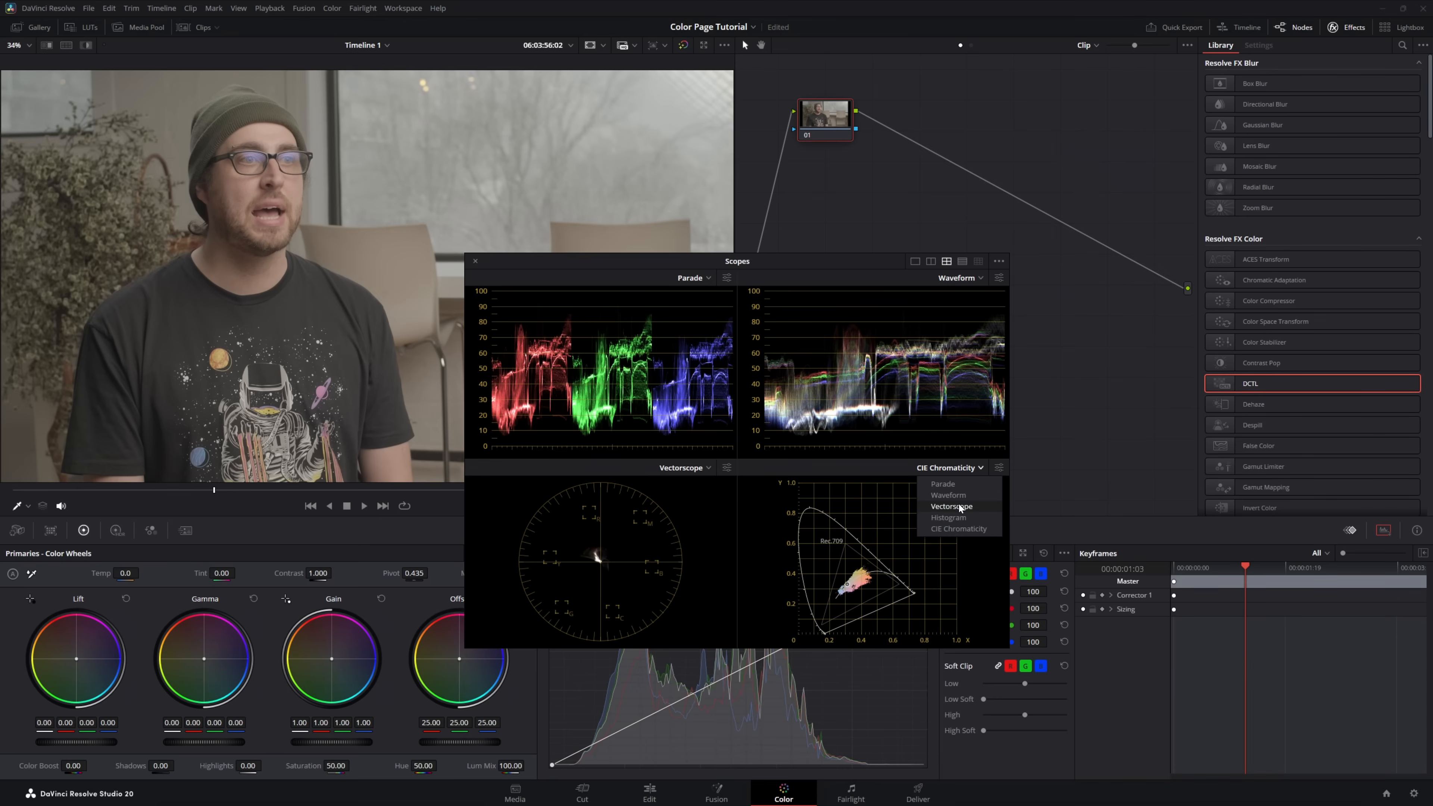
pyautogui.click(950, 519)
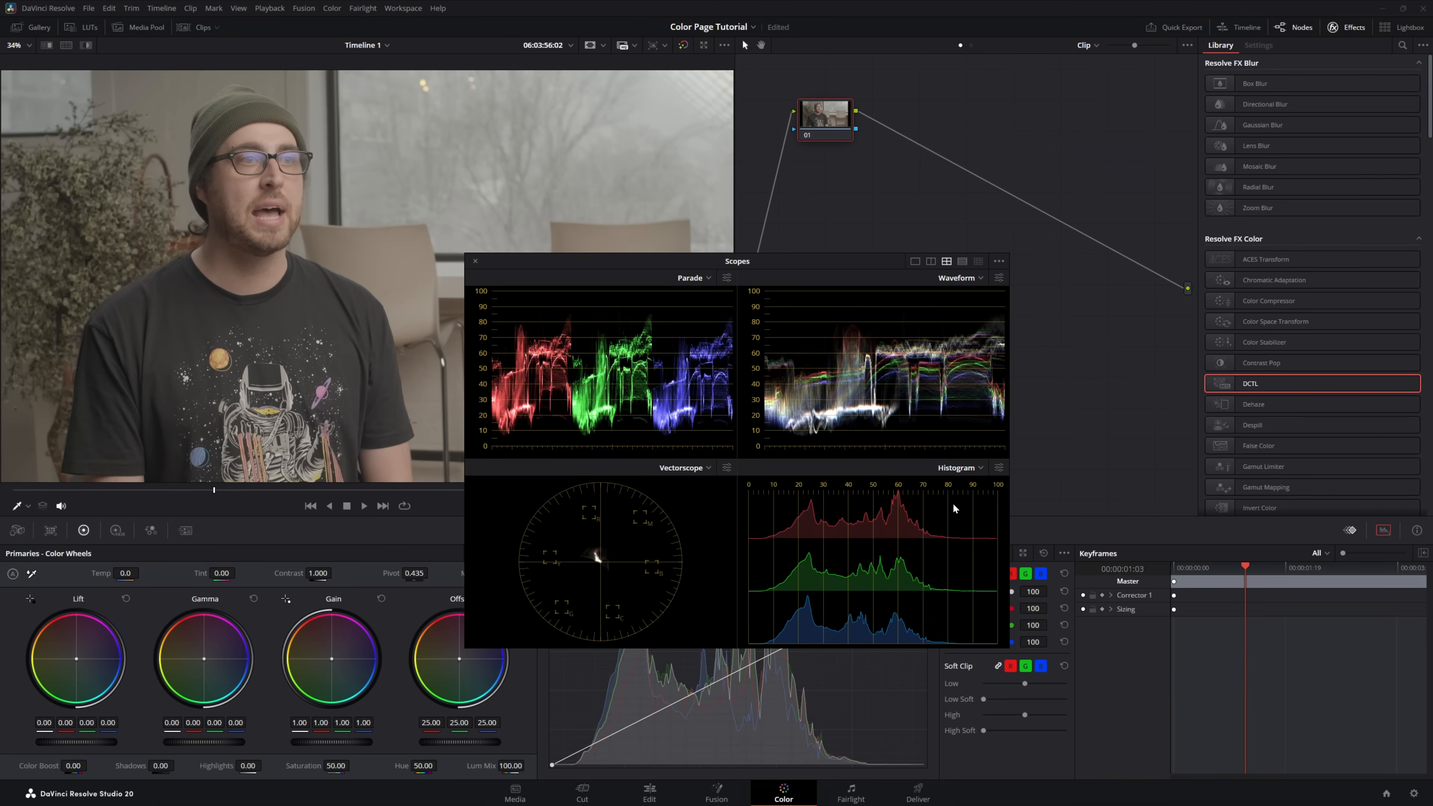
# - Show a single Waveform scope and move the scopes window over the node area, clear of the viewer
pyautogui.click(915, 262)
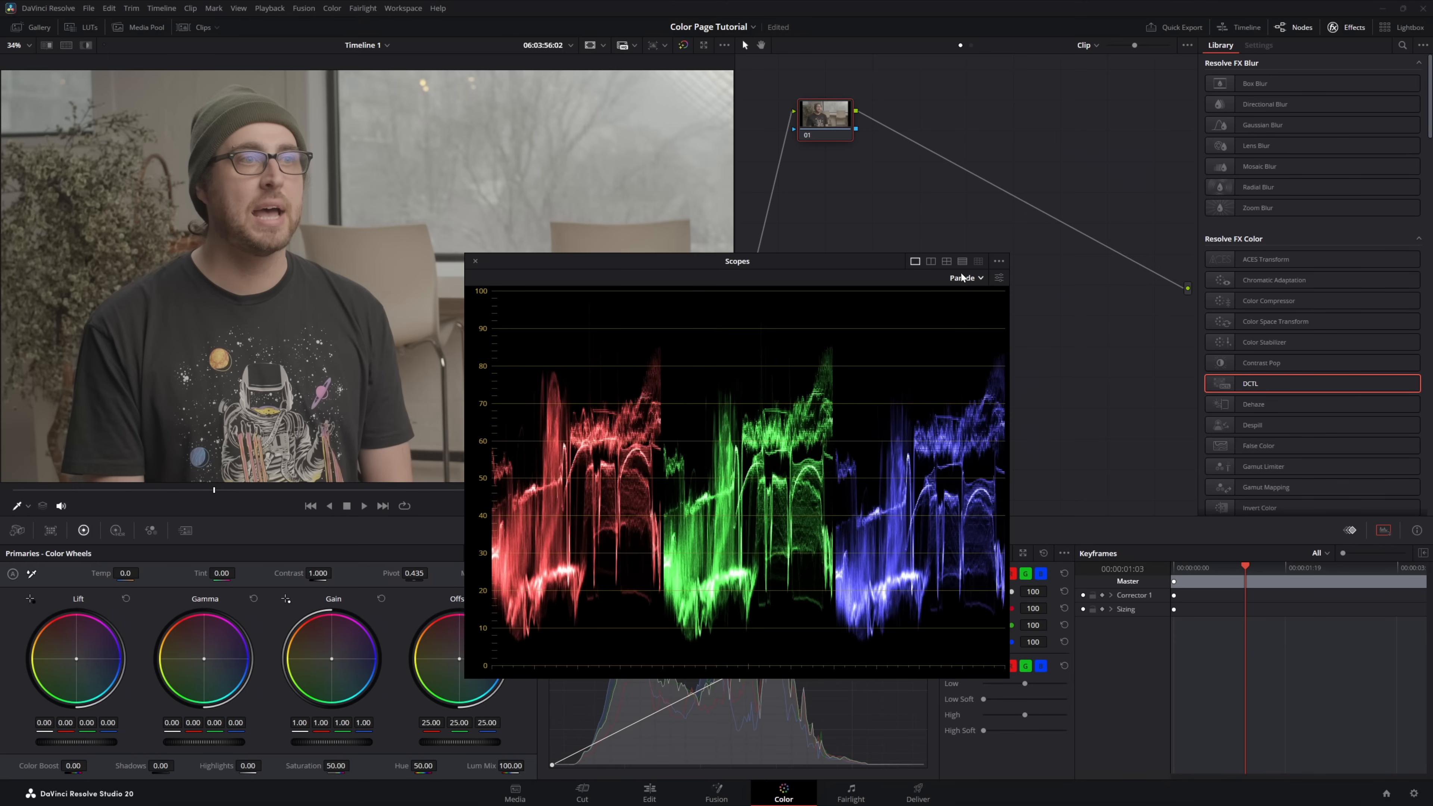
pyautogui.click(973, 279)
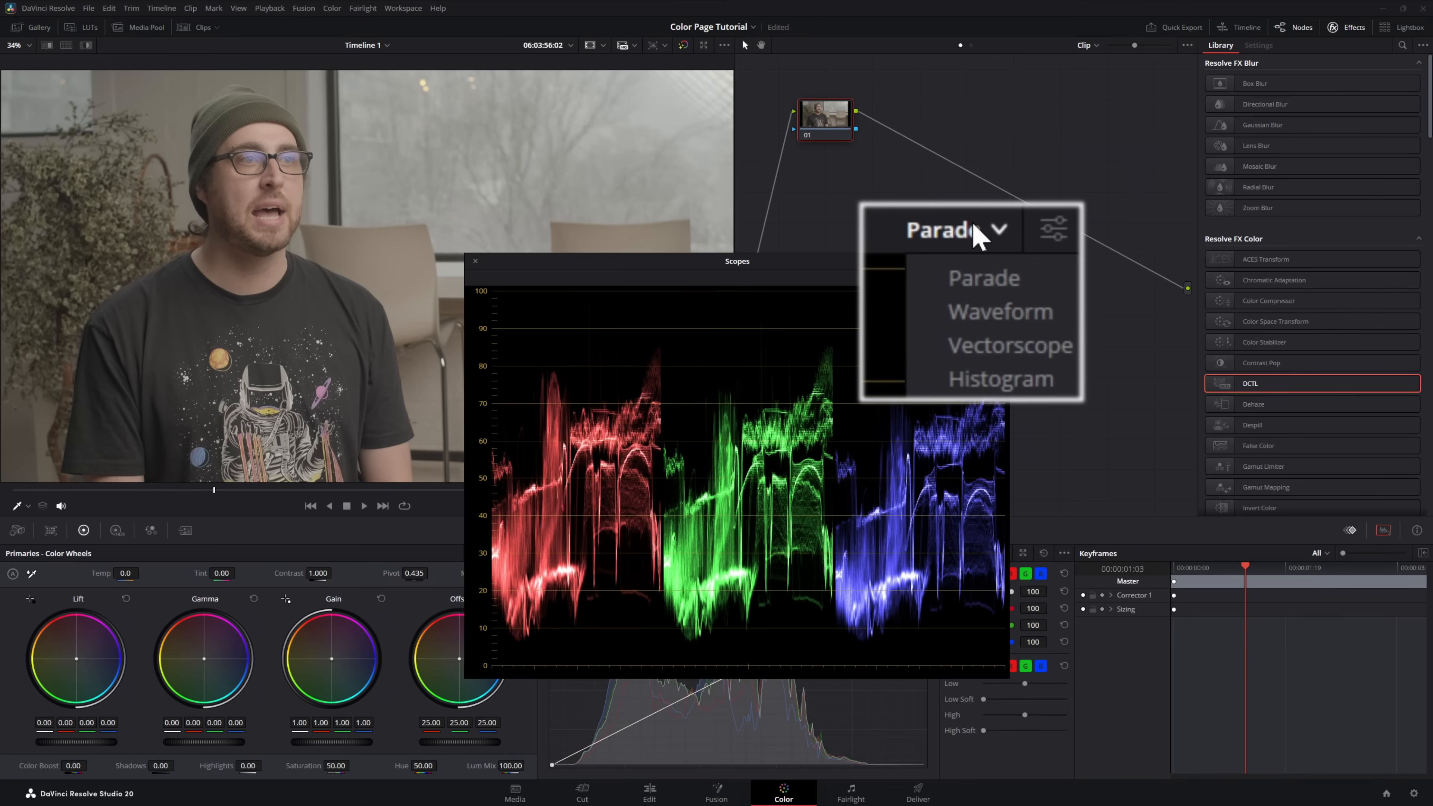
pyautogui.click(982, 314)
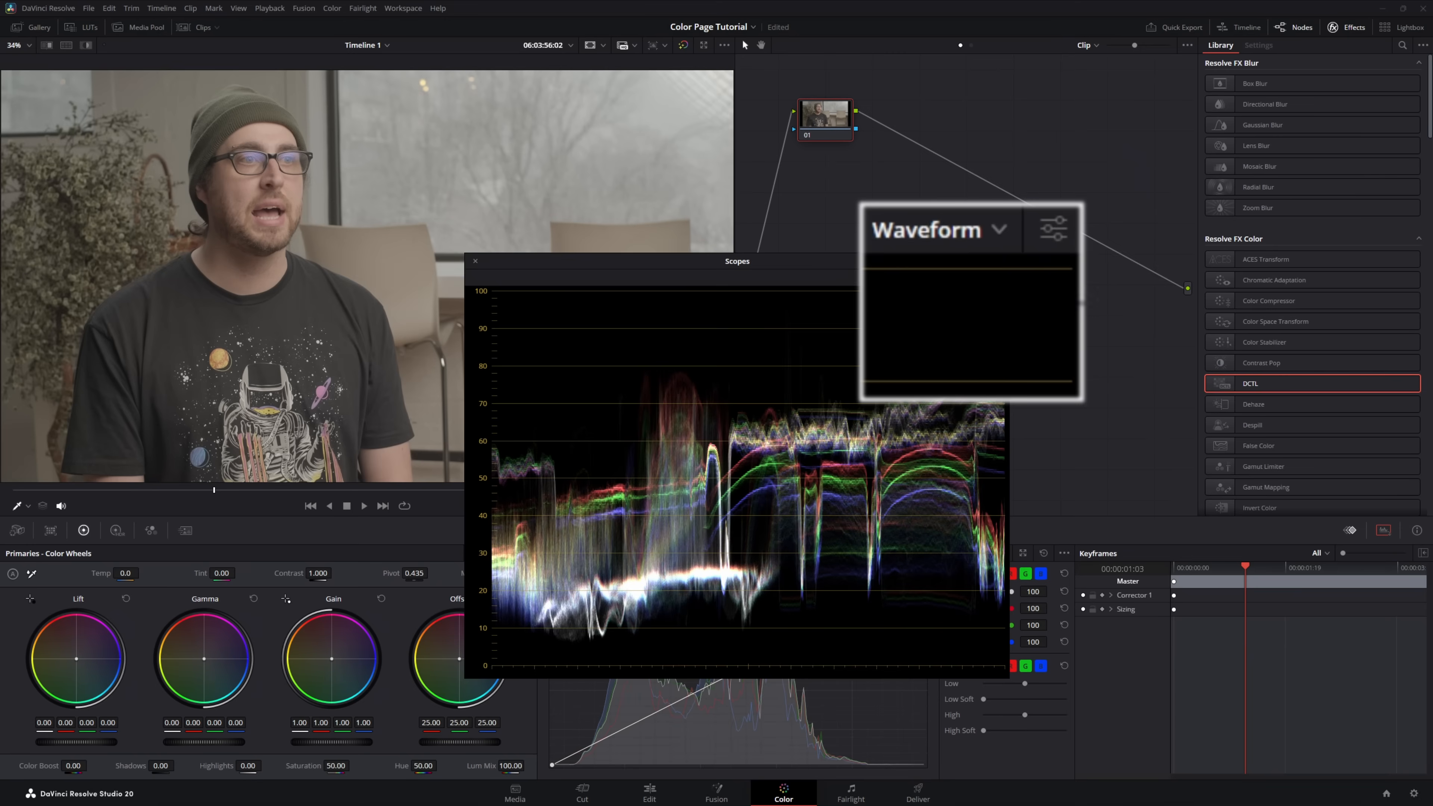
pyautogui.moveTo(760, 262); pyautogui.dragTo(1037, 204)
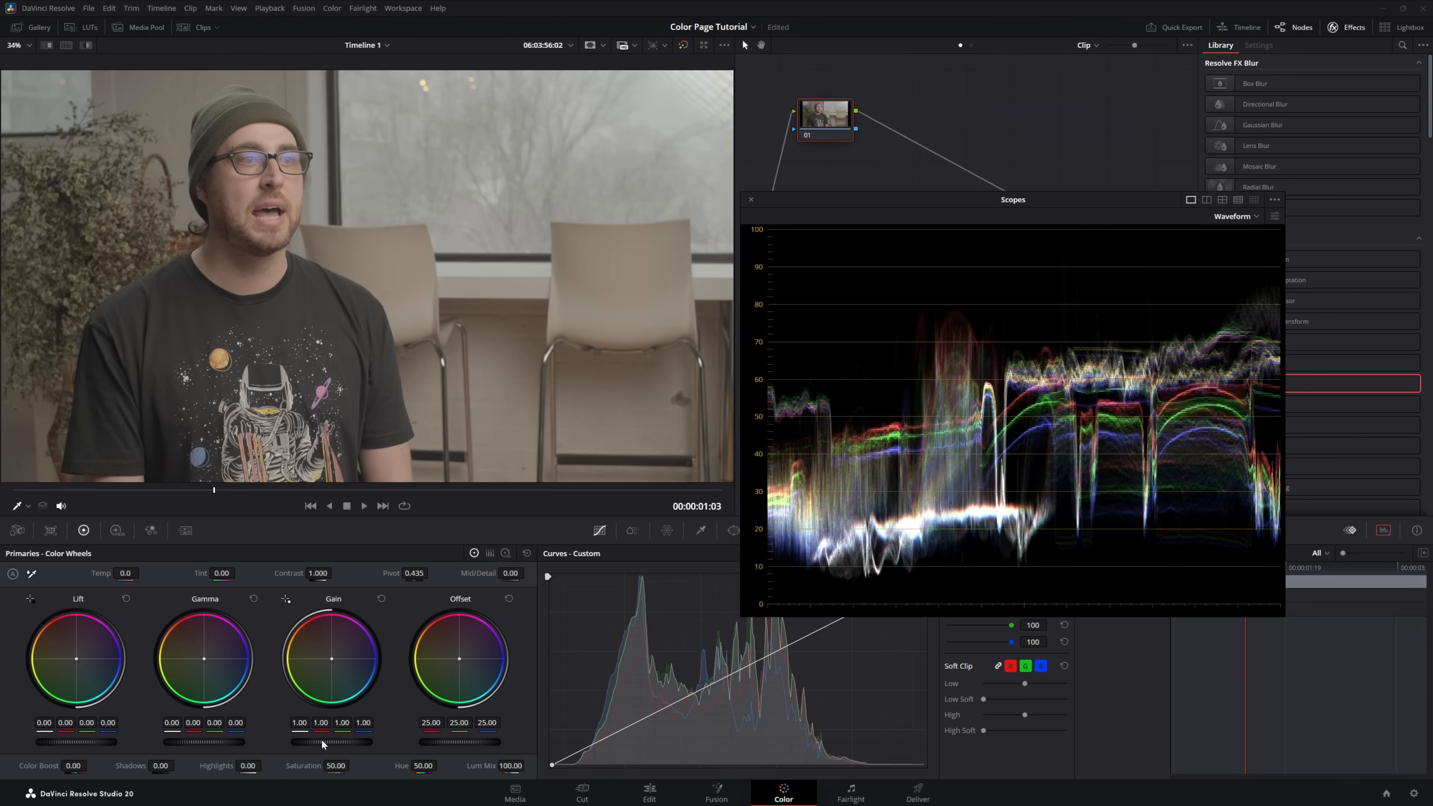
# - Try raising Gain luminance to 1.57 and 1.84, reset the Gain wheel, and lower Lift luminance to -0.16
pyautogui.moveTo(331, 742); pyautogui.dragTo(362, 742)
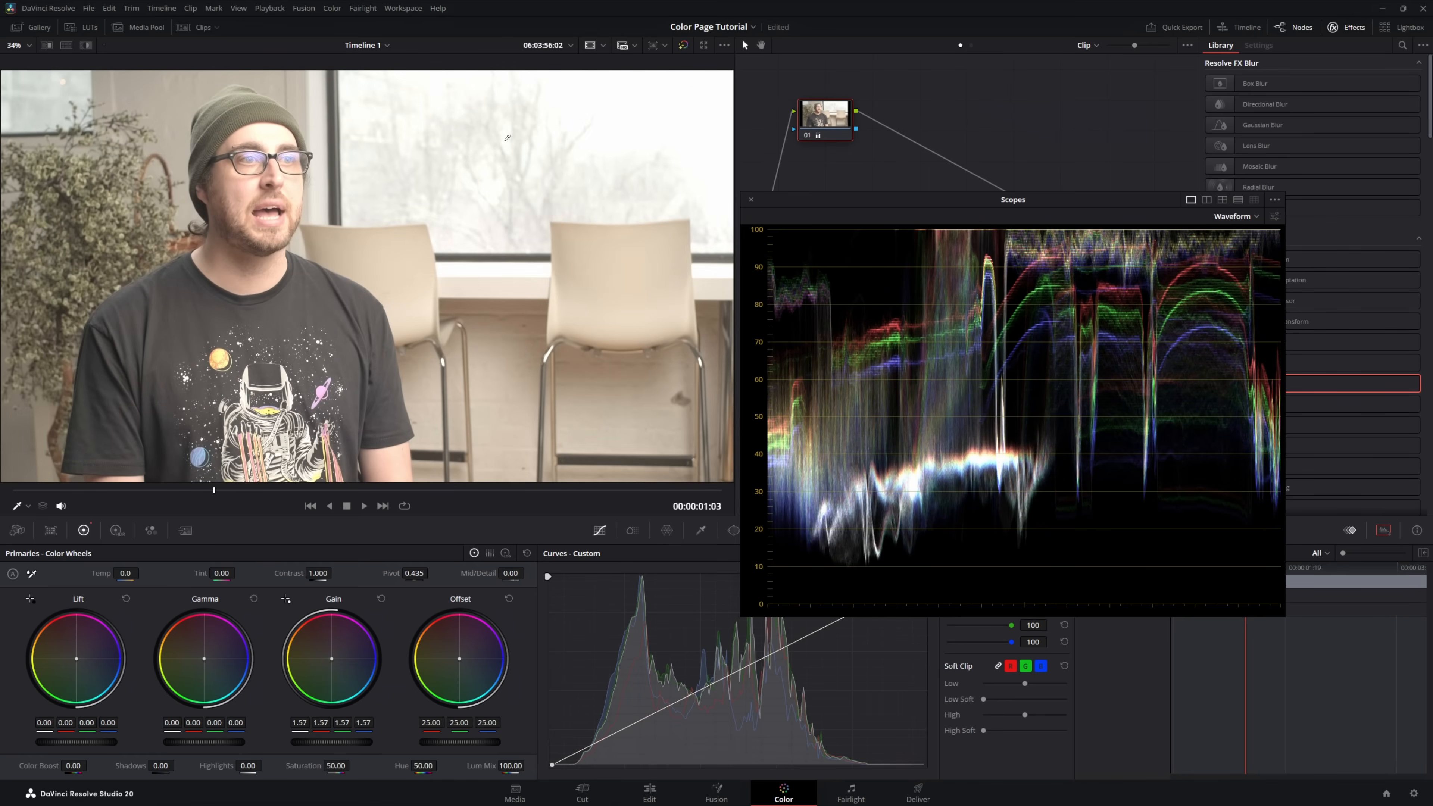
pyautogui.moveTo(309, 744); pyautogui.dragTo(303, 745)
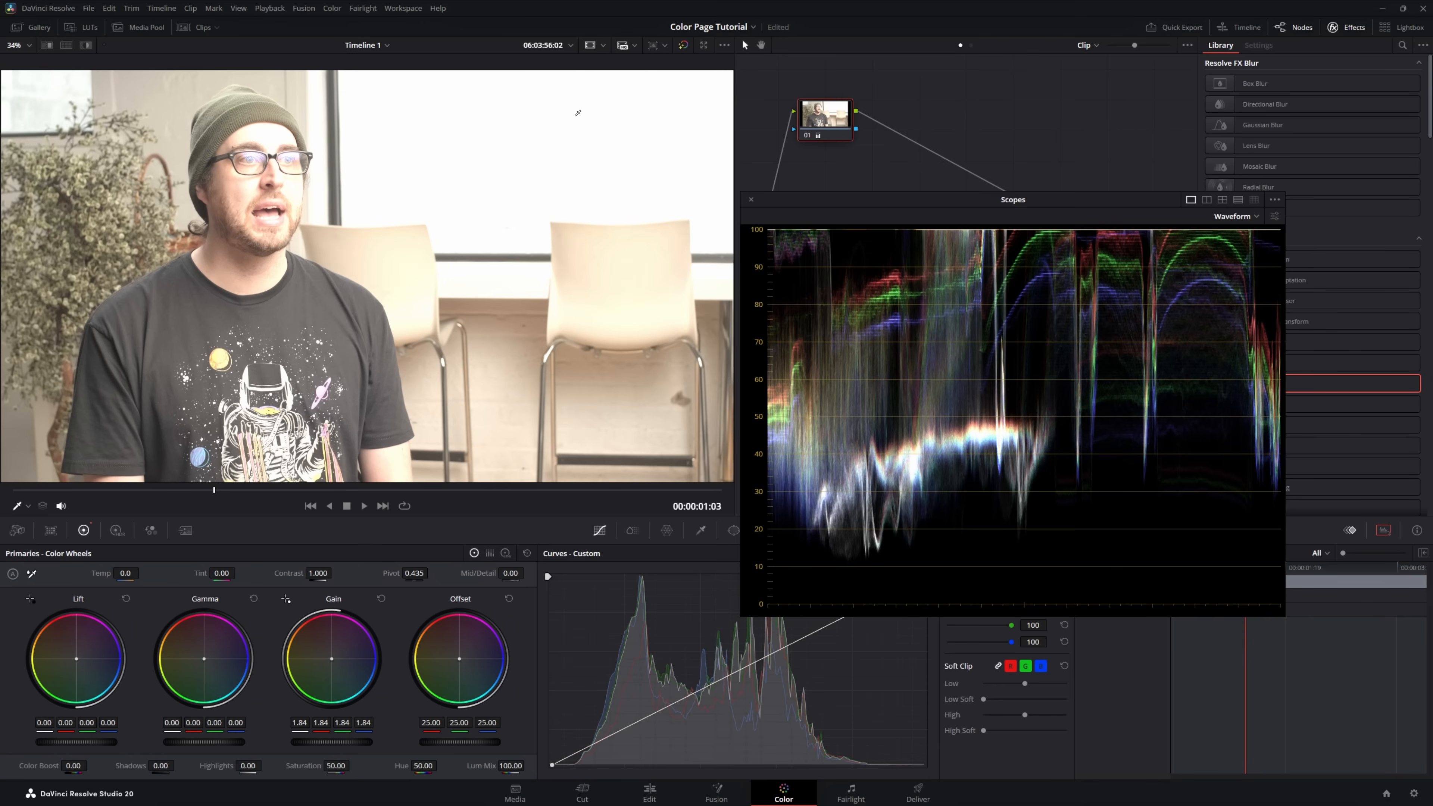
pyautogui.click(381, 598)
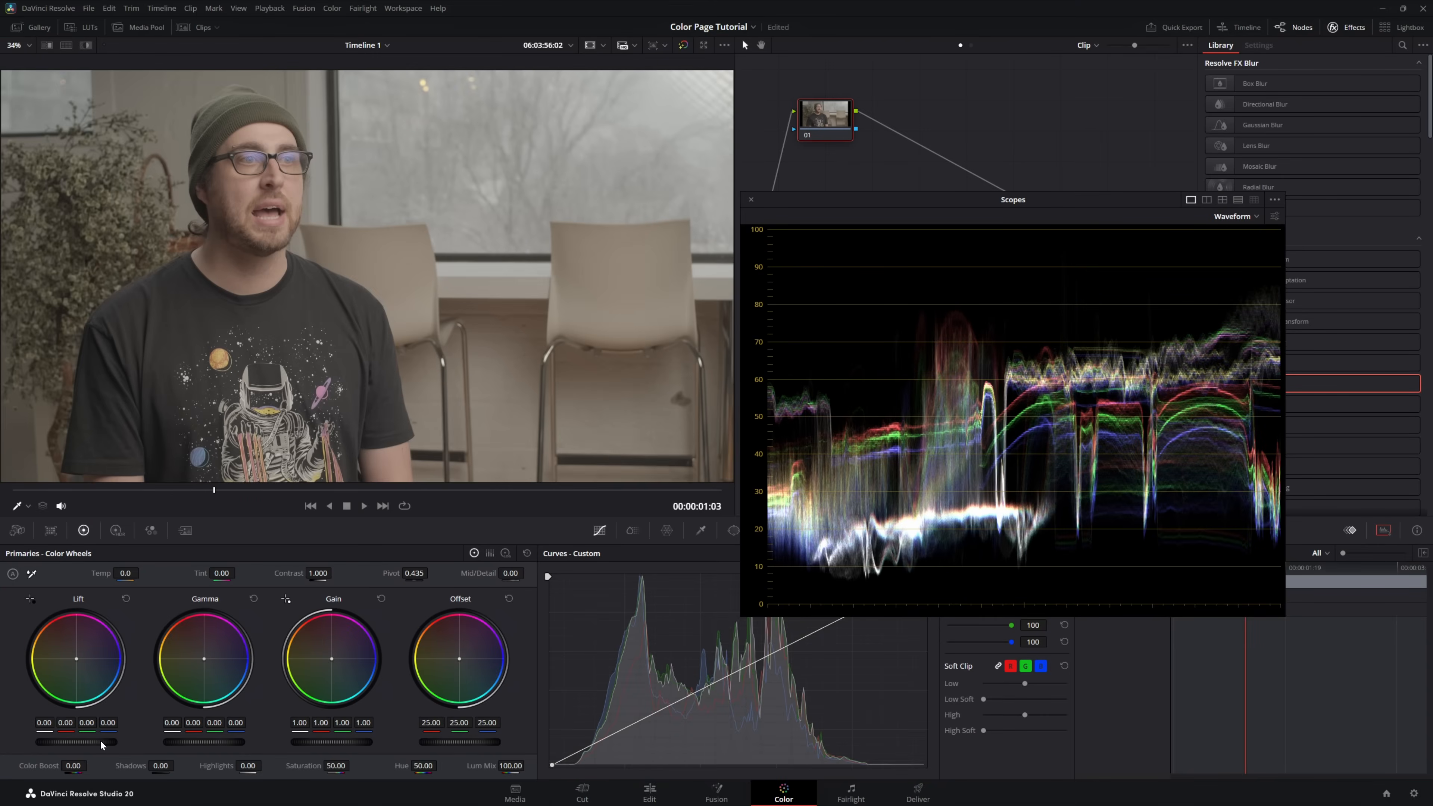
pyautogui.moveTo(76, 742); pyautogui.dragTo(31, 743)
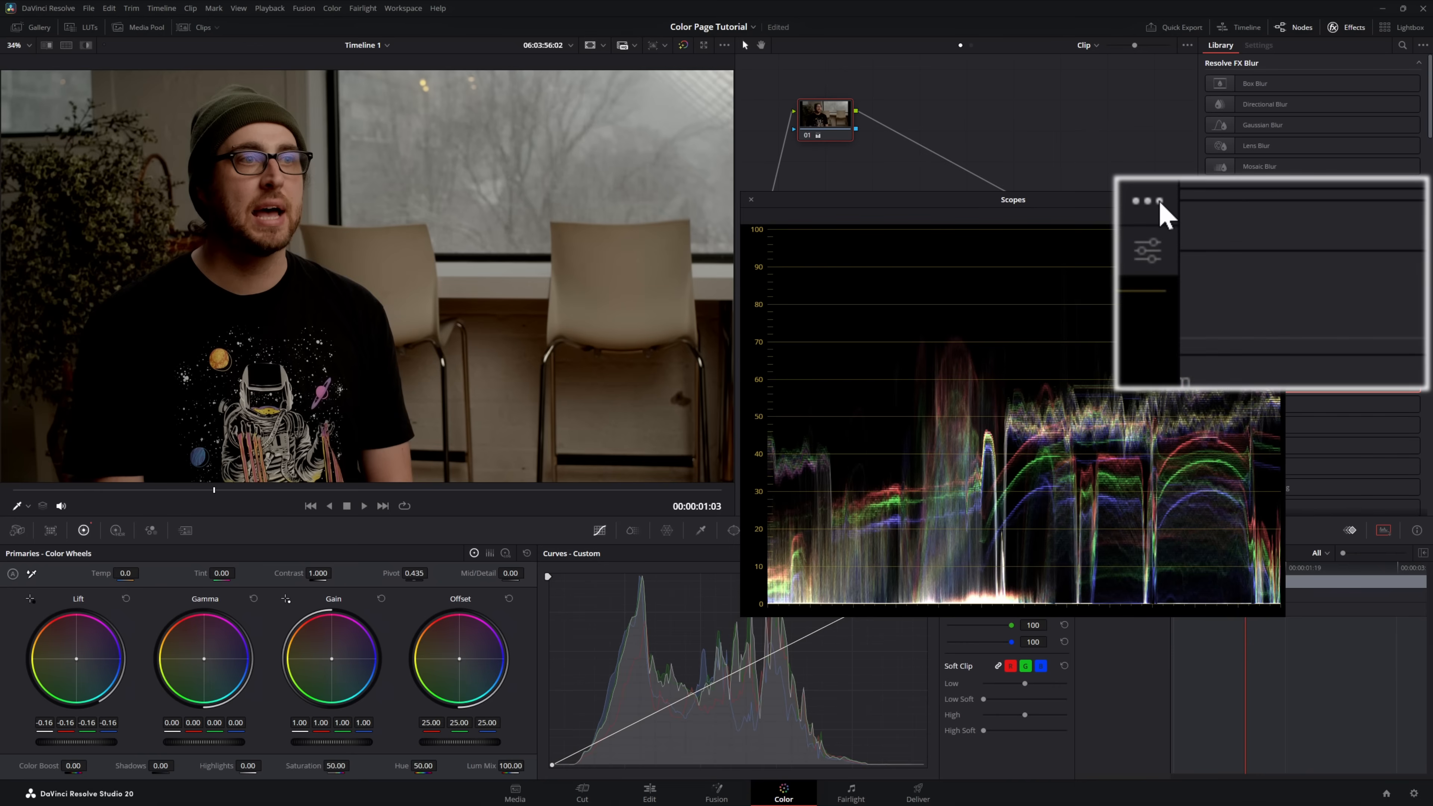
# - Turn on Display Qualifier Focus for the scopes and sample the black T-shirt in the viewer with the Qualifier
pyautogui.click(1159, 202)
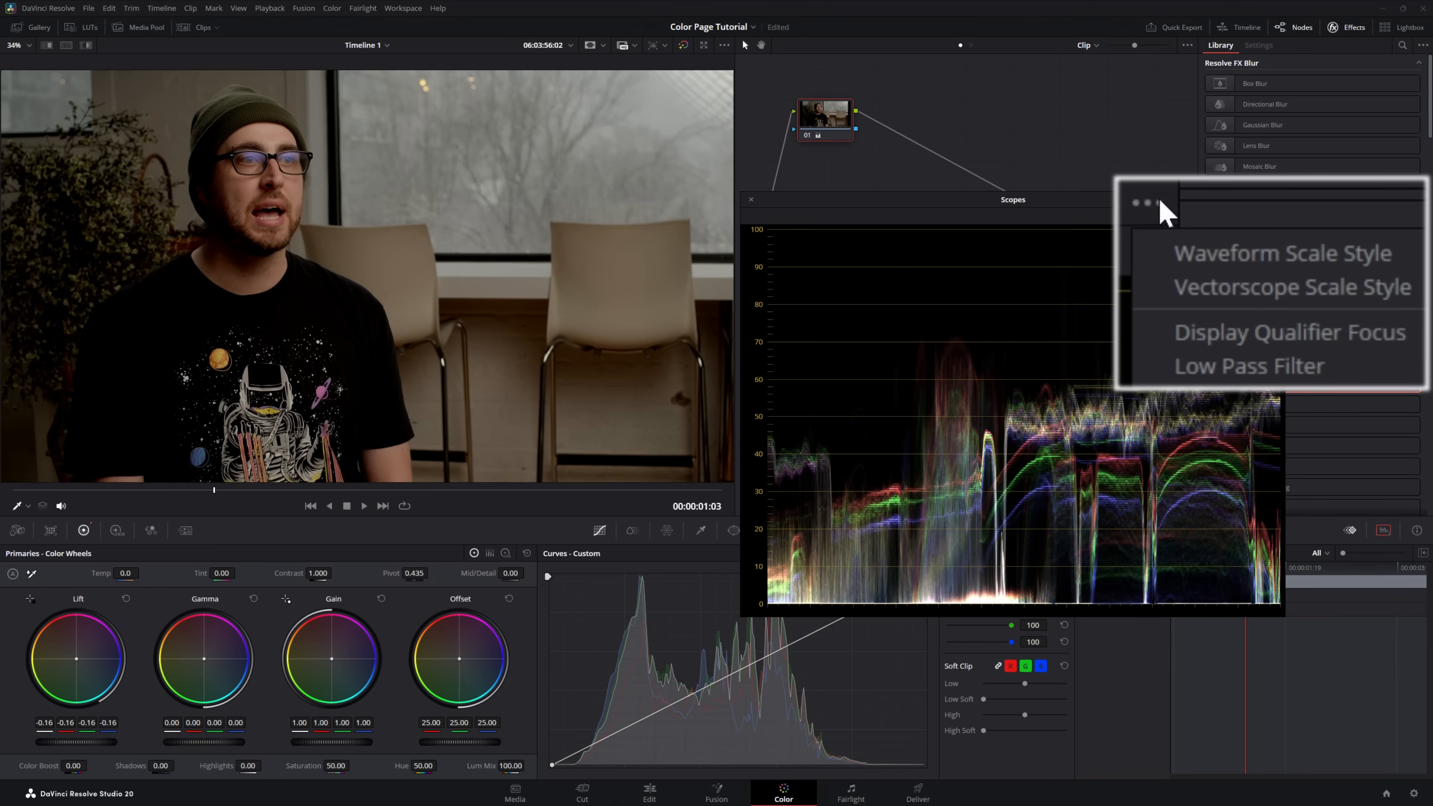
pyautogui.click(1229, 334)
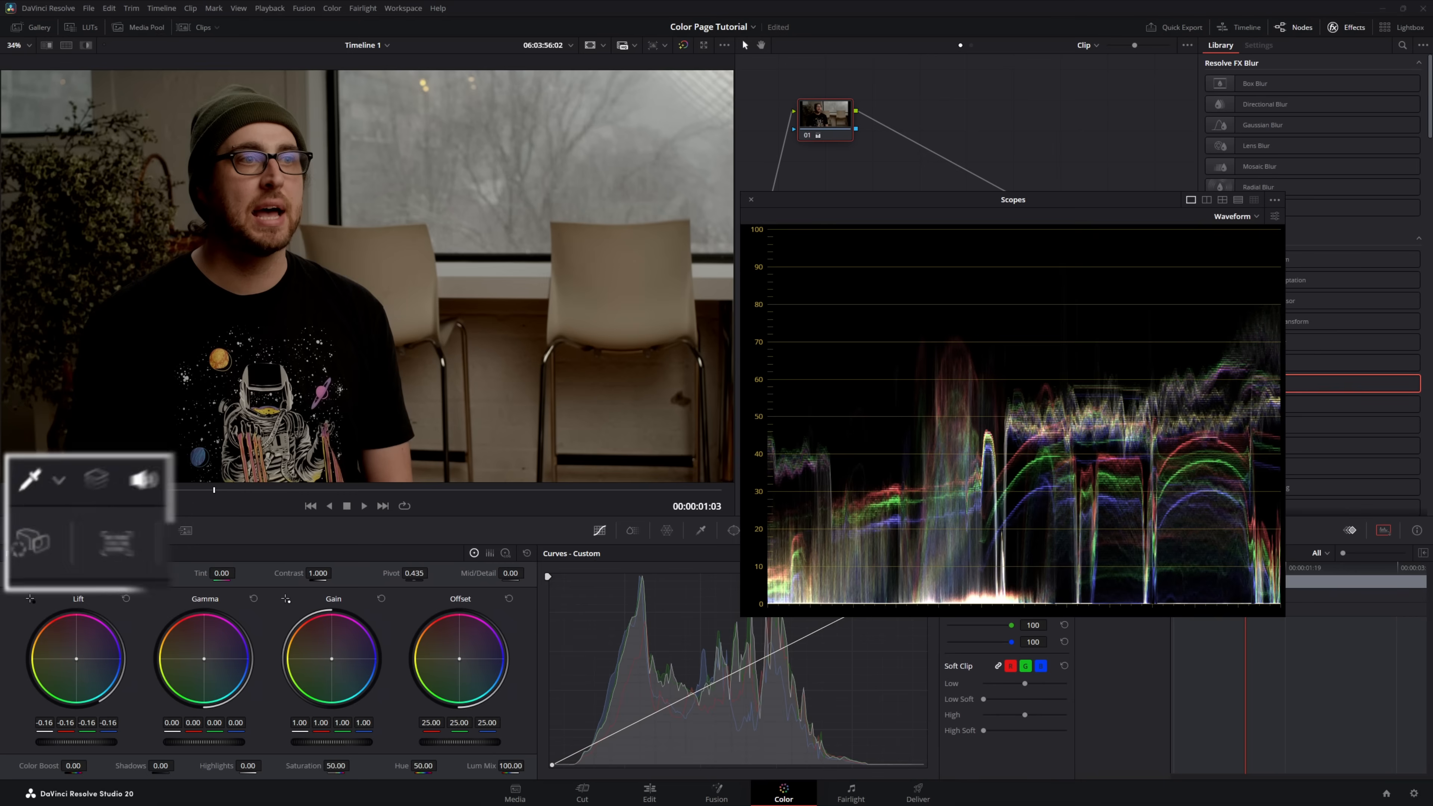
pyautogui.click(28, 506)
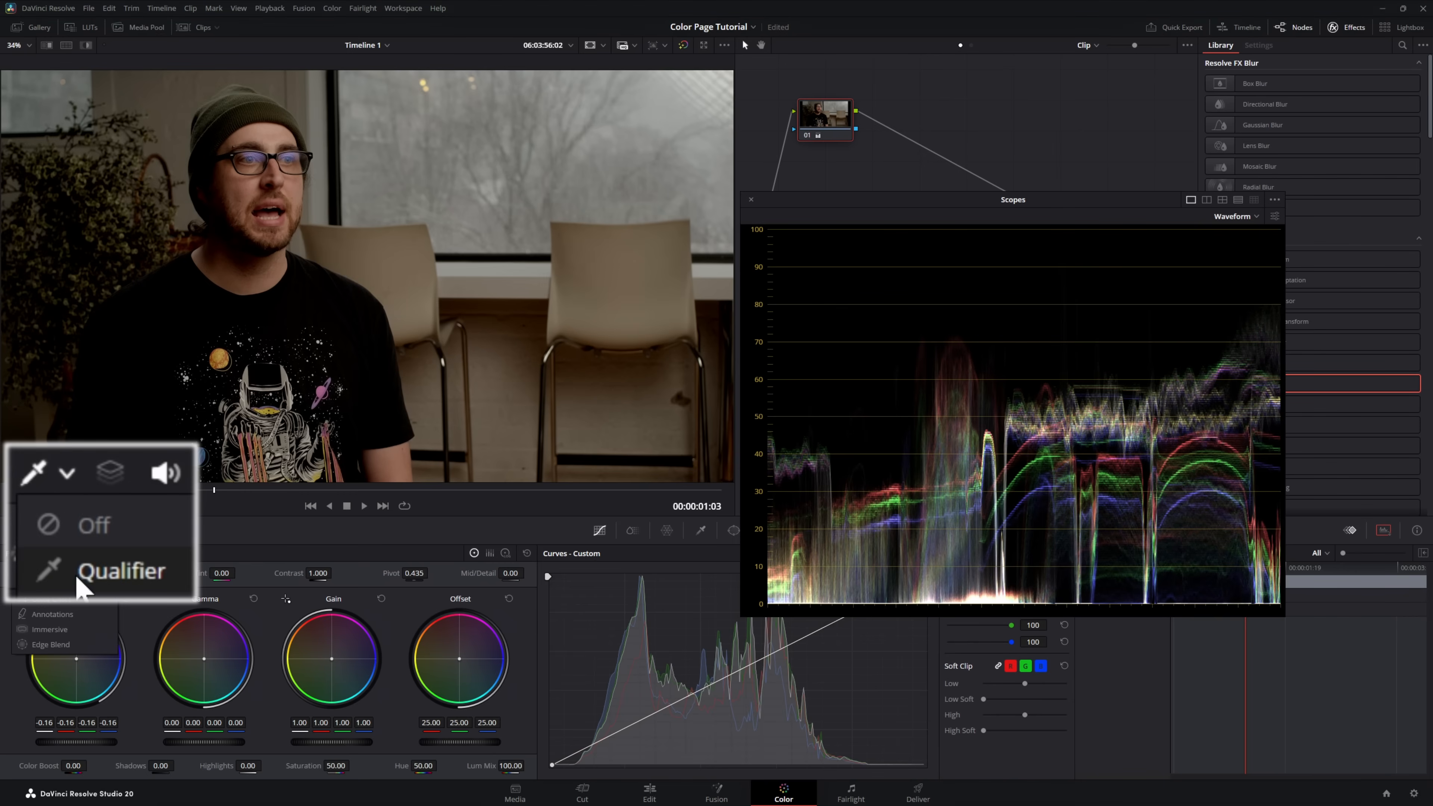
pyautogui.click(165, 428)
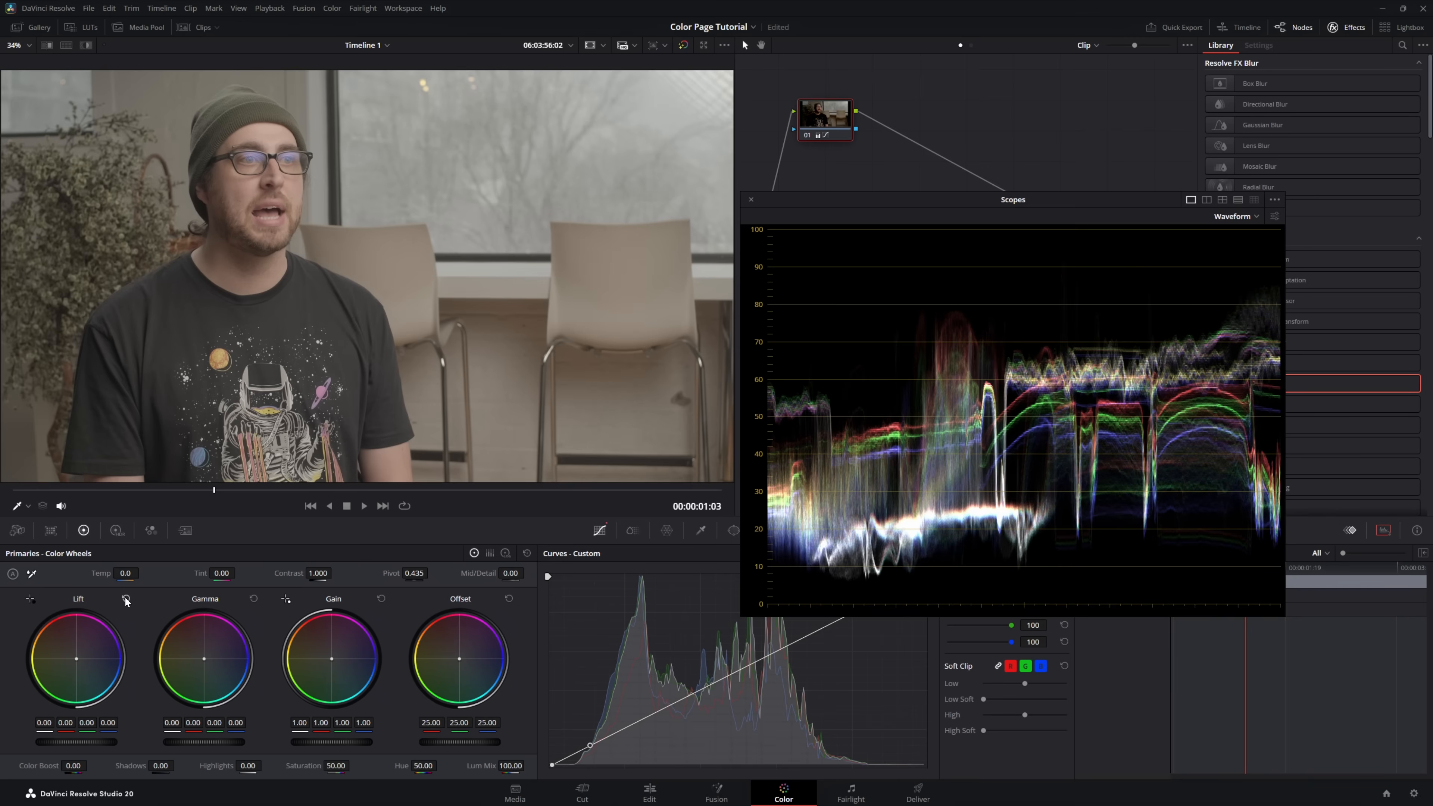
# - Reset the Lift wheel and switch the scope from Waveform to Vectorscope
pyautogui.click(125, 598)
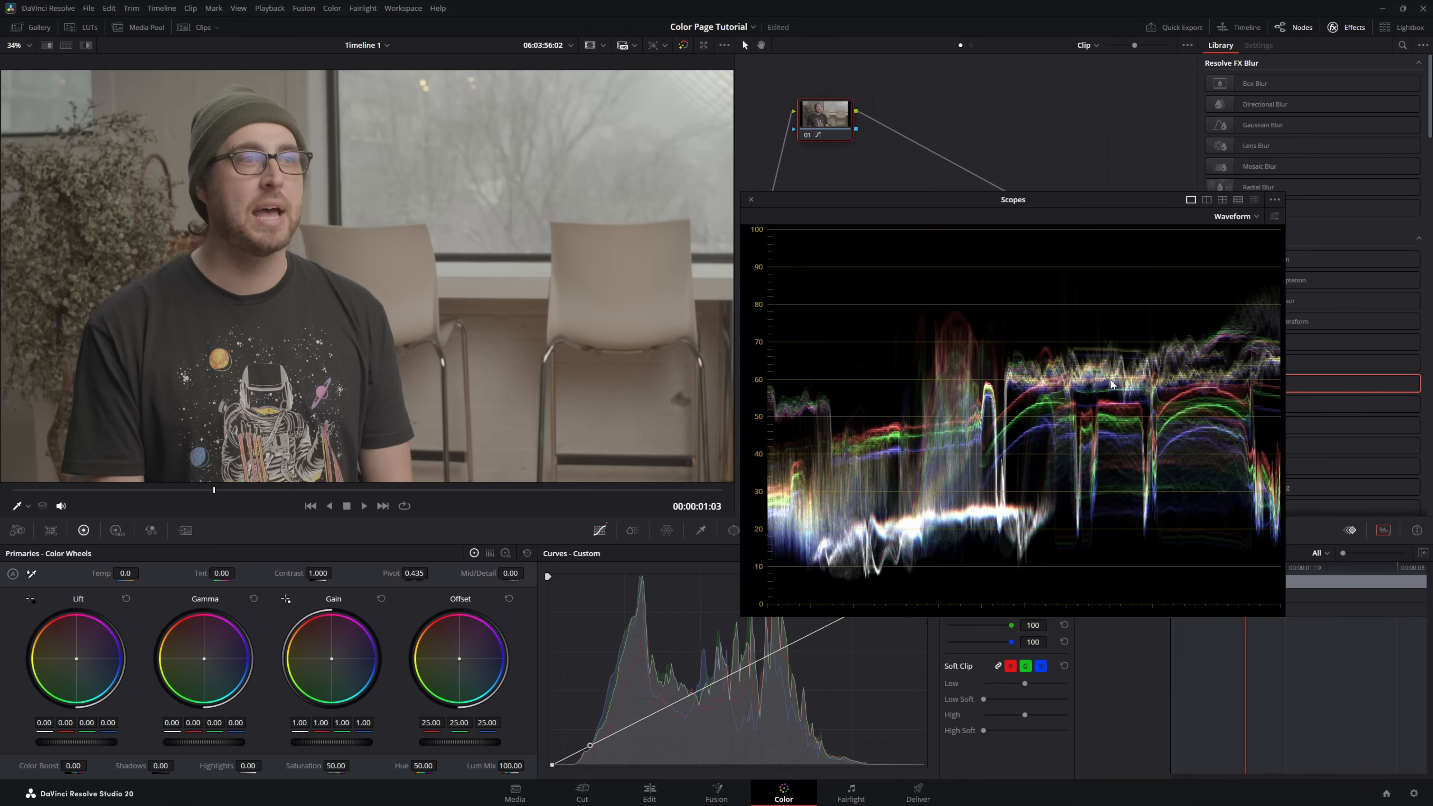
pyautogui.click(1256, 217)
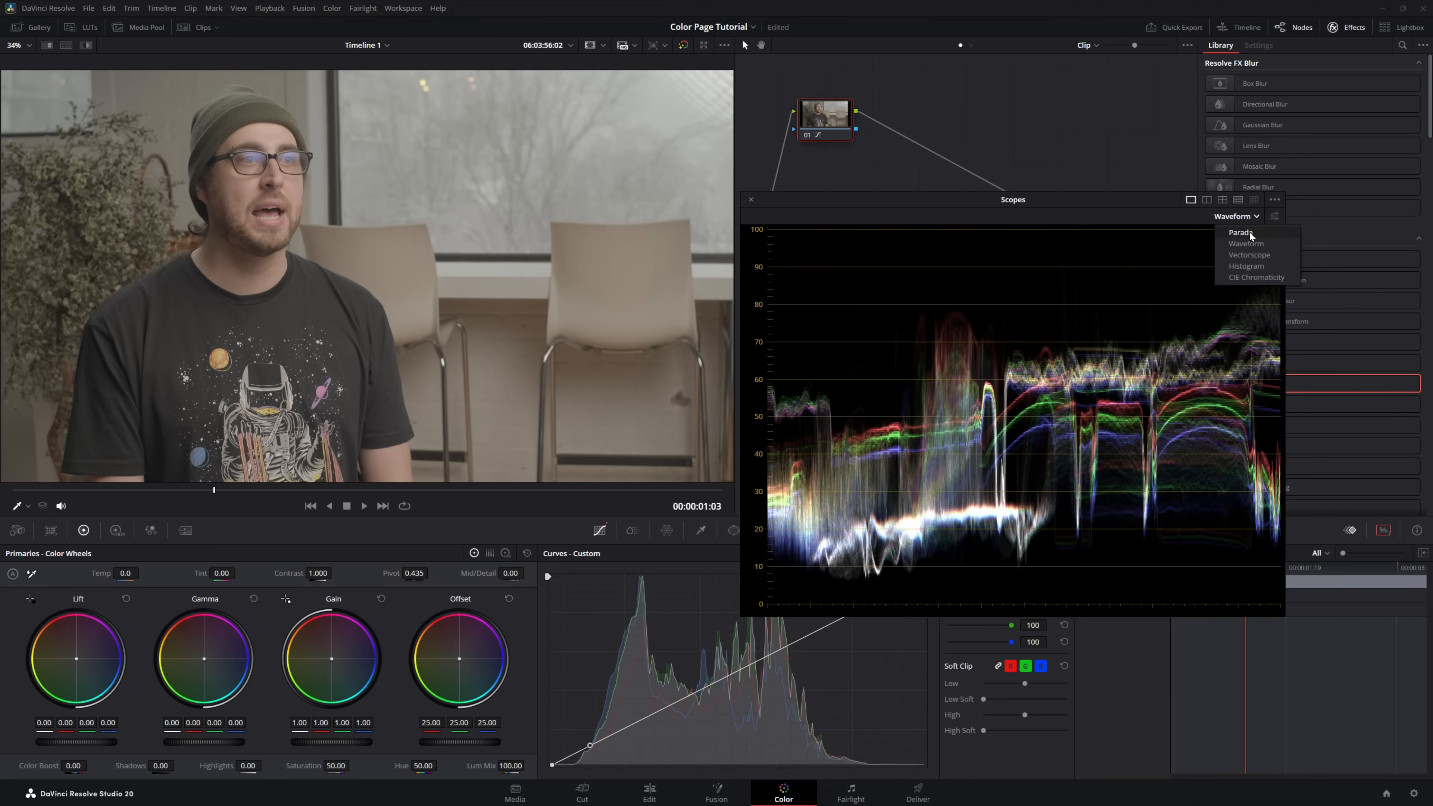
pyautogui.click(1247, 256)
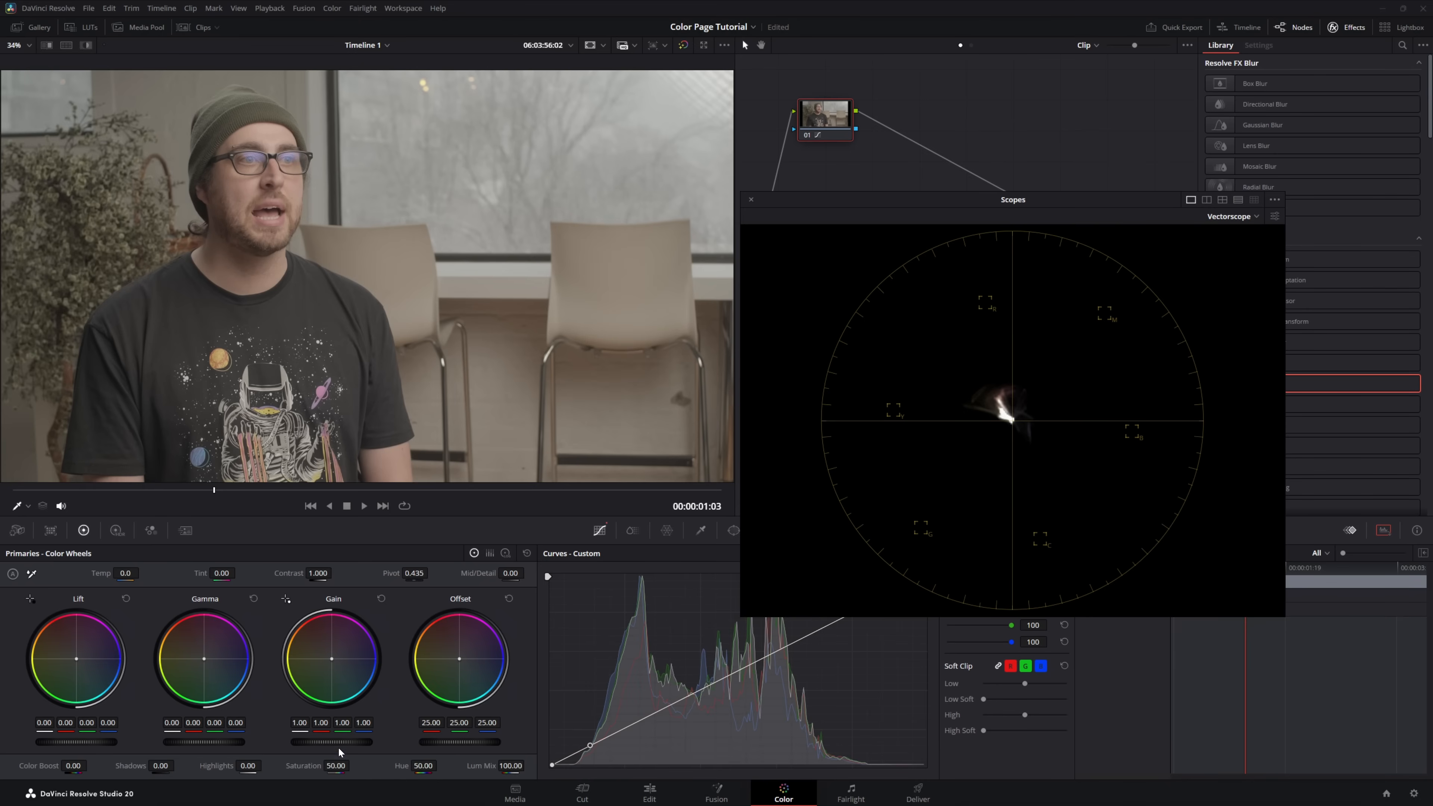
# - Try Saturation at 100.00 and at 0.00 against the vectorscope, and reset it to 50.00
pyautogui.moveTo(336, 766); pyautogui.dragTo(361, 765)
pyautogui.moveTo(321, 179)
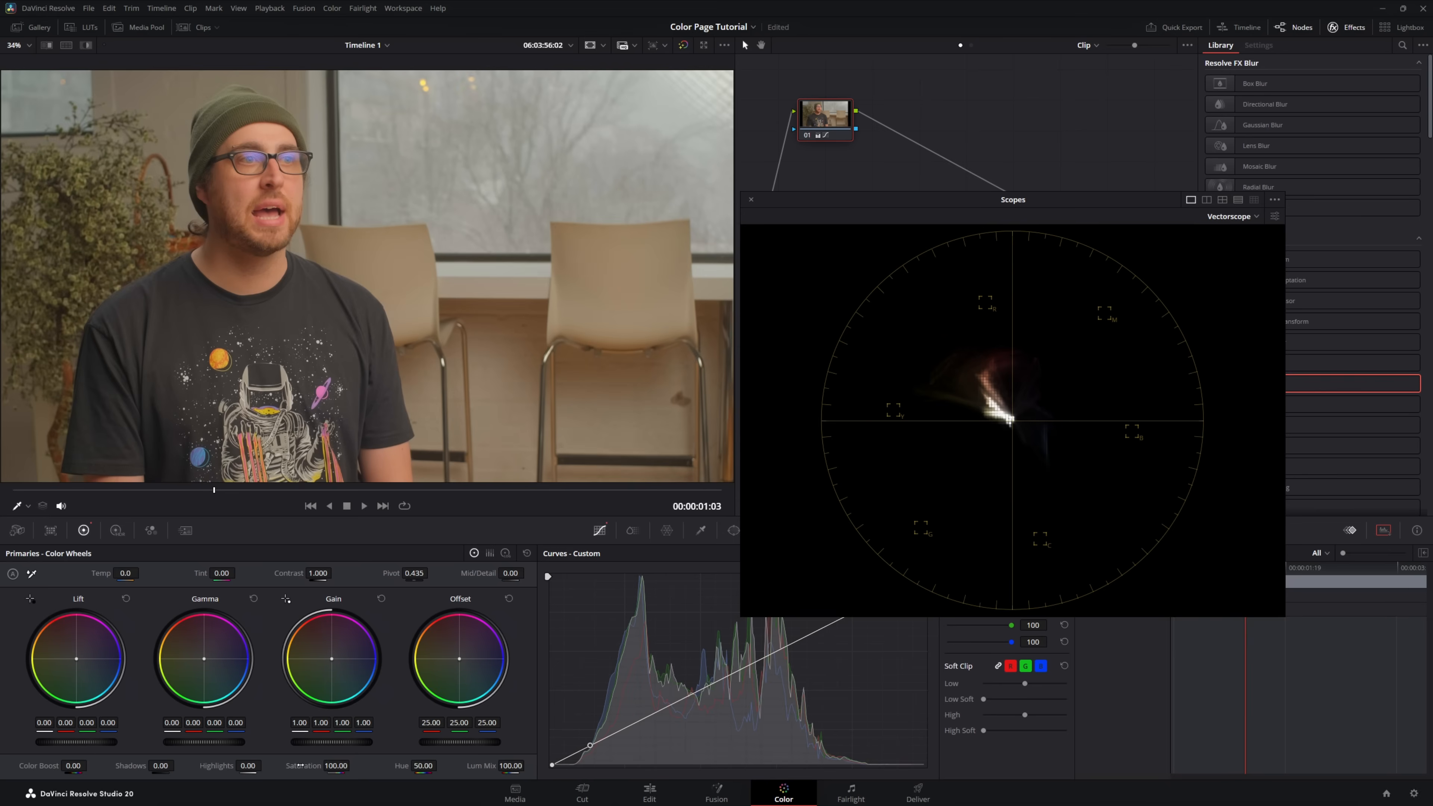
pyautogui.moveTo(300, 766); pyautogui.dragTo(226, 765)
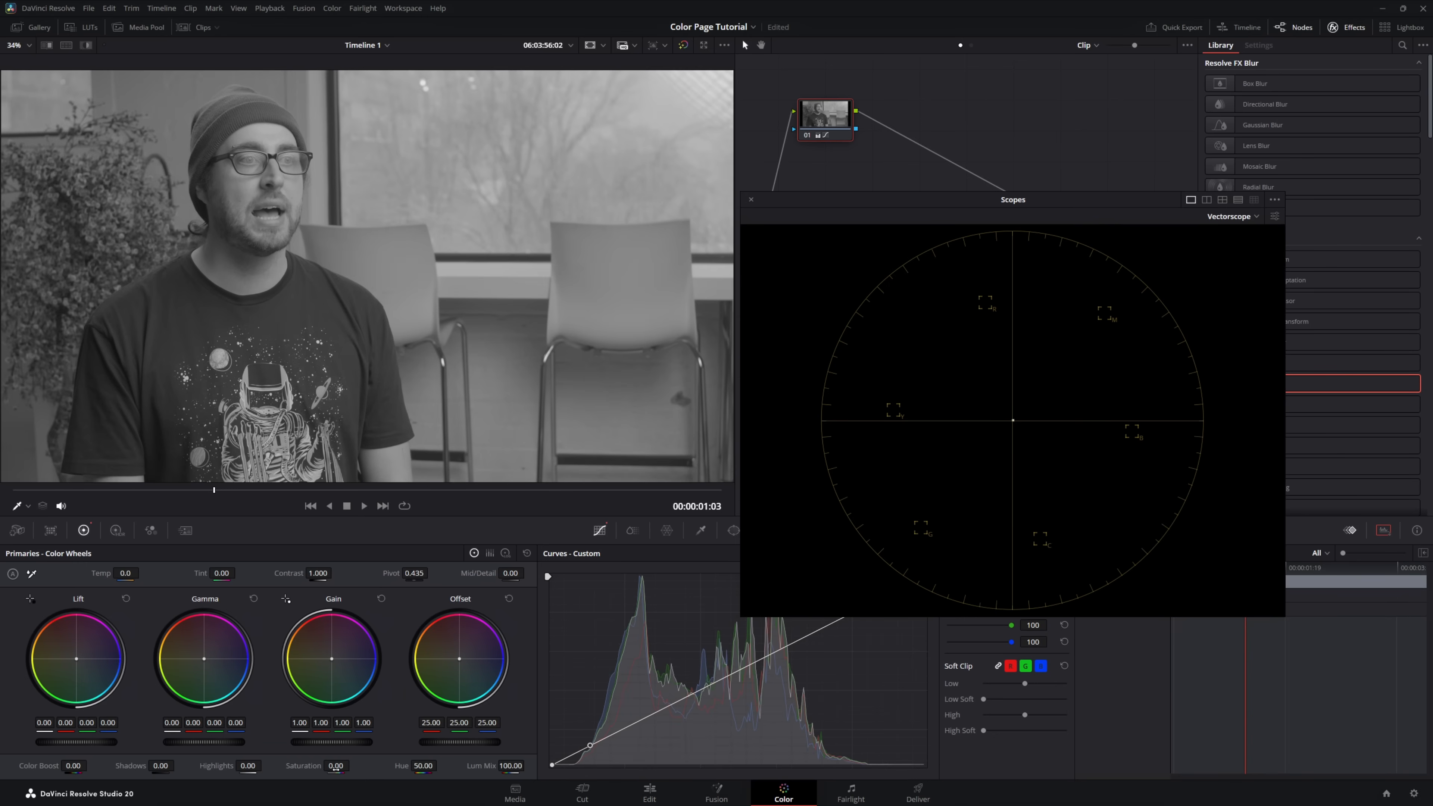
pyautogui.doubleClick(310, 767)
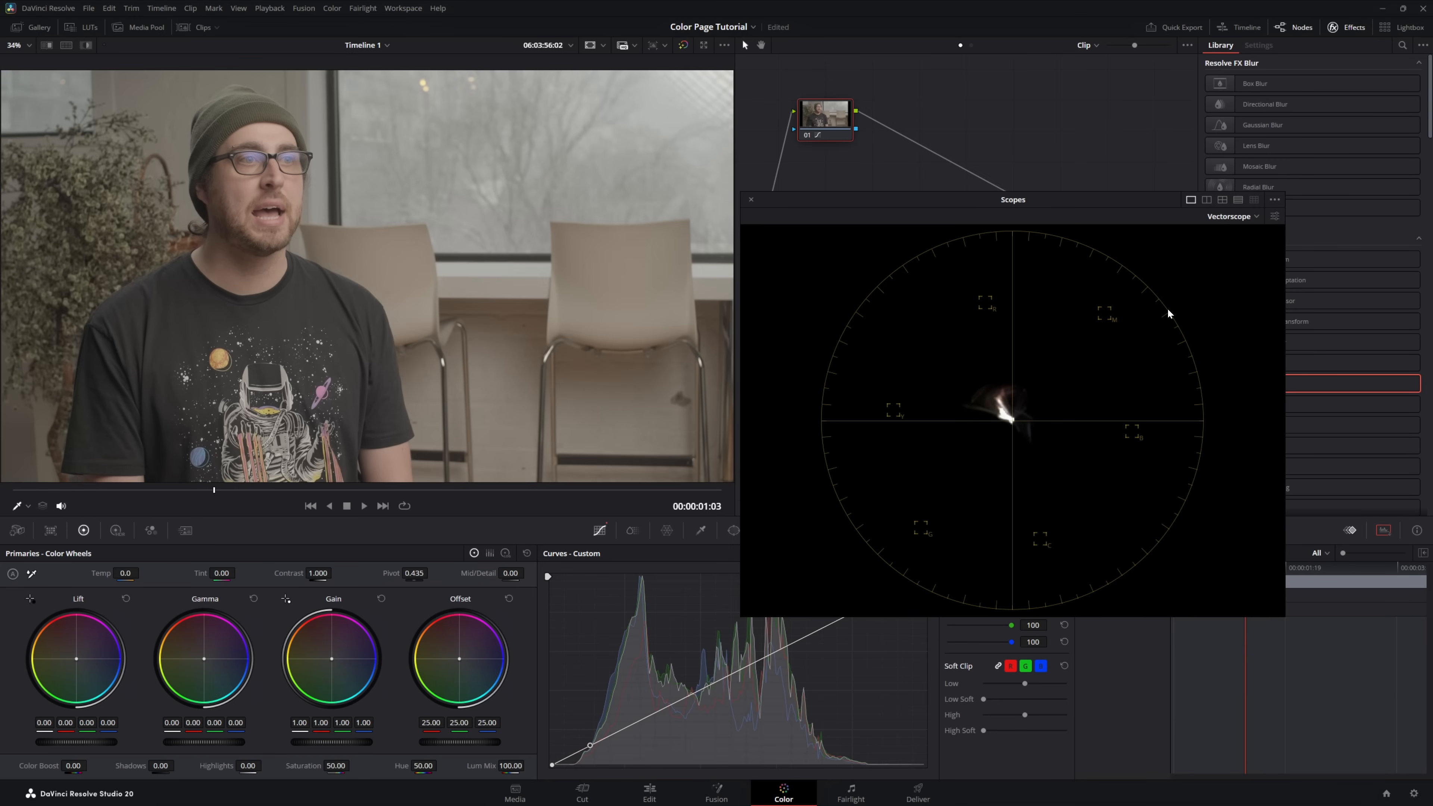
# - Enable 2x zoom and the skin tone indicator for the vectorscope, and switch the scopes window to the four-scope layout
pyautogui.click(1275, 216)
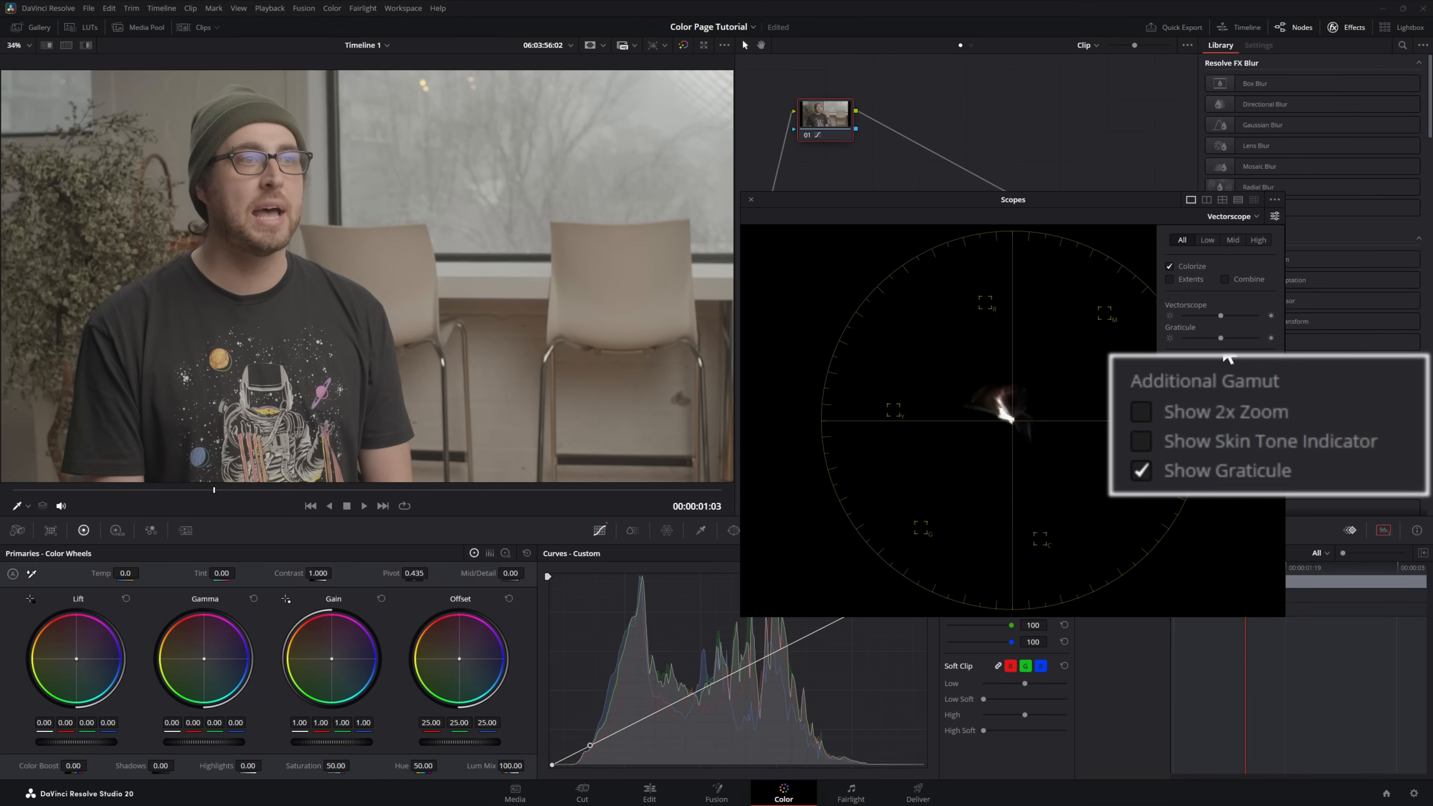
pyautogui.click(1149, 411)
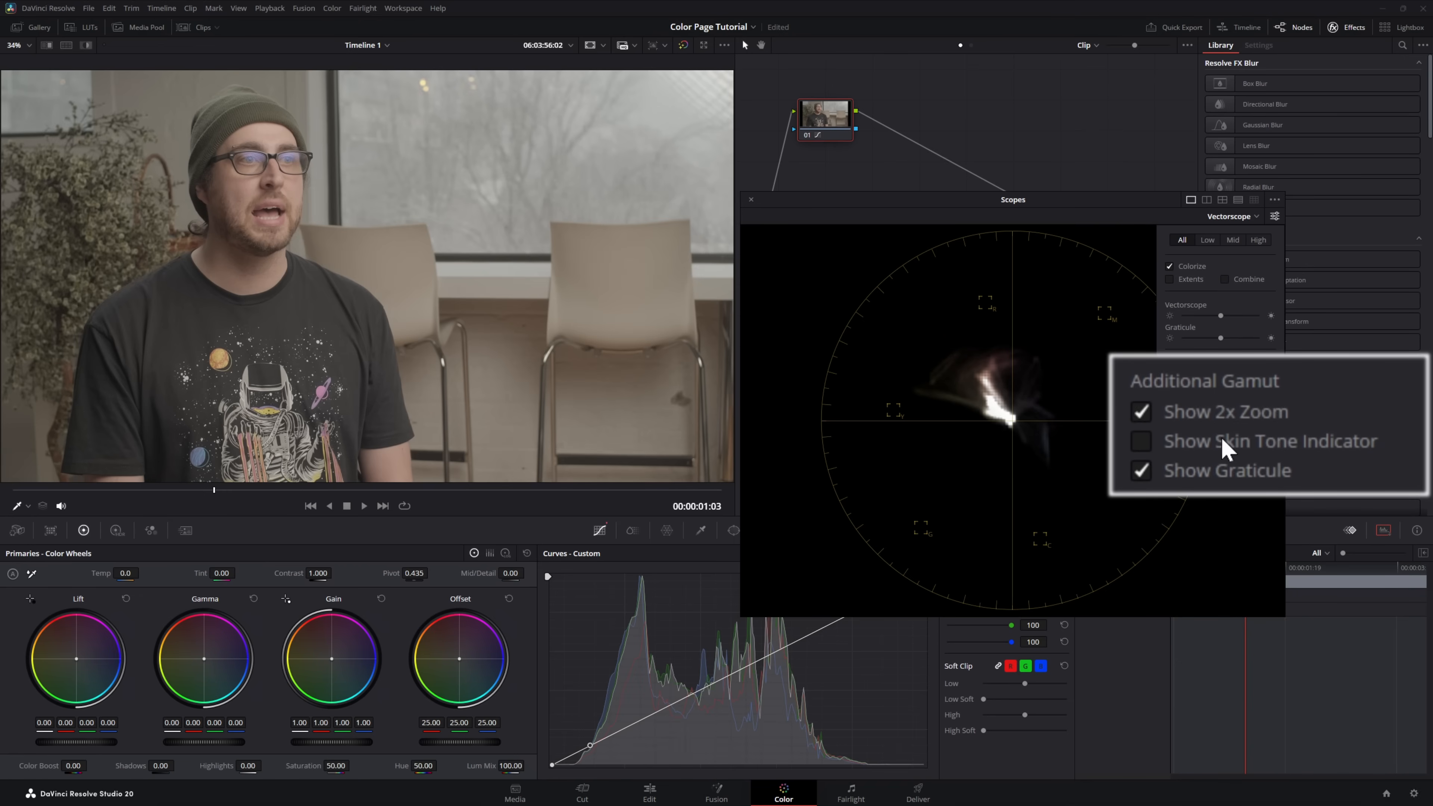
pyautogui.click(1141, 441)
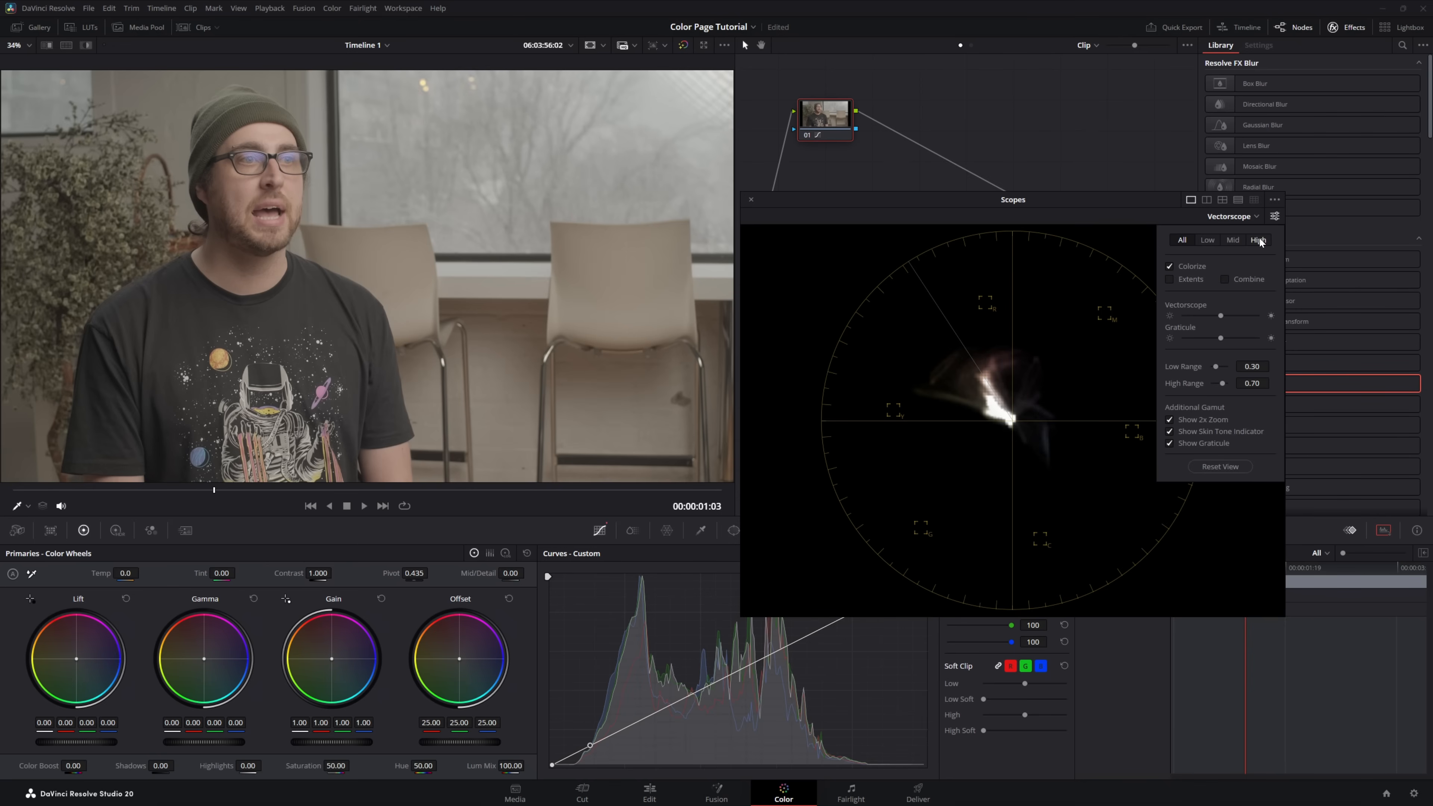
pyautogui.click(1276, 217)
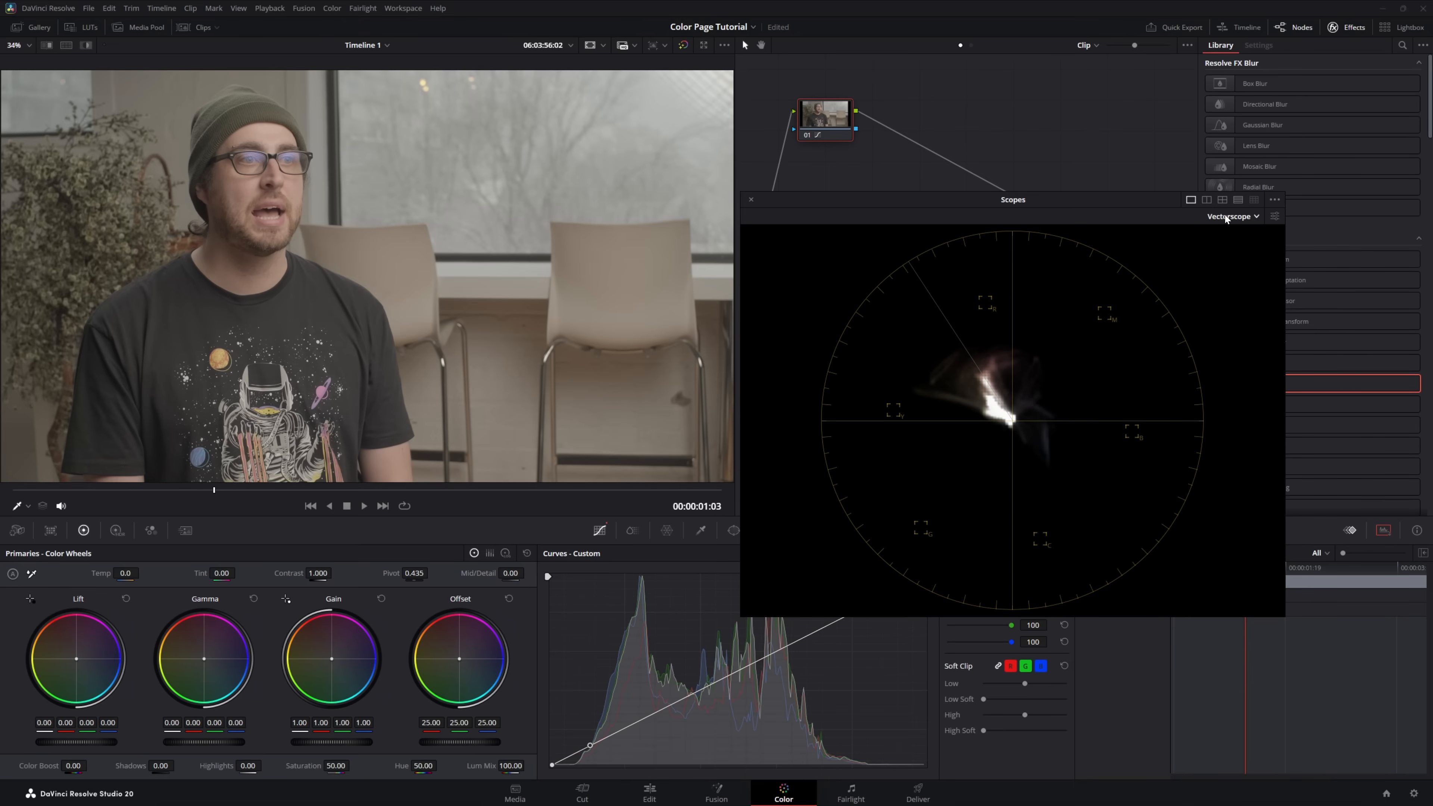
pyautogui.click(1225, 203)
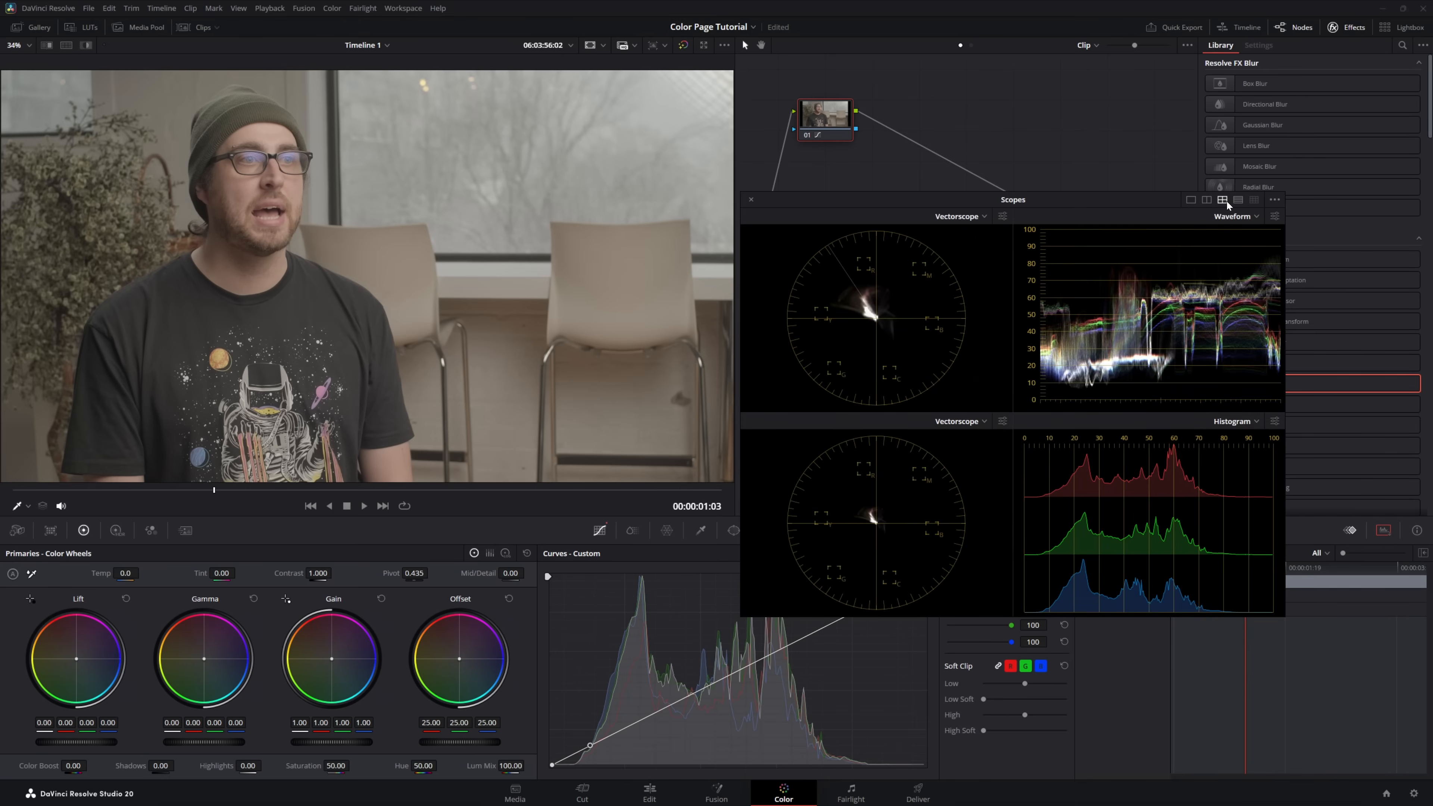
# - Change the first scope in the four-scope layout from Vectorscope to Parade and close the floating scopes window
pyautogui.click(966, 217)
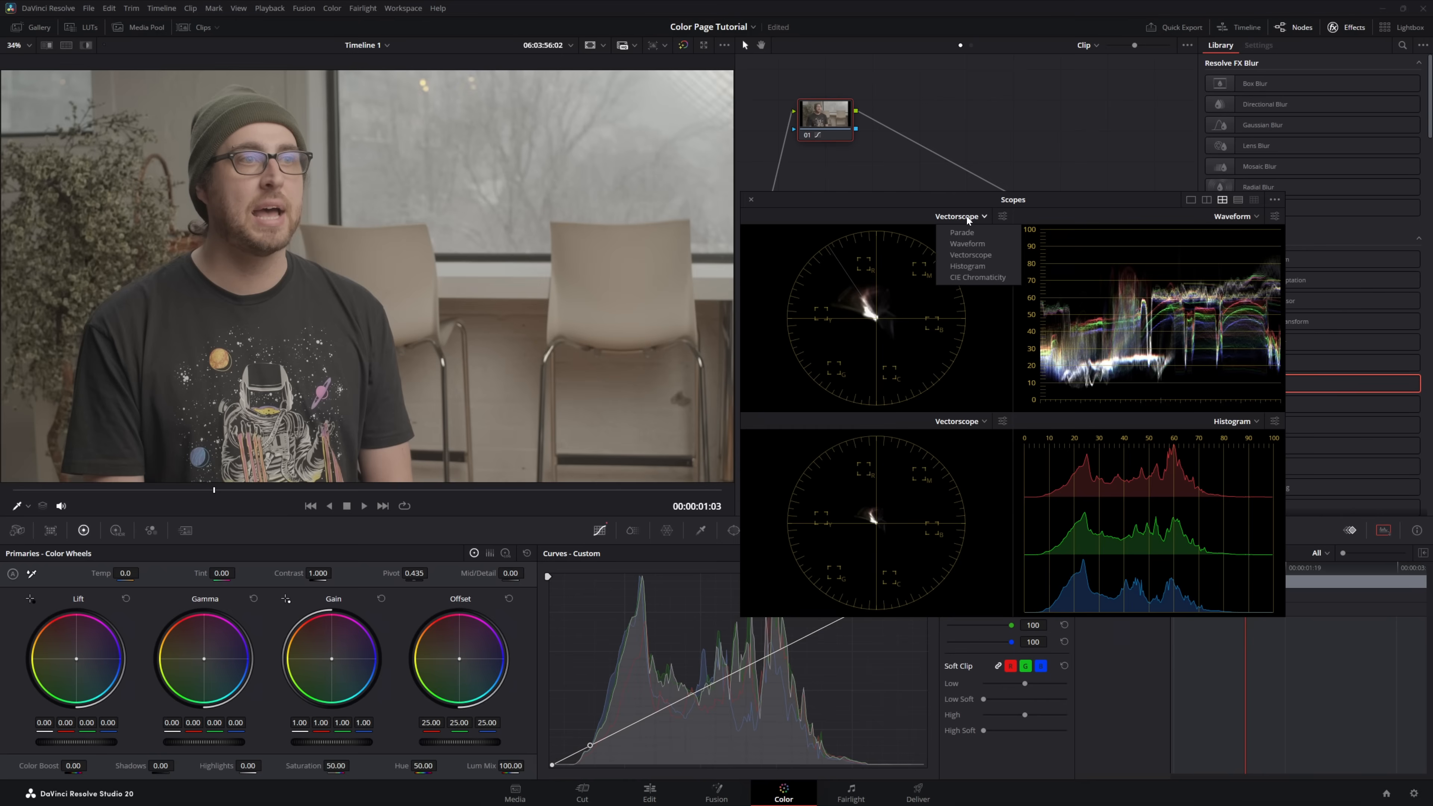
pyautogui.click(963, 232)
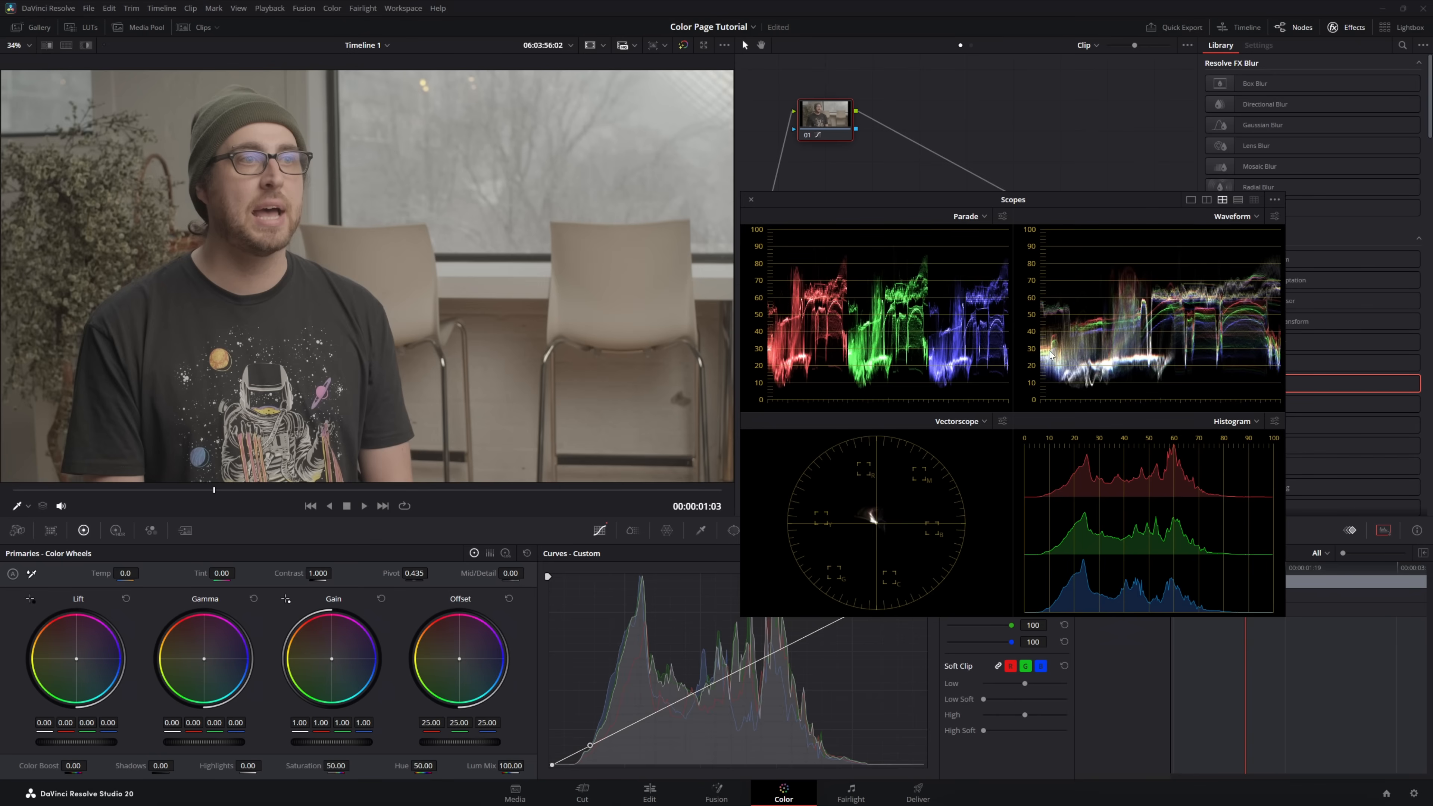
pyautogui.click(751, 199)
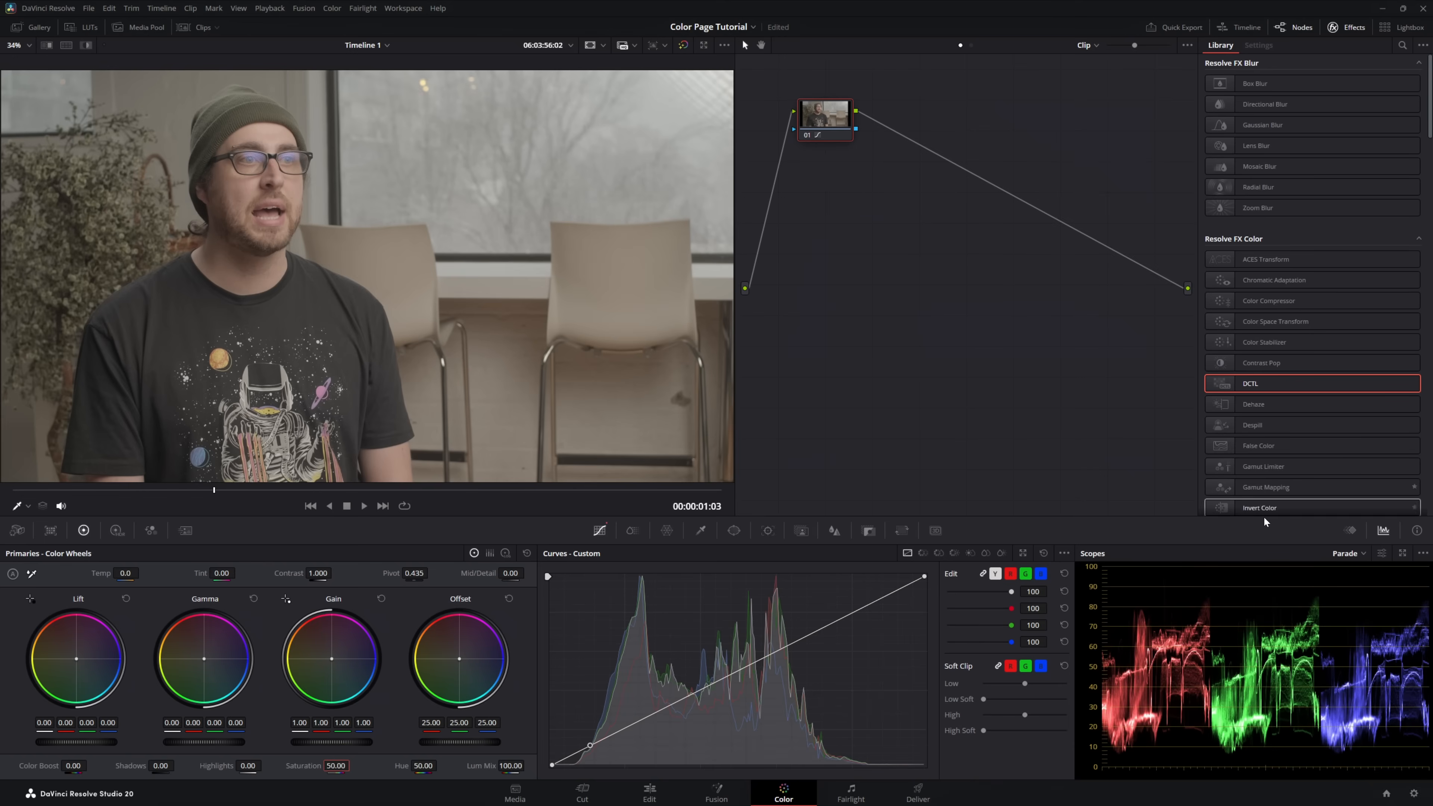
# - Switch the docked scope to Waveform and apply the GS_Ramp_Full still from PowerGrade 1 to node 01
pyautogui.click(1348, 553)
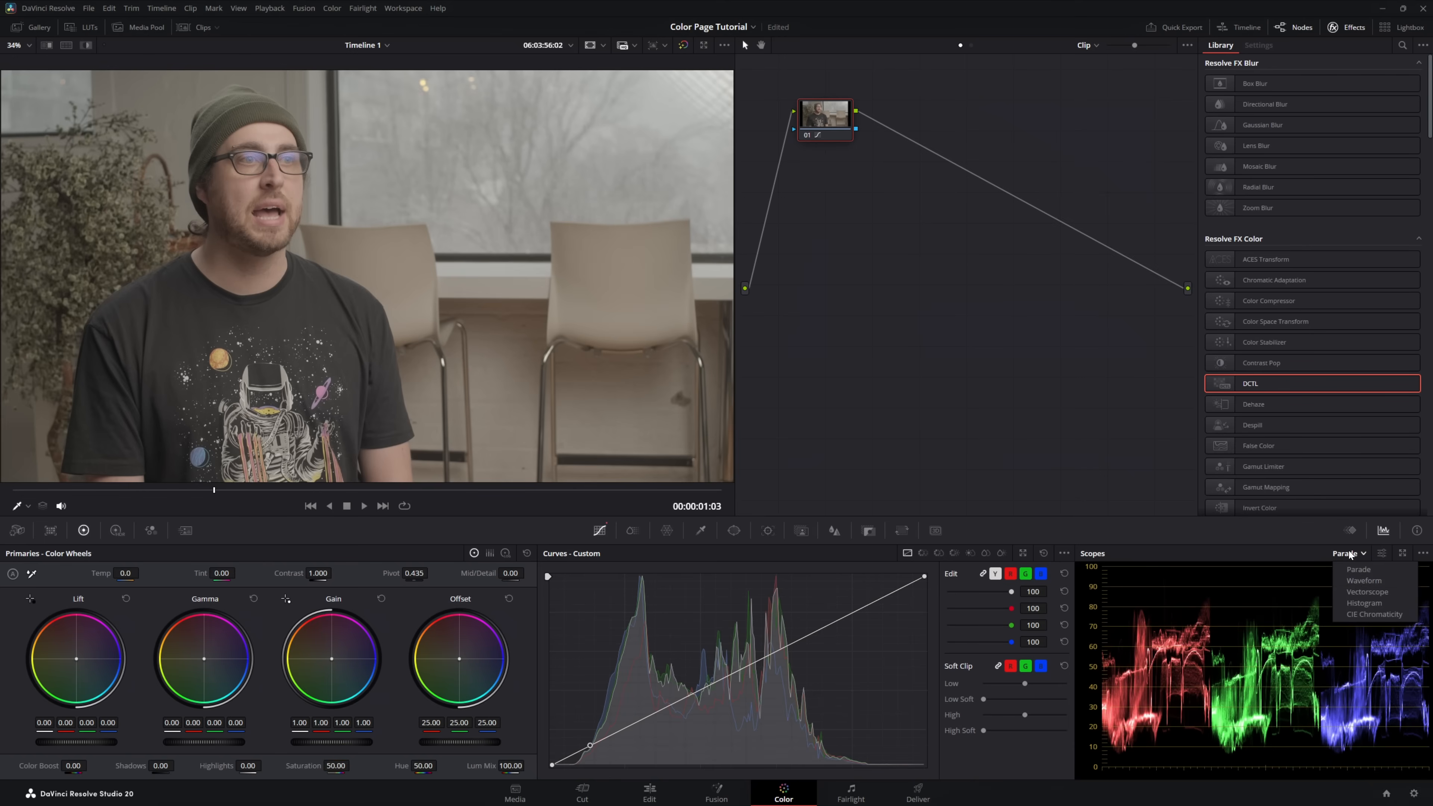
pyautogui.click(1354, 580)
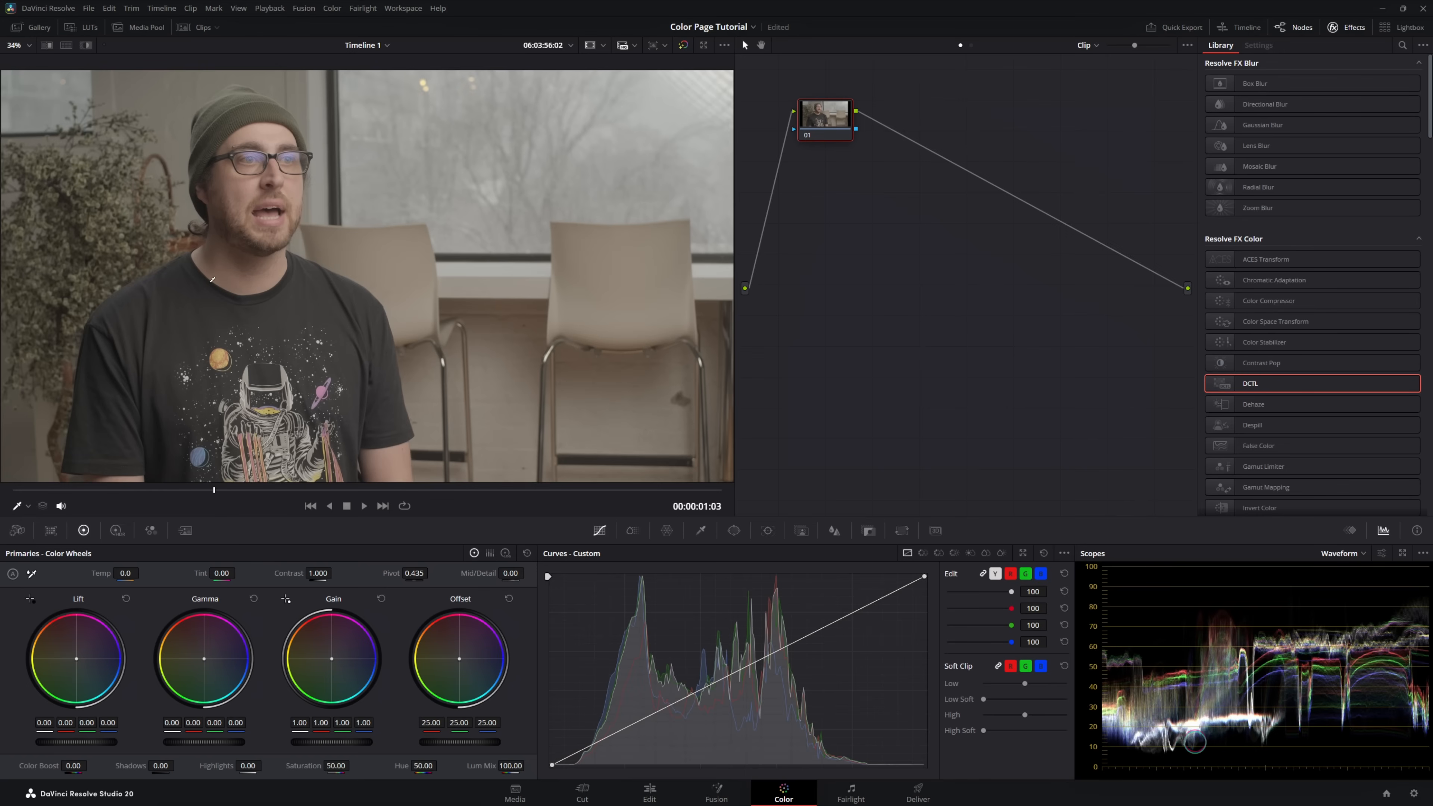
pyautogui.click(29, 29)
pyautogui.click(39, 79)
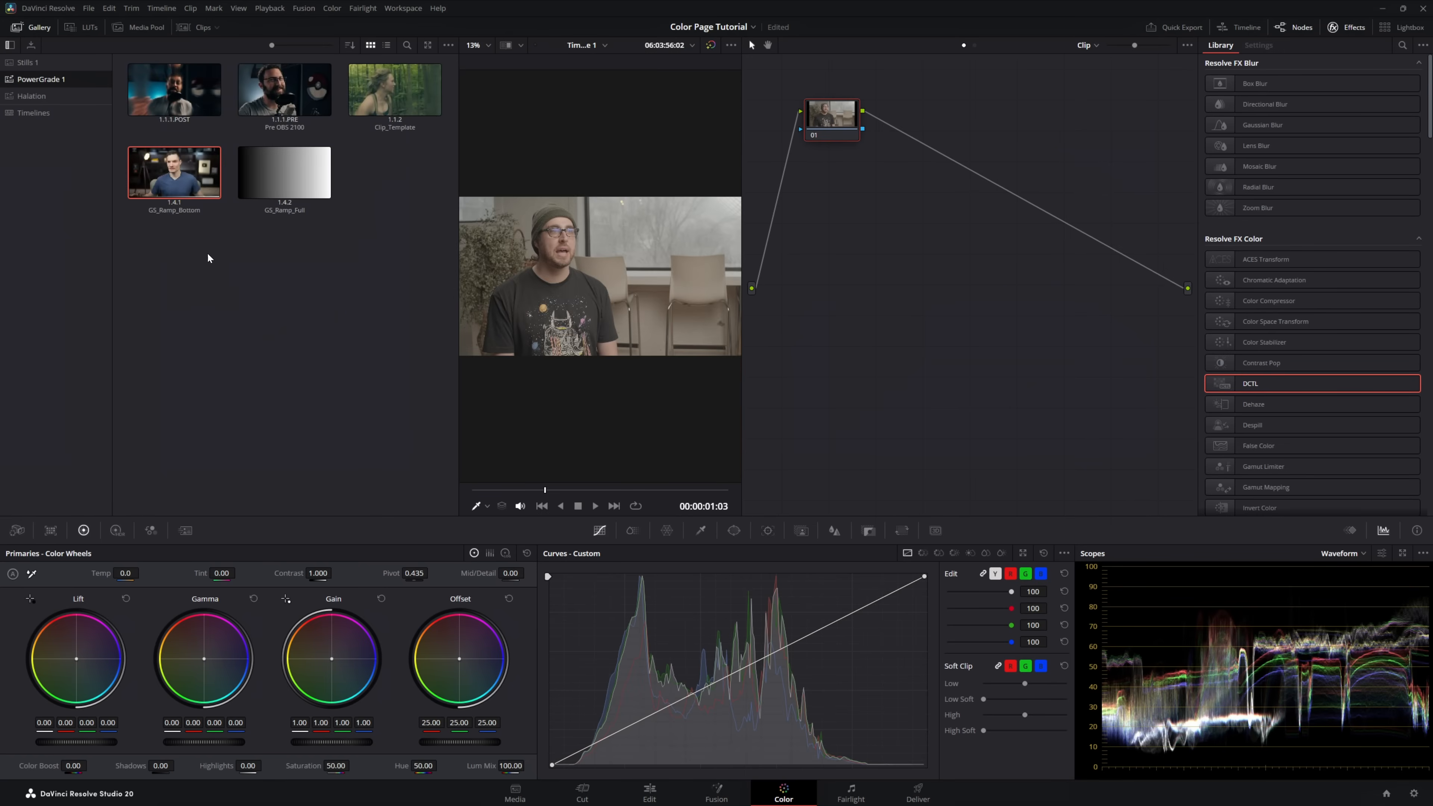
pyautogui.moveTo(282, 183); pyautogui.dragTo(829, 119)
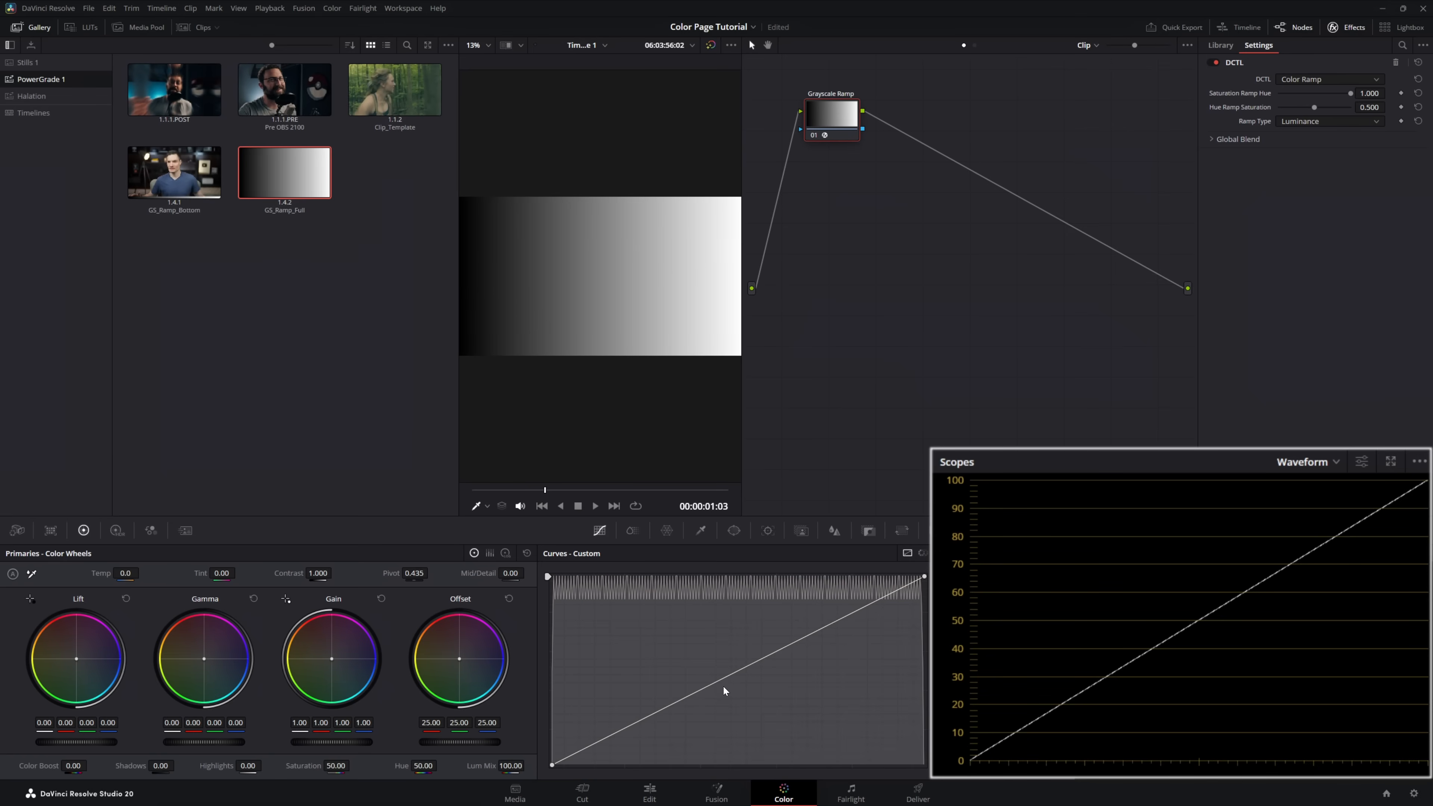
# - Try bending the midpoint of the custom curve and raising Gain to 1.43 on the grayscale ramp, resetting each adjustment
pyautogui.moveTo(719, 683)
pyautogui.mouseDown()
pyautogui.moveTo(730, 698)
pyautogui.moveTo(670, 695)
pyautogui.moveTo(700, 664)
pyautogui.moveTo(723, 704)
pyautogui.moveTo(663, 675)
pyautogui.moveTo(746, 658)
pyautogui.moveTo(799, 687)
pyautogui.moveTo(688, 675)
pyautogui.moveTo(735, 701)
pyautogui.moveTo(708, 691)
pyautogui.mouseUp()
pyautogui.rightClick(707, 690)
pyautogui.moveTo(320, 745)
pyautogui.mouseDown()
pyautogui.moveTo(347, 745)
pyautogui.moveTo(296, 745)
pyautogui.moveTo(343, 742)
pyautogui.mouseUp()
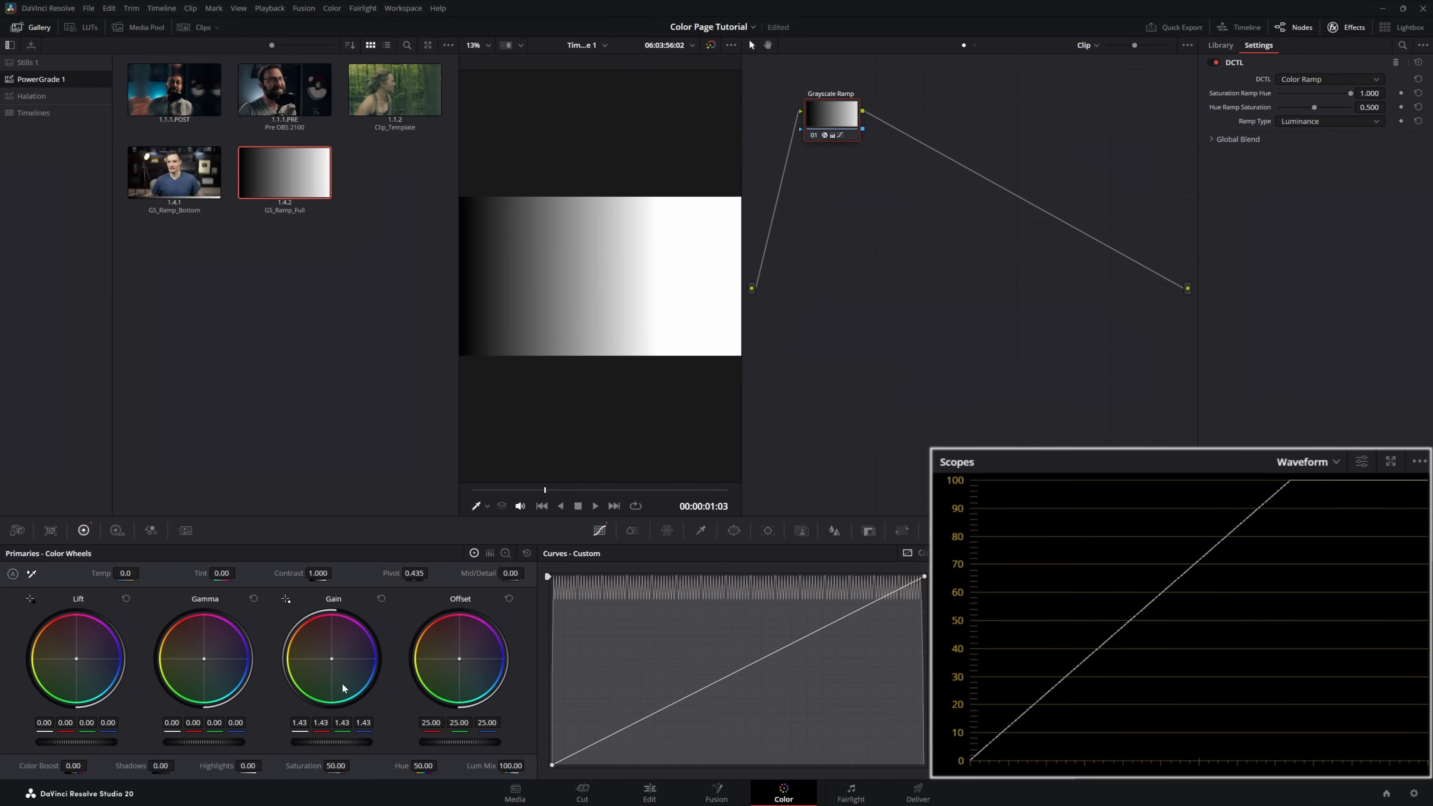
pyautogui.click(381, 598)
# - Try lower Offset, lower Gamma and a Lift of 0.13 on the grayscale ramp, resetting each wheel
pyautogui.moveTo(460, 743)
pyautogui.mouseDown()
pyautogui.moveTo(475, 743)
pyautogui.moveTo(433, 742)
pyautogui.mouseUp()
pyautogui.click(509, 599)
pyautogui.moveTo(204, 742); pyautogui.dragTo(164, 742)
pyautogui.click(253, 598)
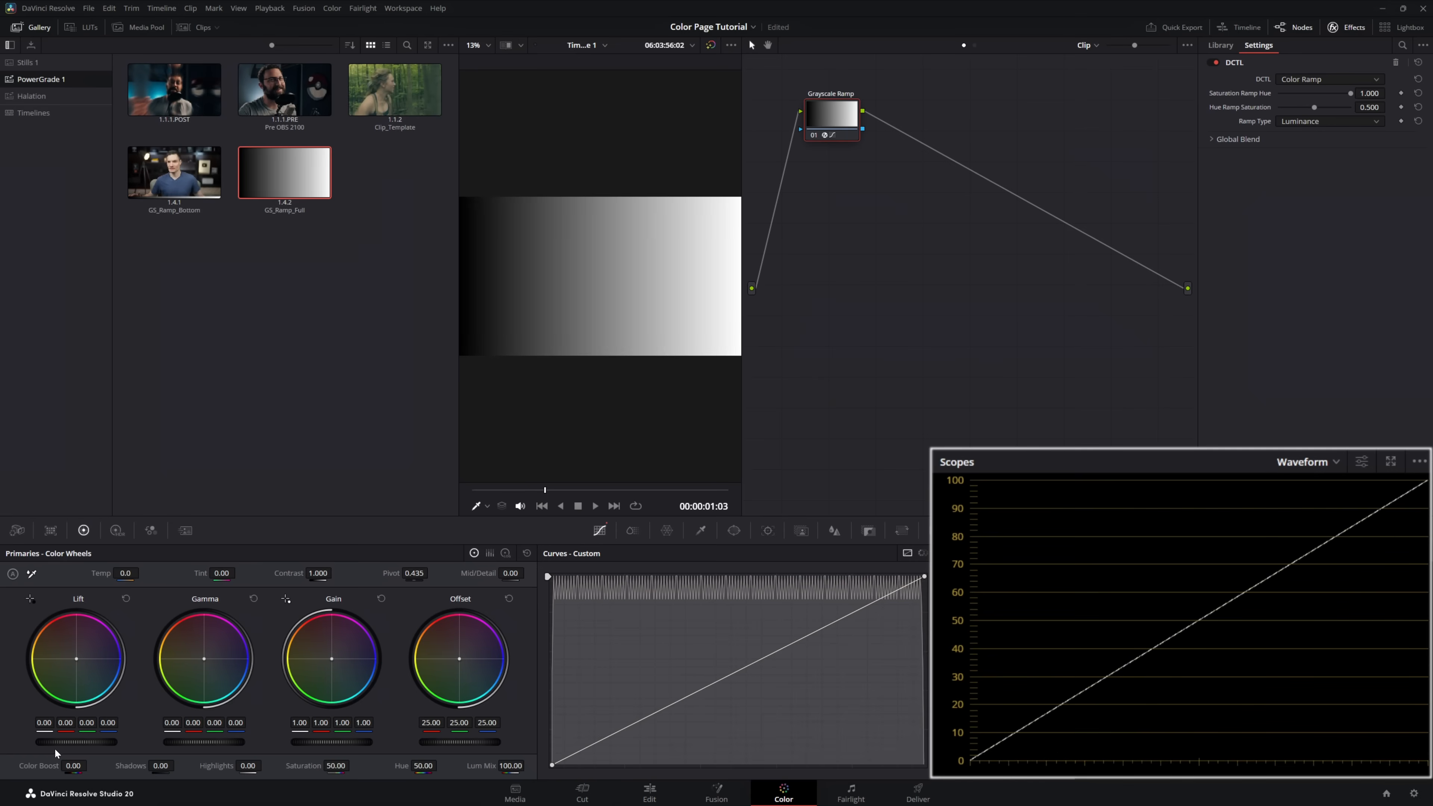
pyautogui.moveTo(57, 742); pyautogui.dragTo(75, 742)
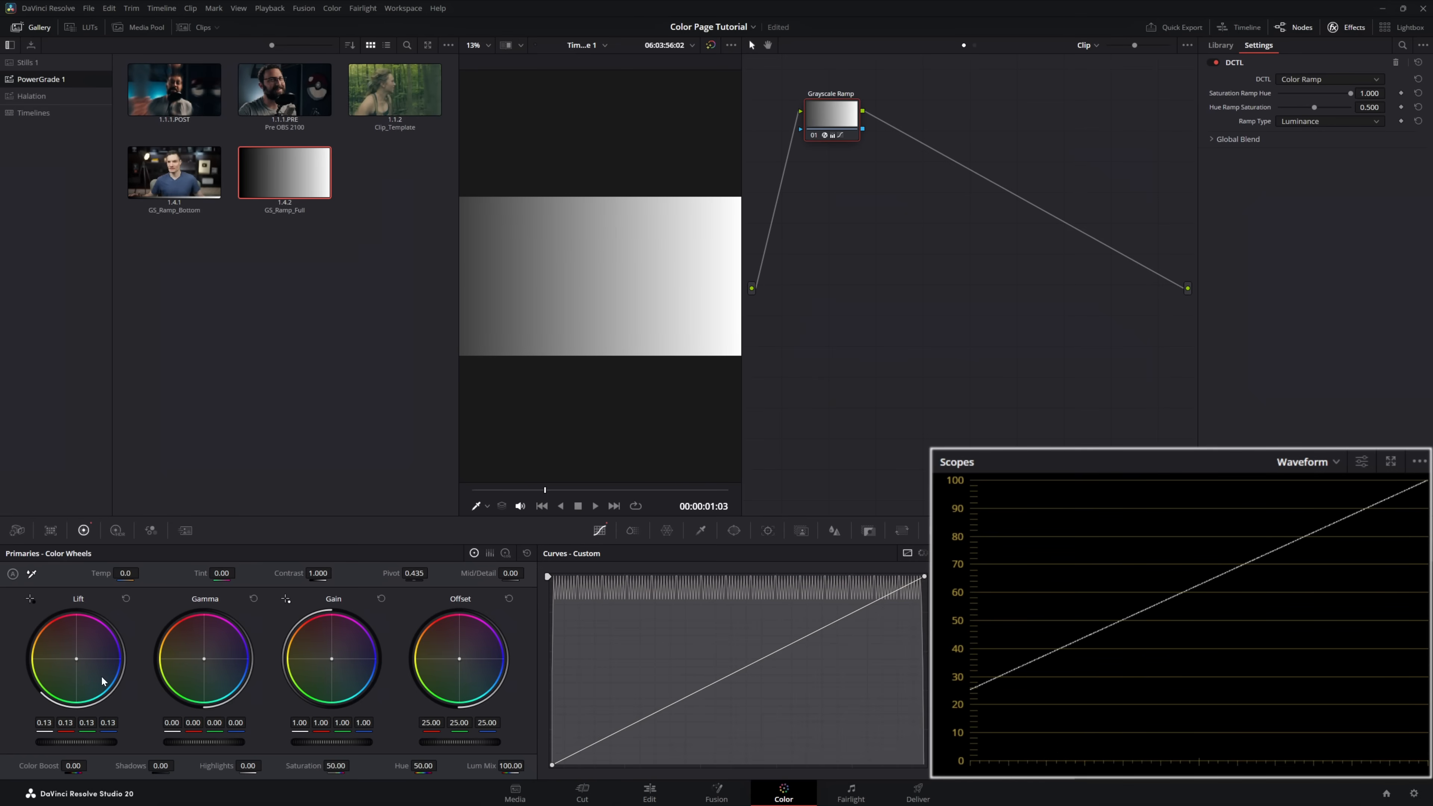
pyautogui.click(126, 602)
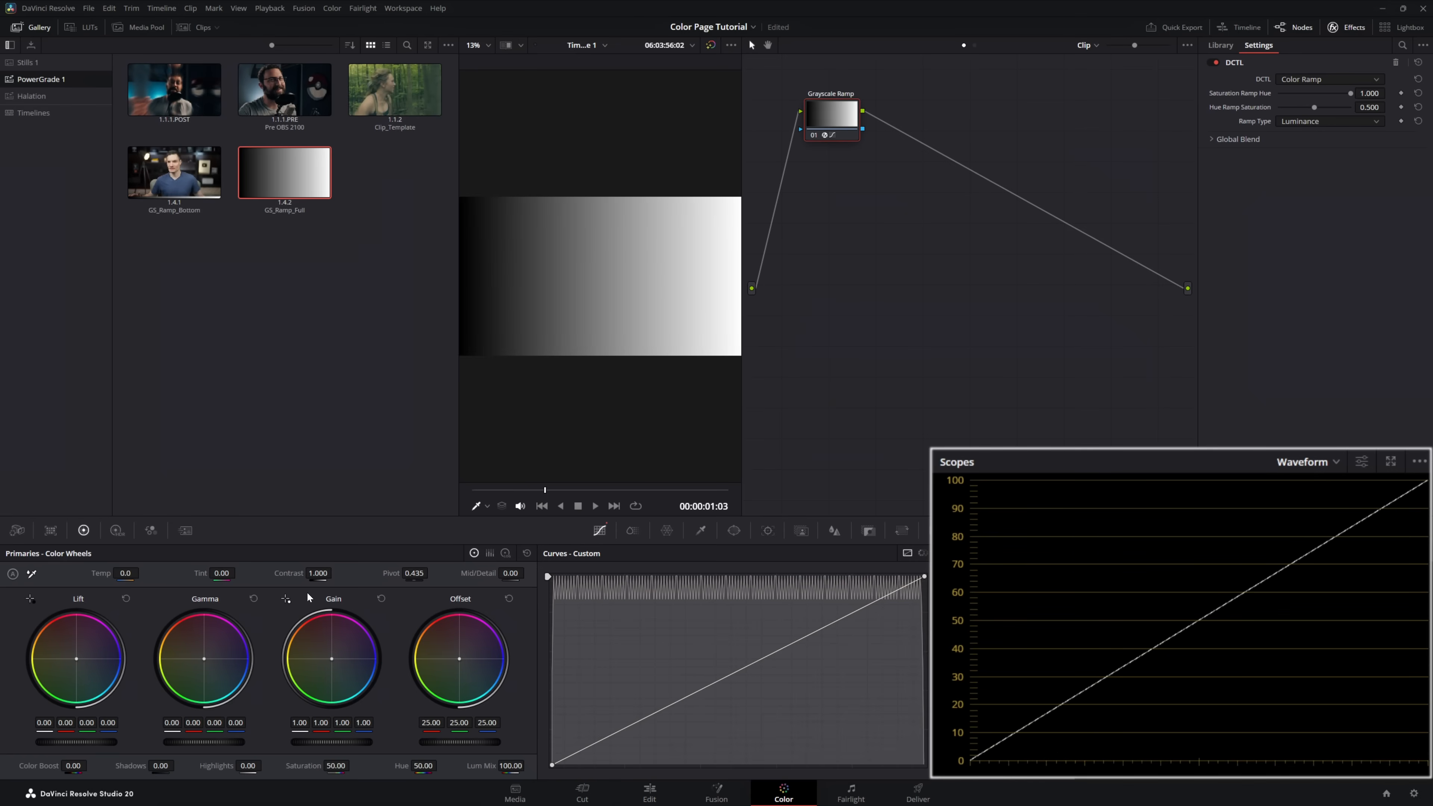
# - Try Contrast and Pivot adjustments on the grayscale ramp and restore both to their defaults
pyautogui.moveTo(314, 573); pyautogui.dragTo(332, 576)
pyautogui.moveTo(423, 573); pyautogui.dragTo(420, 573)
pyautogui.doubleClick(391, 574)
pyautogui.doubleClick(293, 574)
pyautogui.moveTo(319, 573)
pyautogui.mouseDown()
pyautogui.moveTo(291, 574)
pyautogui.moveTo(362, 572)
pyautogui.moveTo(341, 573)
pyautogui.mouseUp()
pyautogui.hotkey('ctrl', 'z')
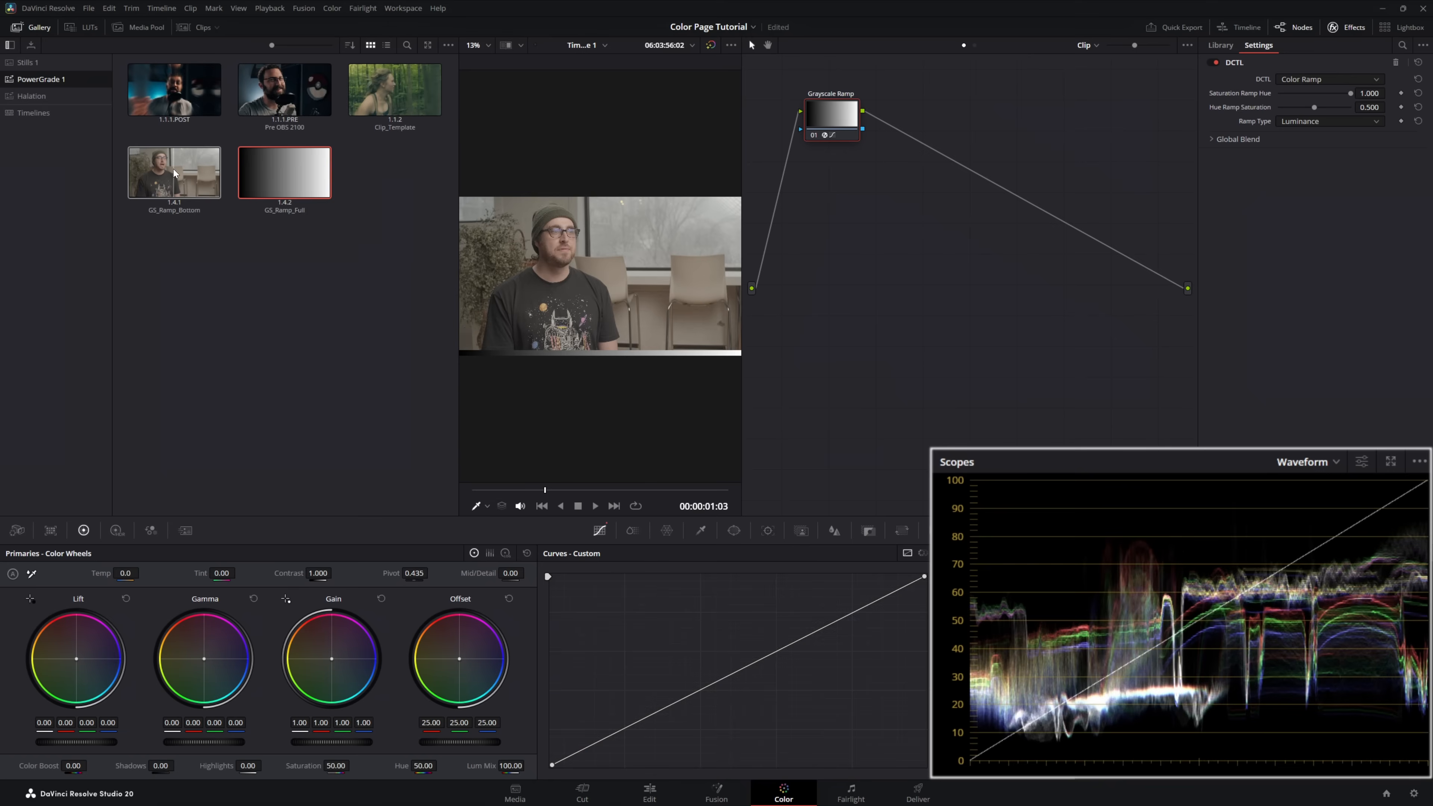
# - Apply the GS_Ramp_Bottom still to node 01, close the Gallery and add a serial node after it
pyautogui.moveTo(162, 172); pyautogui.dragTo(807, 116)
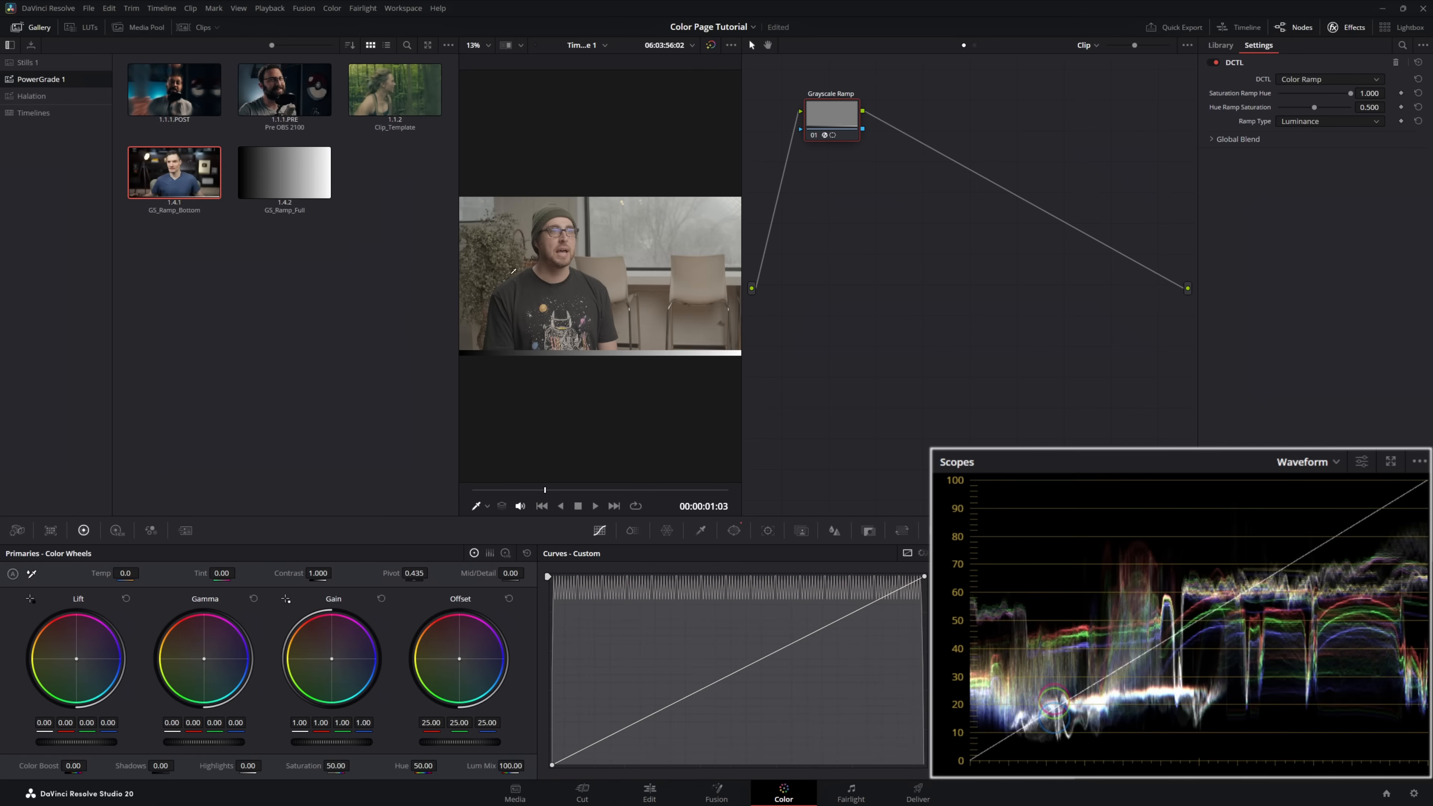
pyautogui.click(32, 27)
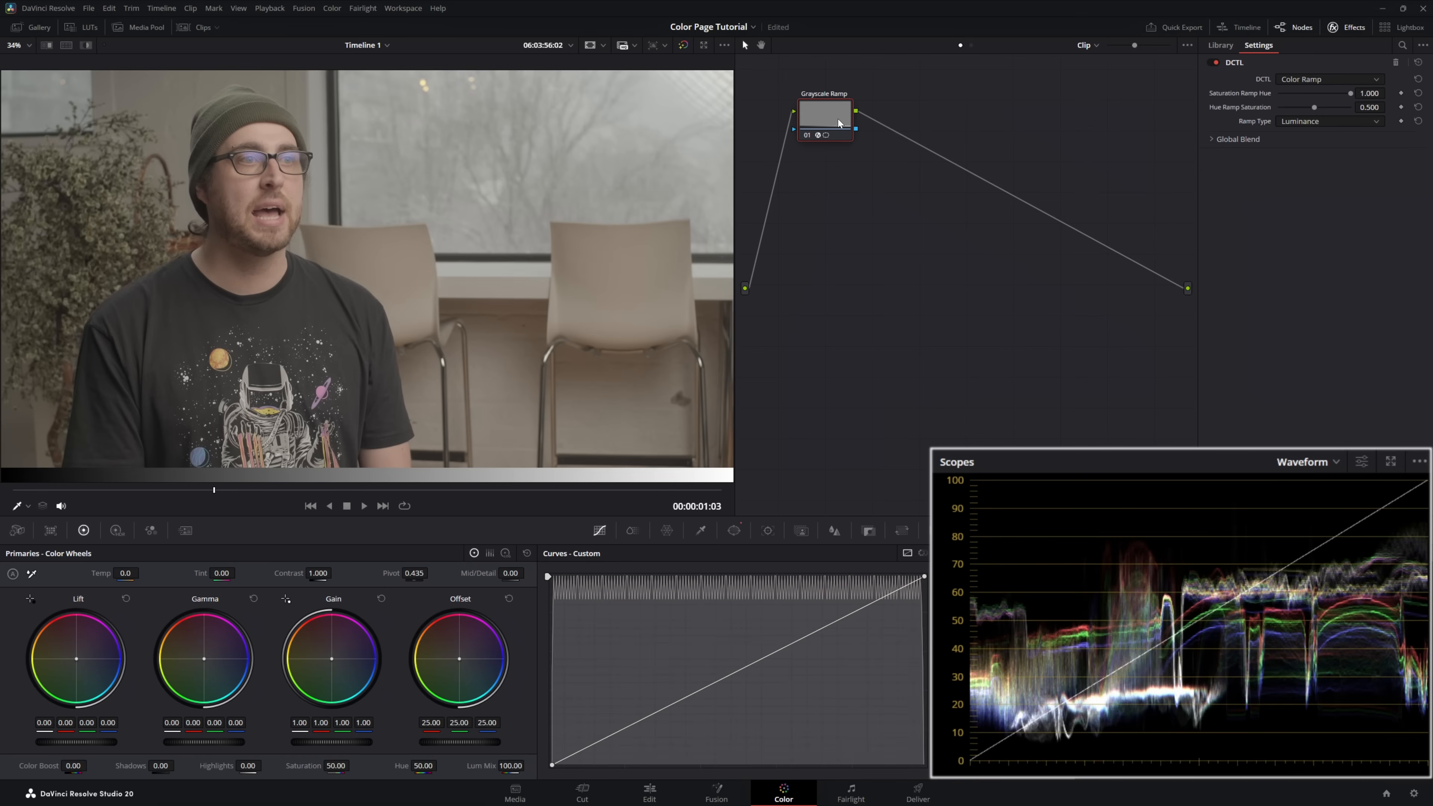
pyautogui.hotkey('alt', 's')
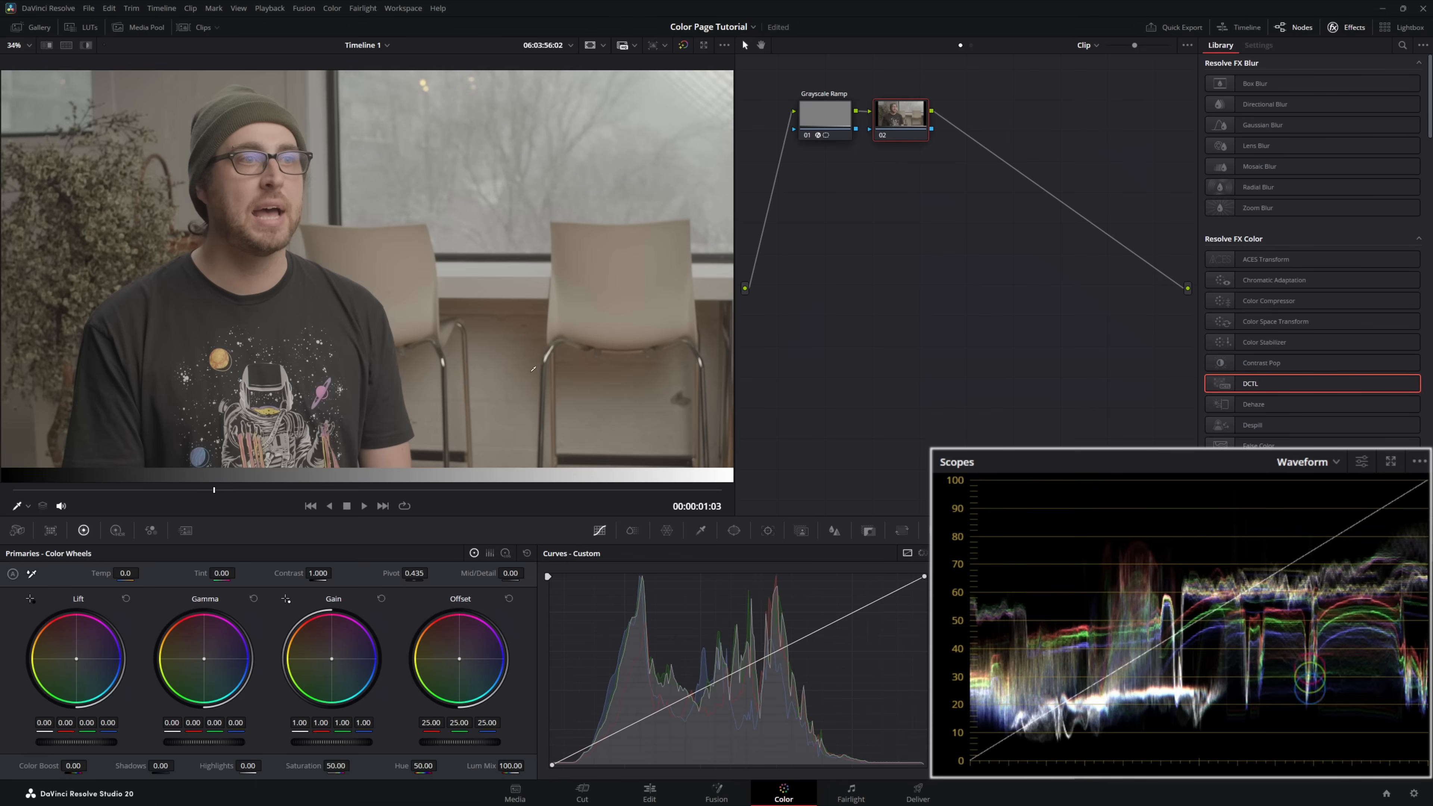
# - Try Temp at 1110.0 and Tint at 100.00 on node 02 against the waveform, and reset both
pyautogui.moveTo(126, 570); pyautogui.dragTo(159, 573)
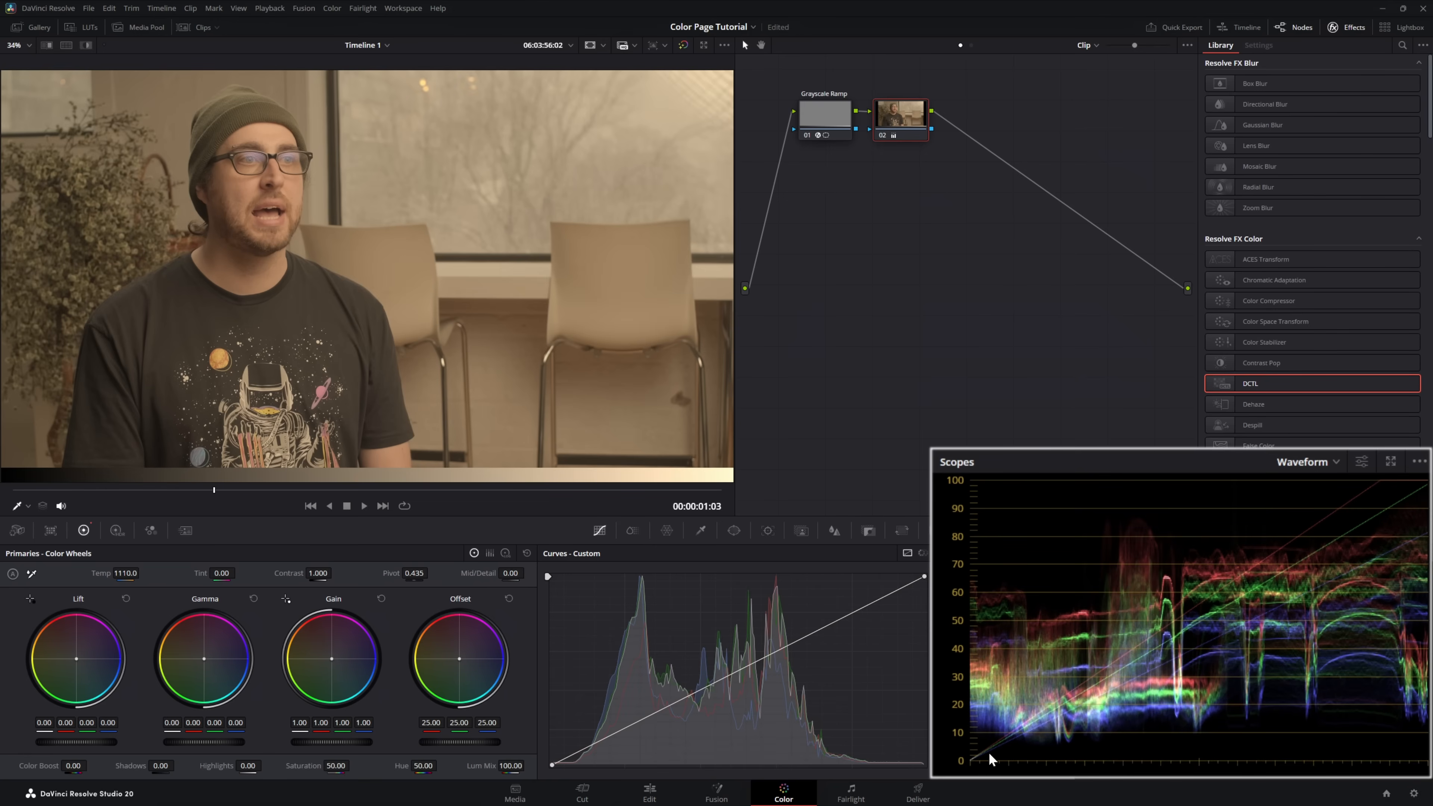
pyautogui.moveTo(239, 573); pyautogui.dragTo(352, 572)
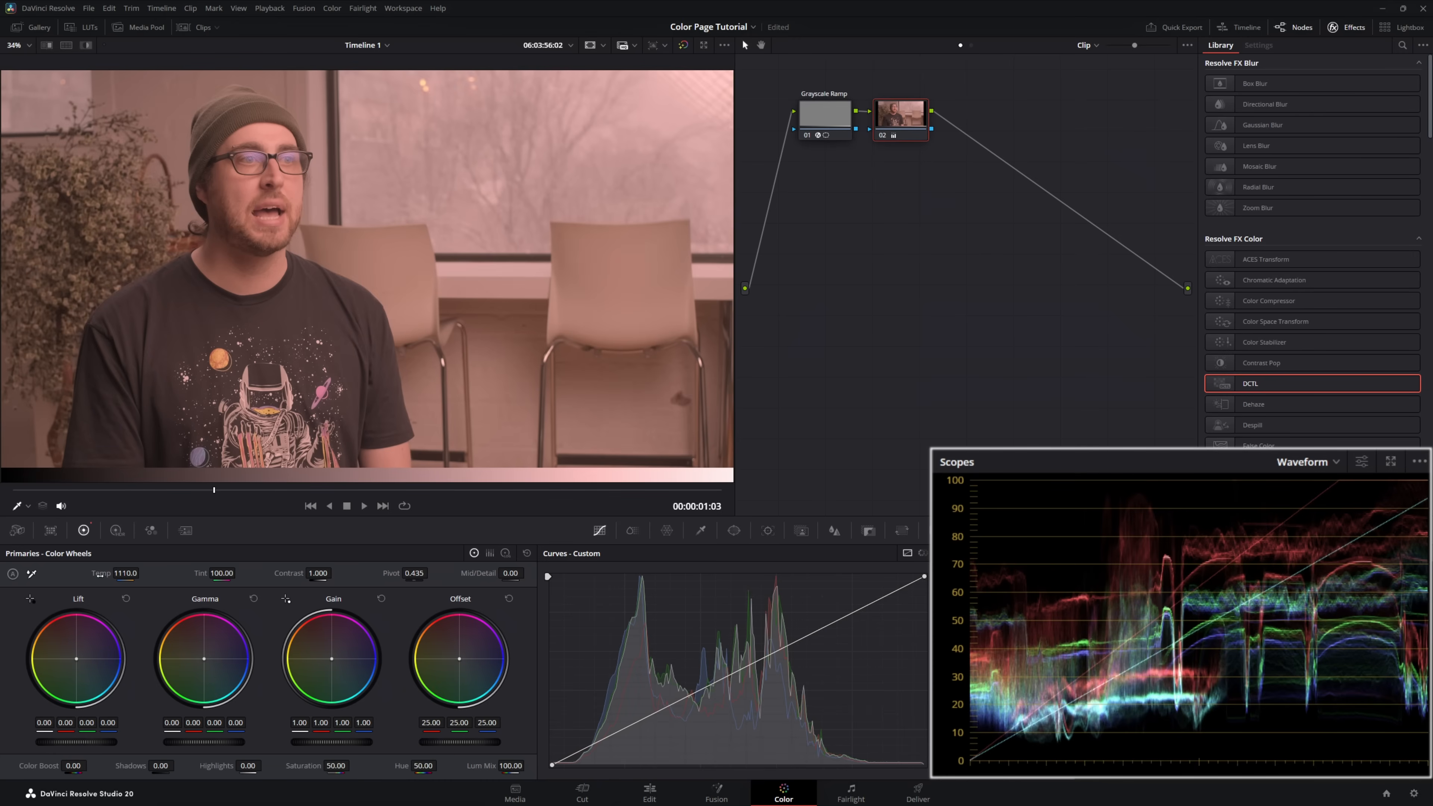
pyautogui.doubleClick(100, 573)
pyautogui.doubleClick(201, 573)
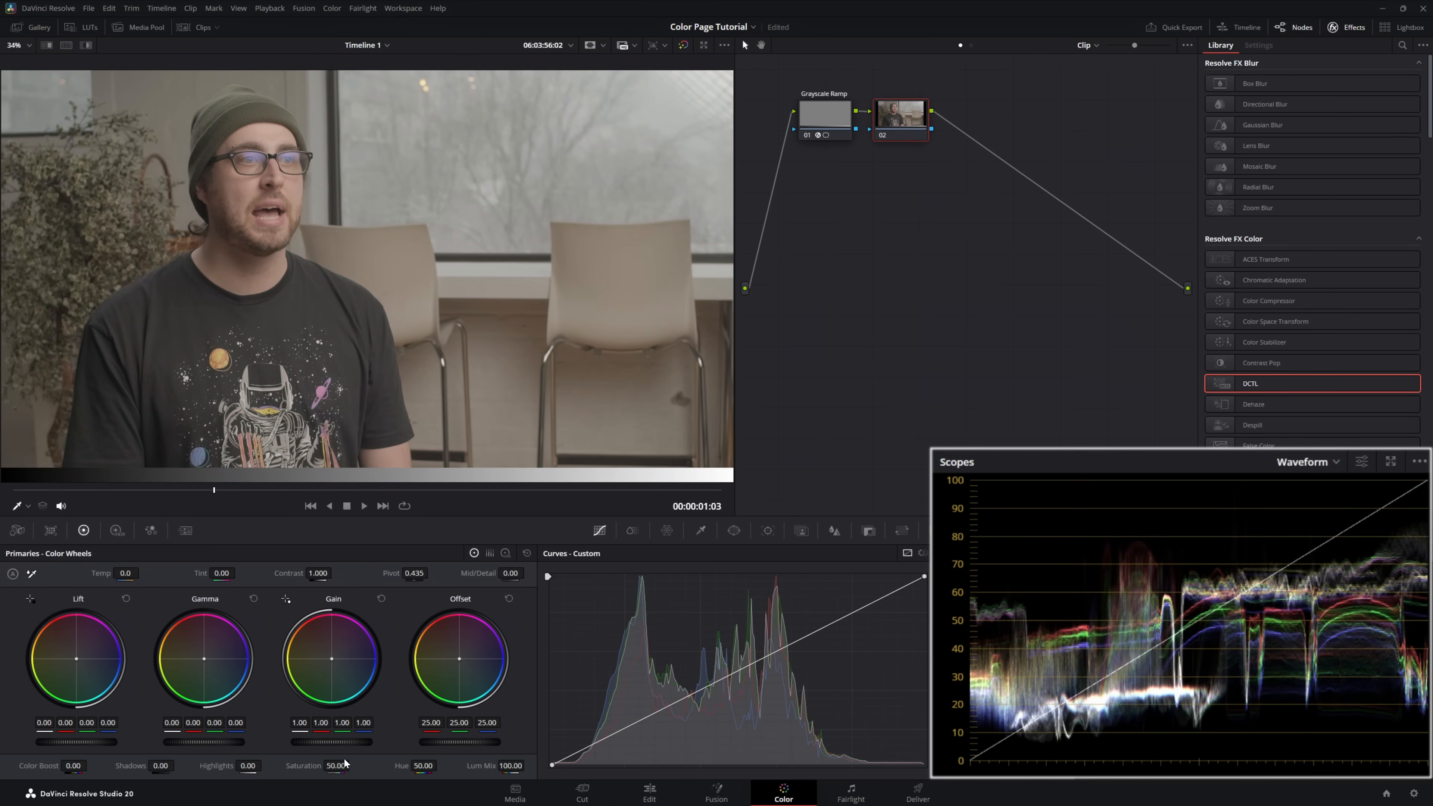
# - Try Saturation at 100.00 on the waveform and at 28.00 on the vectorscope, and reset it to 50.00
pyautogui.moveTo(328, 765); pyautogui.dragTo(353, 765)
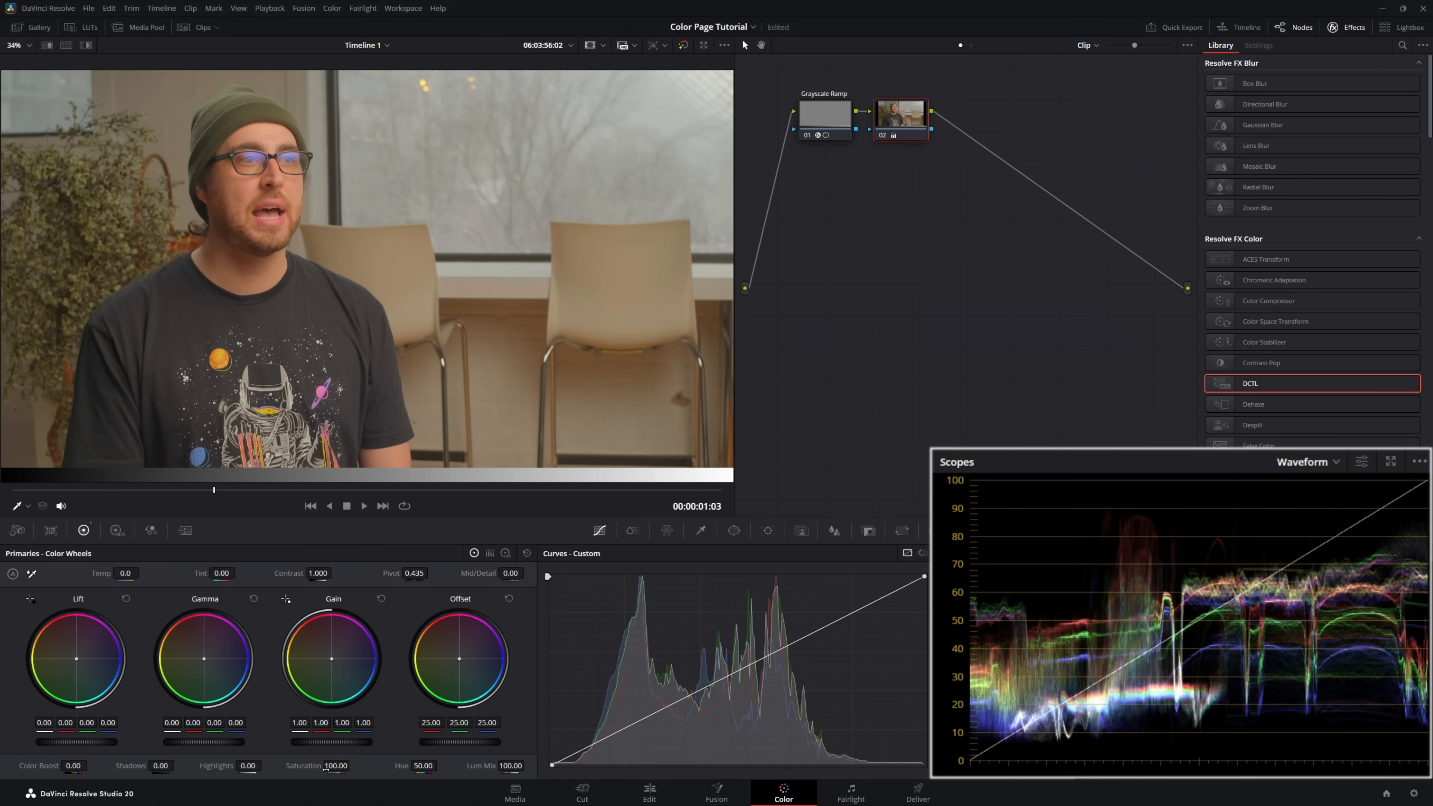
pyautogui.click(1320, 464)
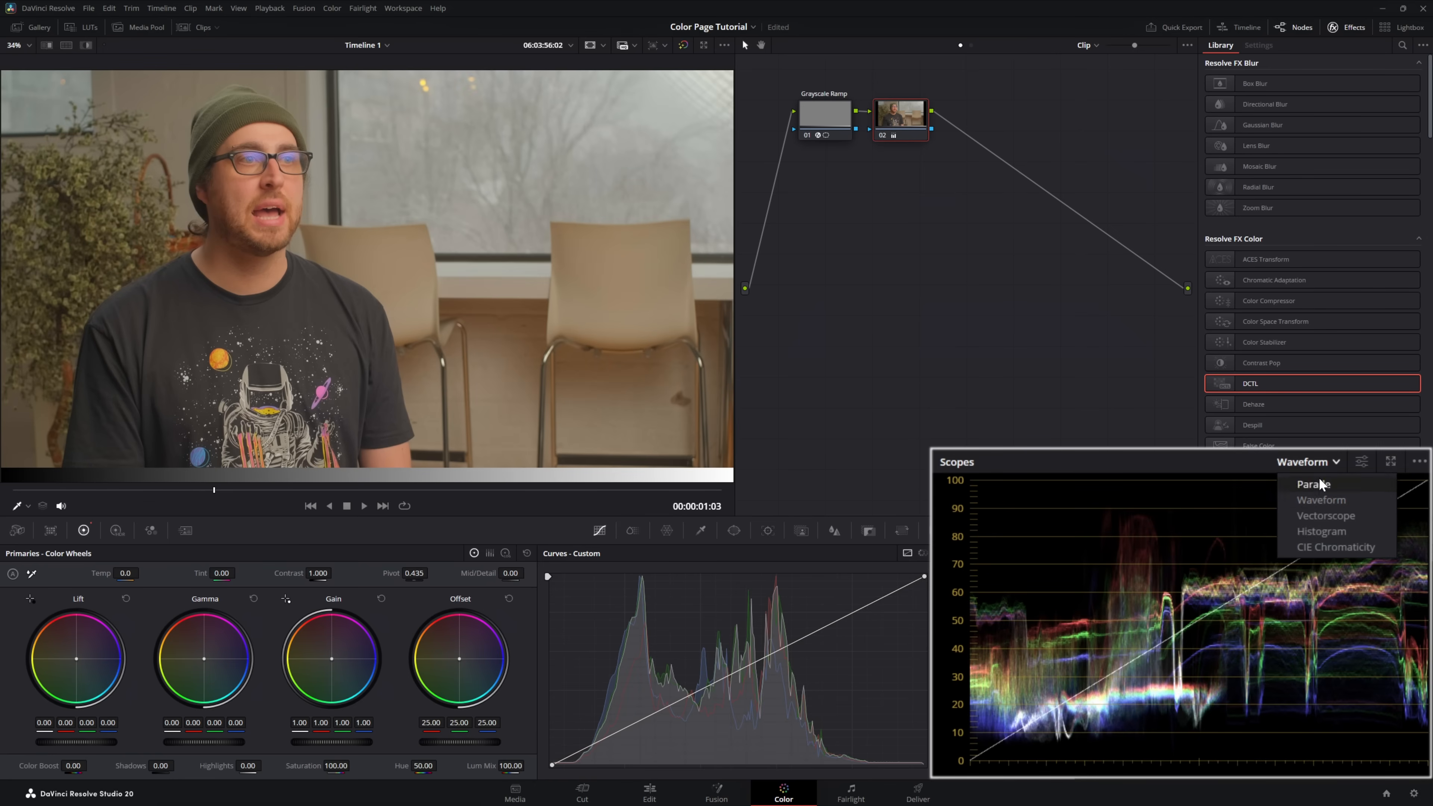
pyautogui.click(1321, 516)
pyautogui.moveTo(337, 768); pyautogui.dragTo(351, 766)
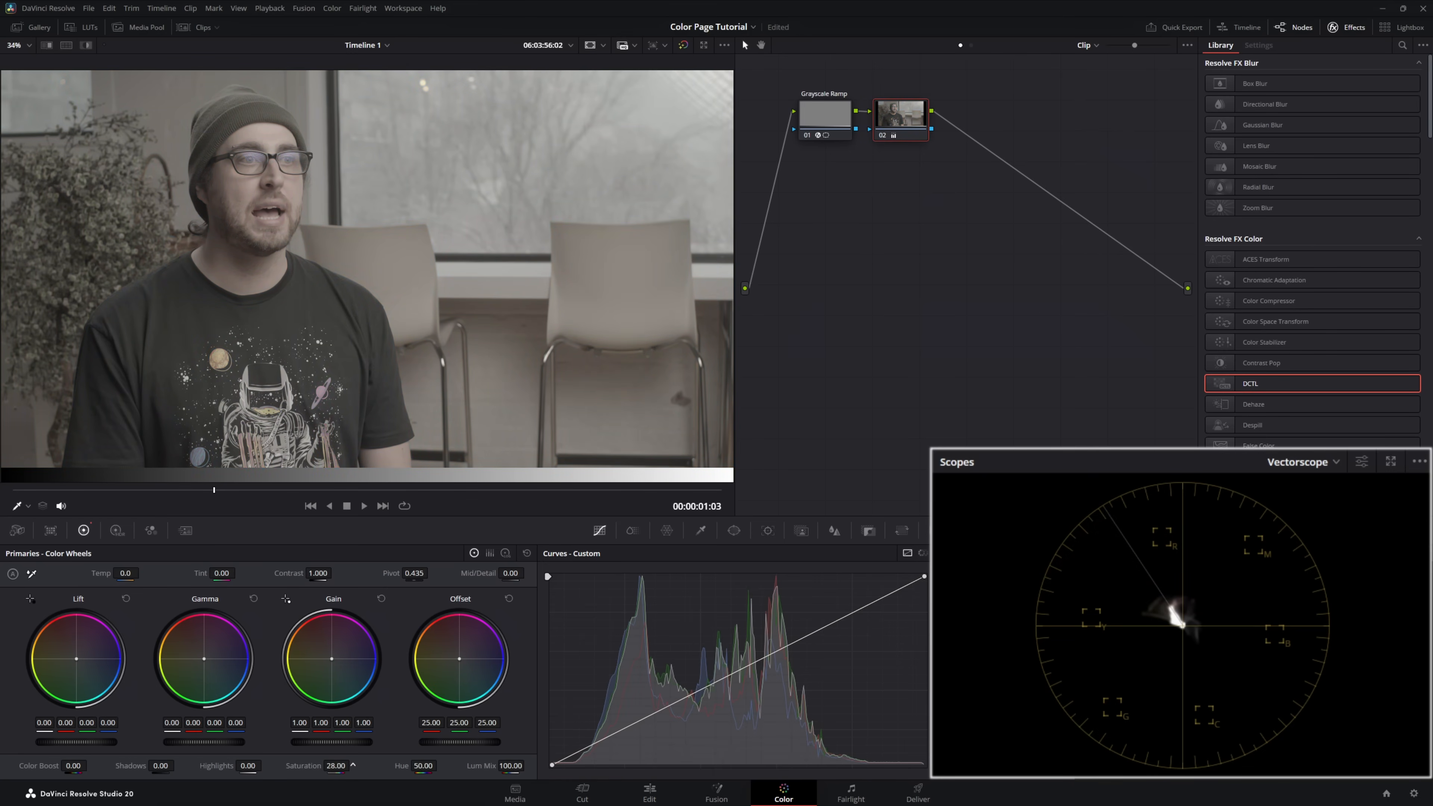
pyautogui.doubleClick(304, 766)
# - Try Color Boost at 43.50 and other values against the vectorscope, and reset it to 0.00
pyautogui.moveTo(68, 765); pyautogui.dragTo(116, 765)
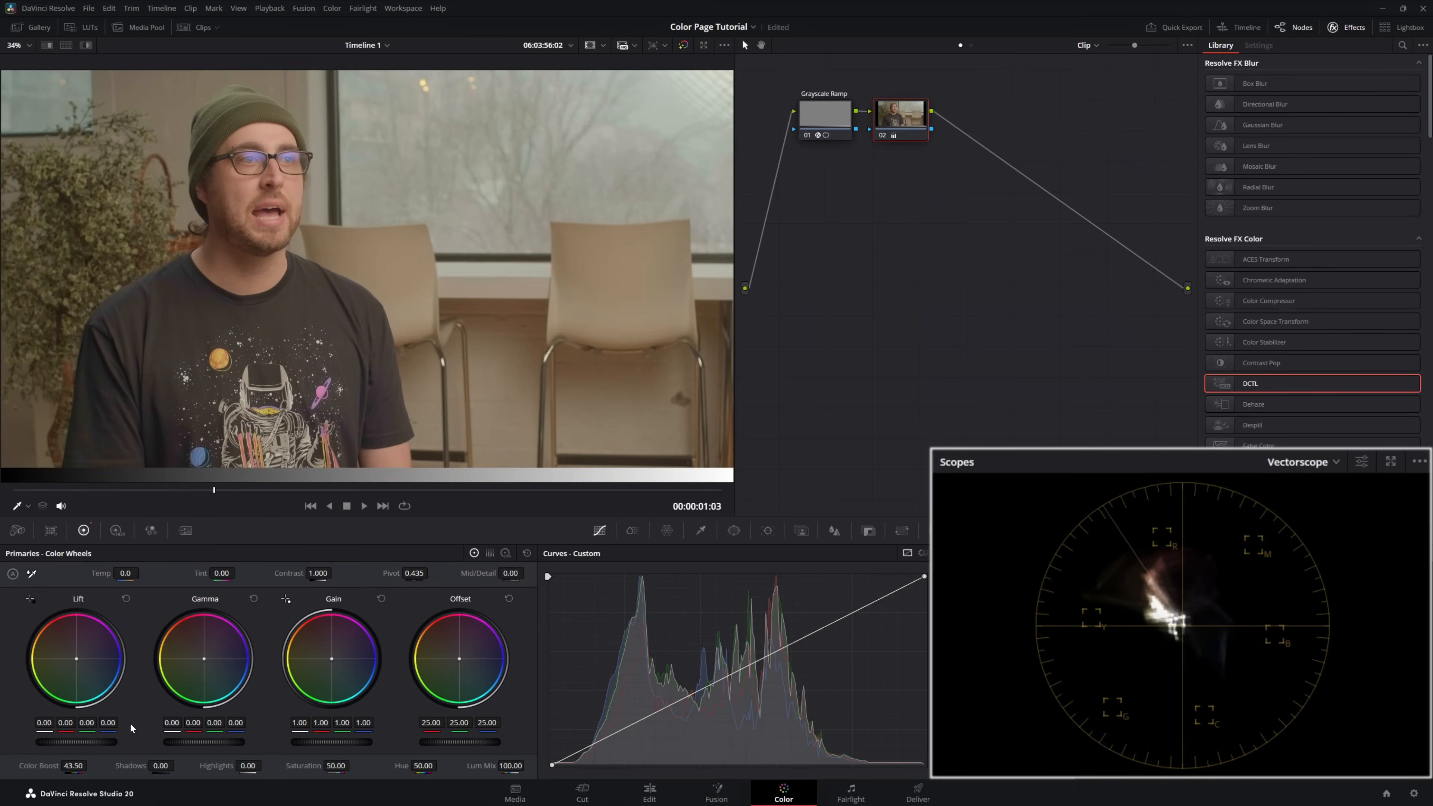
pyautogui.moveTo(90, 765); pyautogui.dragTo(107, 766)
pyautogui.doubleClick(39, 766)
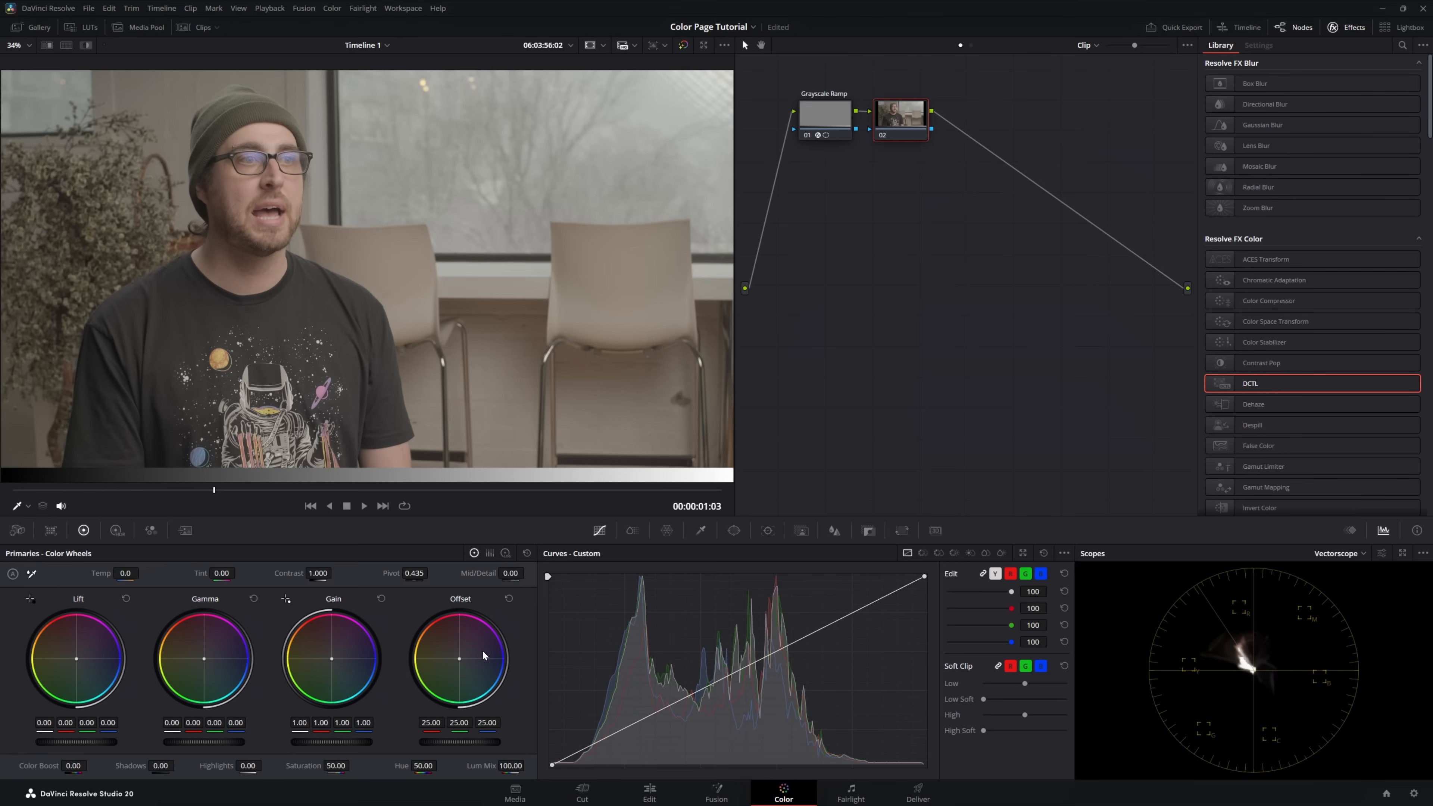
# - Shift the Offset color balance cooler and lower its level to 10.09 red, 12.79 green and 14.24 blue
pyautogui.moveTo(459, 659); pyautogui.dragTo(460, 661)
pyautogui.moveTo(460, 742)
pyautogui.mouseDown()
pyautogui.moveTo(477, 742)
pyautogui.moveTo(432, 742)
pyautogui.mouseUp()
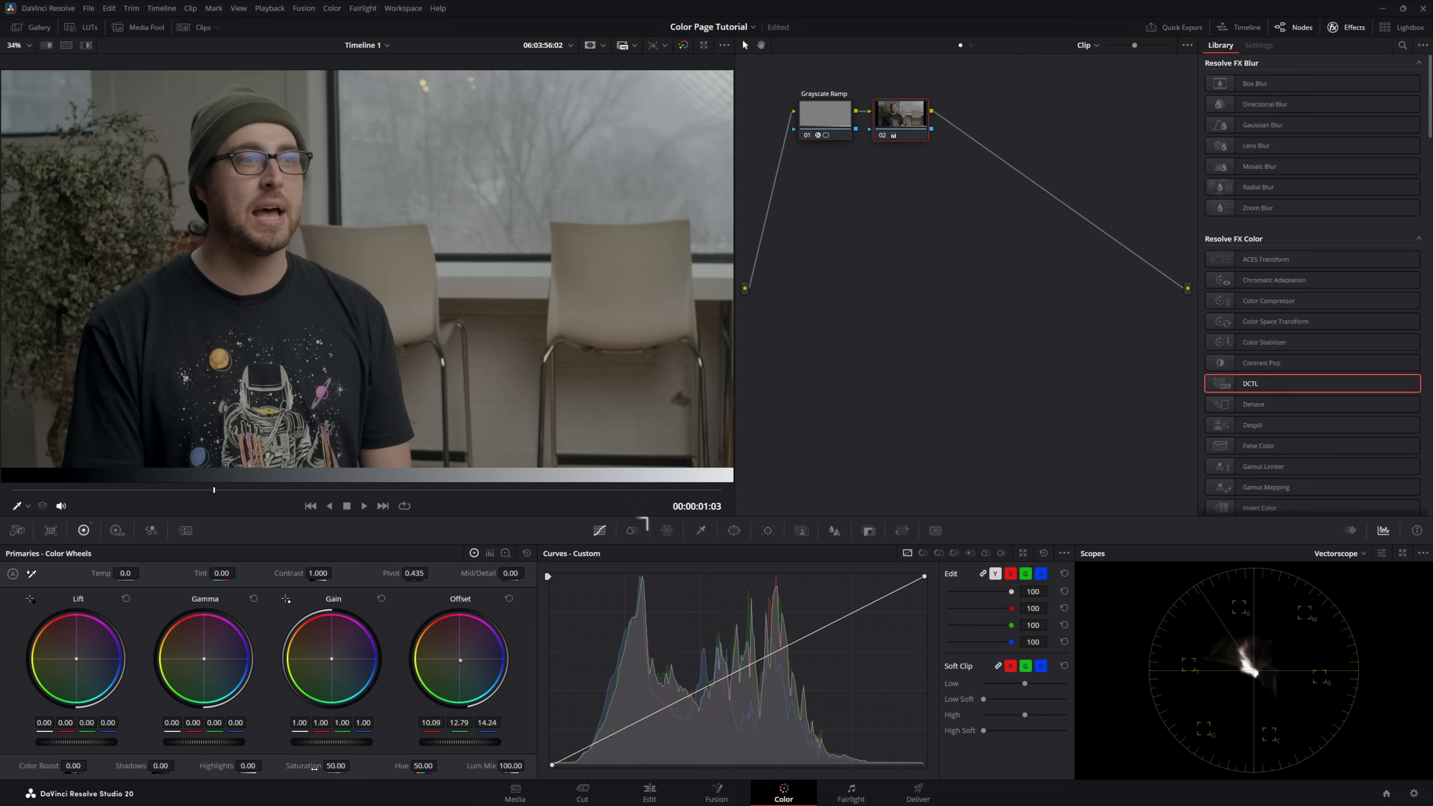
# - Open the ColorSlice palette for node 02 and switch the scope from Vectorscope to Waveform
pyautogui.click(628, 531)
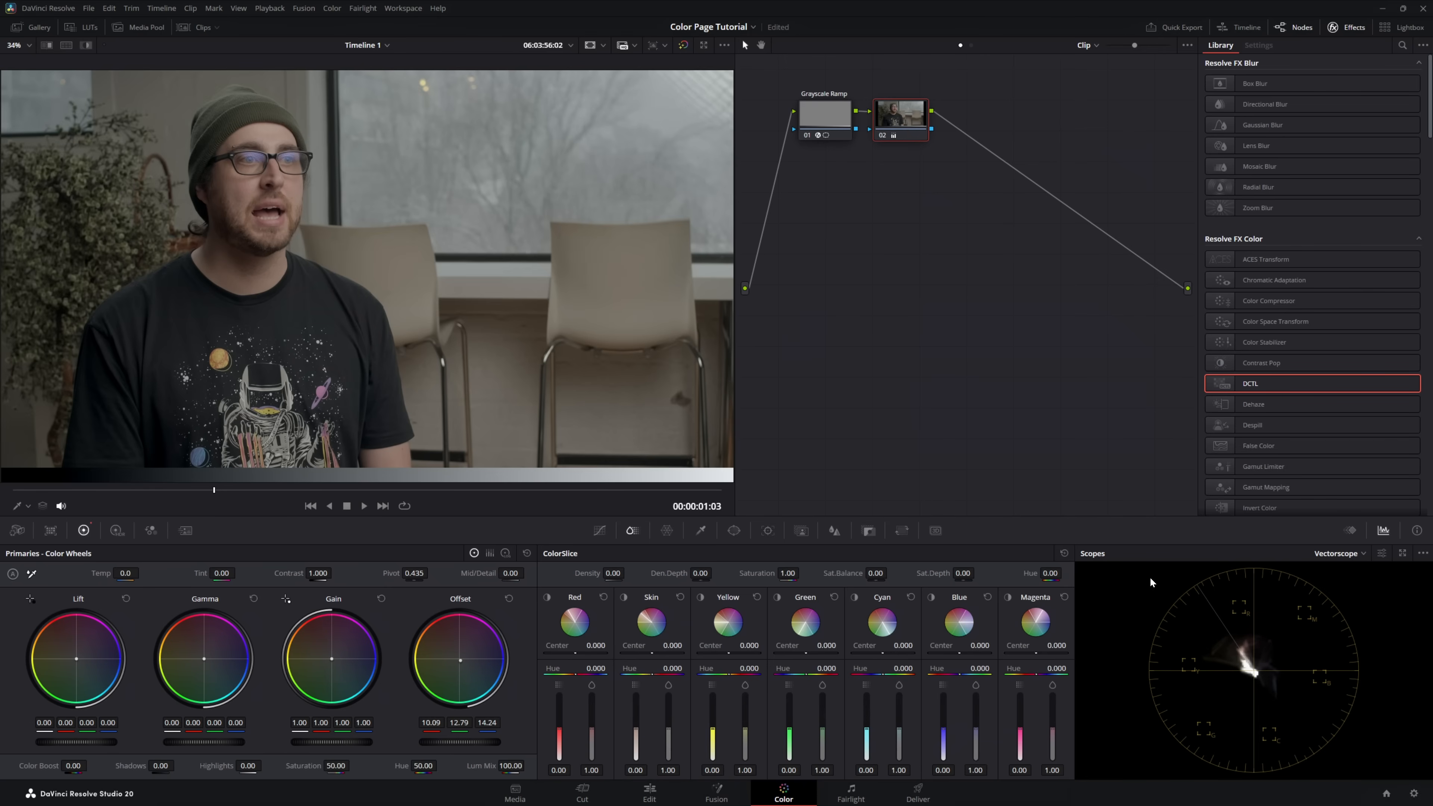
pyautogui.click(1352, 556)
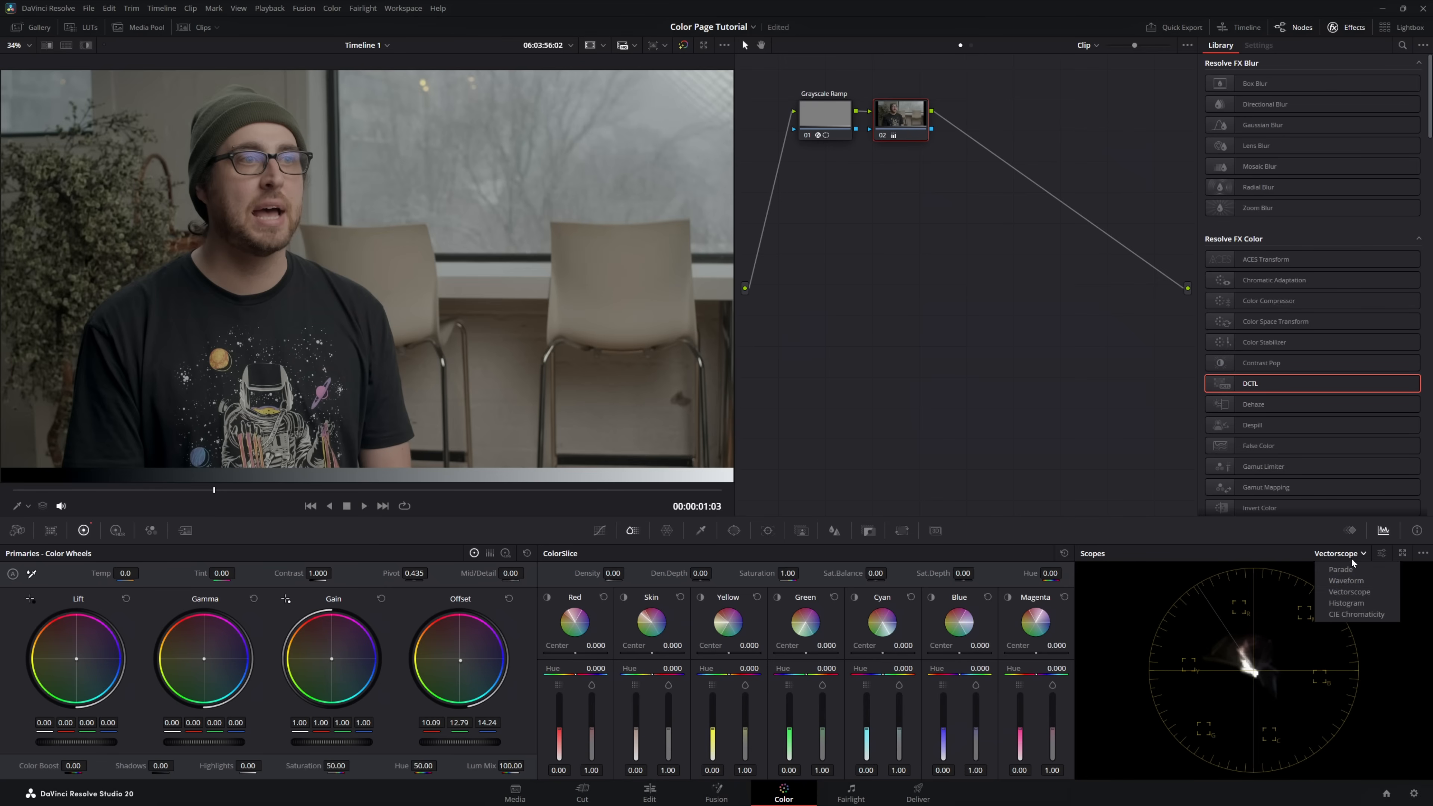
pyautogui.click(1345, 580)
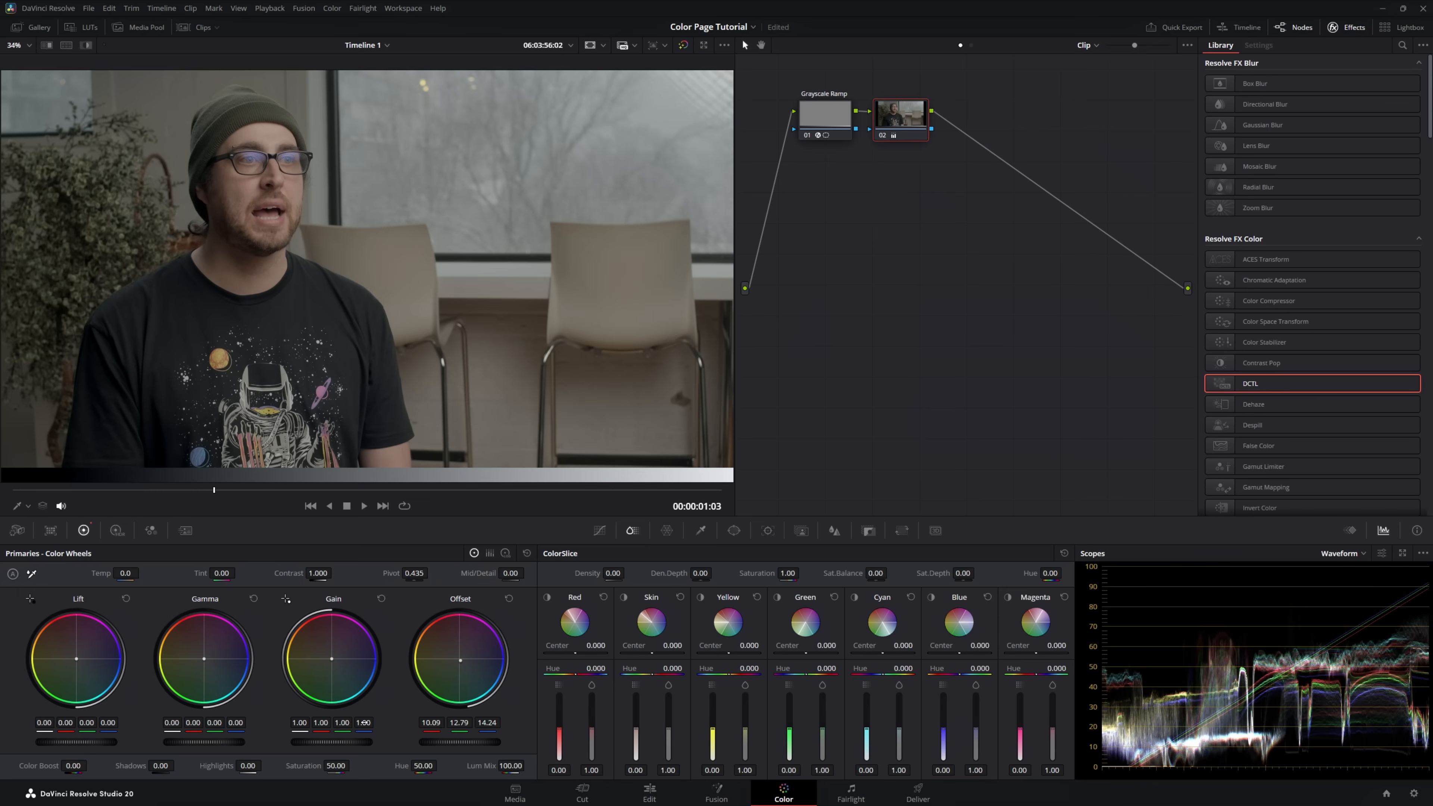
# - Compare primaries Saturation at 100.00 with ColorSlice Saturation at 2.00 and Sat.Balance at -1.00, resetting both saturation values
pyautogui.moveTo(353, 766); pyautogui.dragTo(491, 765)
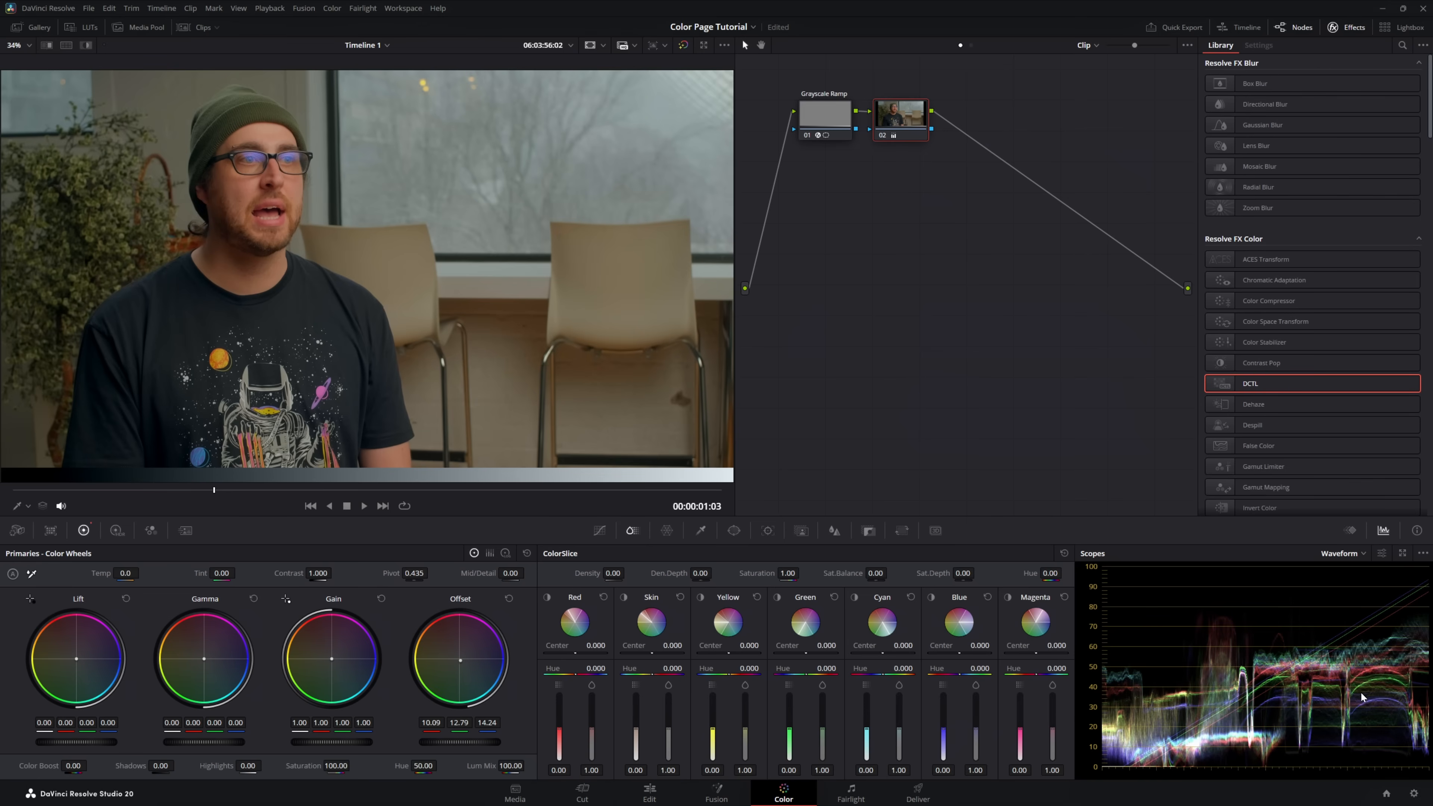
pyautogui.doubleClick(302, 766)
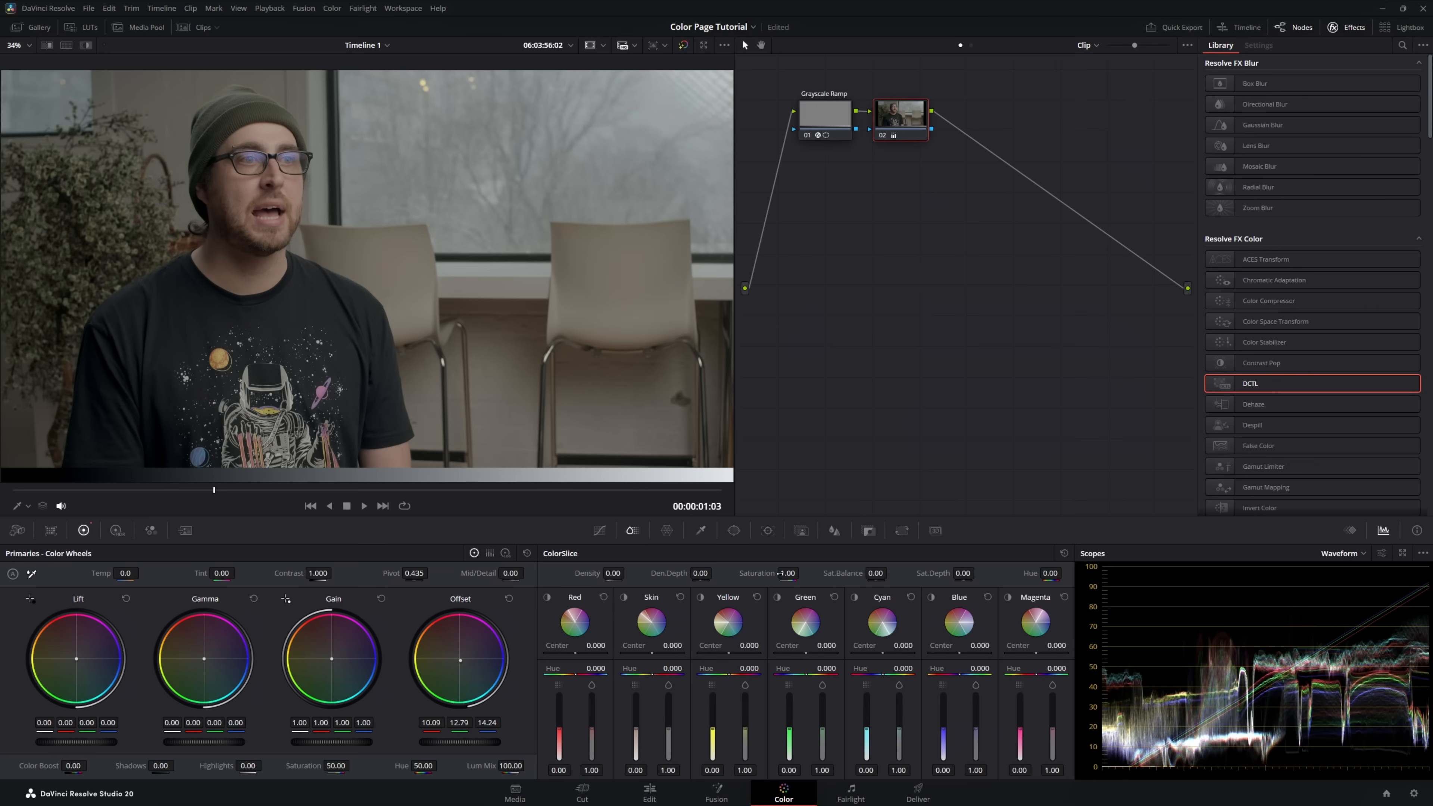
pyautogui.moveTo(885, 575); pyautogui.dragTo(879, 575)
pyautogui.moveTo(784, 572); pyautogui.dragTo(796, 573)
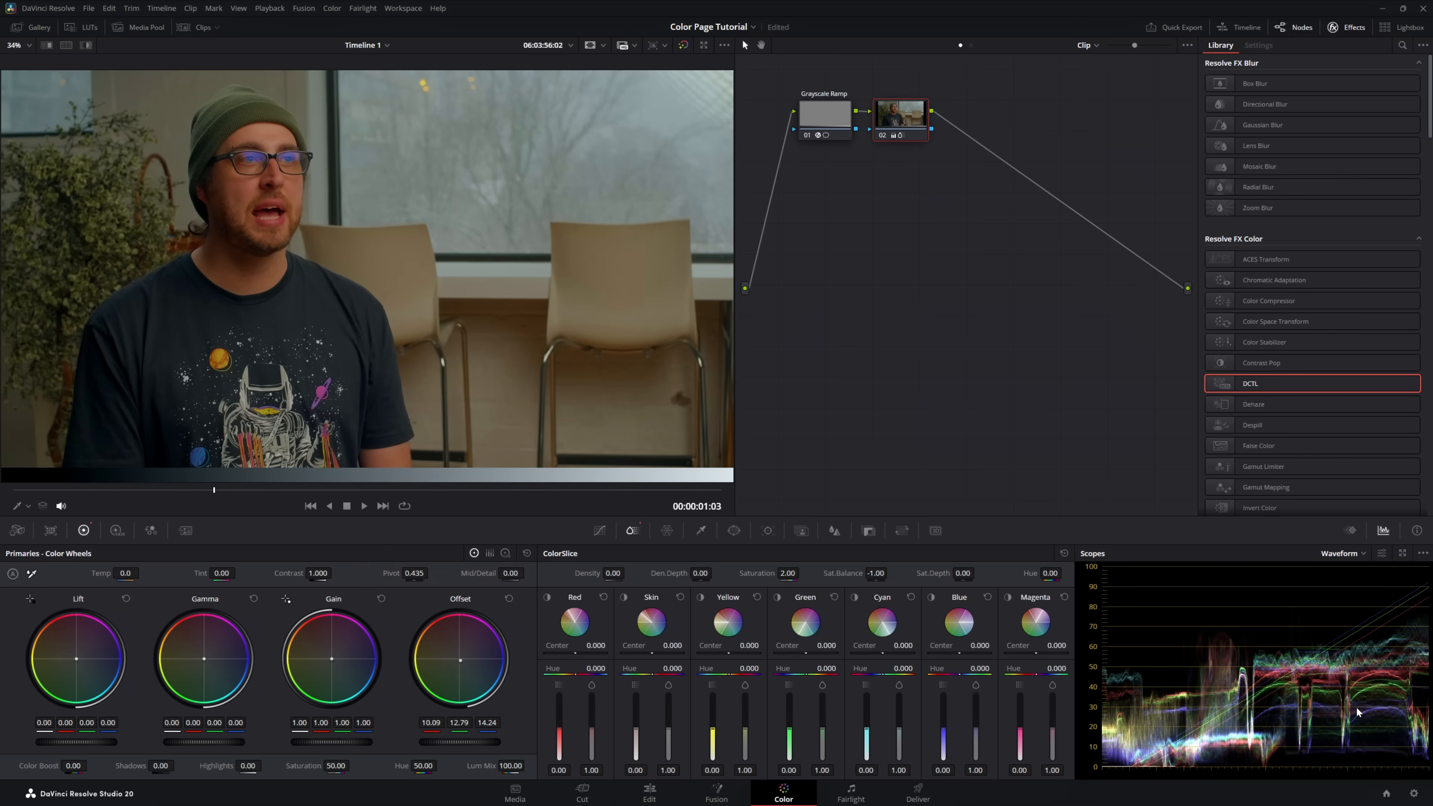
pyautogui.doubleClick(766, 573)
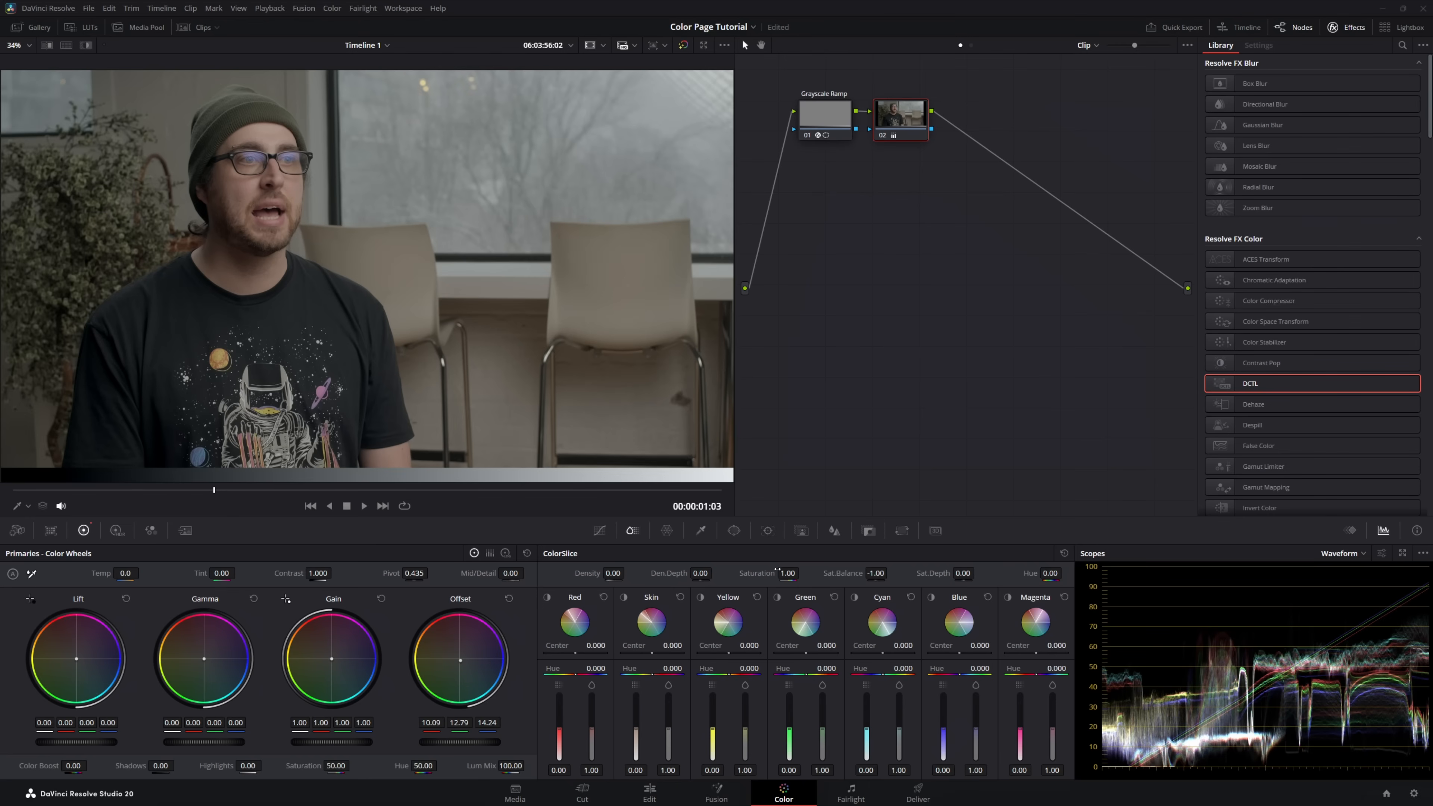
# - Try ColorSlice Saturation at 1.36 and a Density adjustment on node 02, resetting each value
pyautogui.moveTo(802, 573)
pyautogui.mouseDown()
pyautogui.moveTo(817, 573)
pyautogui.moveTo(783, 573)
pyautogui.mouseUp()
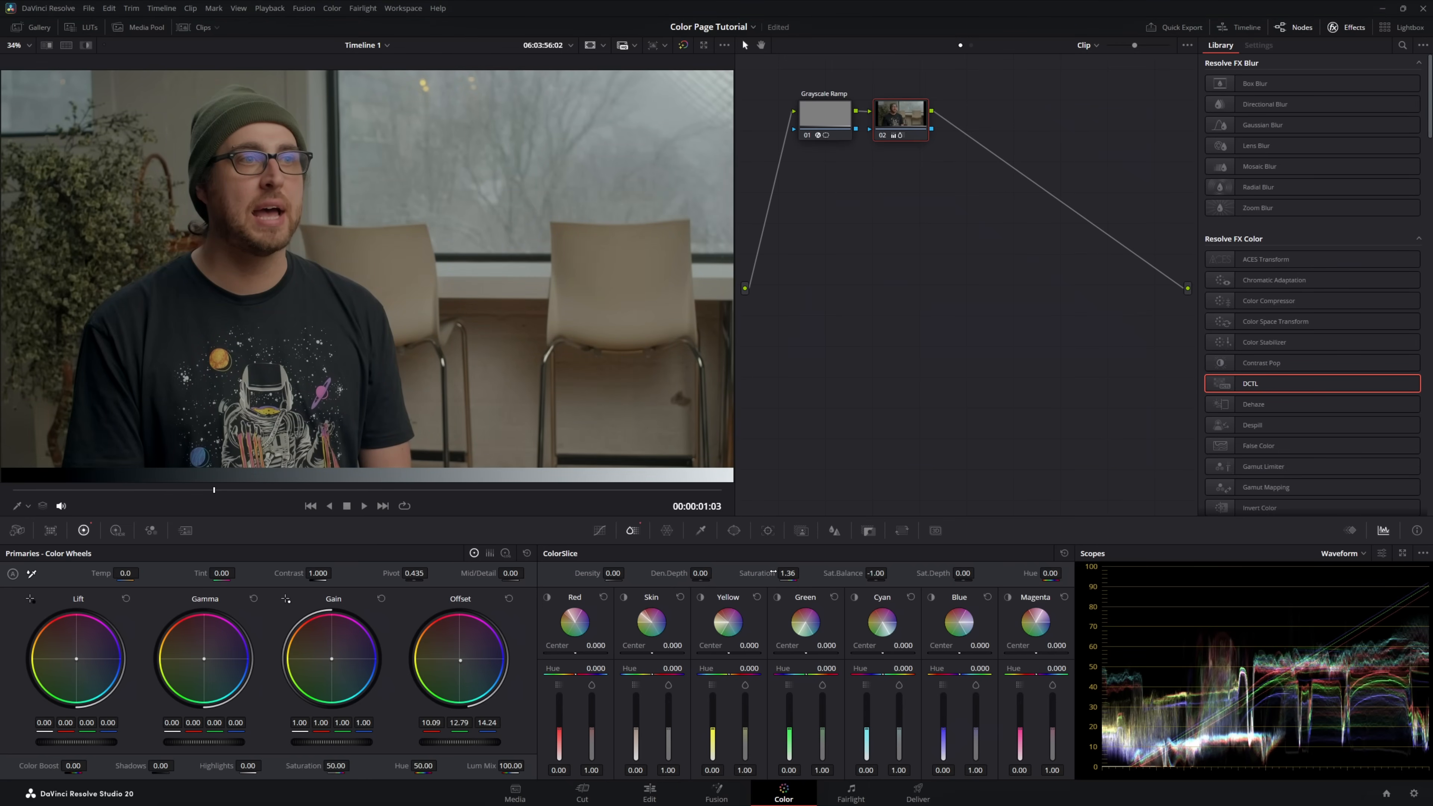
pyautogui.doubleClick(754, 573)
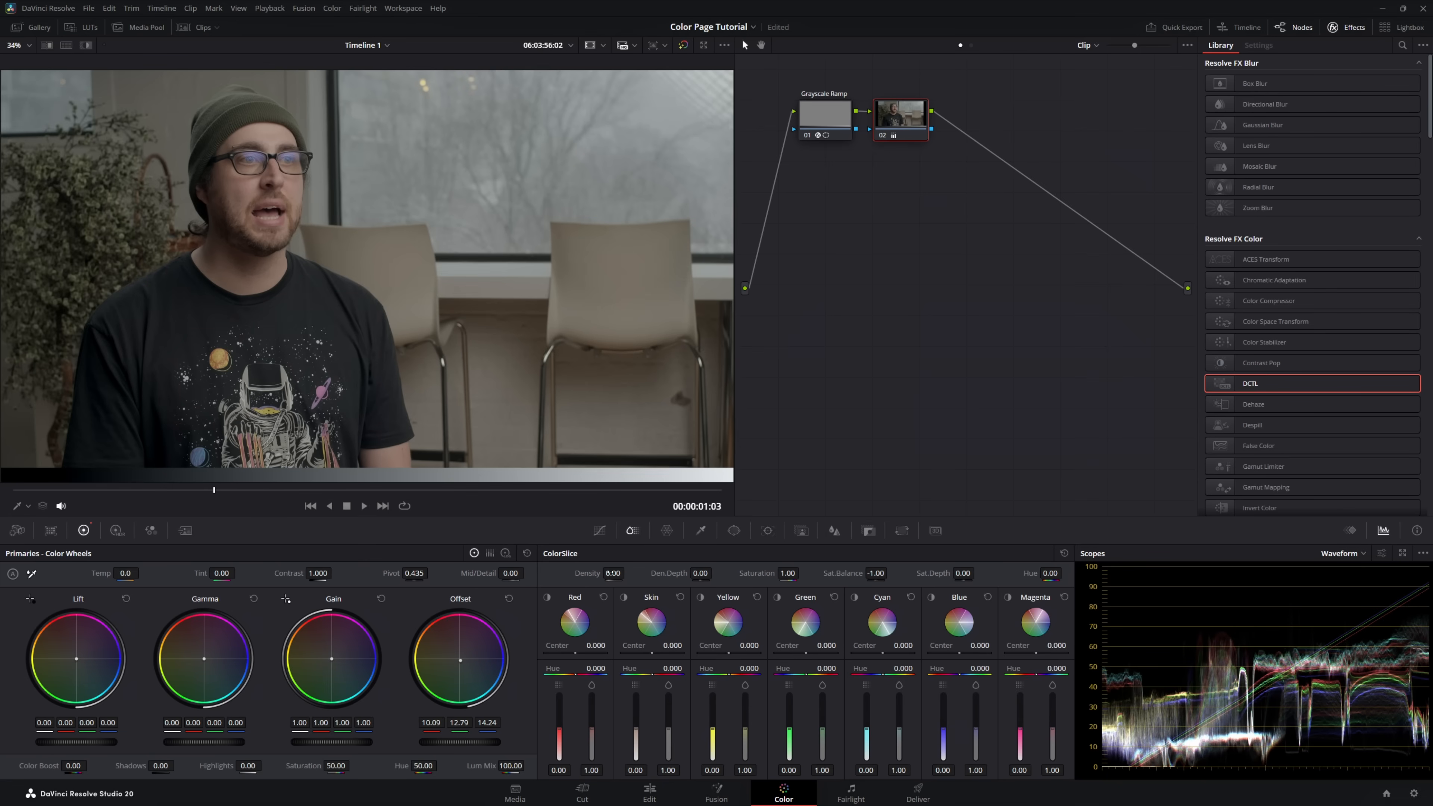
pyautogui.moveTo(614, 573)
pyautogui.mouseDown()
pyautogui.moveTo(636, 573)
pyautogui.moveTo(608, 574)
pyautogui.mouseUp()
pyautogui.doubleClick(593, 573)
# - Reset the whole ColorSlice palette and switch the scope from Waveform to Vectorscope
pyautogui.click(1065, 553)
pyautogui.click(1354, 555)
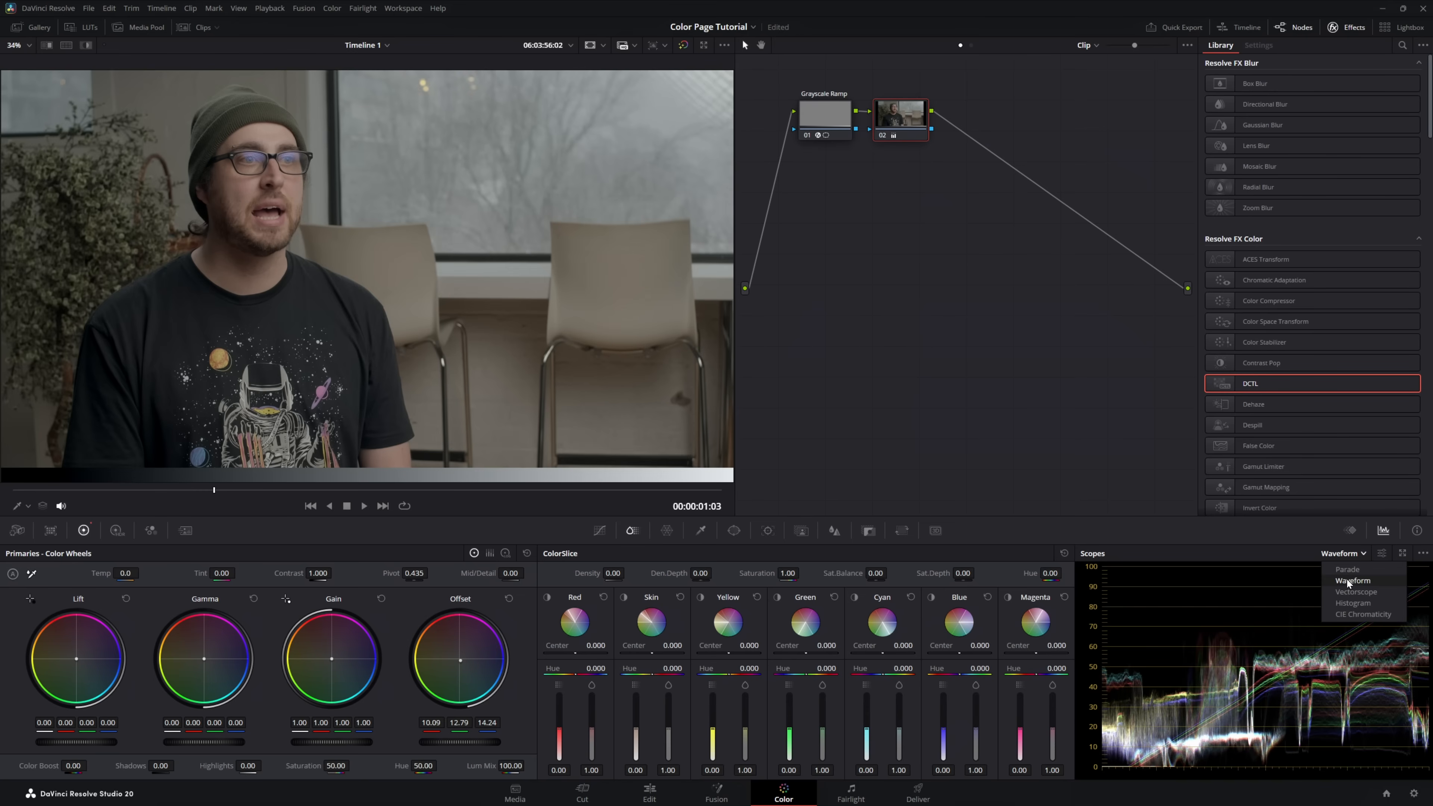
pyautogui.click(1345, 588)
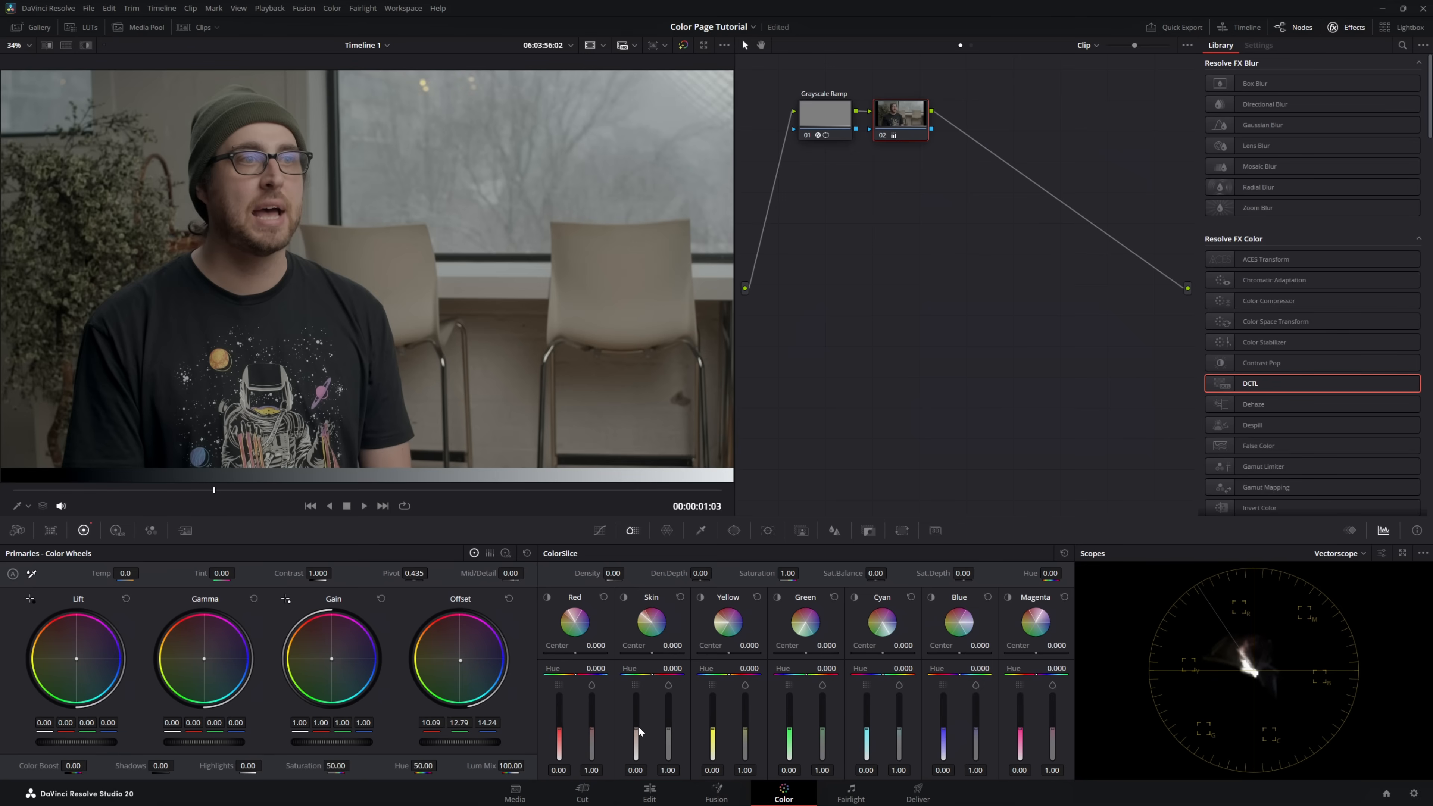
# - Try the ColorSlice Skin saturation at 2.00 on node 02, inspect the face up close, and reset the Skin slice
pyautogui.moveTo(668, 728); pyautogui.dragTo(668, 694)
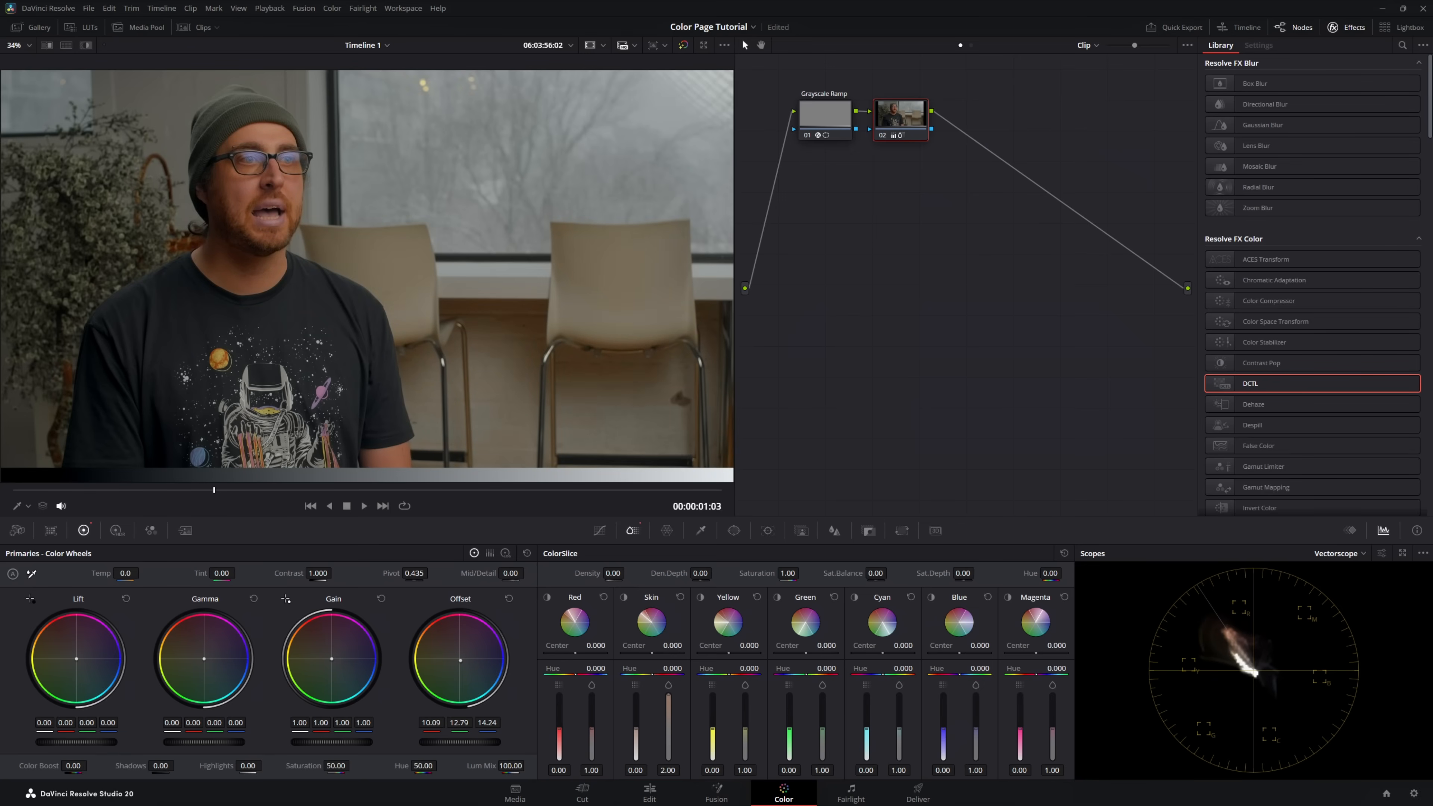
pyautogui.scroll(5, 259, 198)
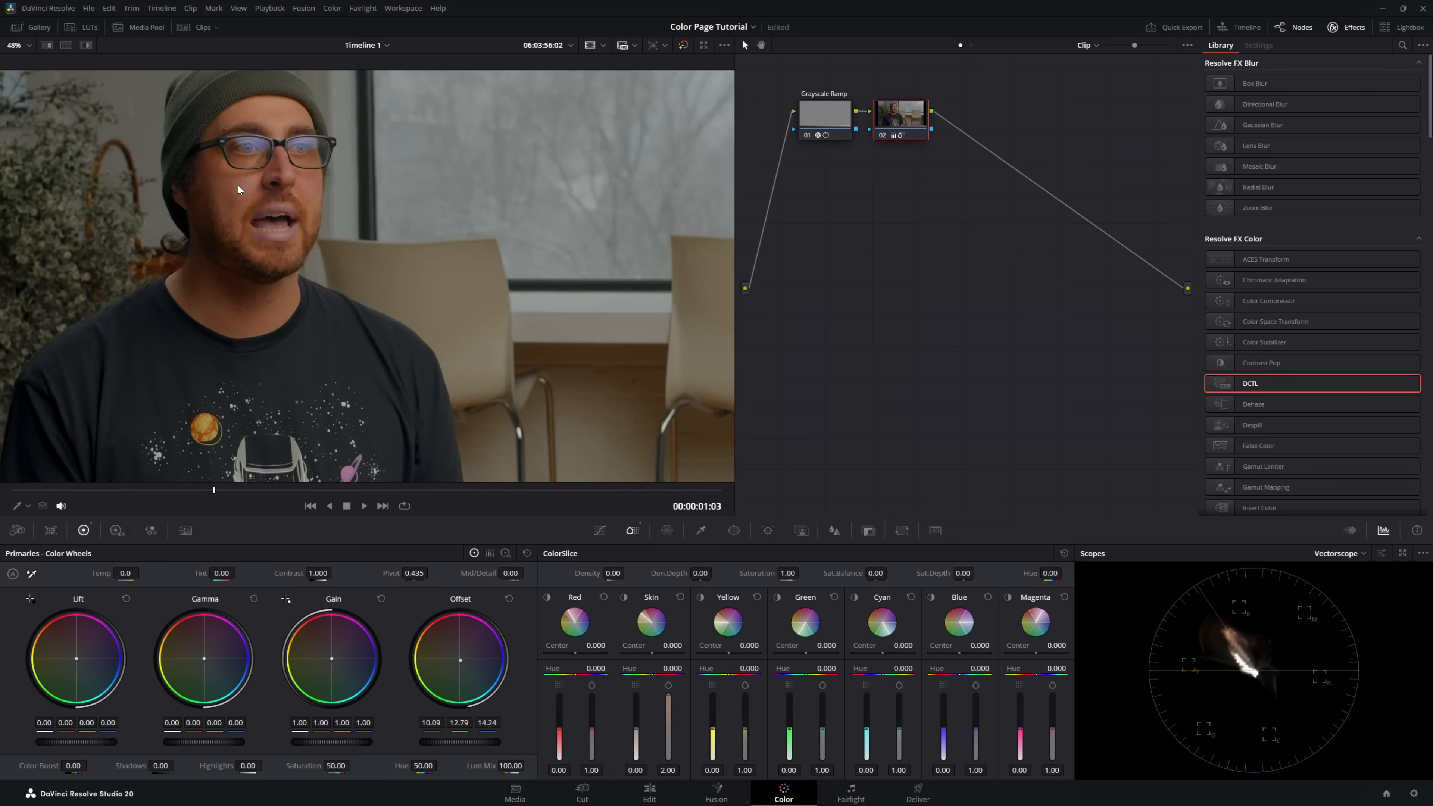
pyautogui.scroll(2, 263, 206)
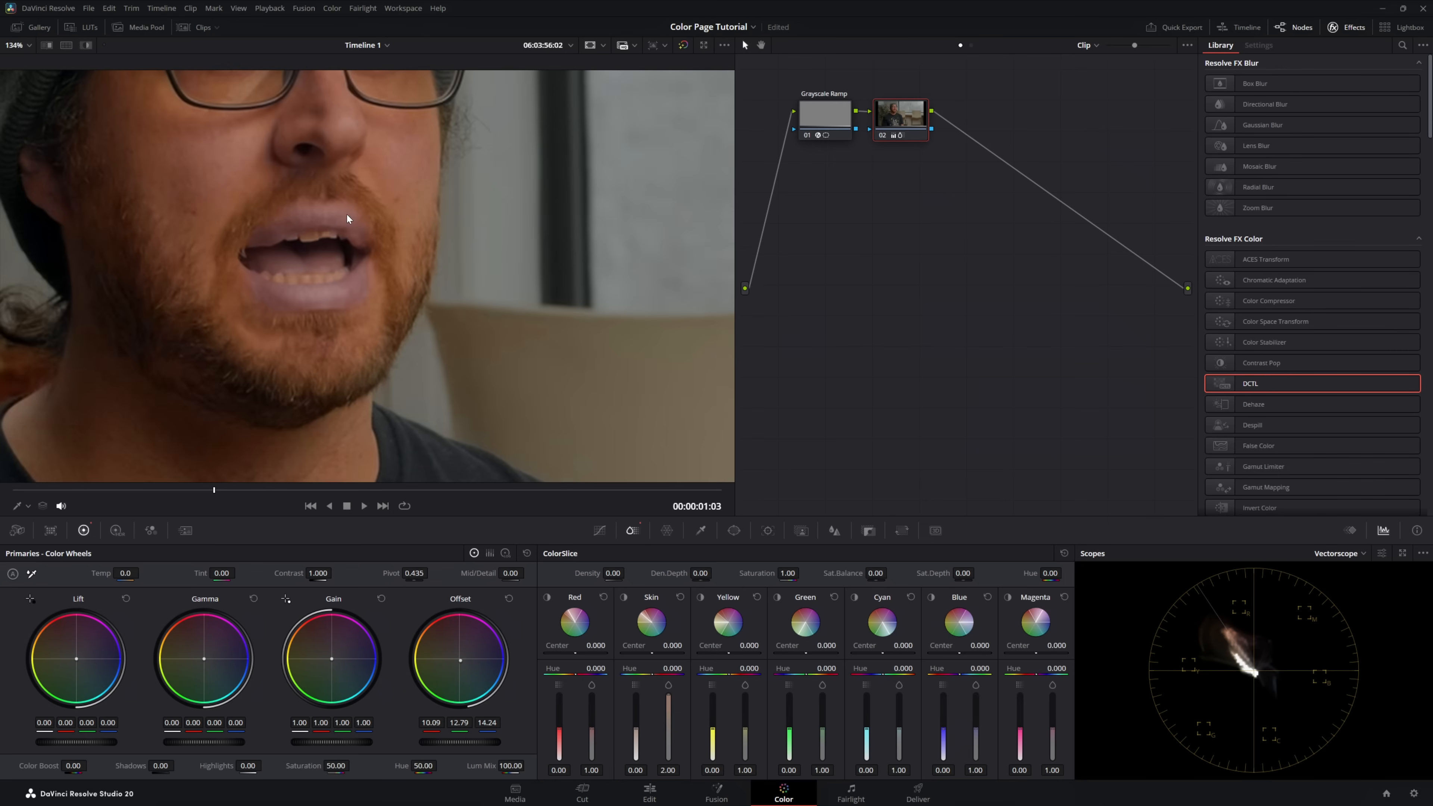
pyautogui.scroll(-5, 323, 206)
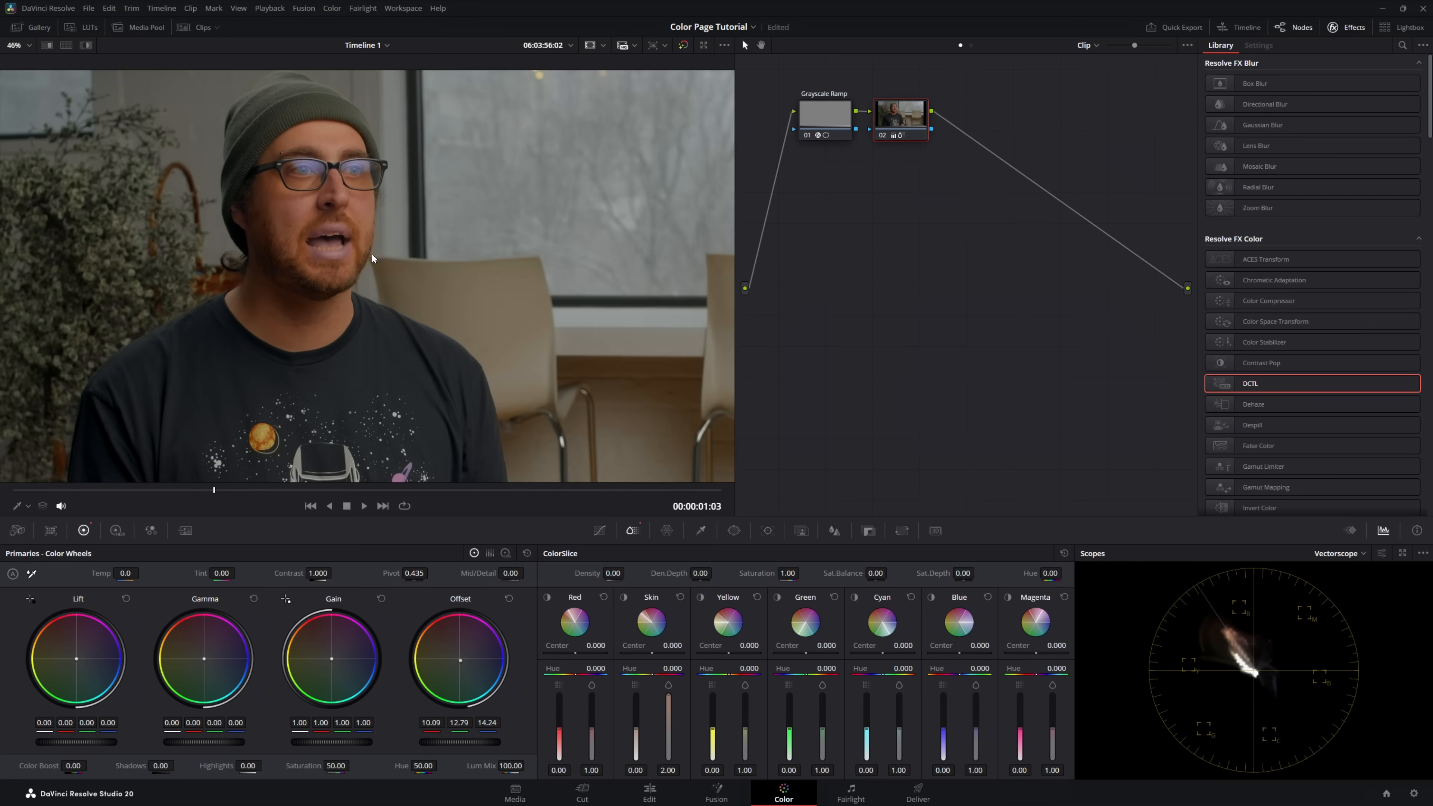
pyautogui.scroll(-1, 405, 319)
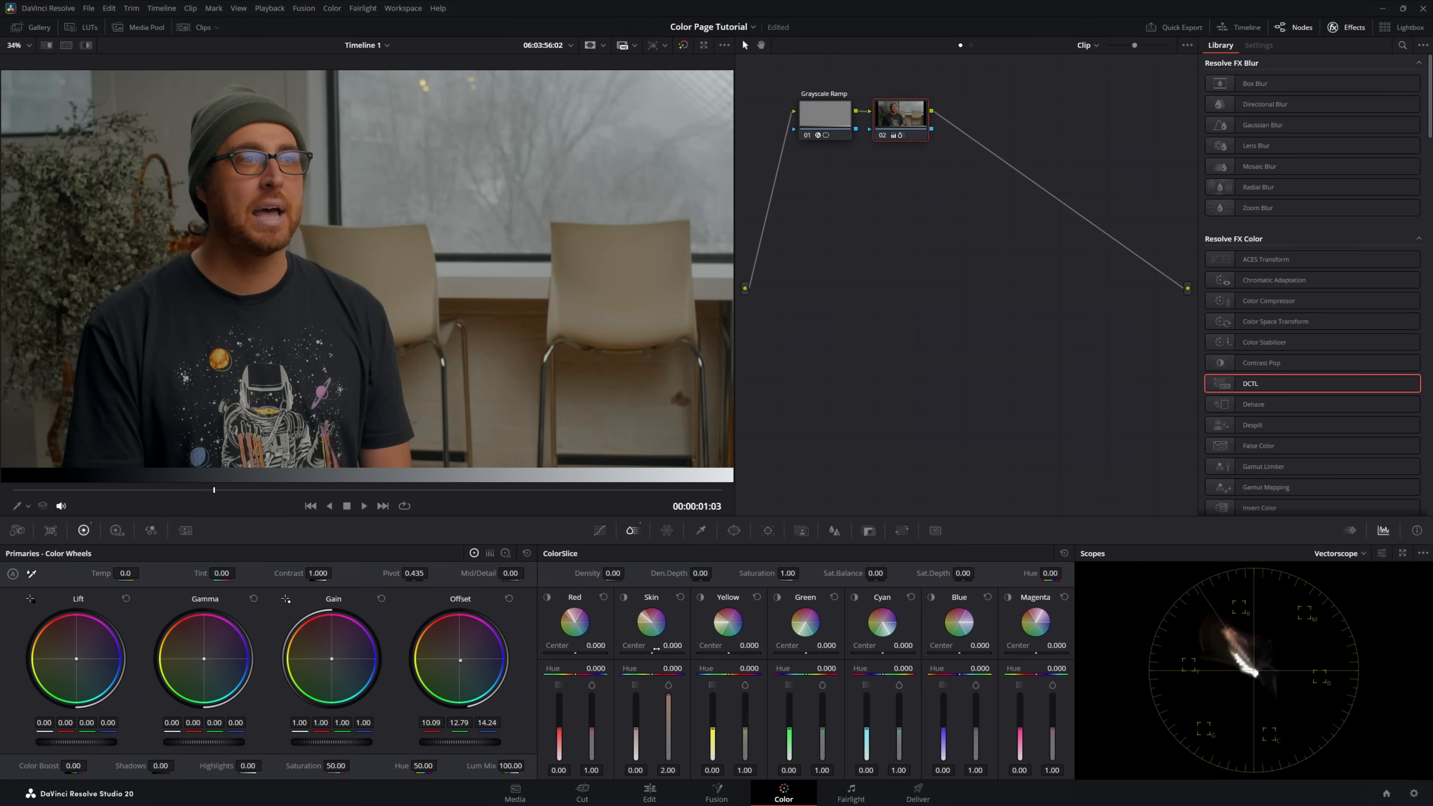
pyautogui.click(680, 597)
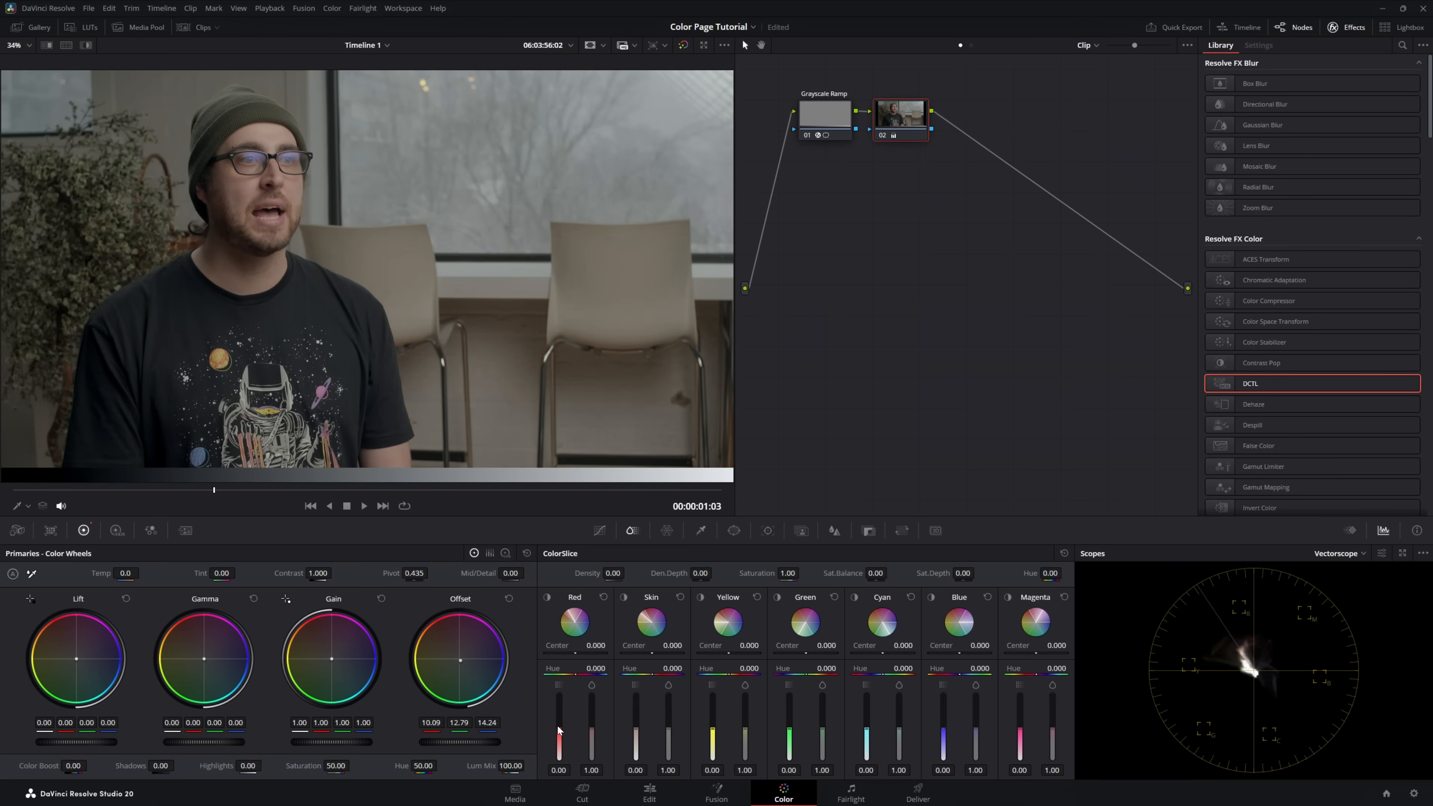
# - Try raising density and saturation of individual ColorSlice colors, including Yellow at 0.39 and 1.41, and reset the whole palette
pyautogui.moveTo(591, 728); pyautogui.dragTo(592, 726)
pyautogui.moveTo(789, 728)
pyautogui.mouseDown()
pyautogui.moveTo(713, 725)
pyautogui.moveTo(712, 738)
pyautogui.moveTo(712, 715)
pyautogui.moveTo(745, 716)
pyautogui.mouseUp()
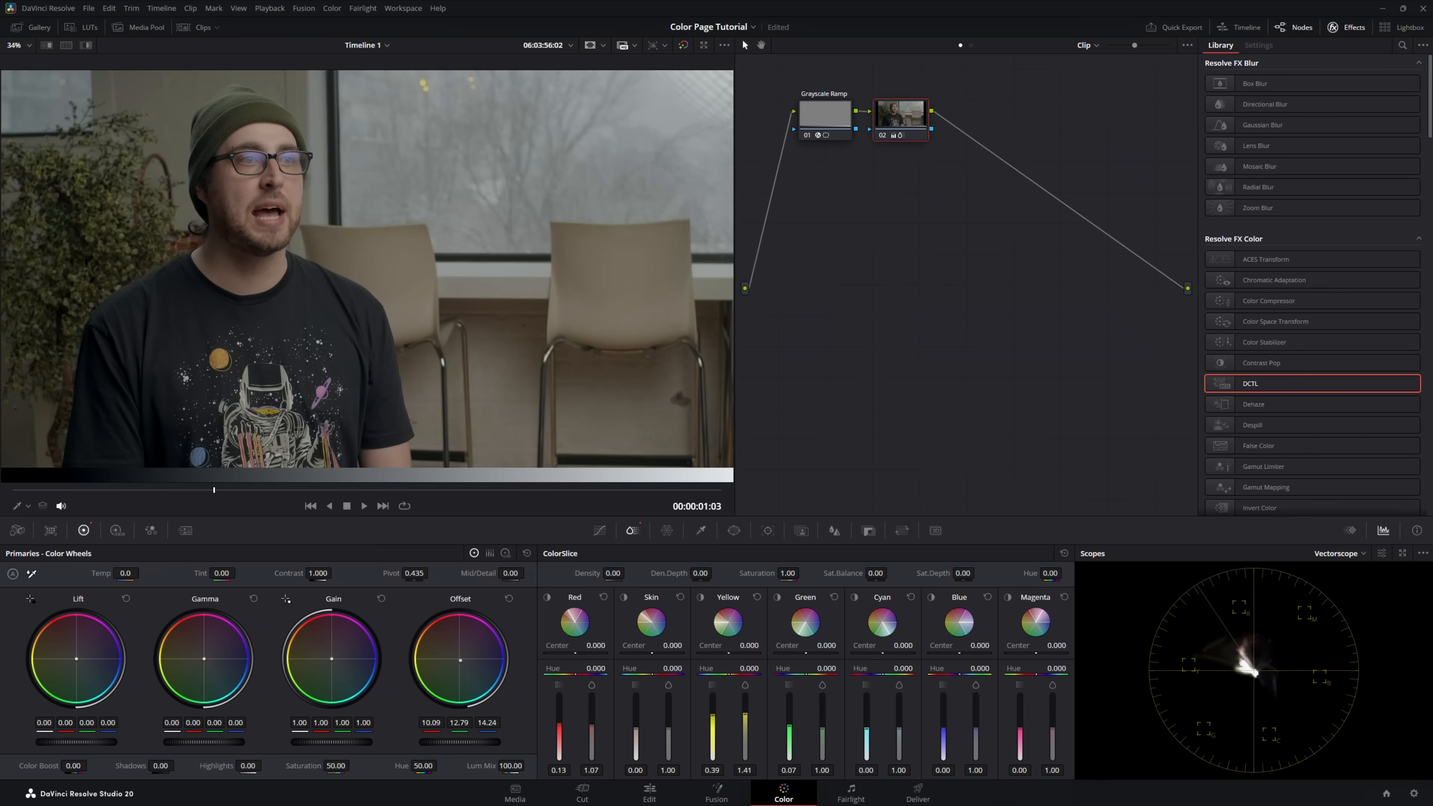
pyautogui.click(1064, 553)
# - Reset the Offset wheel on node 02 and add a circle power window
pyautogui.click(733, 531)
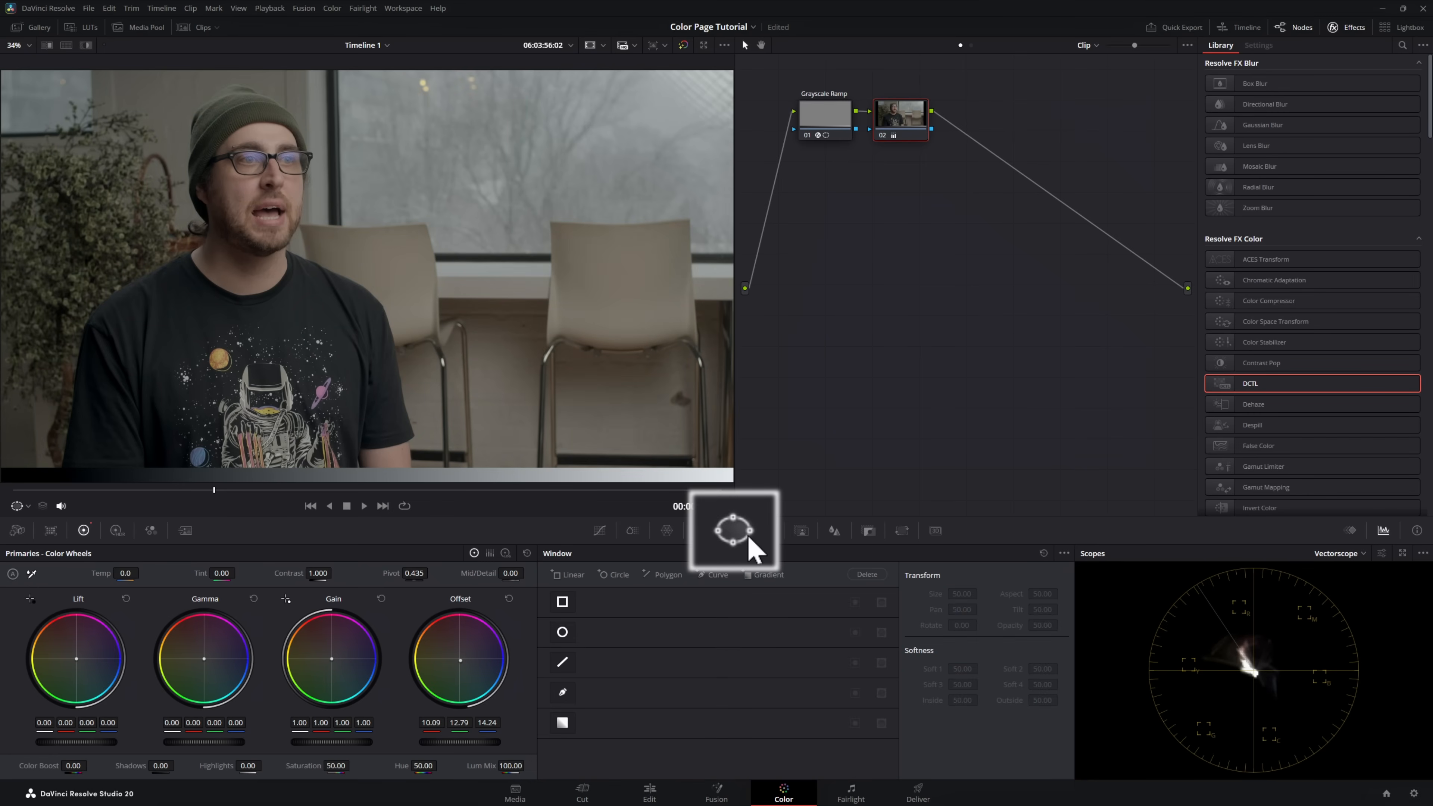
pyautogui.click(509, 598)
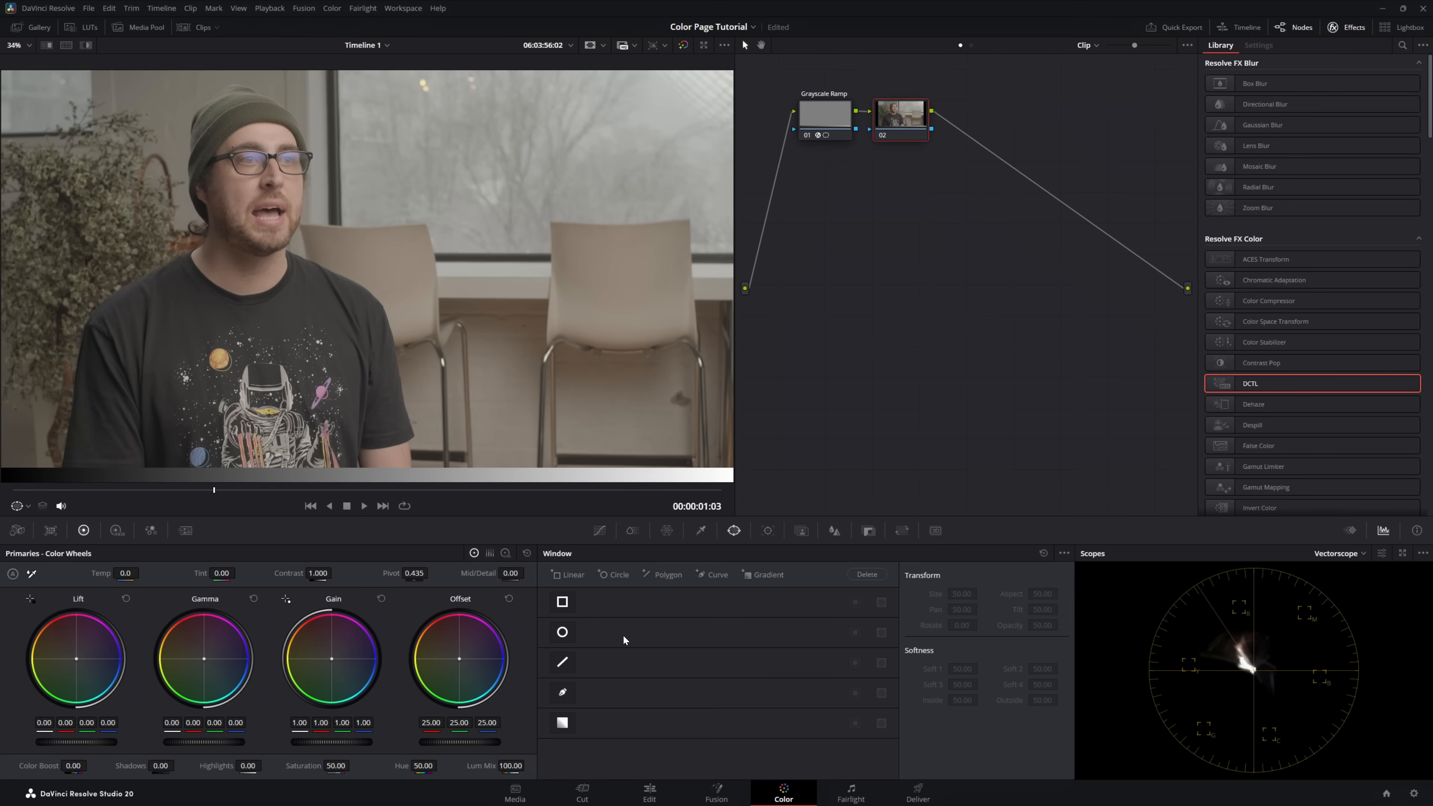
pyautogui.click(562, 633)
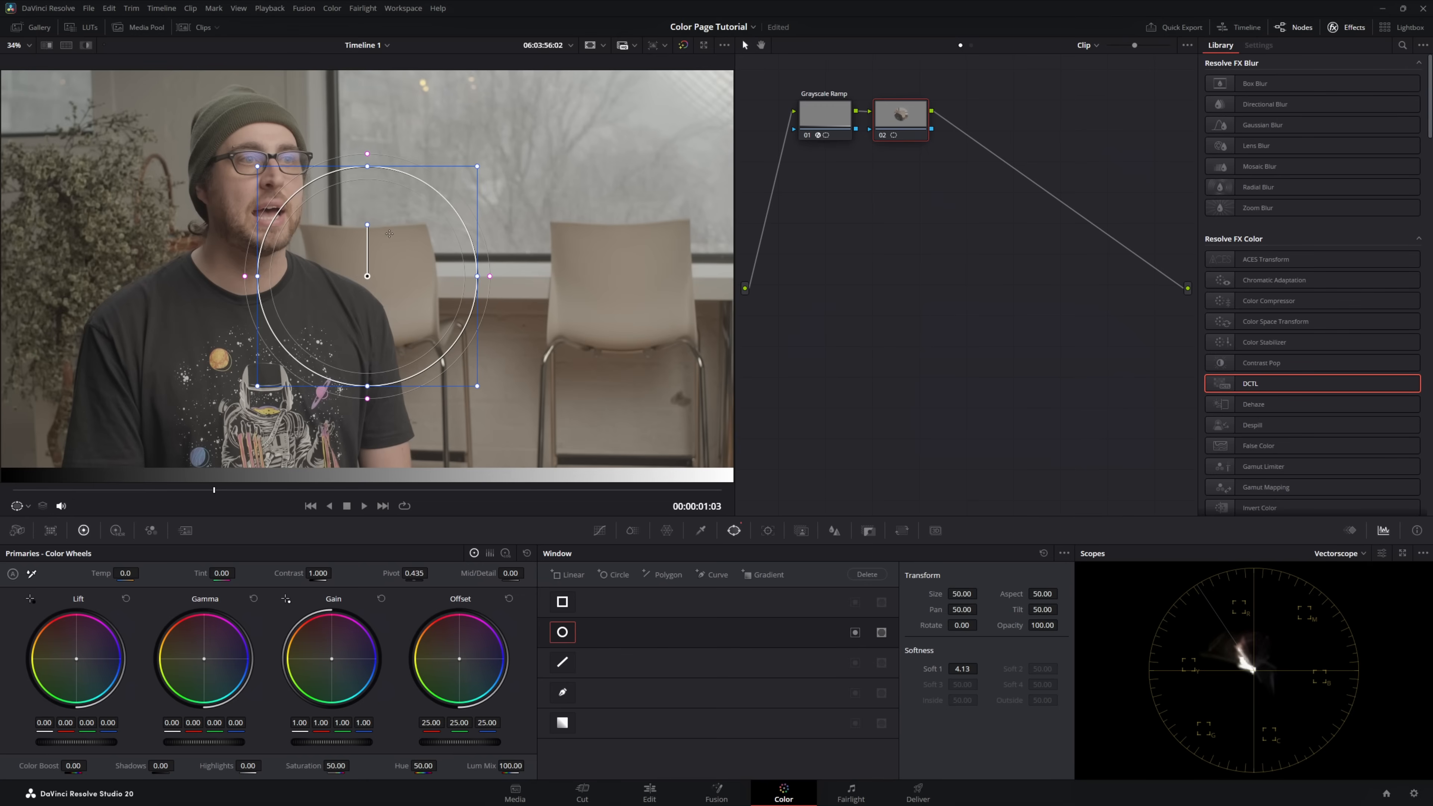
# - Center the circle window on the man and enlarge it to size about 66, aspect about 43 and softness about 13
pyautogui.scroll(-5, 371, 258)
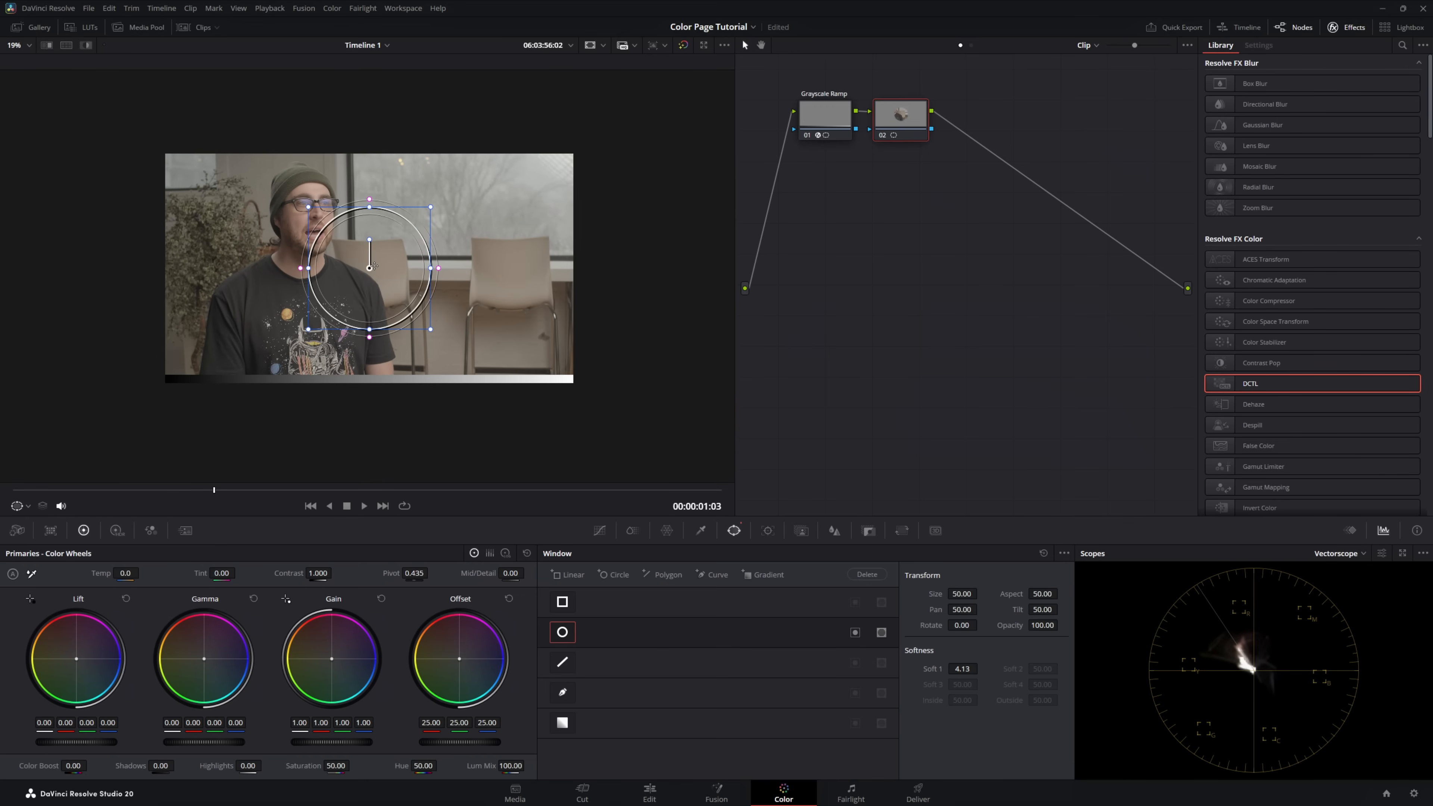
pyautogui.moveTo(370, 268); pyautogui.dragTo(312, 255)
pyautogui.moveTo(312, 325); pyautogui.dragTo(327, 357)
pyautogui.moveTo(373, 256); pyautogui.dragTo(505, 267)
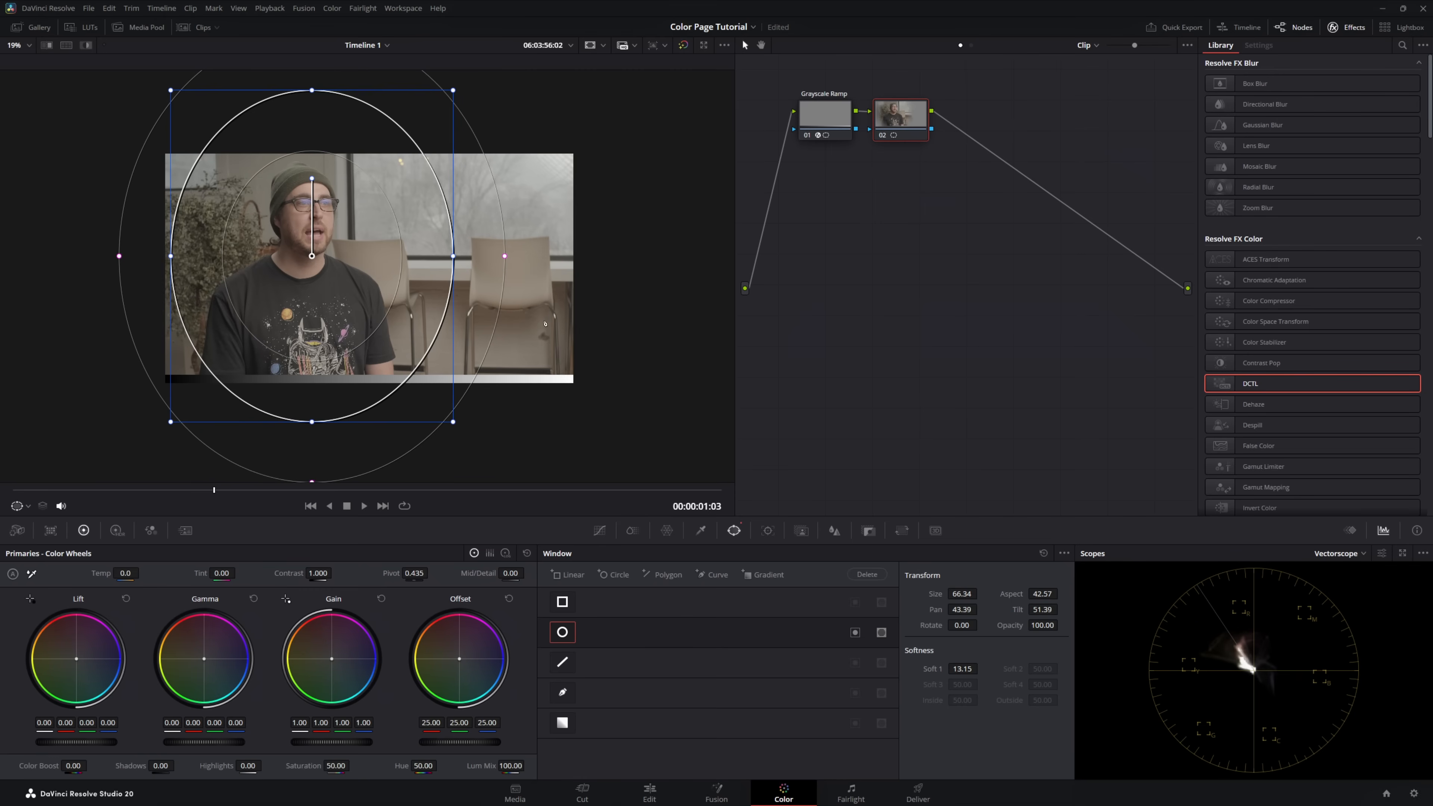
# - Raise the Offset inside the circle window to 38.00 and turn off the window overlay in the viewer
pyautogui.moveTo(451, 742); pyautogui.dragTo(508, 742)
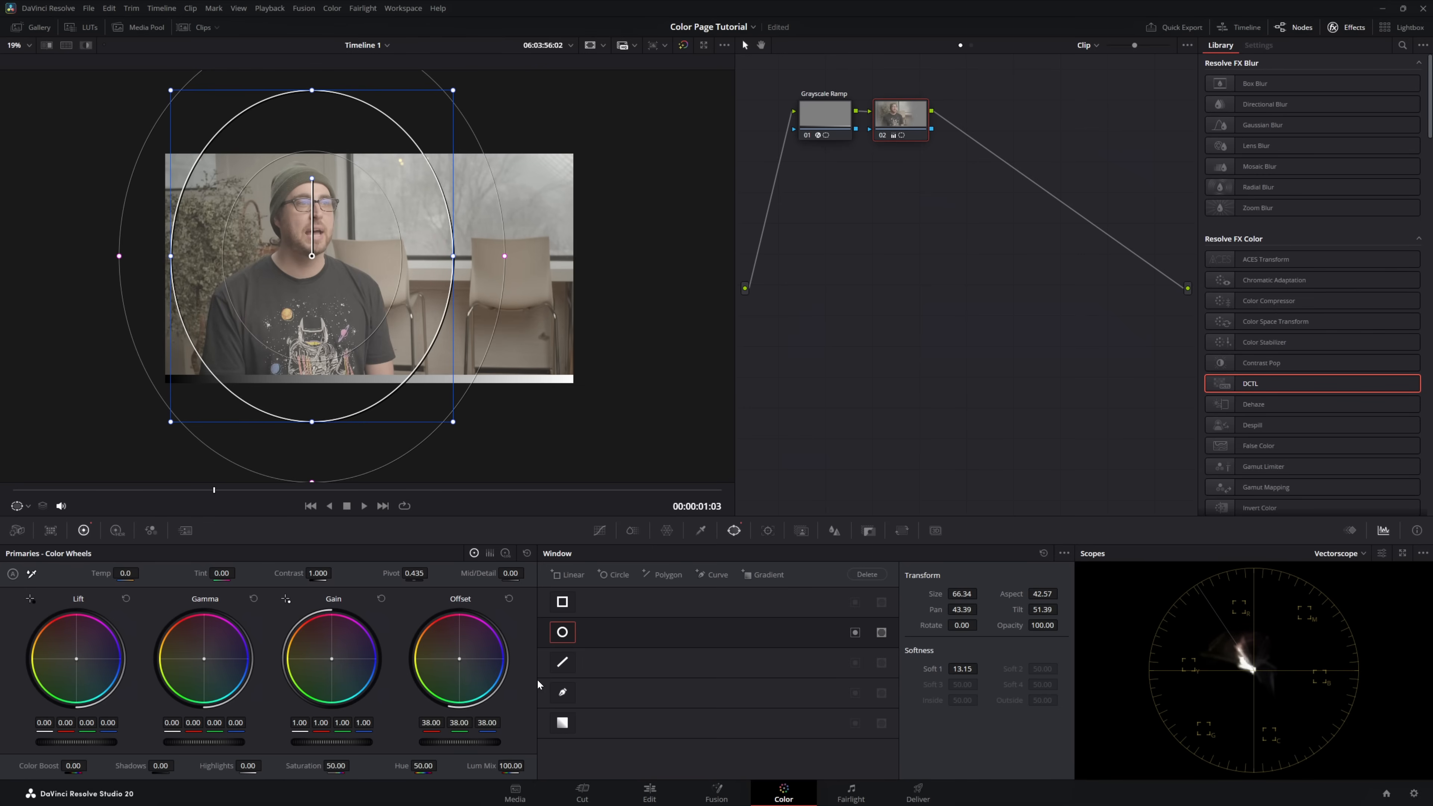
pyautogui.click(29, 506)
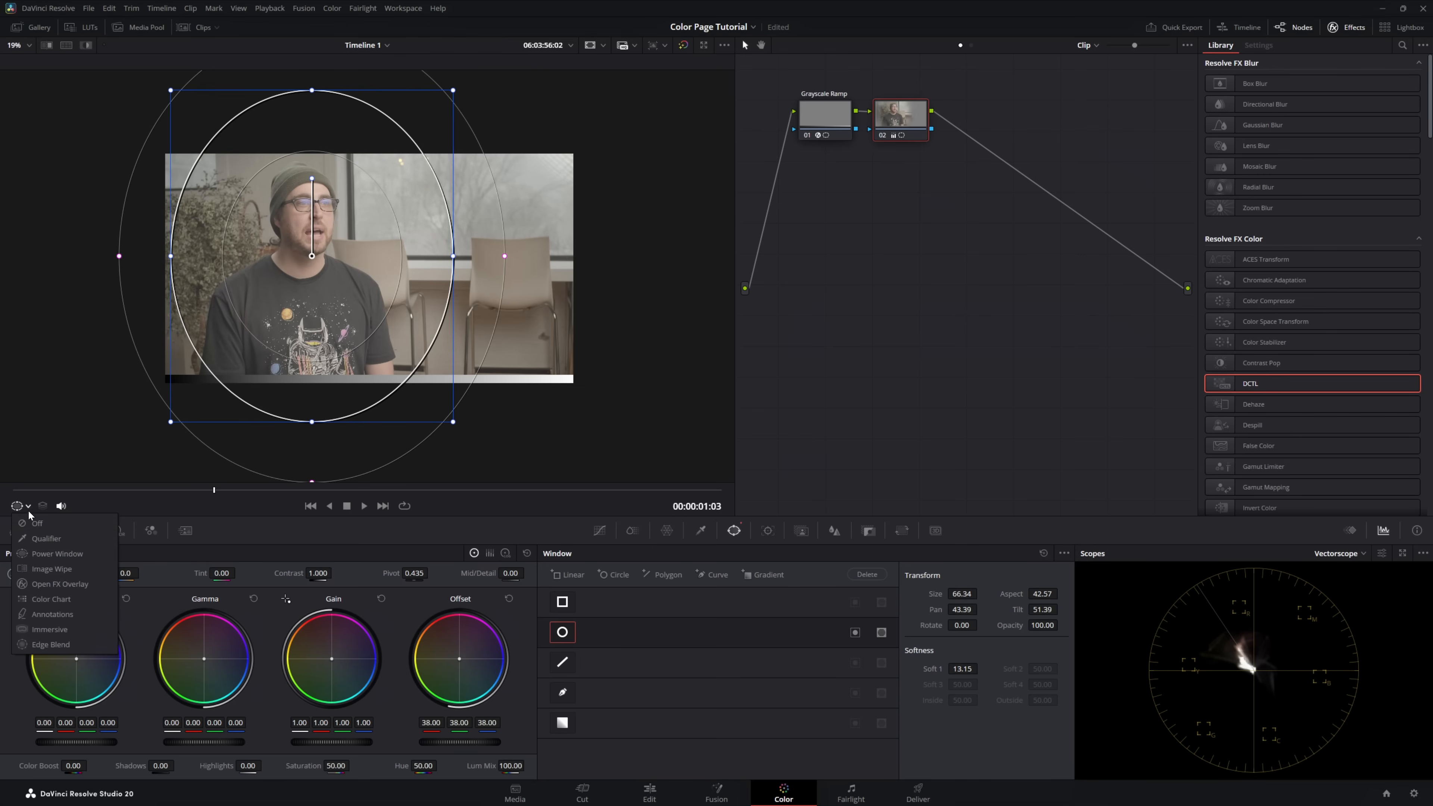
pyautogui.click(35, 523)
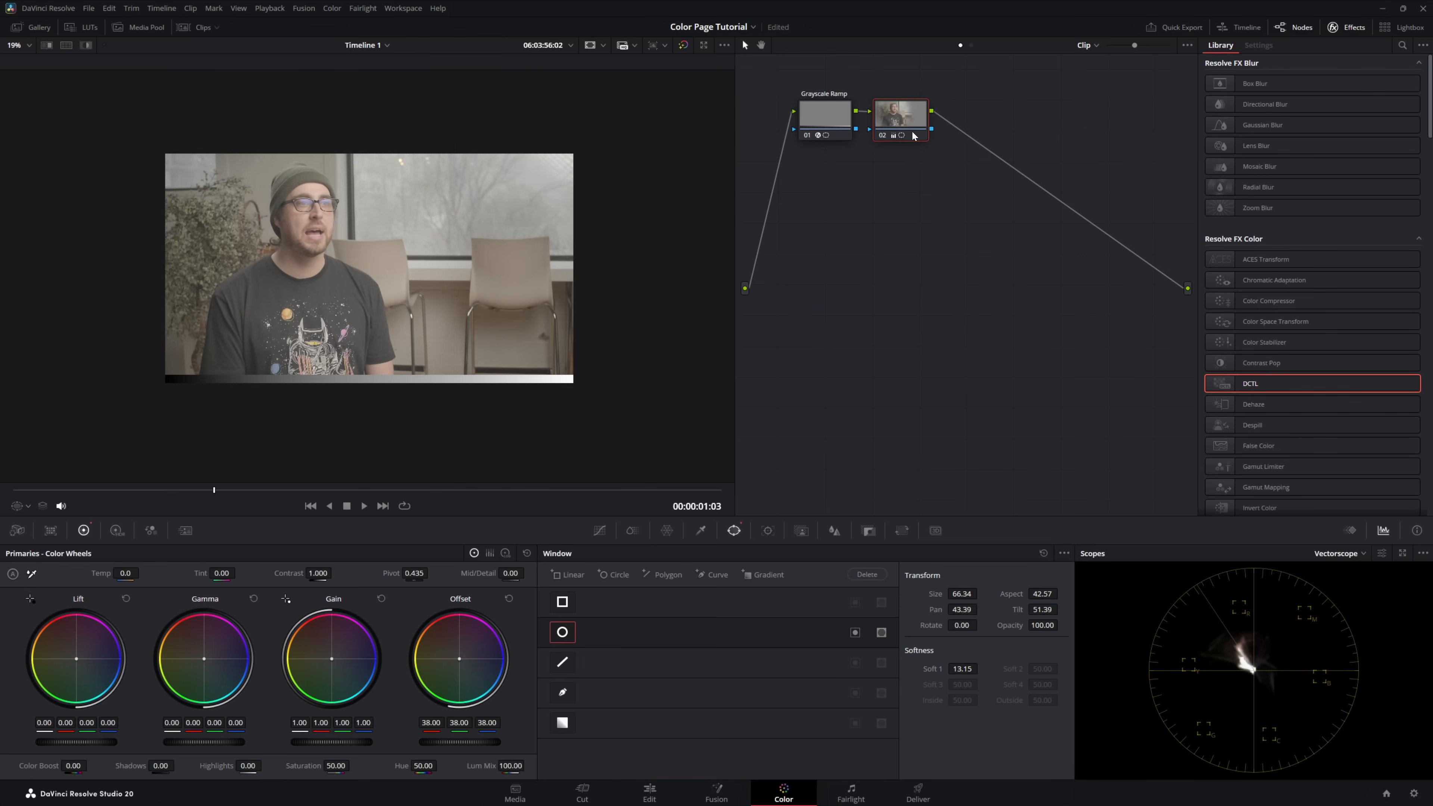
# - Toggle node 02 off and on repeatedly to compare the image with and without the windowed brightening
pyautogui.hotkey('ctrl', 'd')
pyautogui.hotkey('ctrl', 'd')
pyautogui.hotkey('ctrl', 'd')
pyautogui.hotkey('ctrl', 'd')
pyautogui.hotkey('ctrl', 'd')
pyautogui.hotkey('ctrl', 'd')
pyautogui.hotkey('ctrl', 'd')
pyautogui.hotkey('ctrl', 'd')
pyautogui.scroll(3, 315, 246)
pyautogui.hotkey('ctrl', 'd')
pyautogui.hotkey('ctrl', 'd')
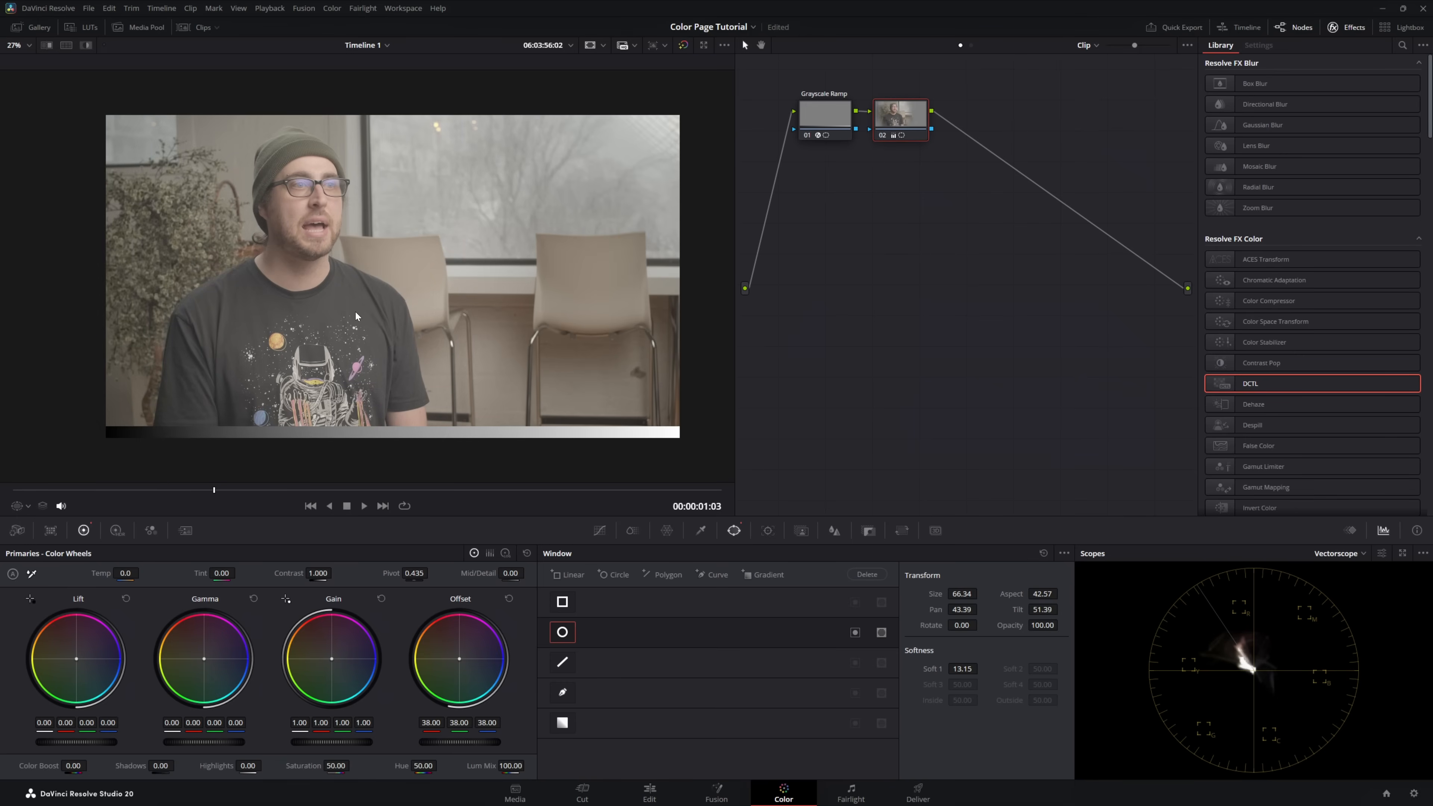
# - View the Tracker palette, return to Custom Curves, and reset all grades and nodes on the clip
pyautogui.click(768, 531)
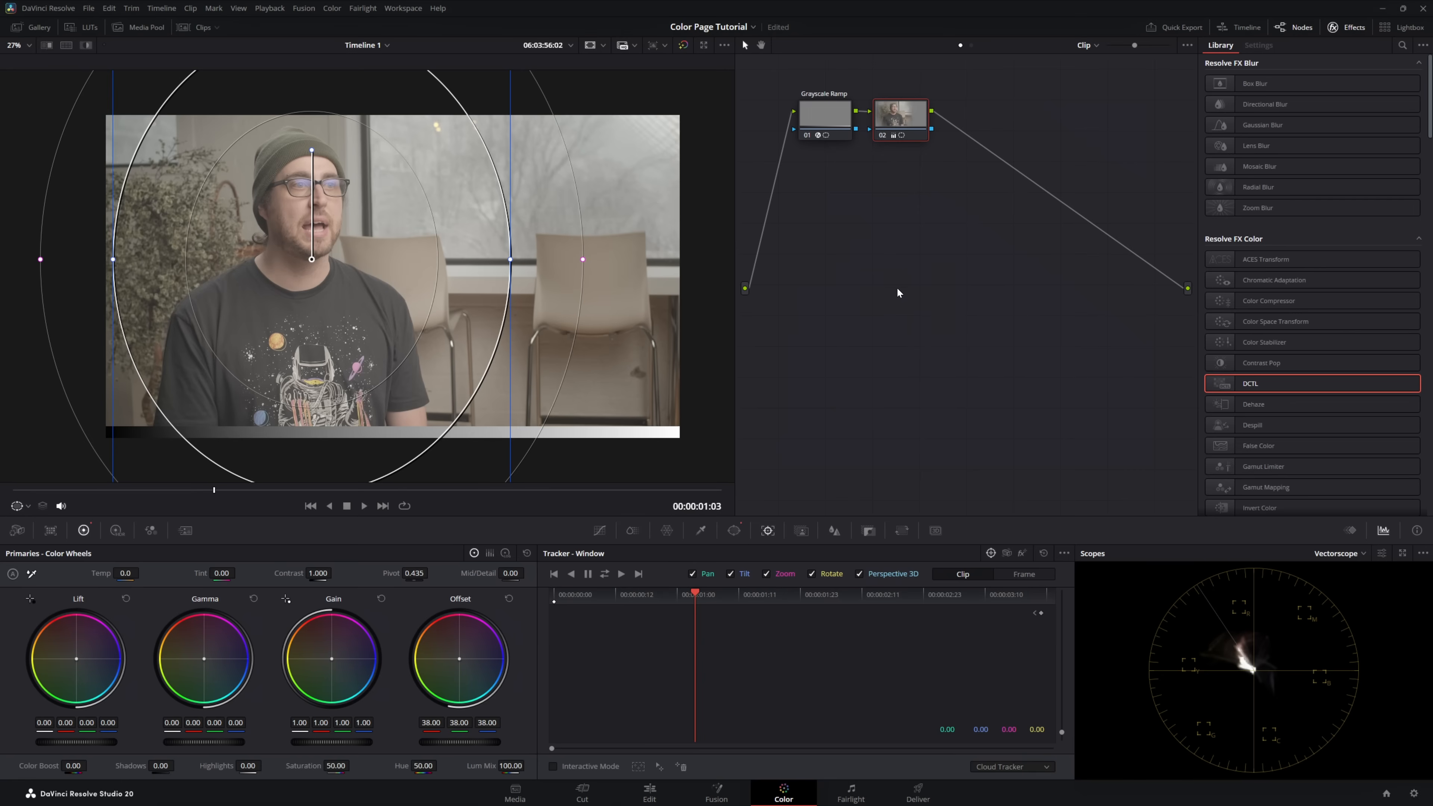
pyautogui.click(601, 531)
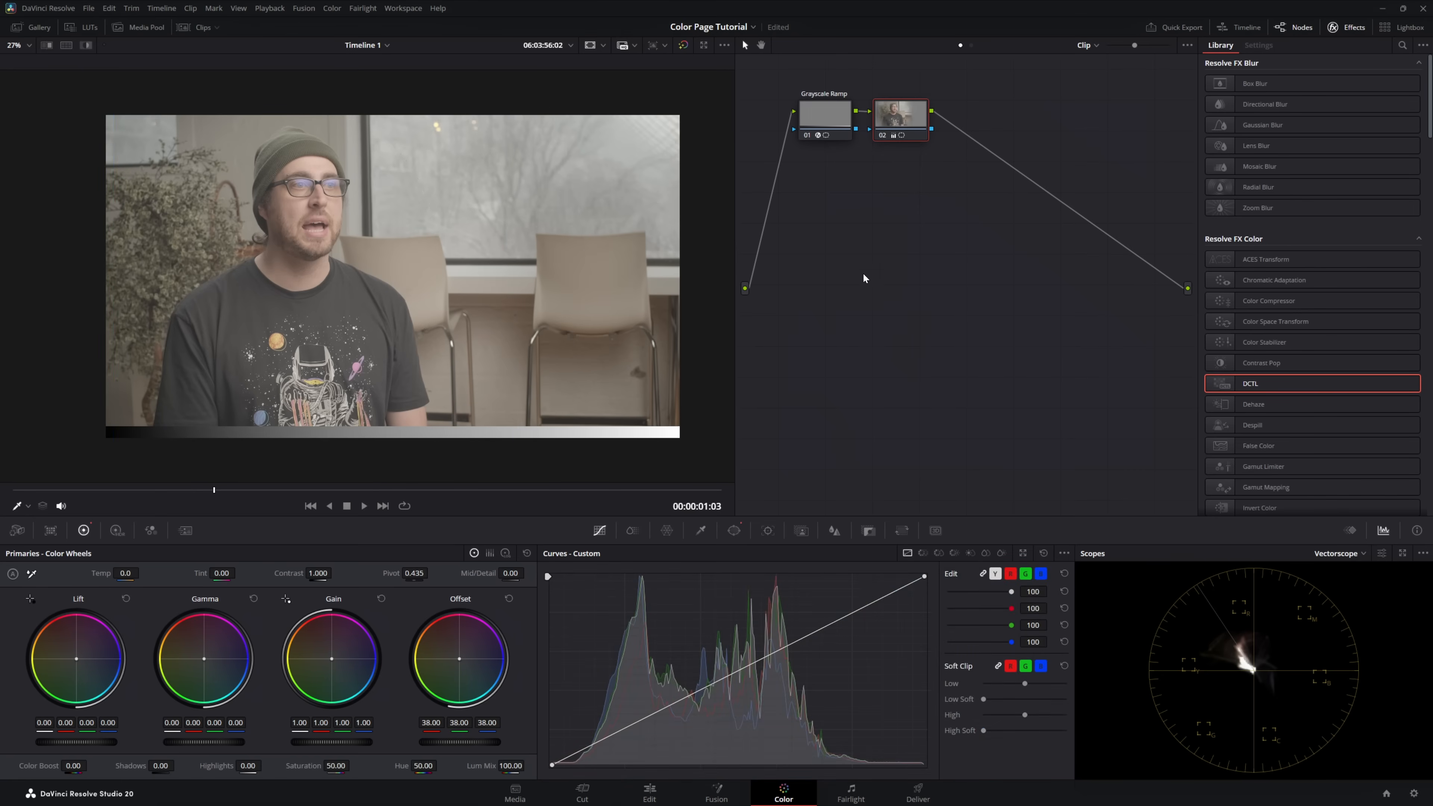
pyautogui.rightClick(863, 248)
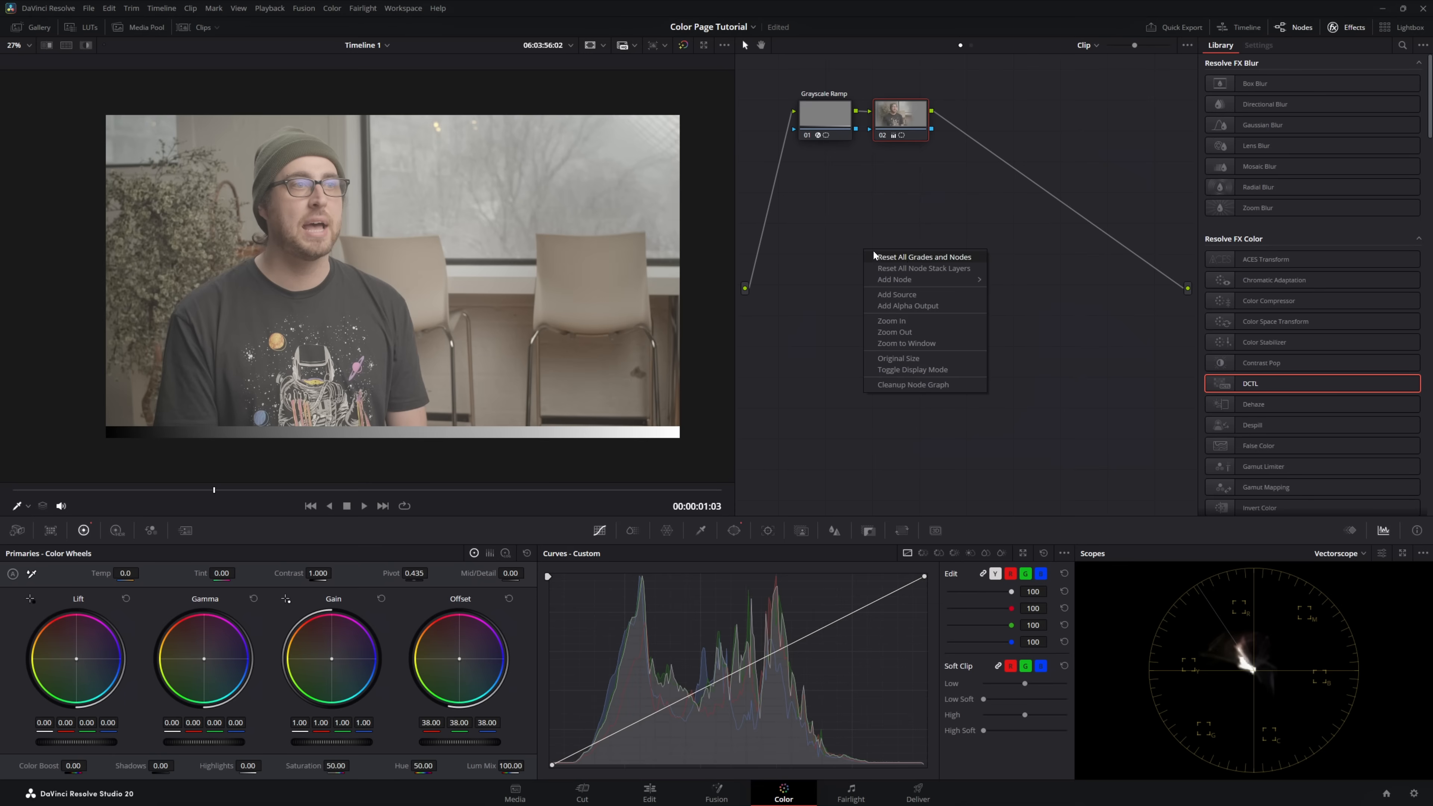
pyautogui.click(925, 259)
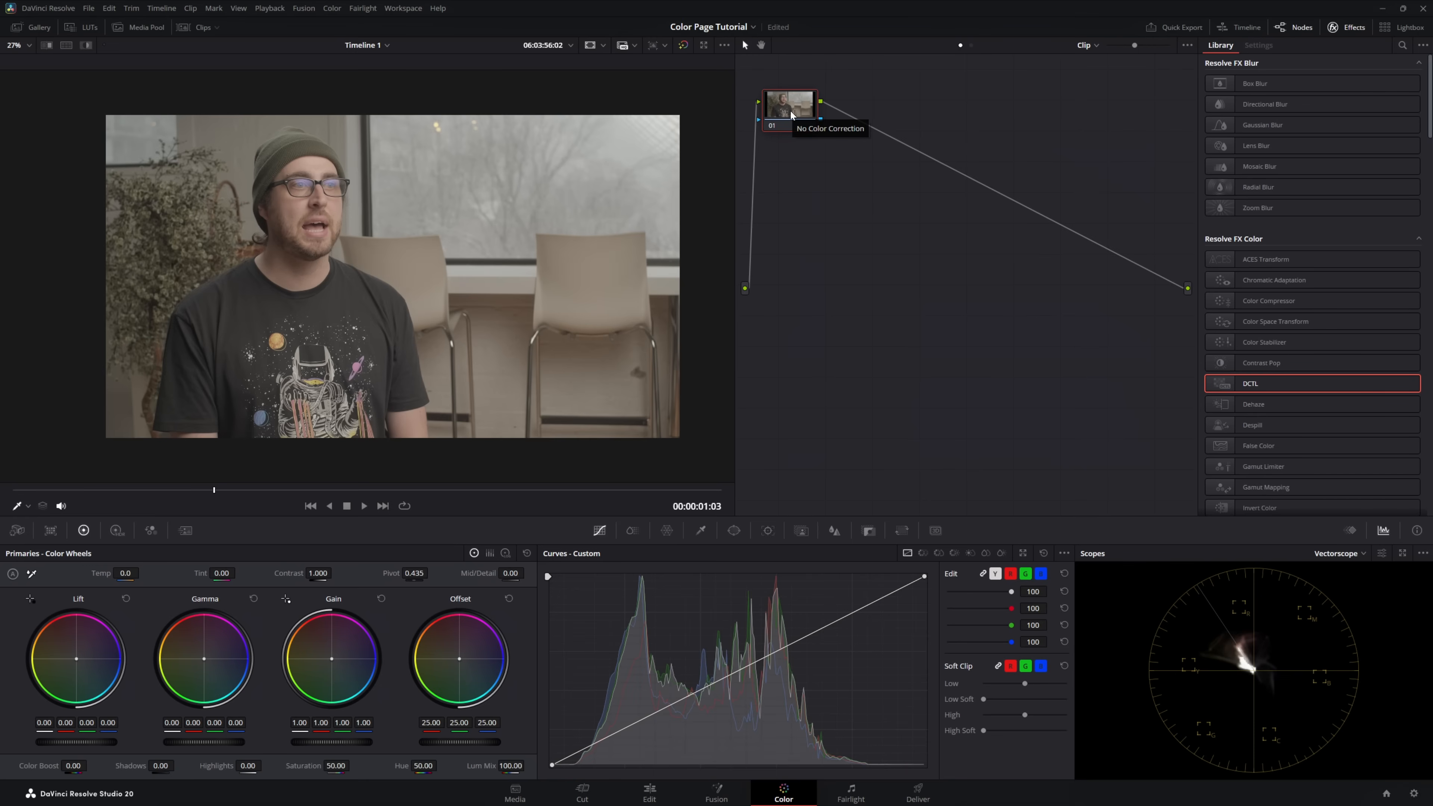
# - Move the single node toward the middle of the node graph and add one serial node after it and one before it
pyautogui.moveTo(797, 115); pyautogui.dragTo(803, 254)
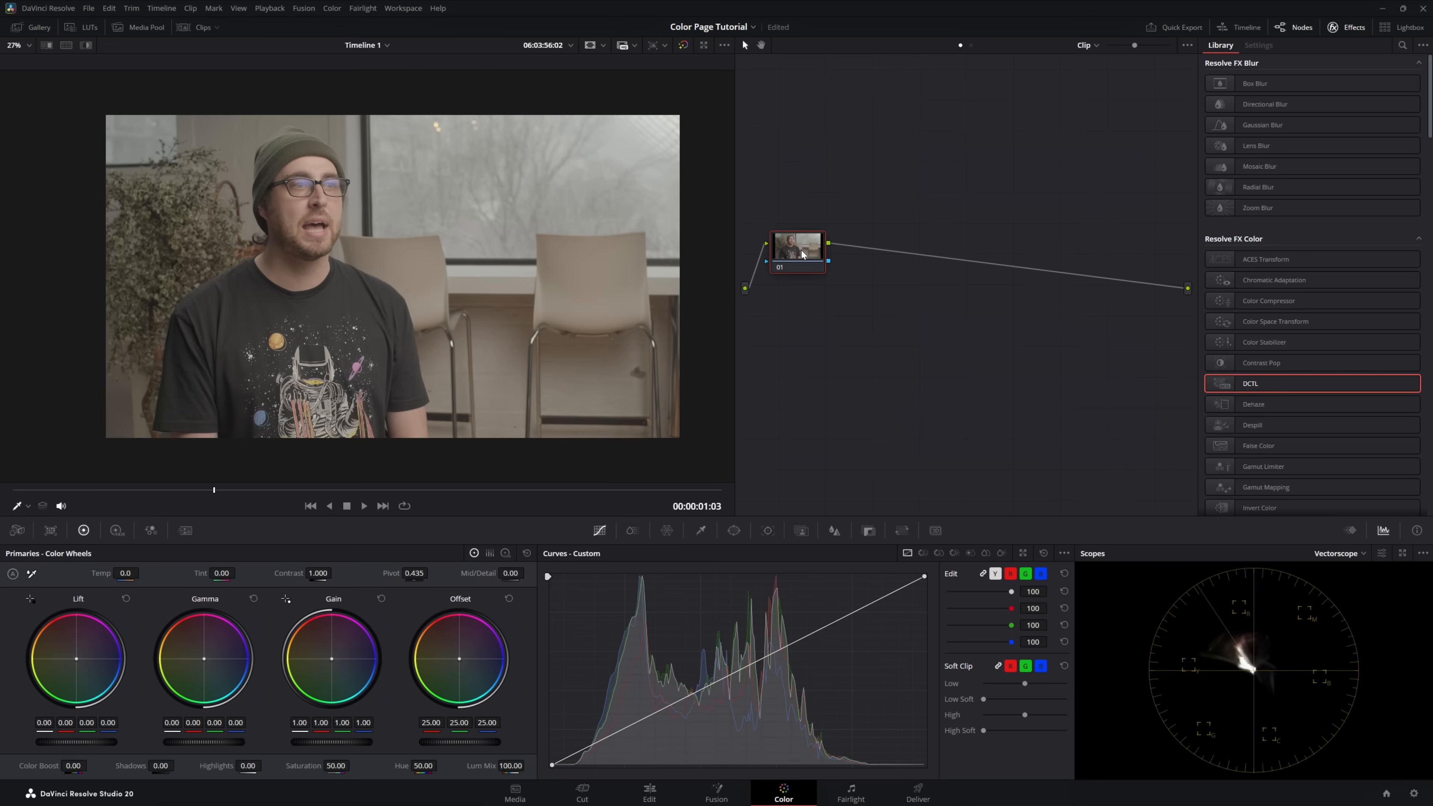
pyautogui.moveTo(803, 255); pyautogui.dragTo(915, 251)
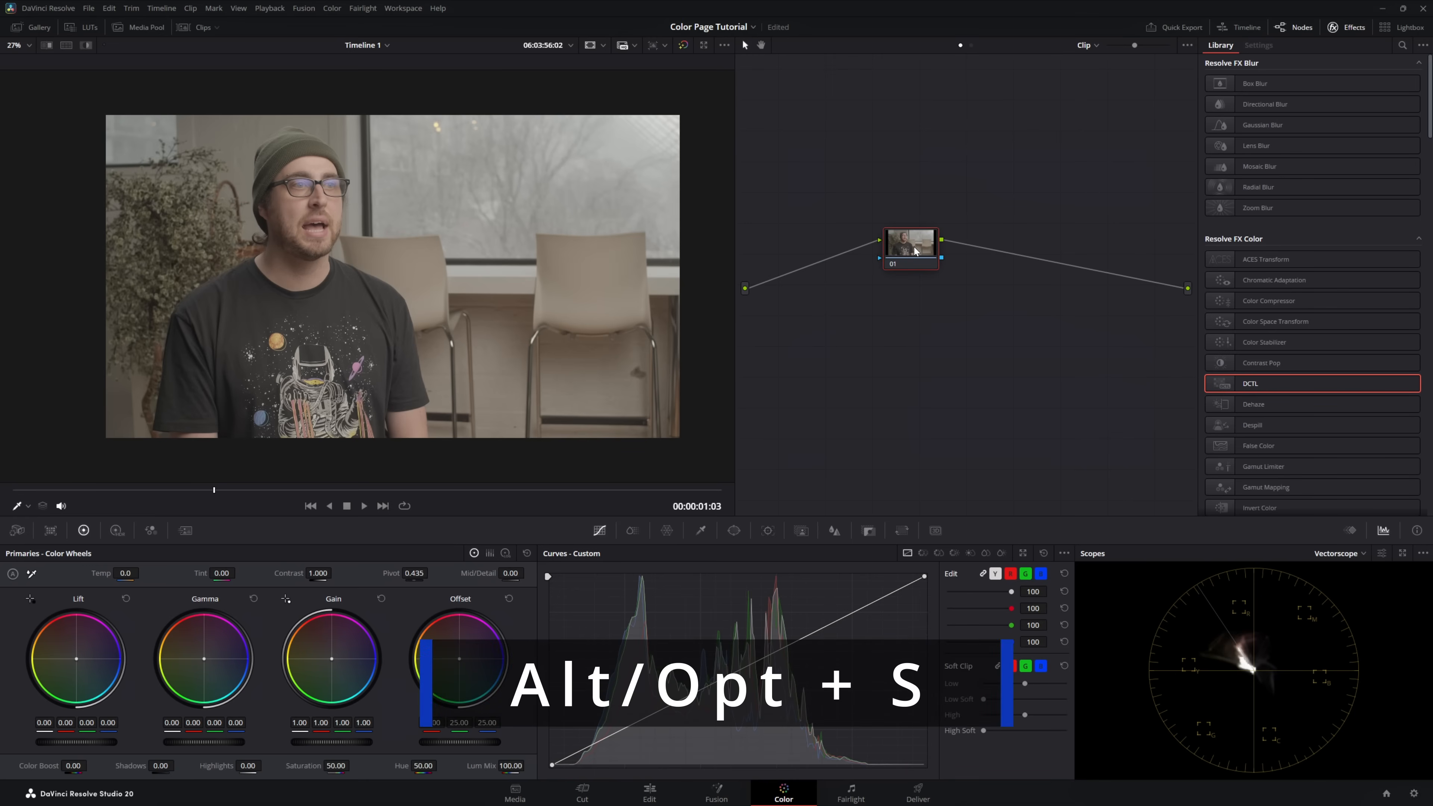
pyautogui.hotkey('alt', 's')
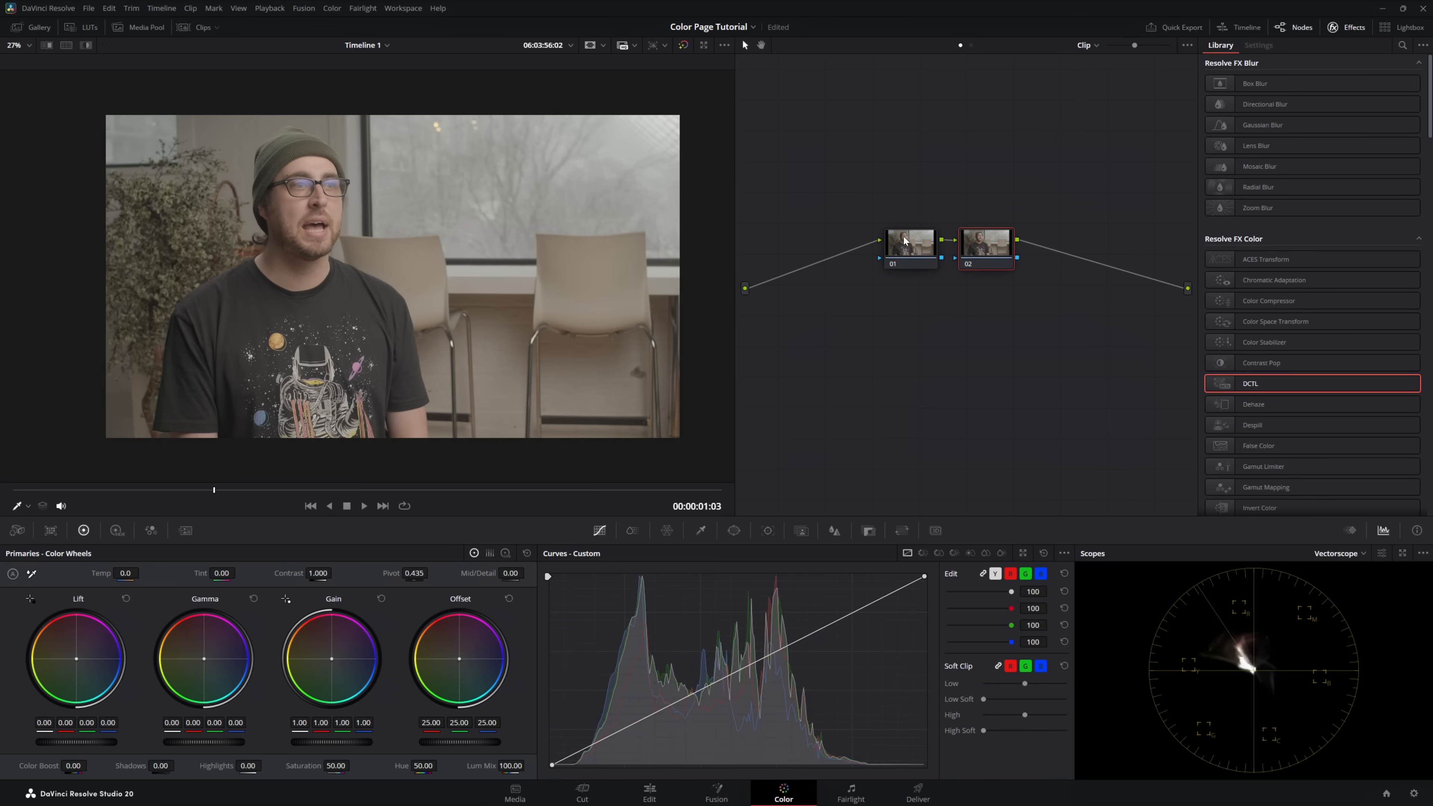
pyautogui.click(912, 247)
pyautogui.hotkey('shift', 's')
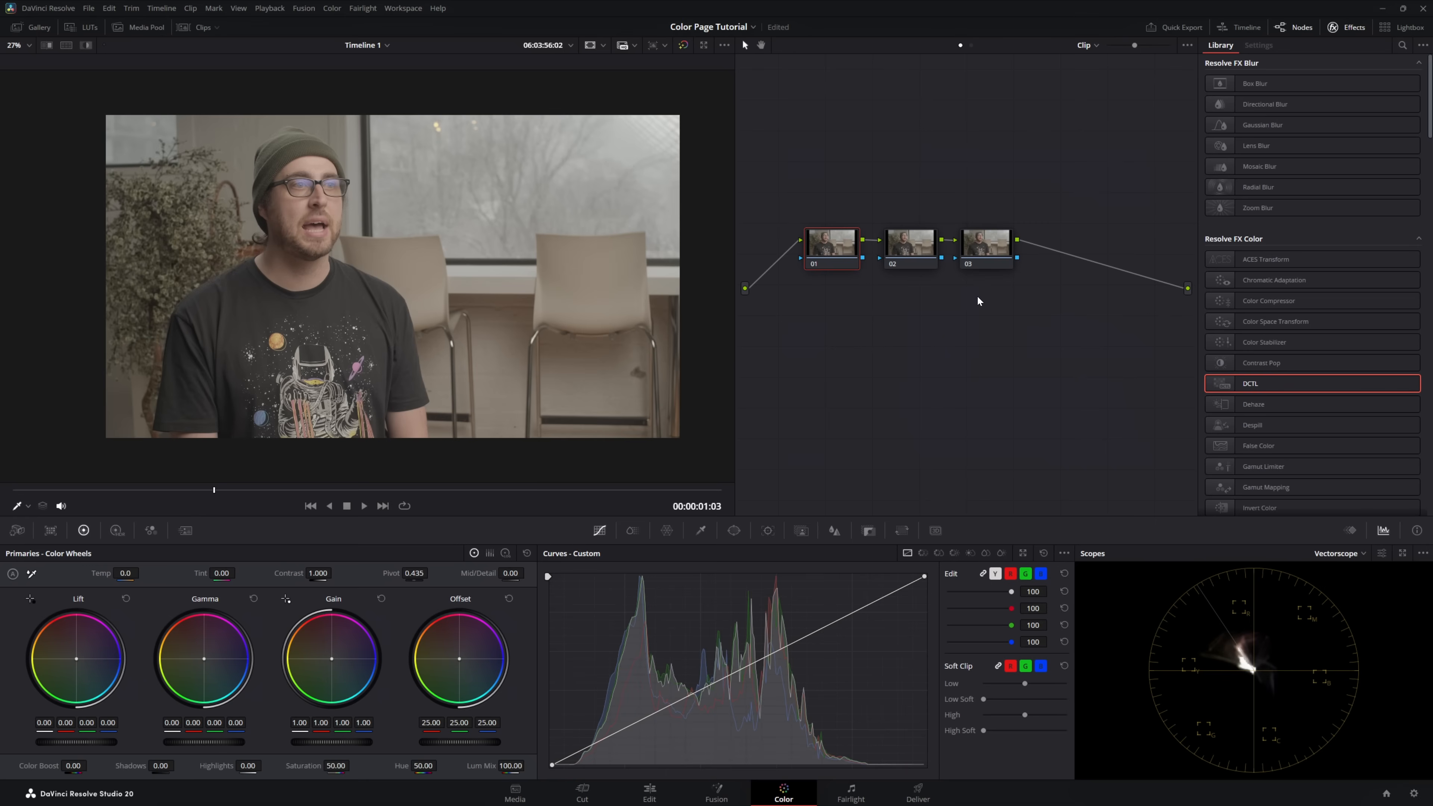
# - Label nodes 01, 02 and 03 as Exposure, Balance and Contrast respectively
pyautogui.rightClick(821, 242)
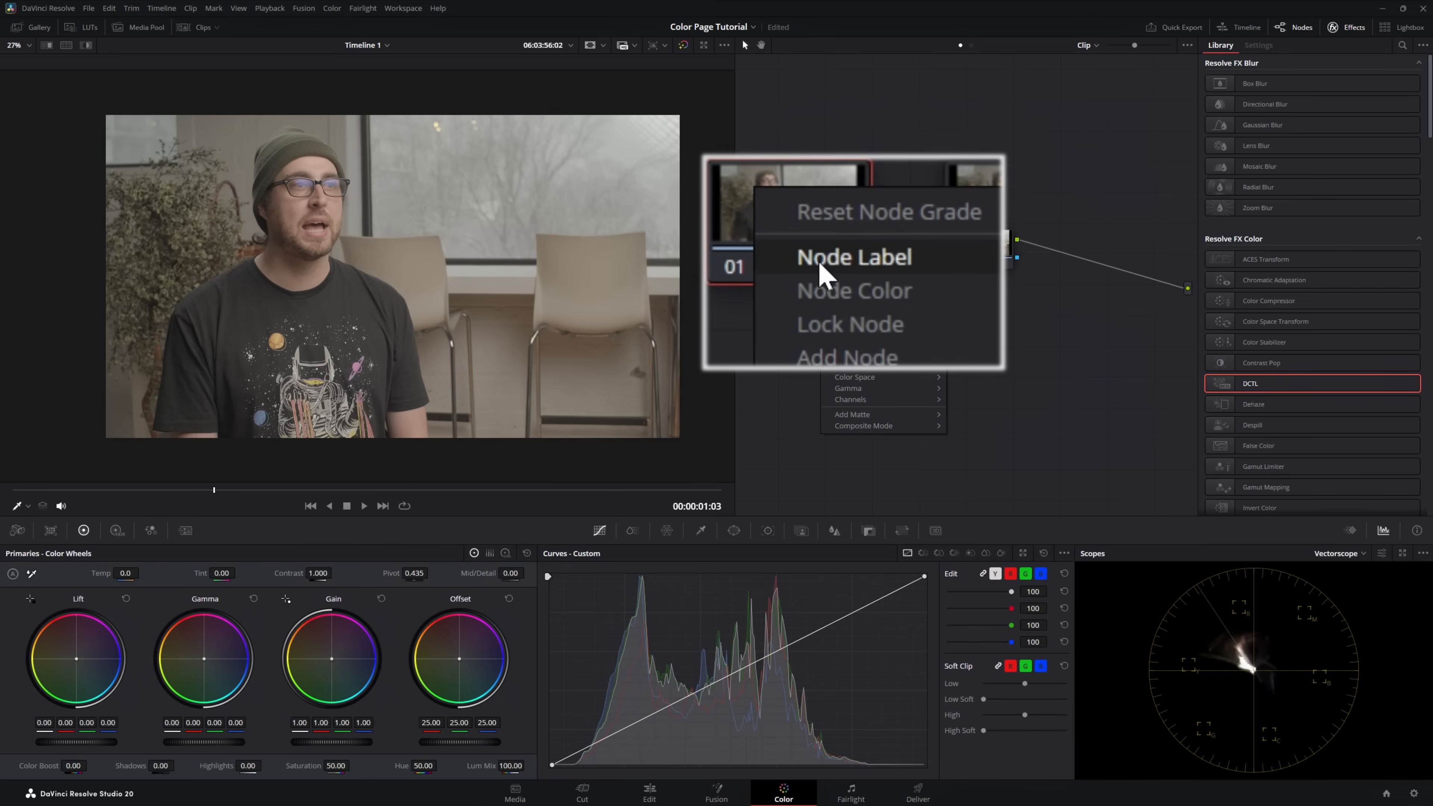
pyautogui.click(842, 261)
pyautogui.write('Exposure')
pyautogui.press('Return')
pyautogui.rightClick(942, 262)
pyautogui.click(956, 282)
pyautogui.write('Balance')
pyautogui.click(972, 244)
pyautogui.rightClick(972, 243)
pyautogui.click(998, 266)
pyautogui.write('Contrast')
# - Lower the Exposure node's Offset to 17.20 and shift the Balance node's Offset color to 22.27, 25.13 and 26.83
pyautogui.click(836, 253)
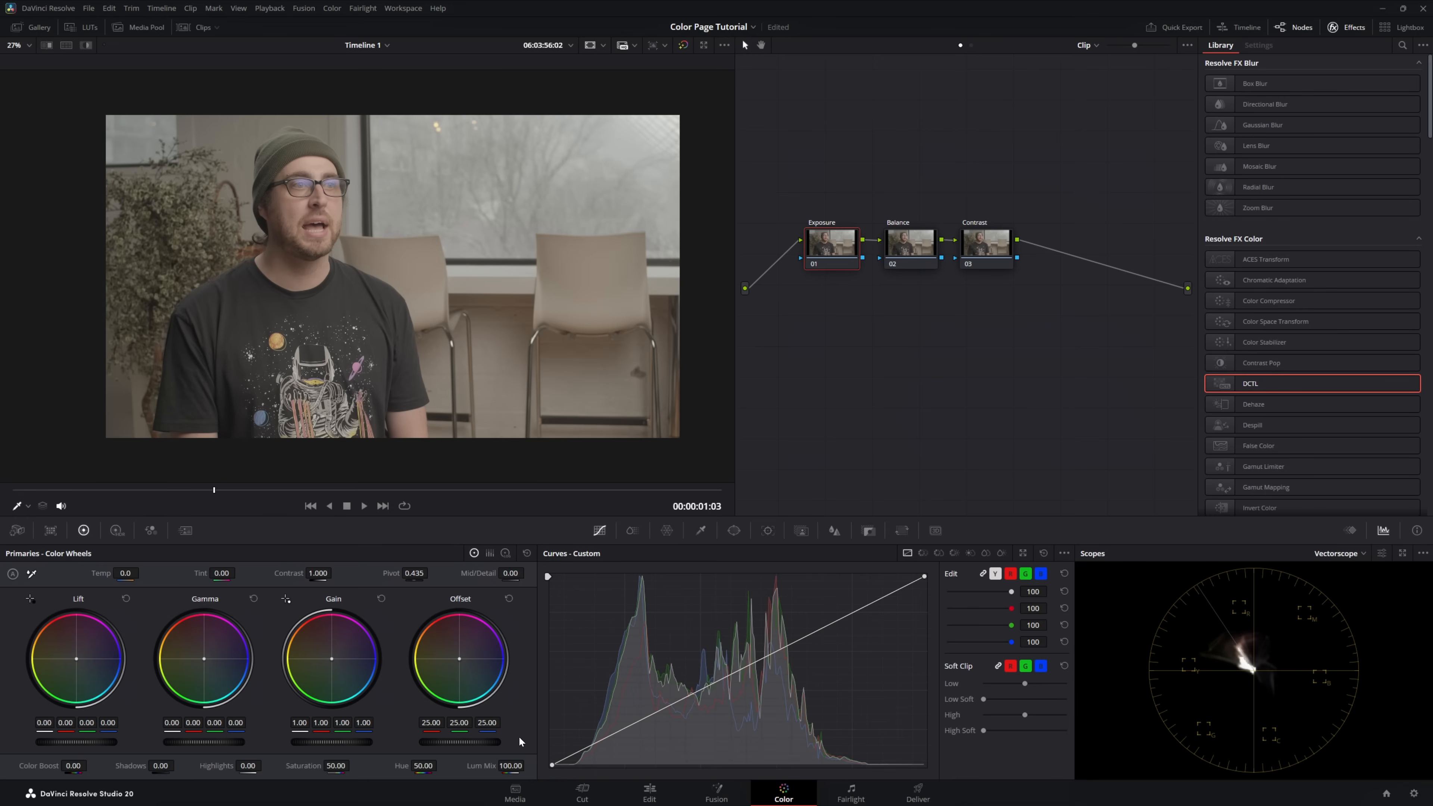
pyautogui.moveTo(460, 741); pyautogui.dragTo(408, 742)
pyautogui.click(909, 235)
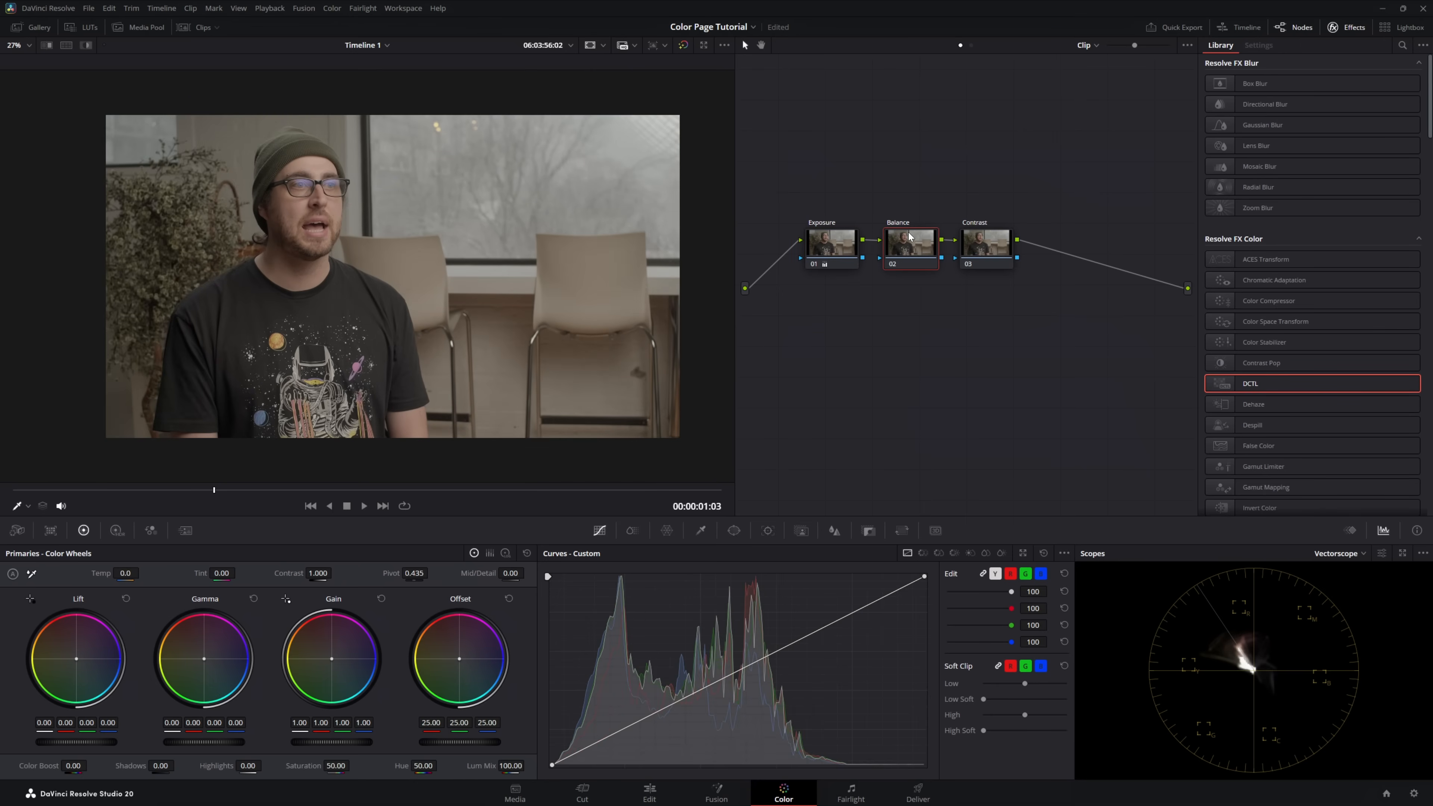
pyautogui.moveTo(461, 658); pyautogui.dragTo(462, 661)
# - Set Contrast to 1.286 and Pivot to 0.655 on the Contrast node
pyautogui.click(972, 256)
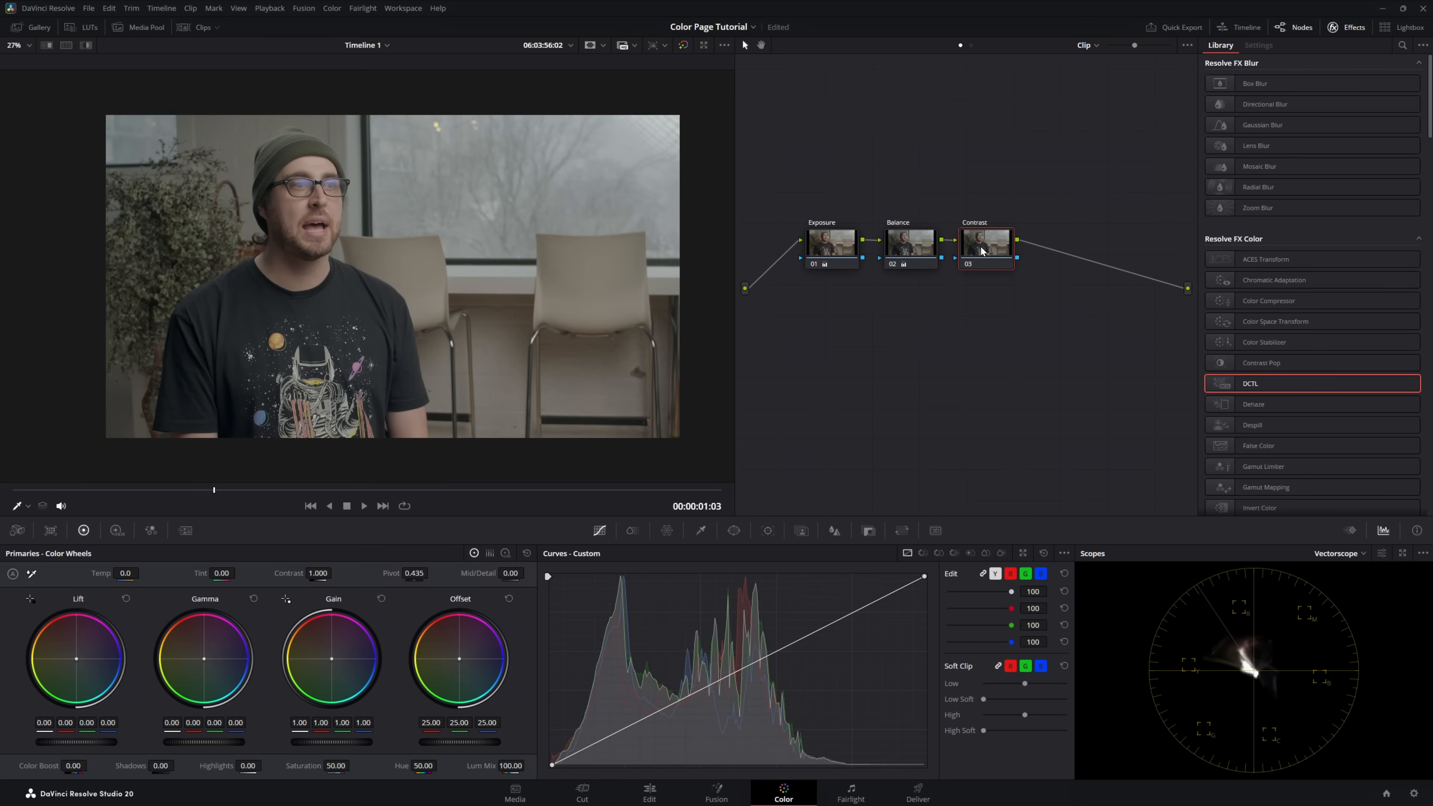
pyautogui.moveTo(335, 573); pyautogui.dragTo(338, 574)
pyautogui.moveTo(431, 573); pyautogui.dragTo(432, 573)
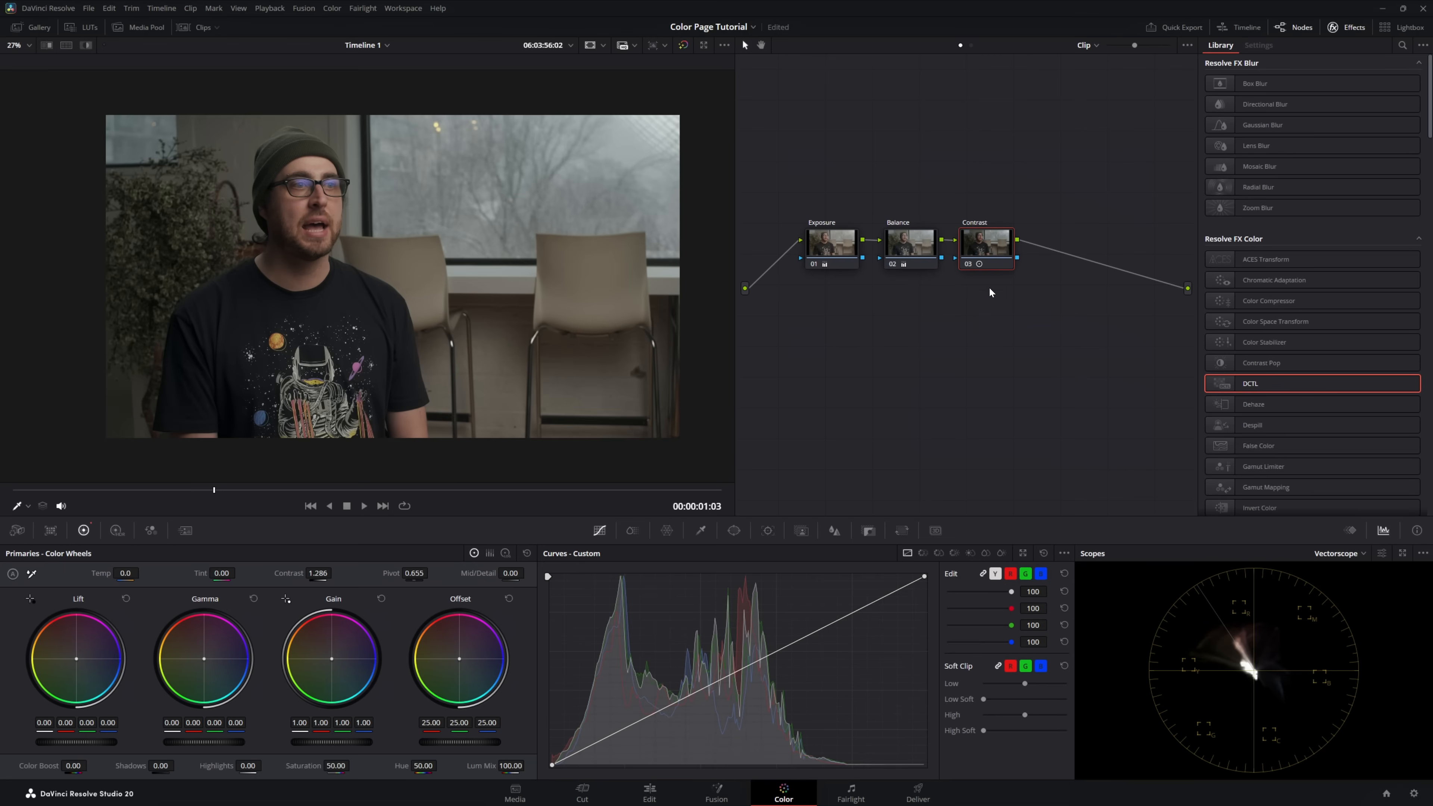
# - Review the settings of the labeled nodes and raise the Exposure node's Offset to 23.95
pyautogui.click(834, 245)
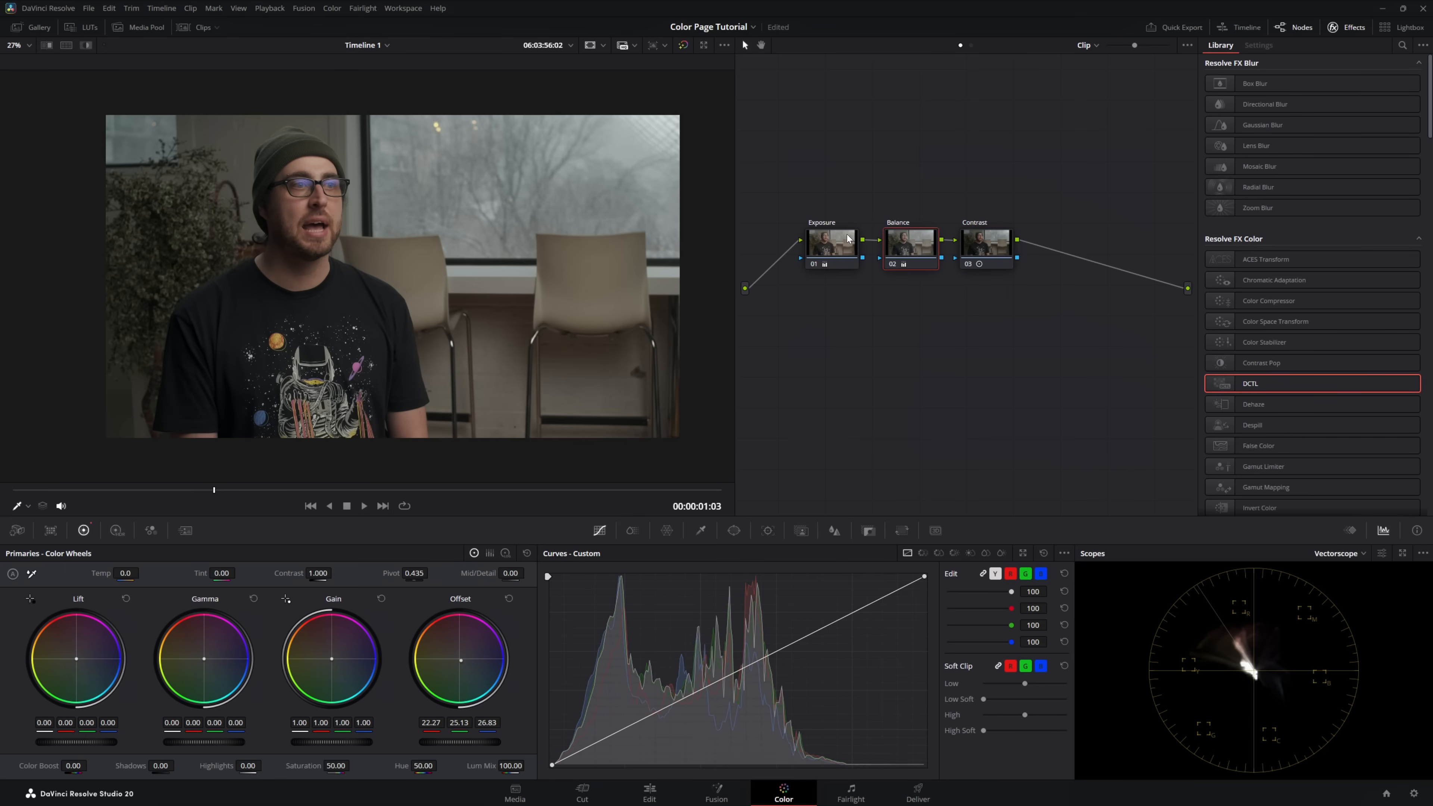
pyautogui.click(995, 248)
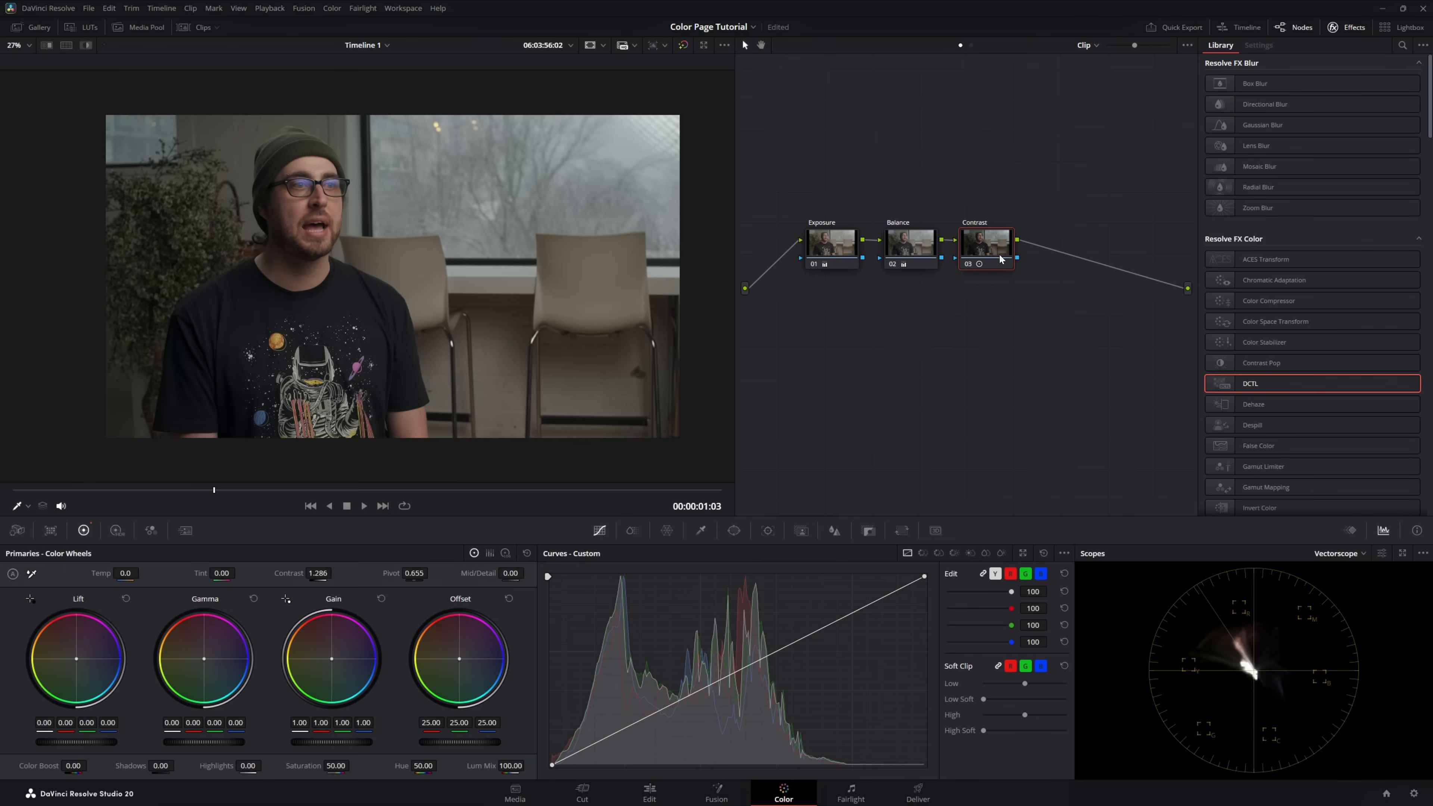
pyautogui.click(839, 232)
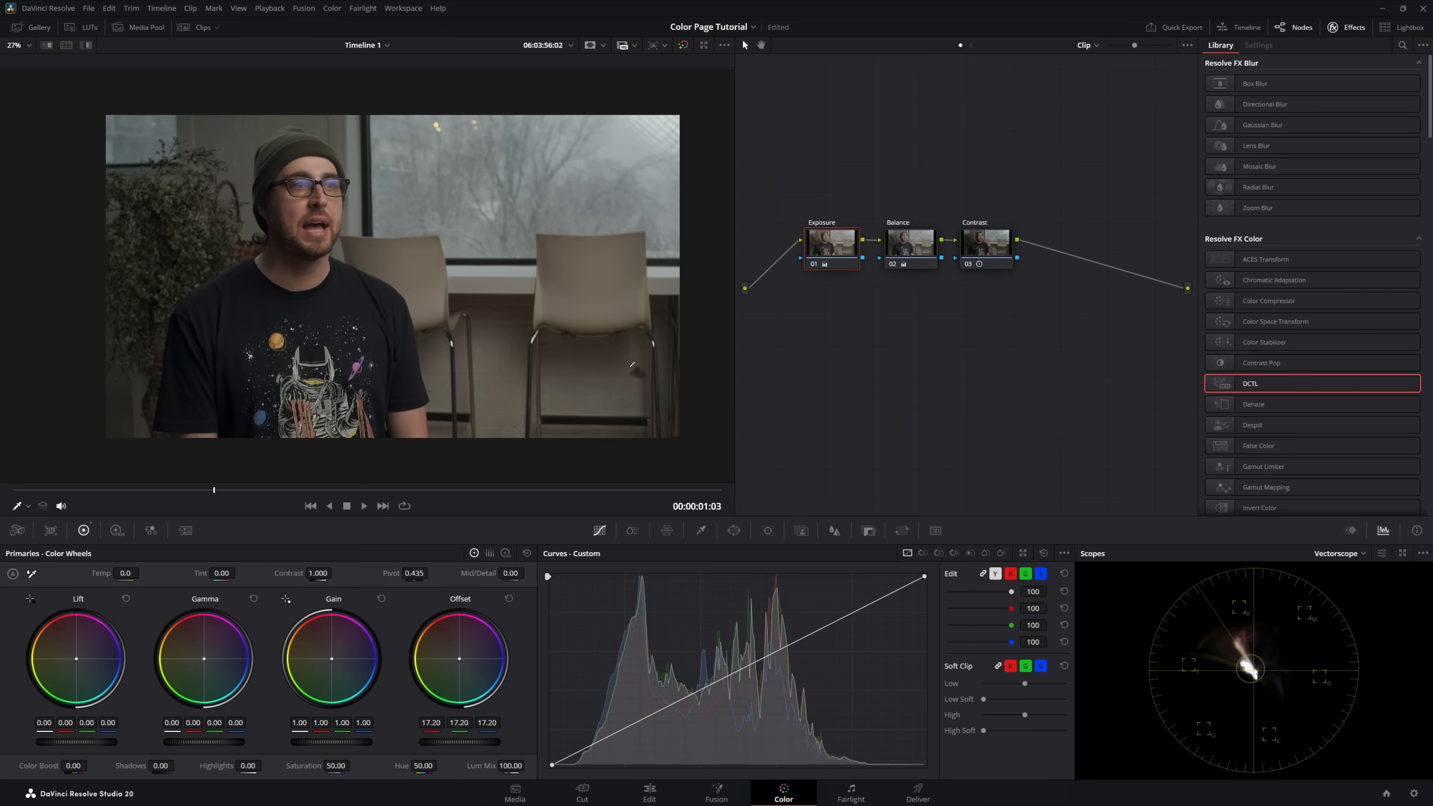
pyautogui.moveTo(459, 742); pyautogui.dragTo(485, 742)
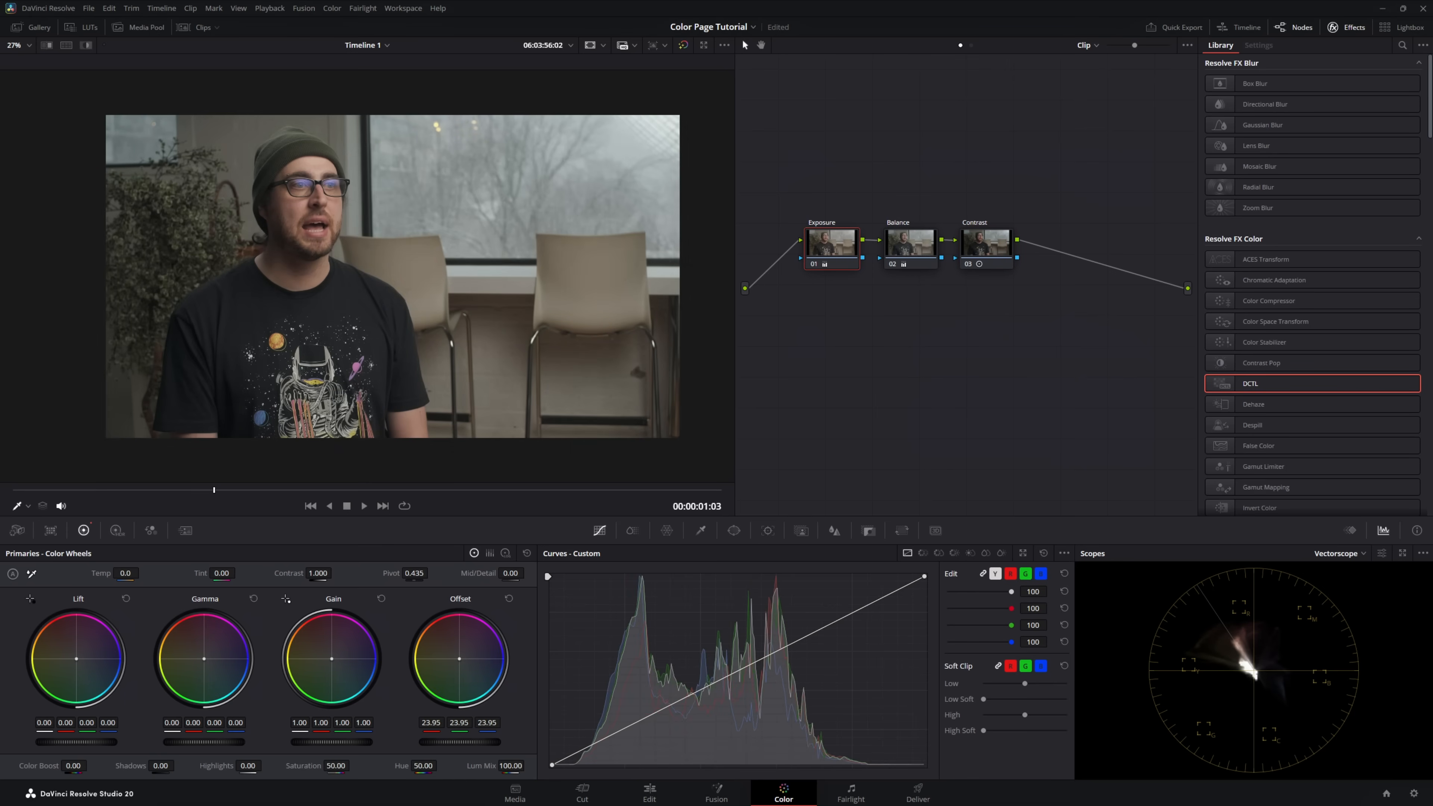
# - Compare the shot with the Balance node disabled and re-enabled several times
pyautogui.click(996, 244)
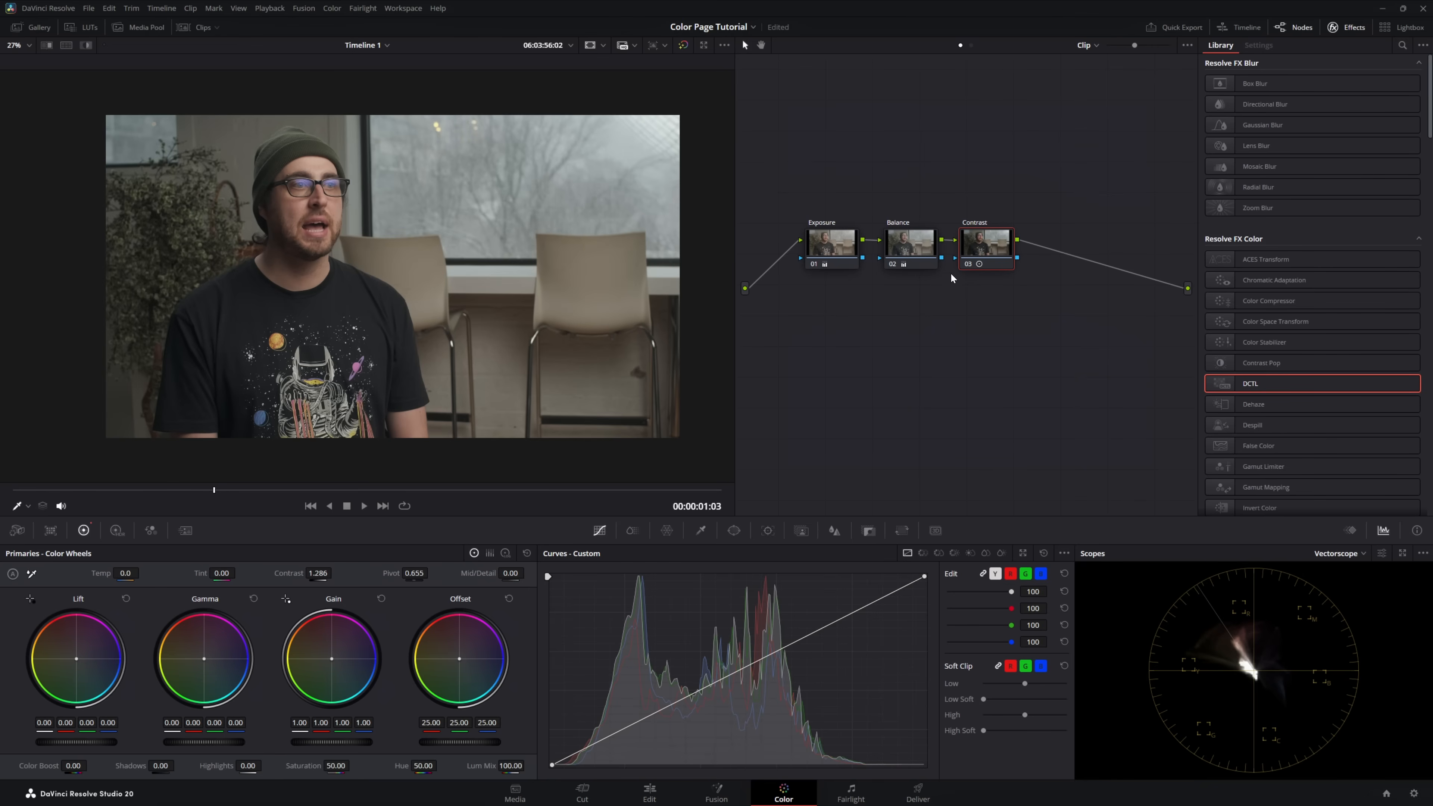
pyautogui.click(910, 251)
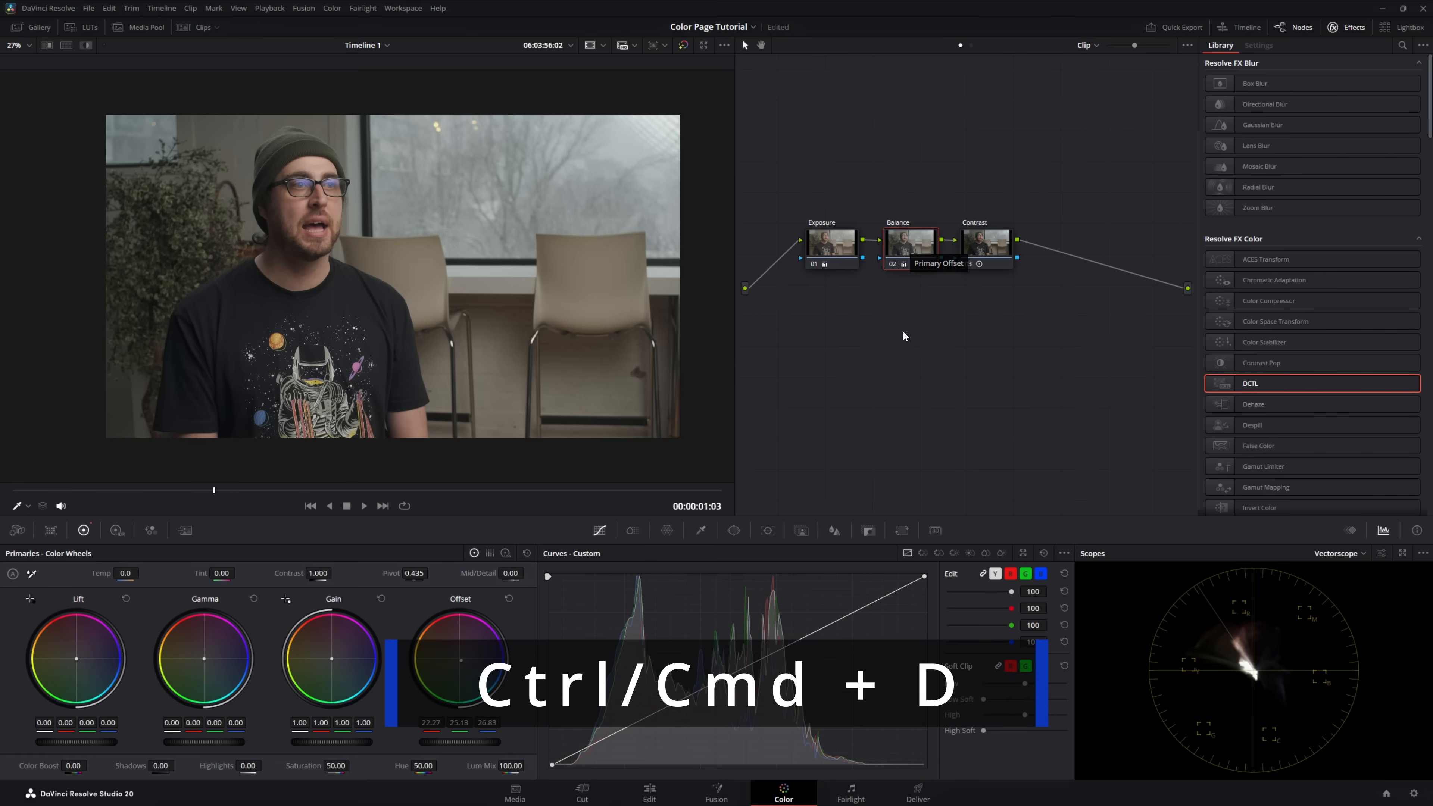
pyautogui.hotkey('ctrl', 'd')
pyautogui.hotkey('ctrl', 'd')
pyautogui.hotkey('ctrl', 'd')
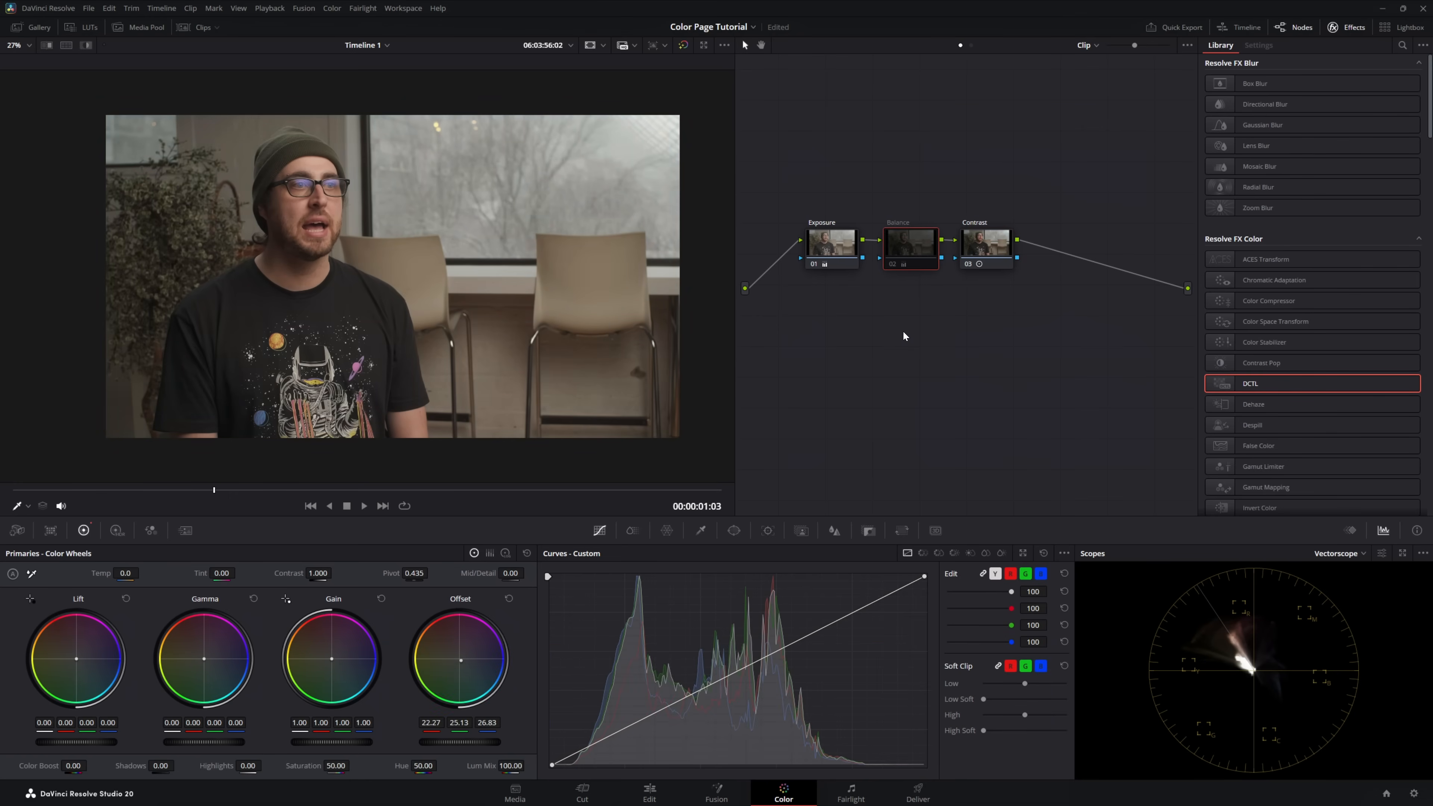
pyautogui.hotkey('ctrl', 'd')
pyautogui.hotkey('ctrl', 'd')
pyautogui.hotkey('ctrl', 'd')
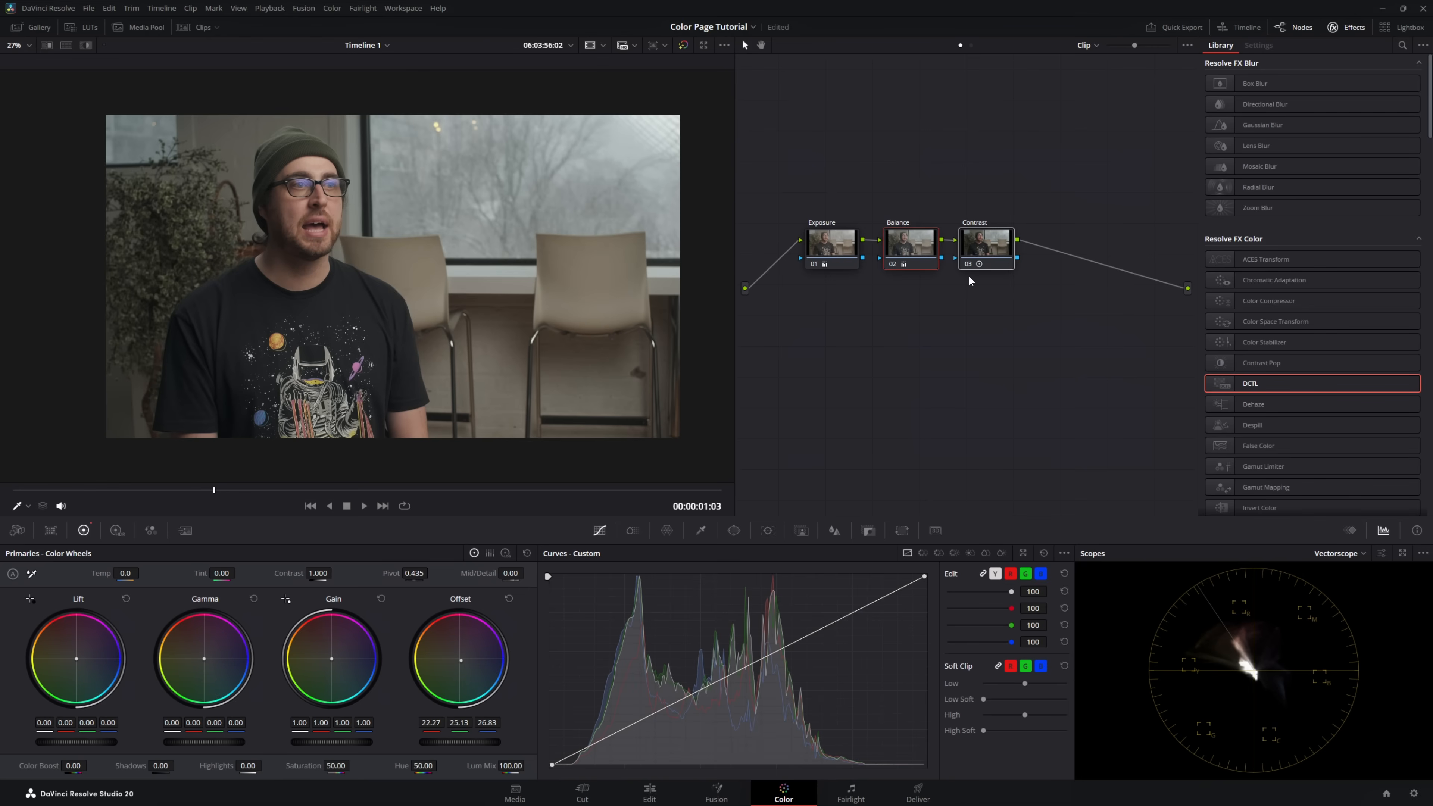
pyautogui.hotkey('ctrl', 'd')
pyautogui.hotkey('ctrl', 'd')
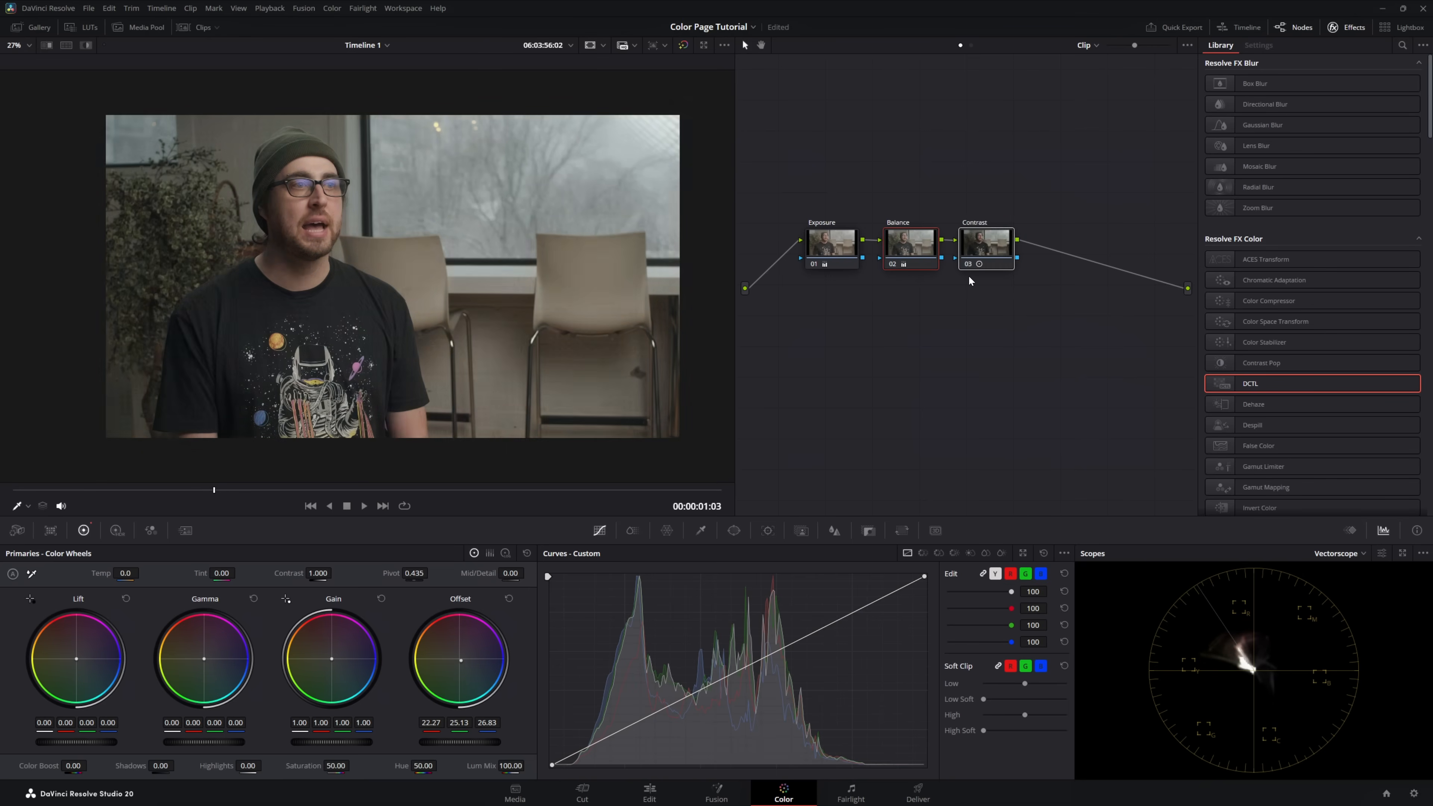
pyautogui.hotkey('ctrl', 'd')
pyautogui.hotkey('ctrl', 'd')
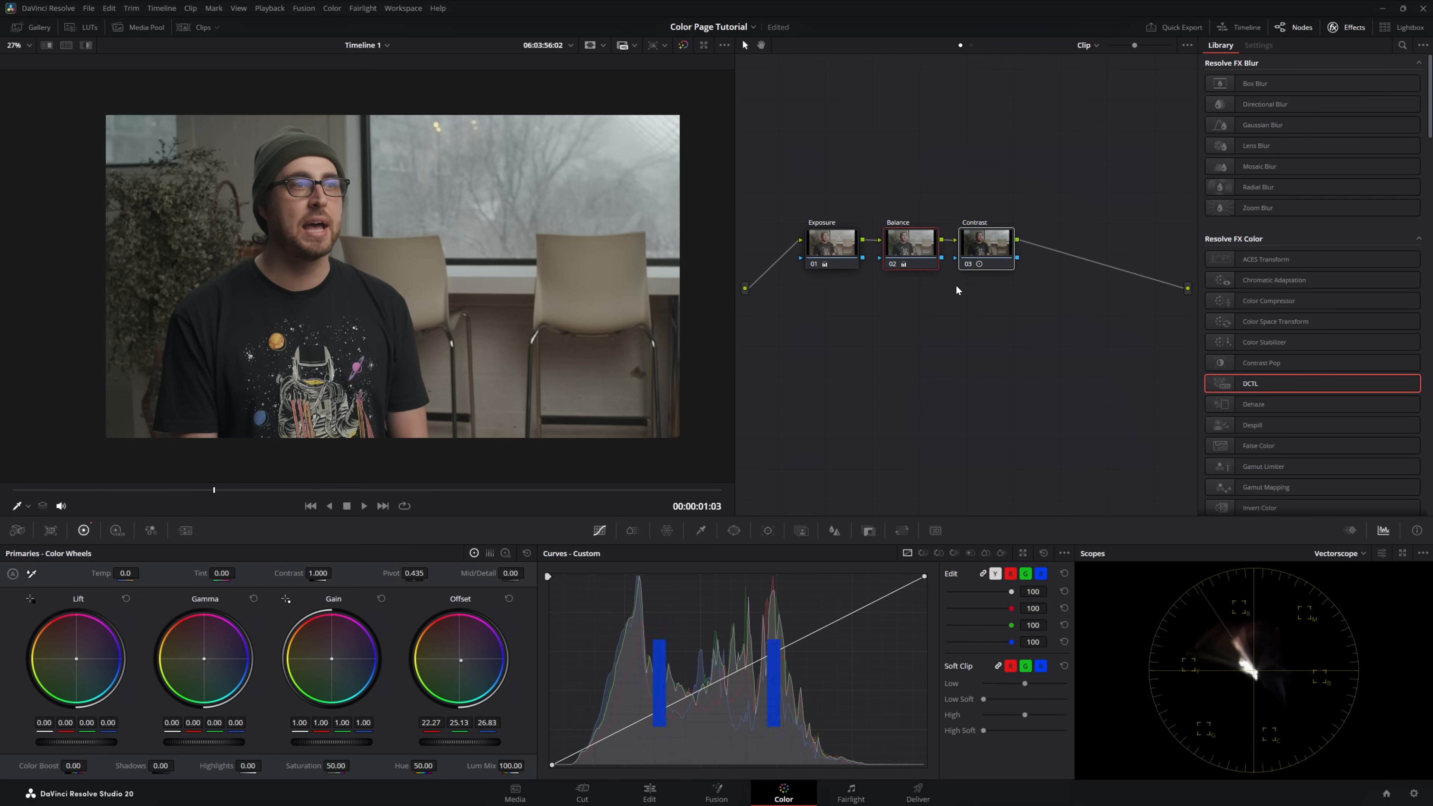
# - Compare the ungraded and graded shot by bypassing and re-enabling all nodes together
pyautogui.hotkey('alt', 'd')
pyautogui.hotkey('alt', 'd')
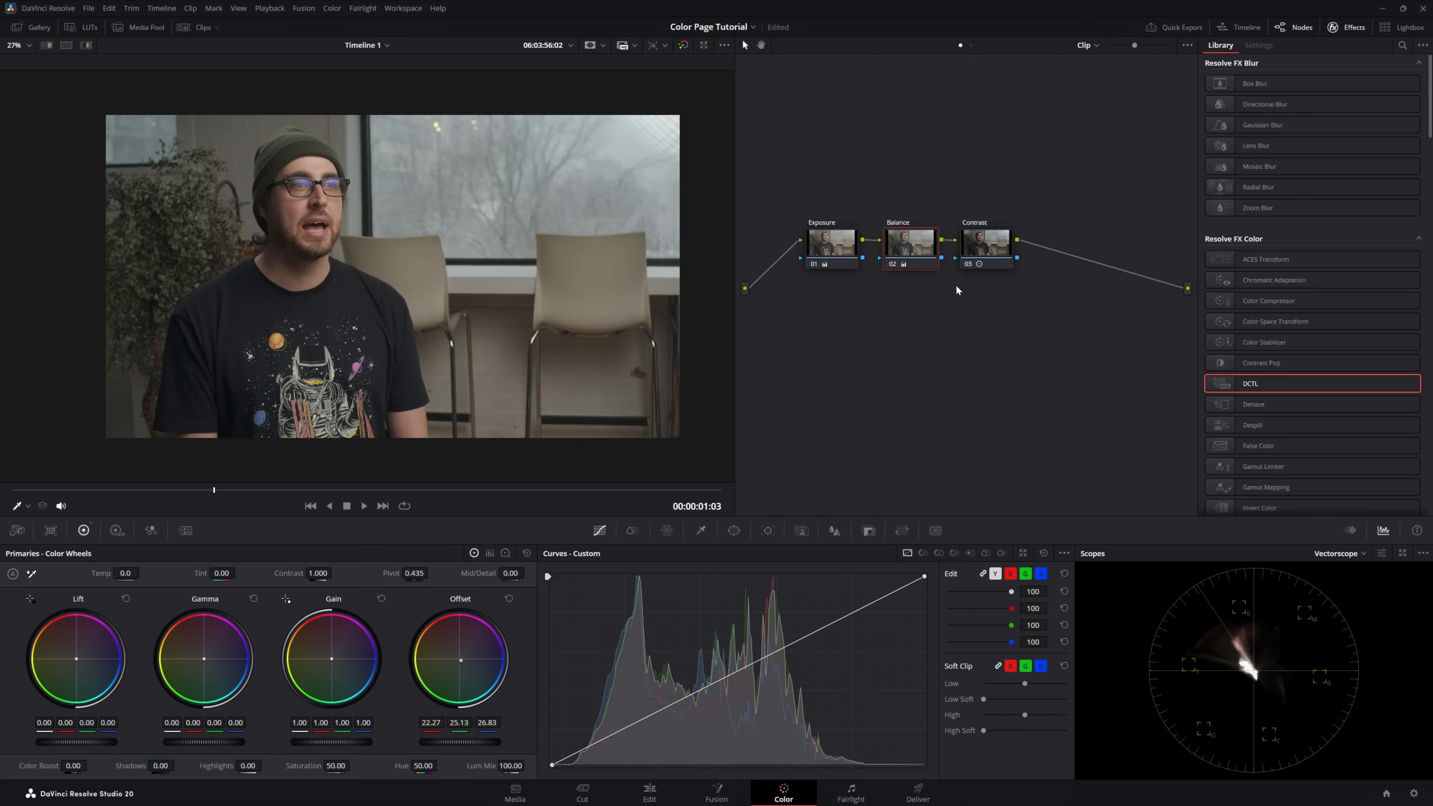
pyautogui.hotkey('alt', 'd')
pyautogui.hotkey('alt', 'd')
pyautogui.hotkey('alt', 'd')
pyautogui.hotkey('alt', 'd')
# - Add a serial node after the Contrast node and a parallel node alongside it
pyautogui.click(992, 252)
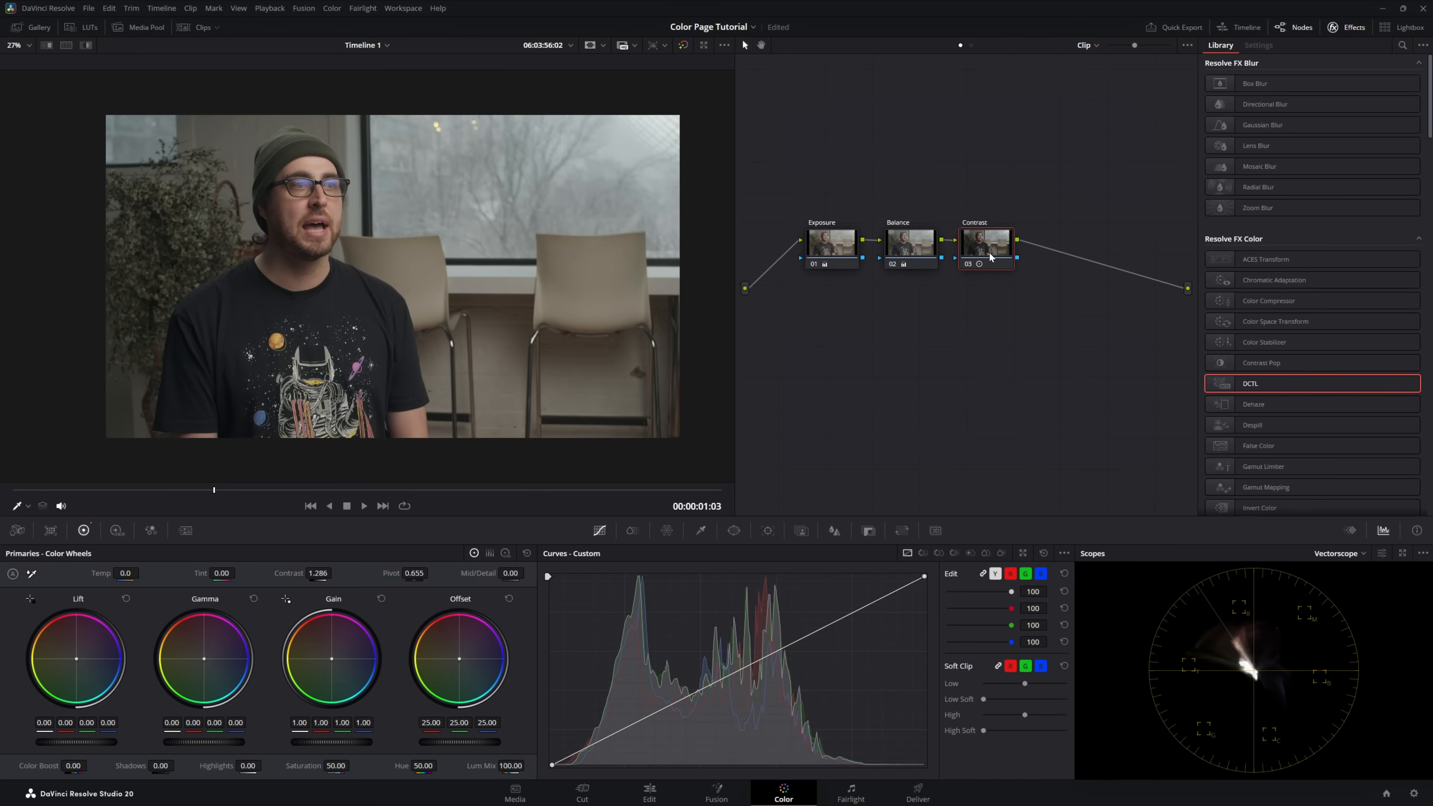
pyautogui.hotkey('alt', 's')
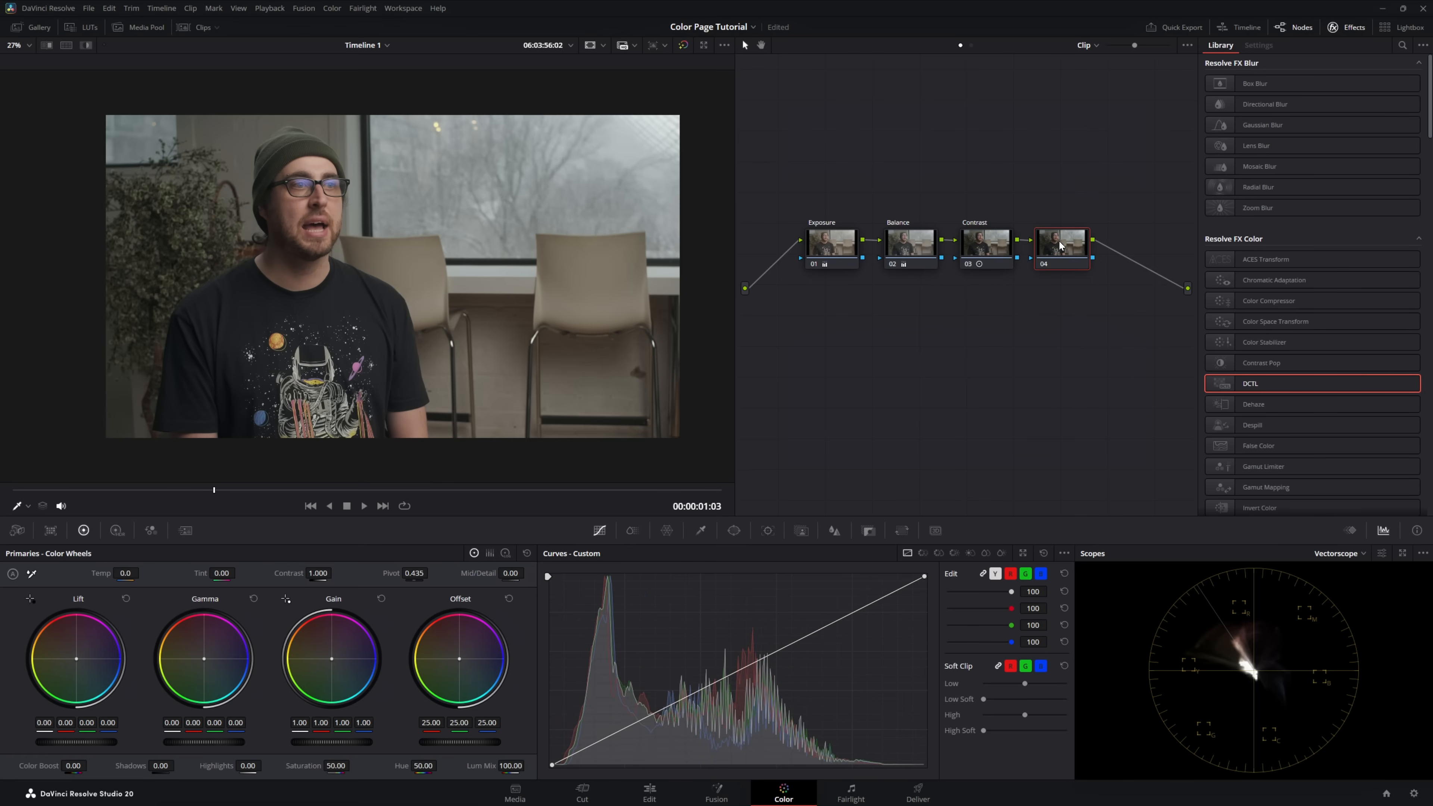
pyautogui.rightClick(1061, 245)
pyautogui.moveTo(1102, 298)
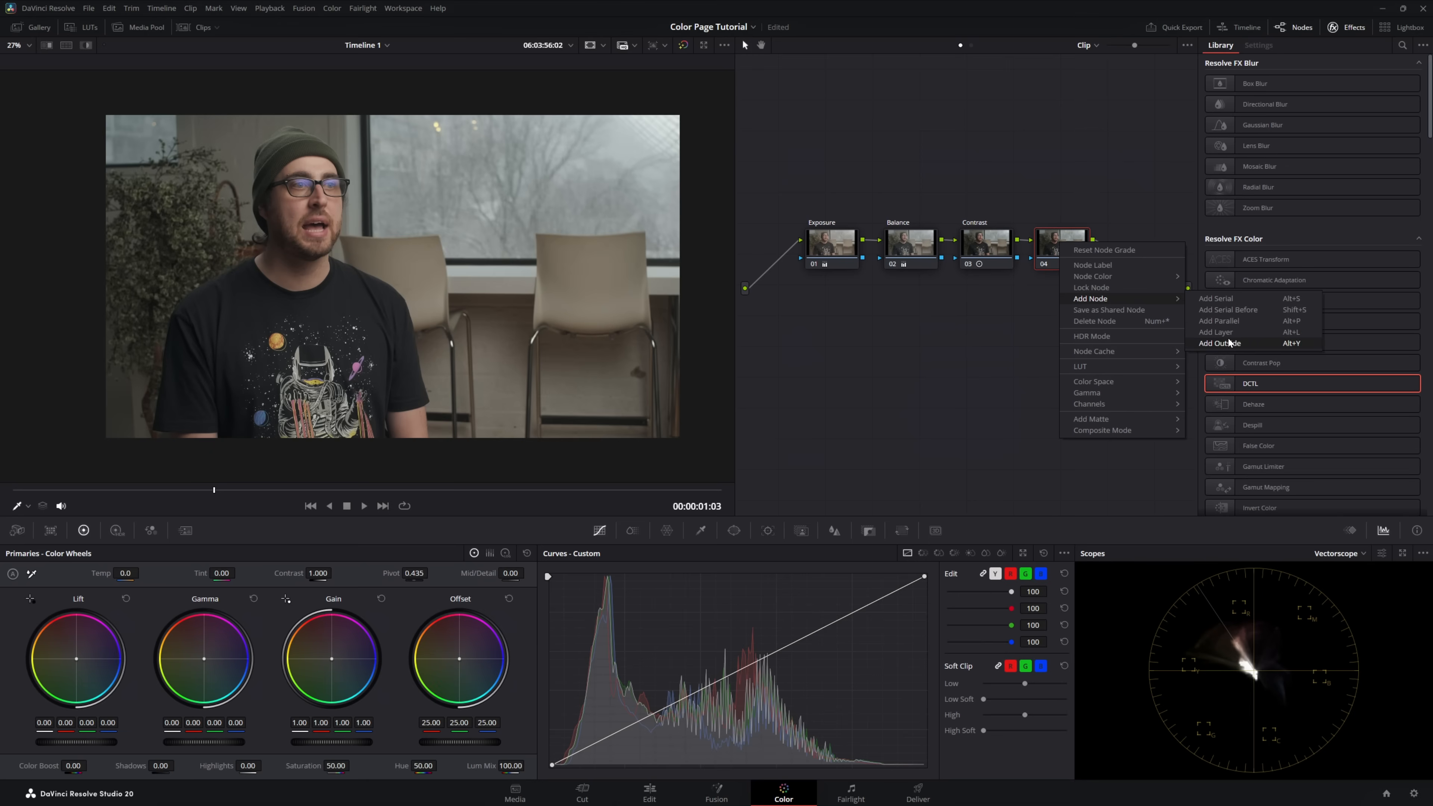
pyautogui.click(1230, 323)
pyautogui.moveTo(1070, 251); pyautogui.dragTo(1072, 209)
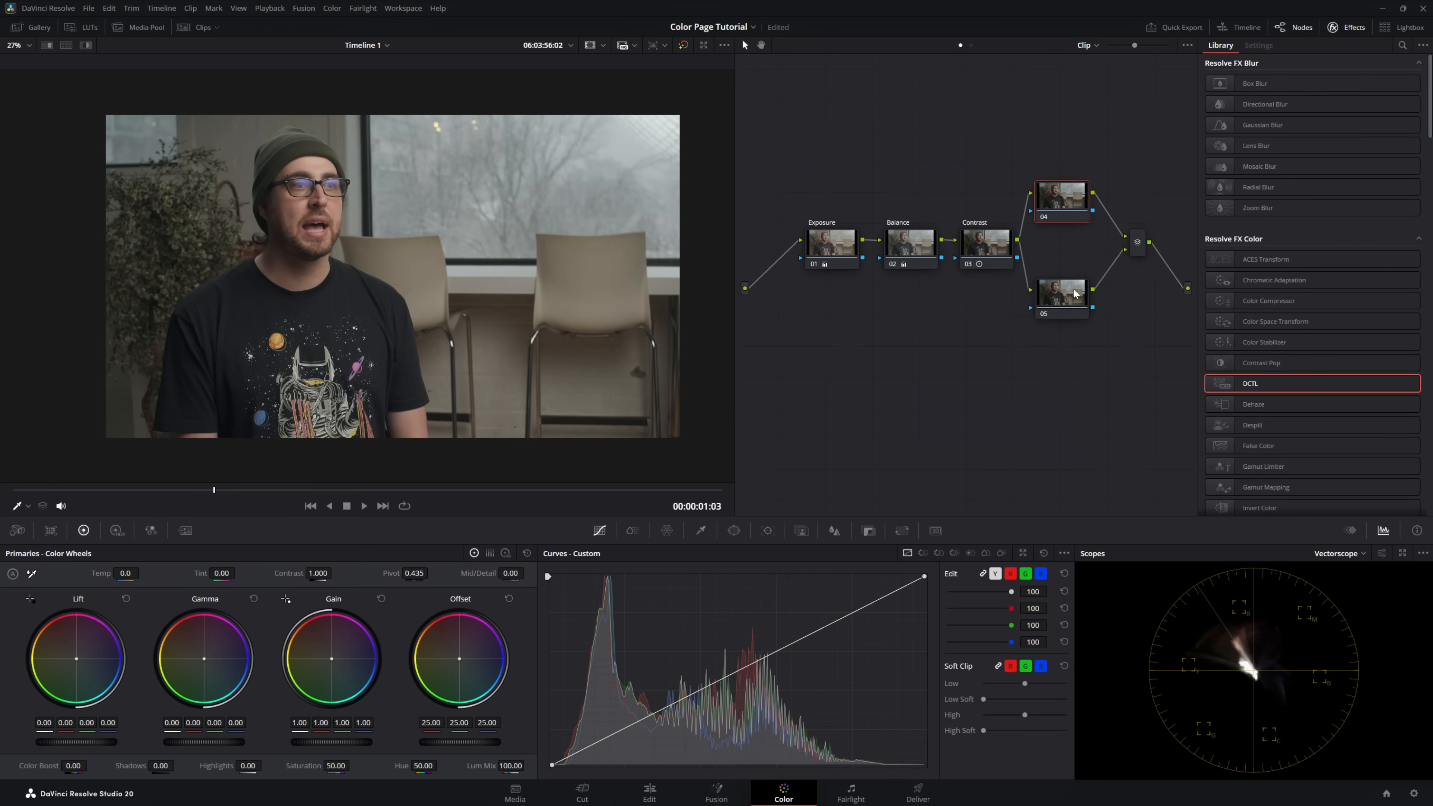
# - Try adding one extra input to the parallel mixer and undo it
pyautogui.click(1136, 248)
pyautogui.rightClick(1136, 249)
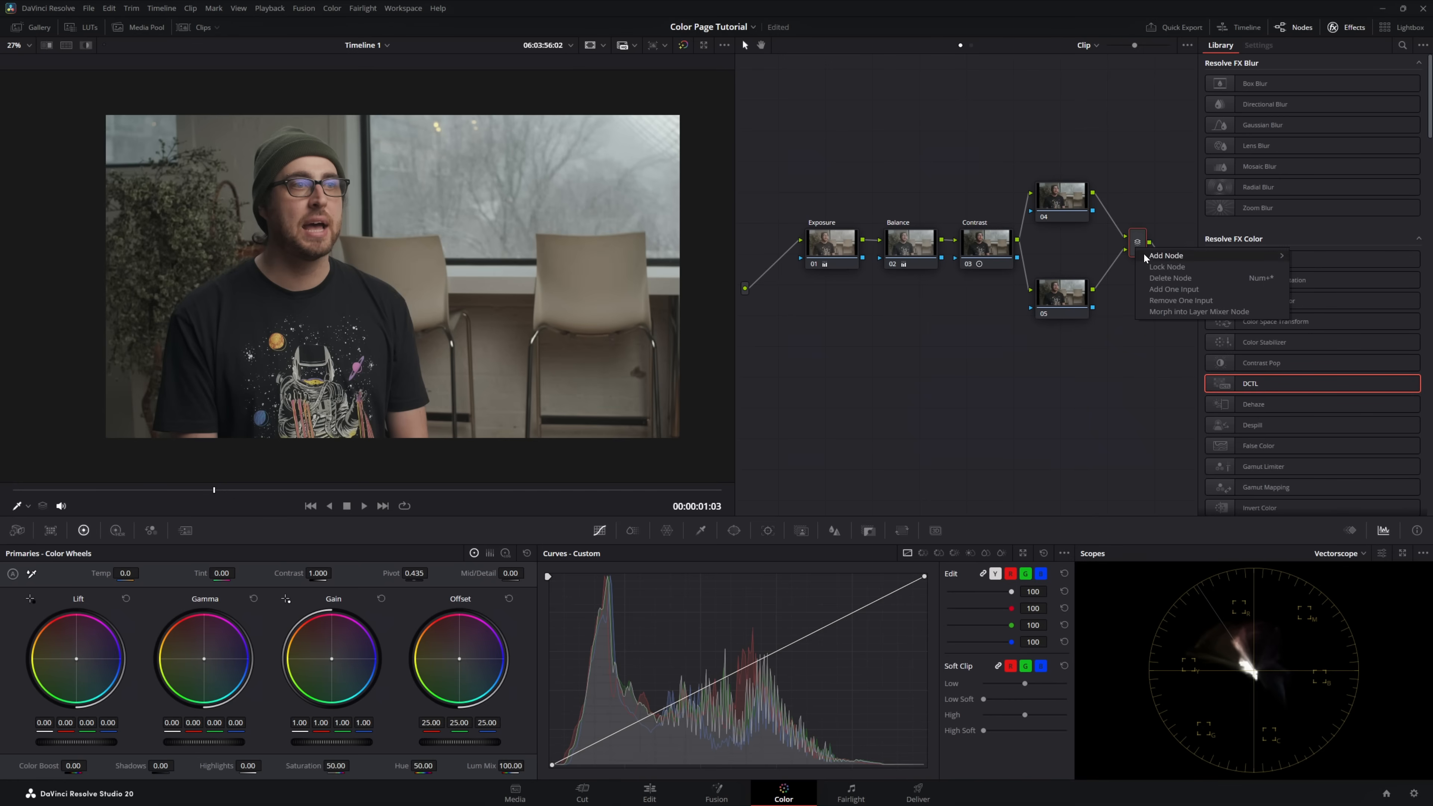
pyautogui.click(1171, 289)
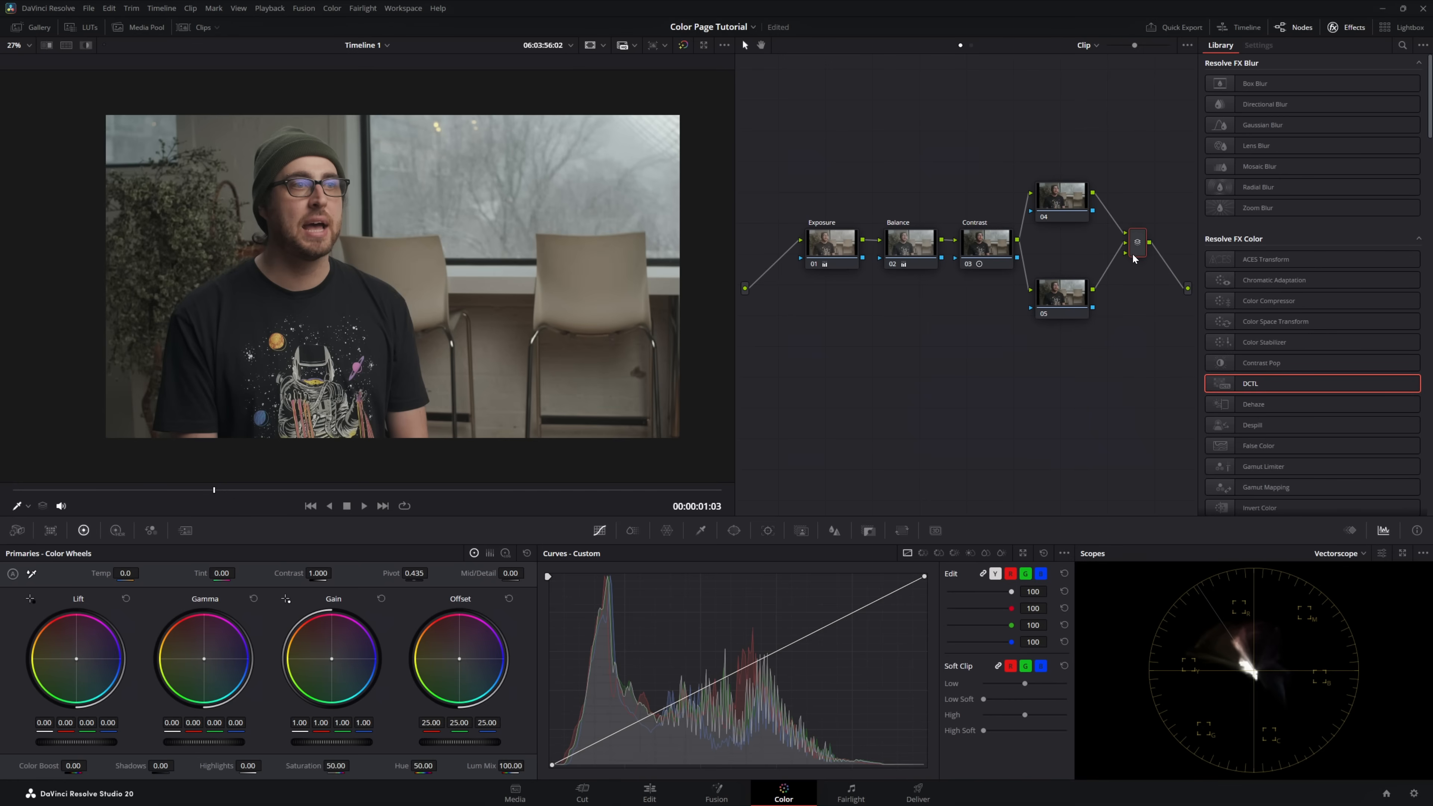
pyautogui.hotkey('ctrl', 'z')
# - Examine how the Contrast node feeds nodes 04 and 05 and how the parallel mixer combines them
pyautogui.click(1059, 203)
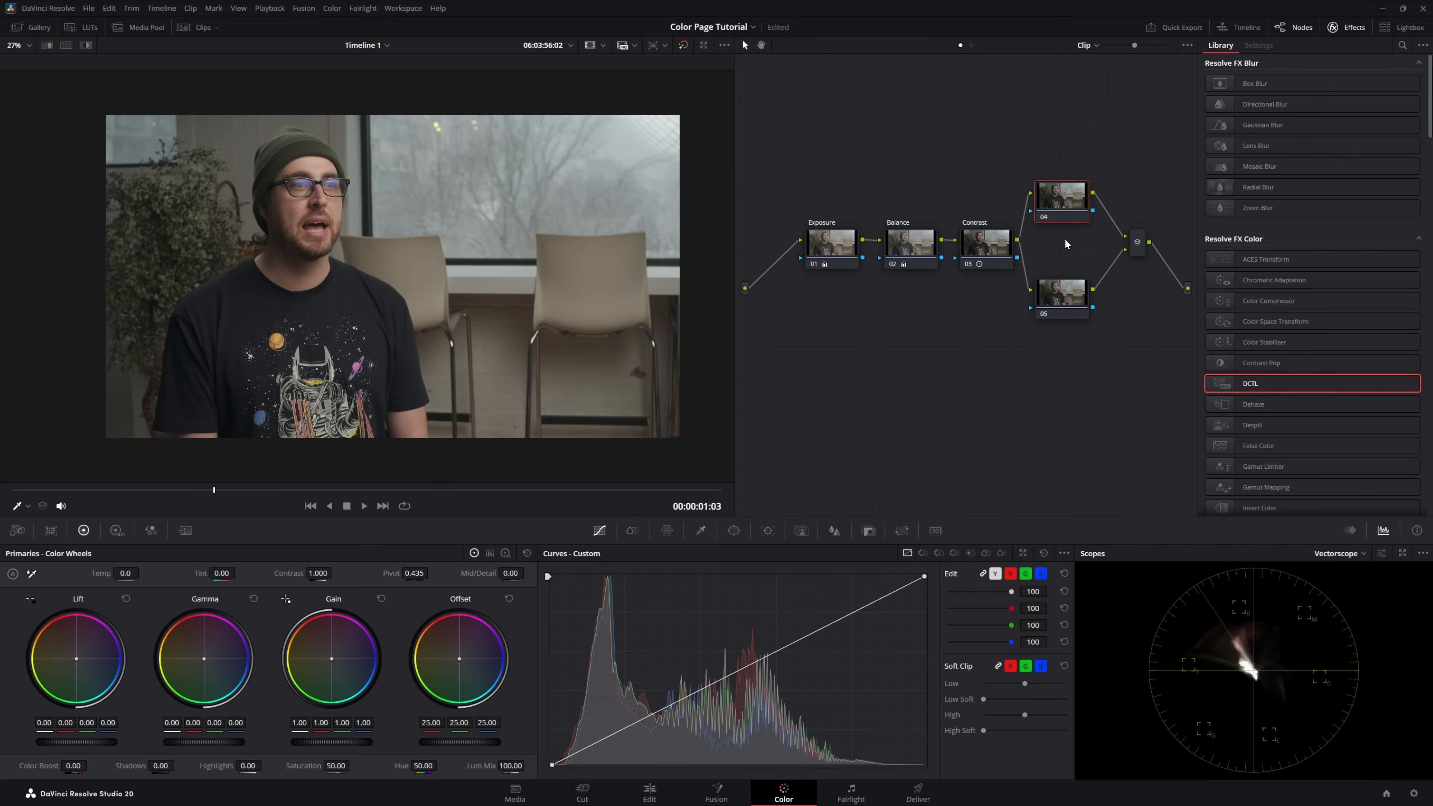
pyautogui.click(989, 244)
pyautogui.click(1060, 204)
pyautogui.click(992, 248)
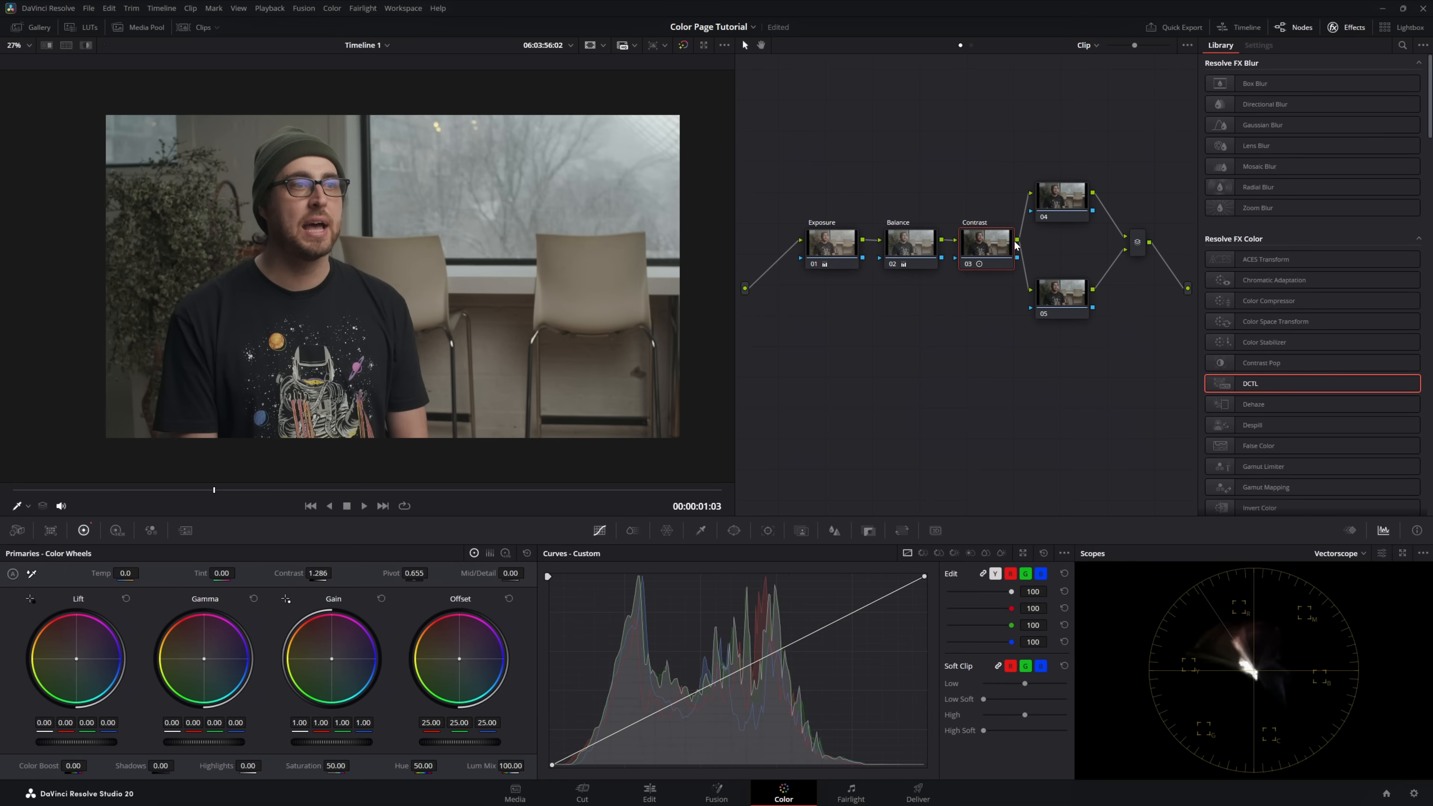
pyautogui.click(1062, 207)
pyautogui.click(1070, 304)
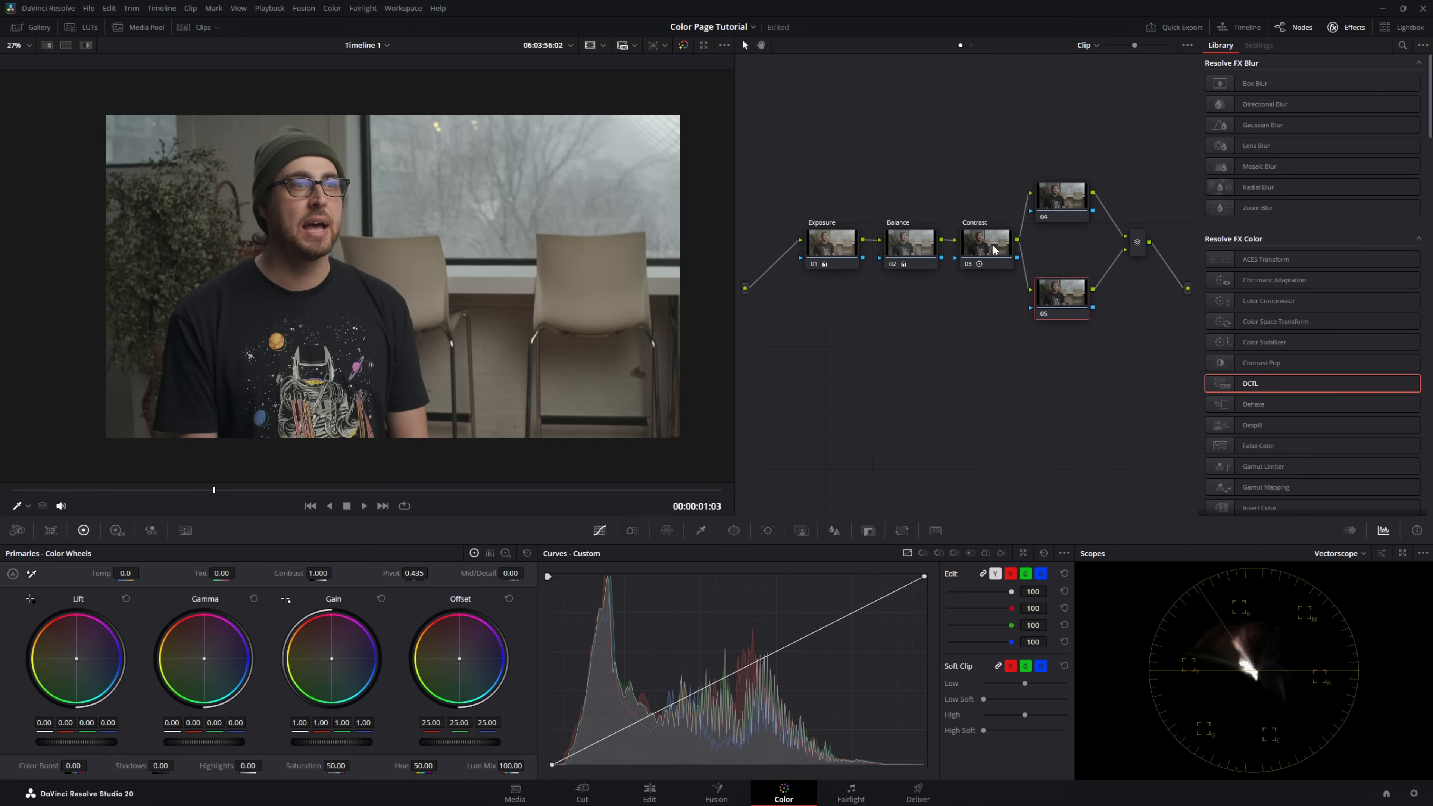
pyautogui.click(1058, 194)
pyautogui.click(1137, 248)
# - Set the primaries Saturation to 25 on node 04 and the ColorSlice Saturation to 1.50 on node 05
pyautogui.click(1071, 199)
pyautogui.moveTo(343, 766); pyautogui.dragTo(315, 767)
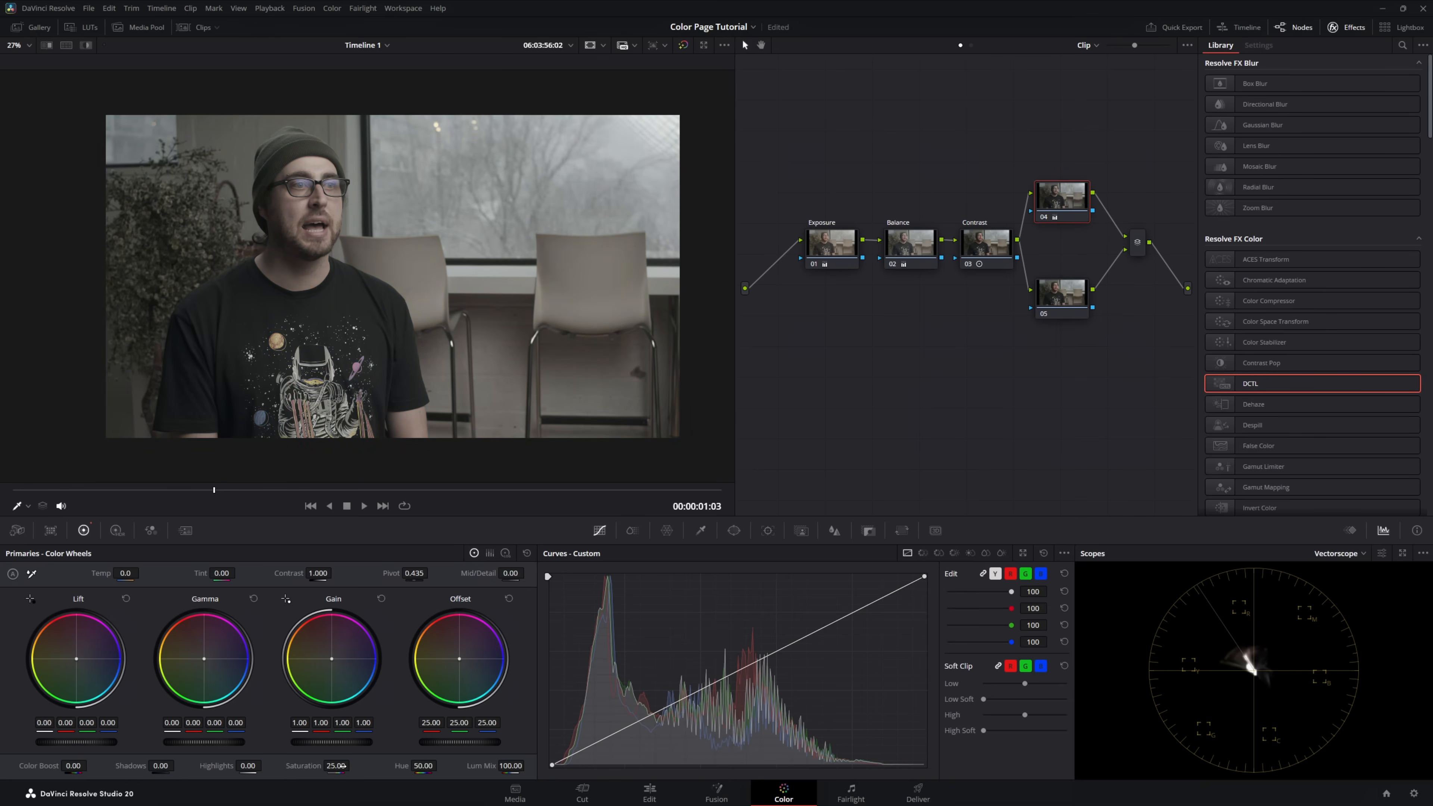
pyautogui.click(1063, 302)
pyautogui.click(632, 530)
pyautogui.moveTo(791, 574); pyautogui.dragTo(818, 574)
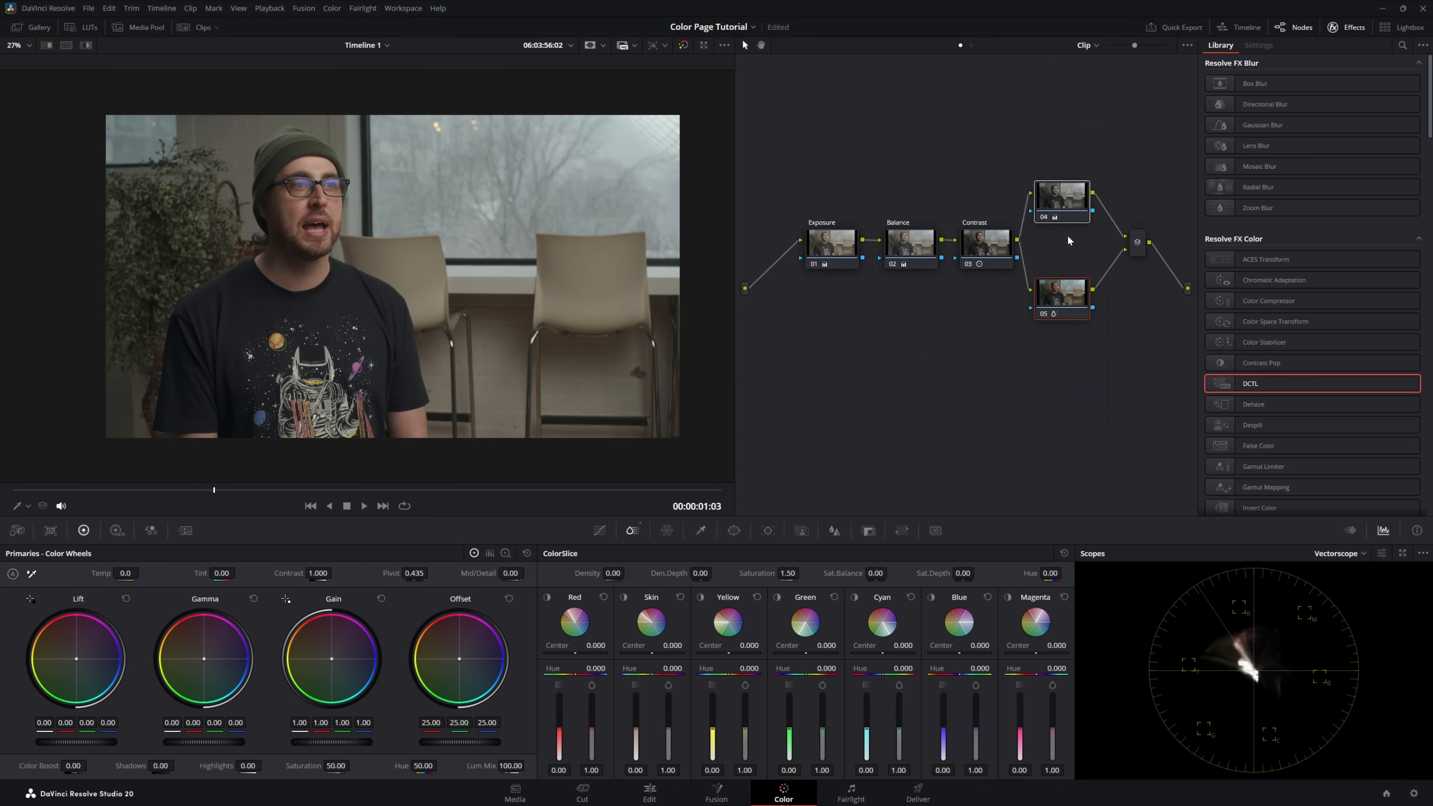
# - Extract node 05 from its parallel branch, try it in series after node 04, and compare the result with it on and off
pyautogui.click(1065, 298)
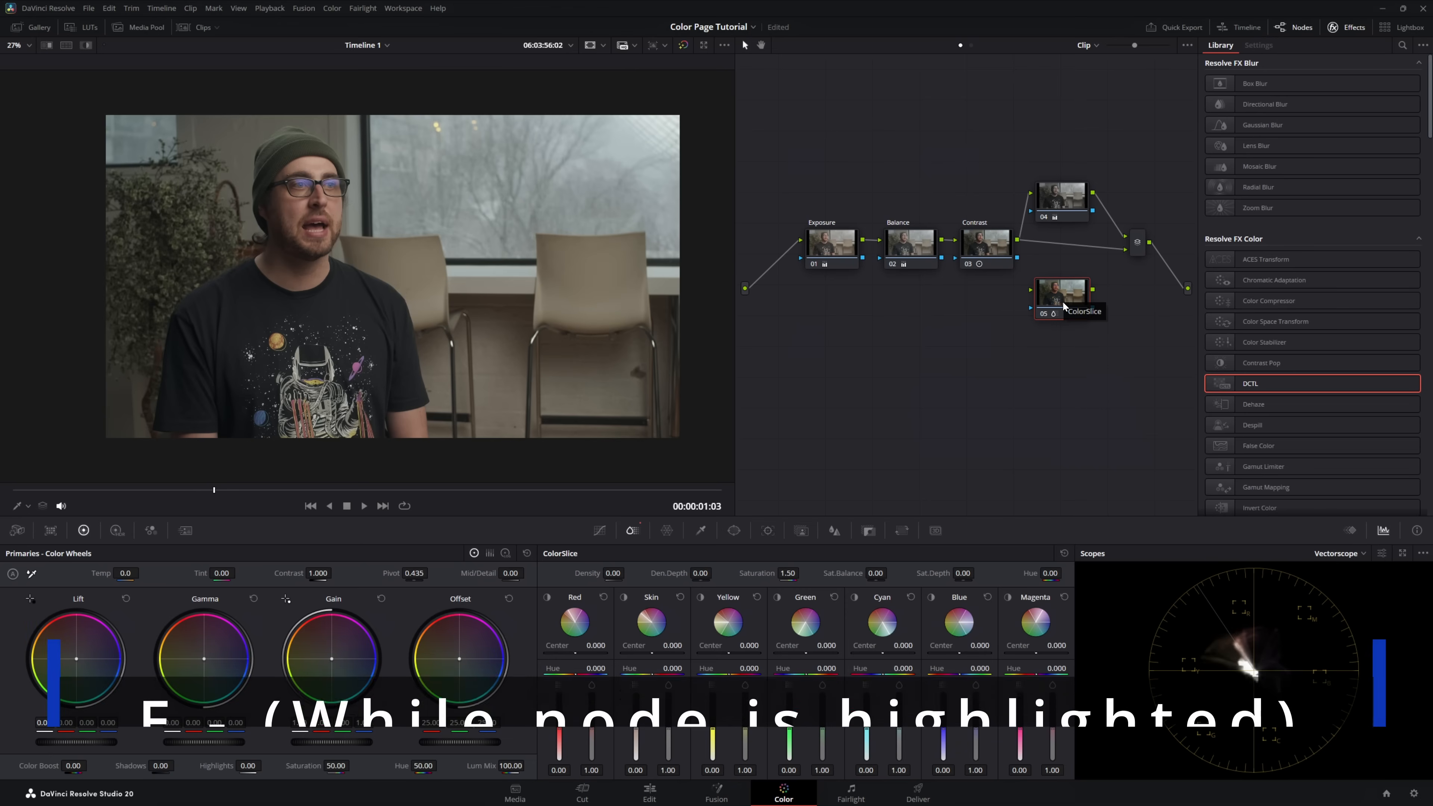
pyautogui.press('e')
pyautogui.moveTo(1090, 282); pyautogui.dragTo(1131, 195)
pyautogui.moveTo(1059, 164); pyautogui.dragTo(1119, 198)
pyautogui.hotkey('ctrl', 'd')
pyautogui.hotkey('ctrl', 'd')
pyautogui.click(1069, 207)
pyautogui.moveTo(1068, 207); pyautogui.dragTo(1029, 180)
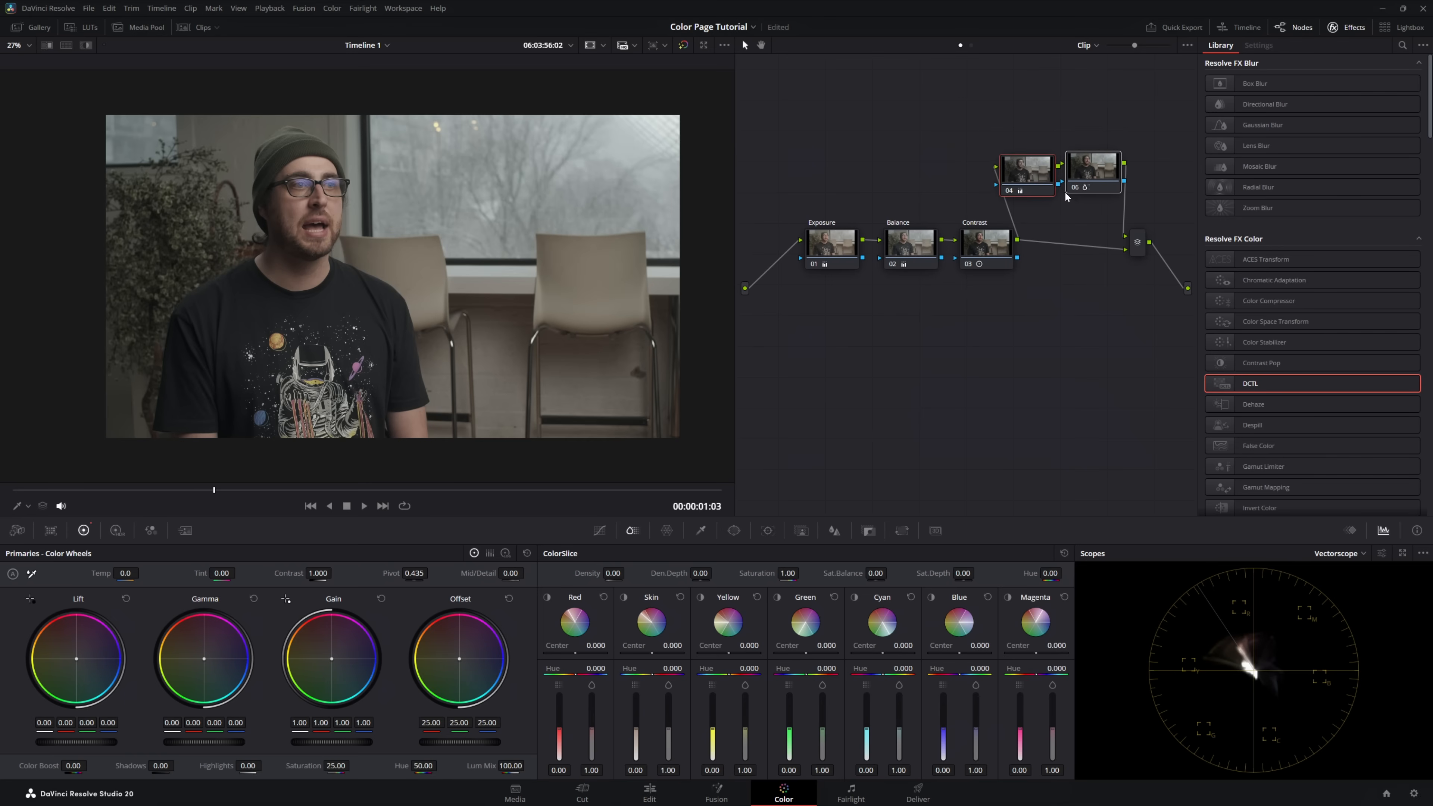
pyautogui.hotkey('ctrl', 'd')
pyautogui.hotkey('ctrl', 'd')
# - Return node 05 to its parallel branch and realign it with node 04
pyautogui.click(1083, 242)
pyautogui.moveTo(1102, 178); pyautogui.dragTo(1054, 311)
pyautogui.moveTo(1038, 192); pyautogui.dragTo(1062, 205)
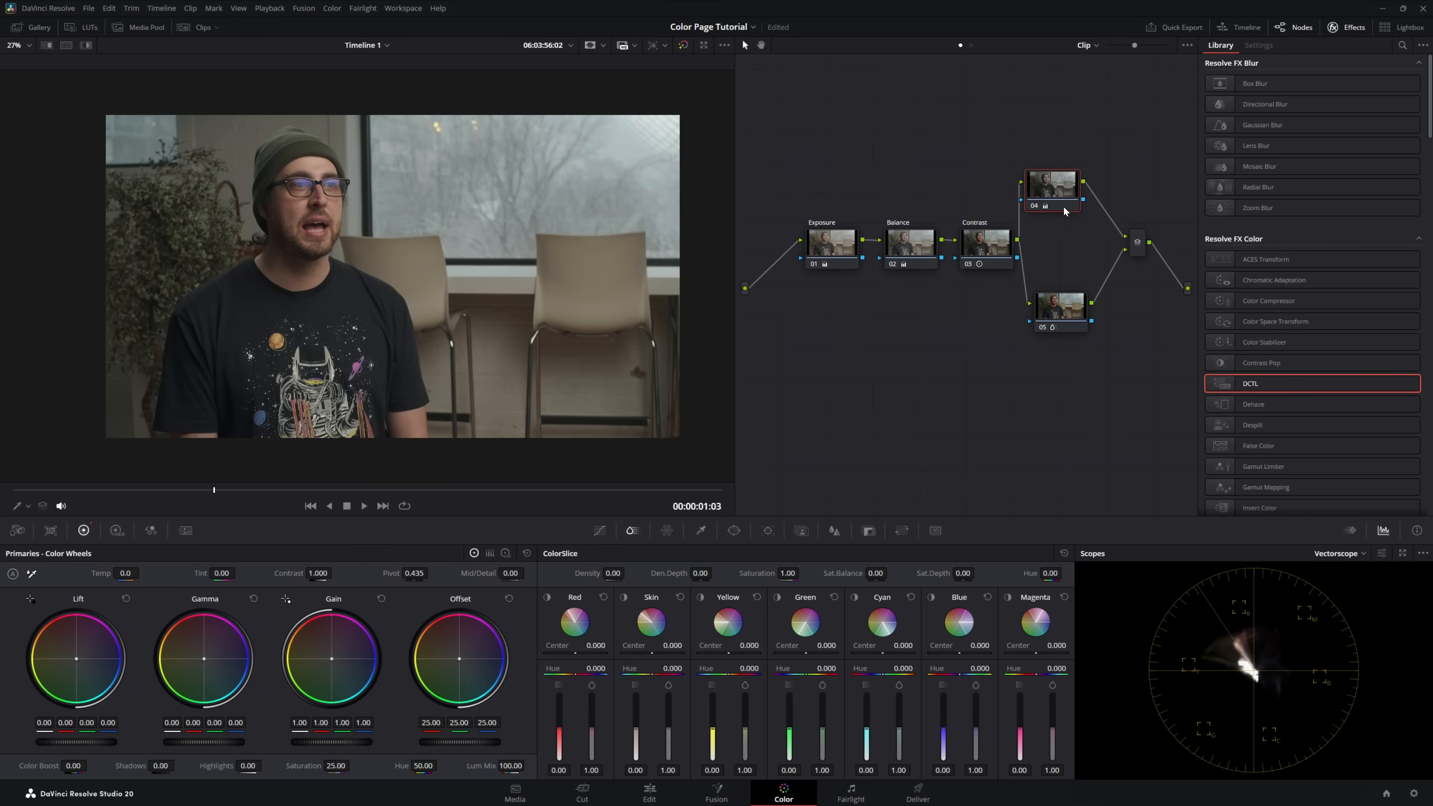
# - Morph the parallel mixer into a layer mixer and look through its composite modes
pyautogui.rightClick(1065, 206)
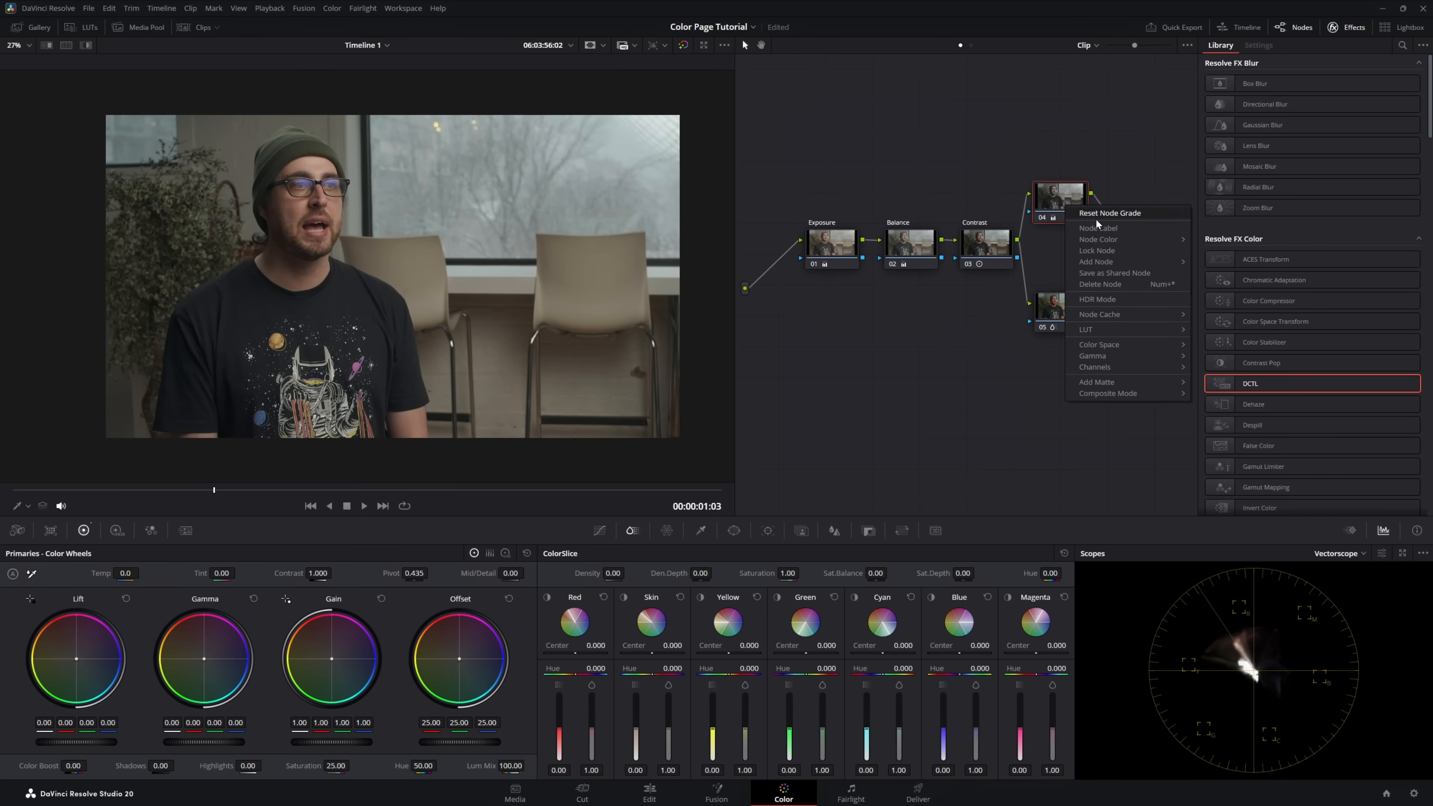
pyautogui.moveTo(1106, 259)
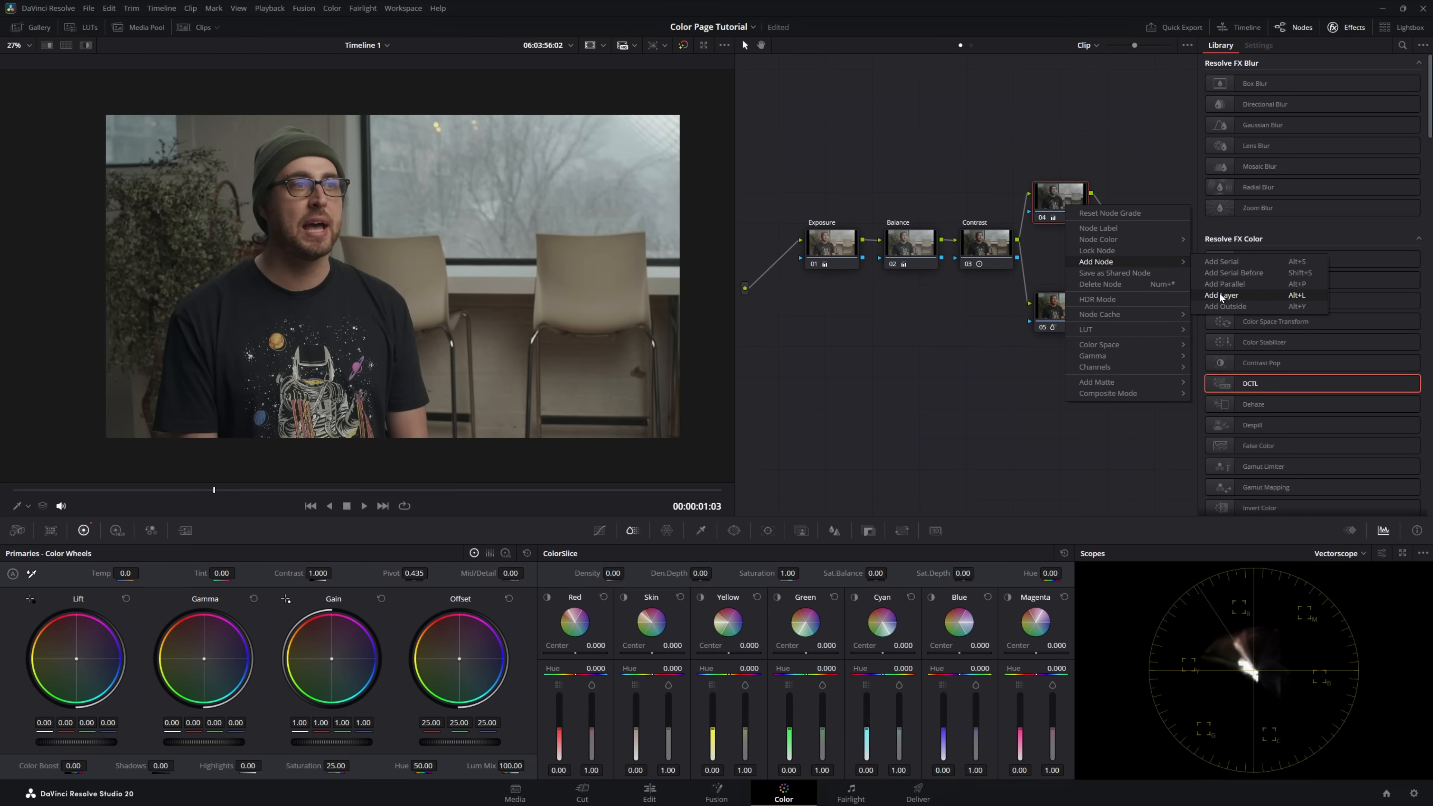
pyautogui.click(1119, 201)
pyautogui.click(1140, 246)
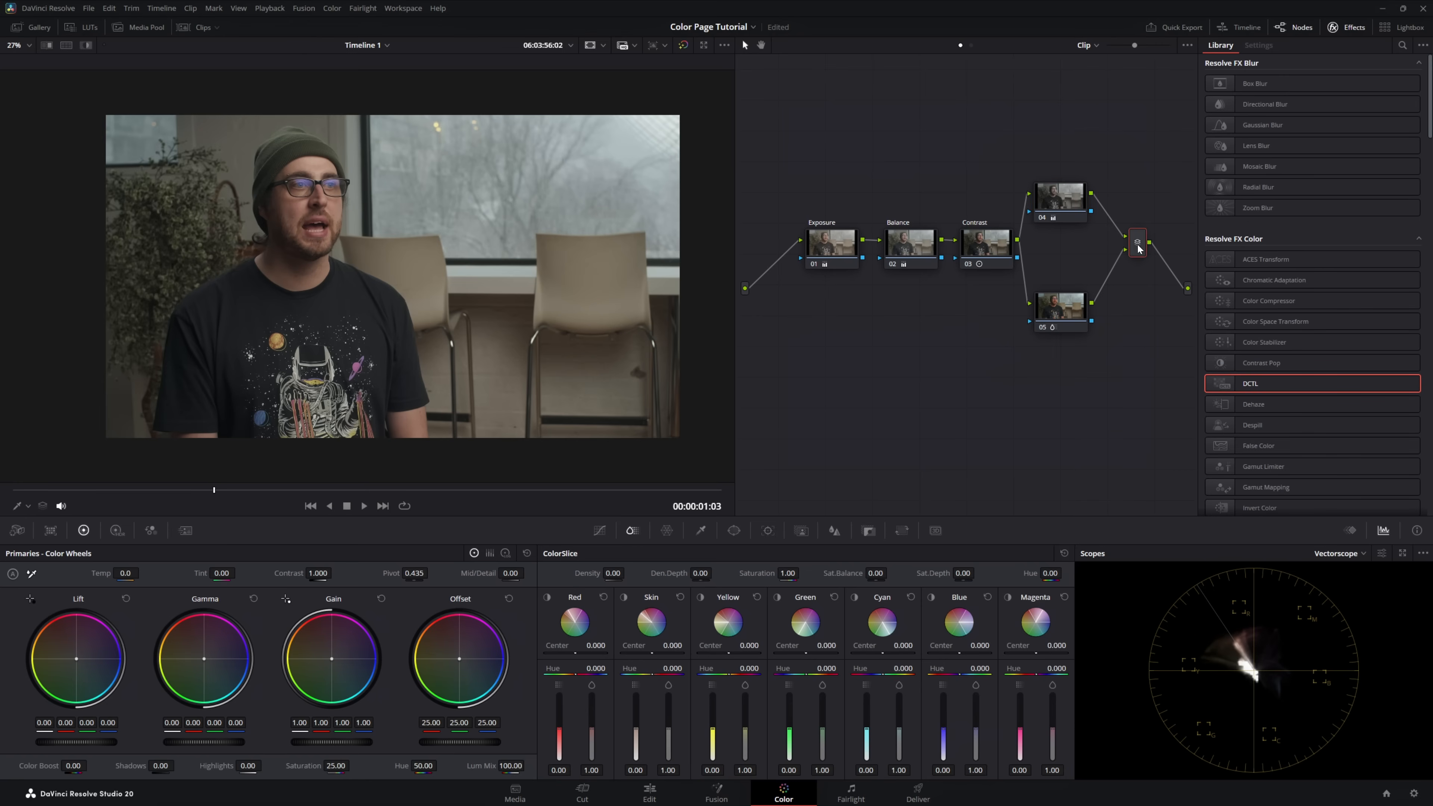
pyautogui.rightClick(1137, 246)
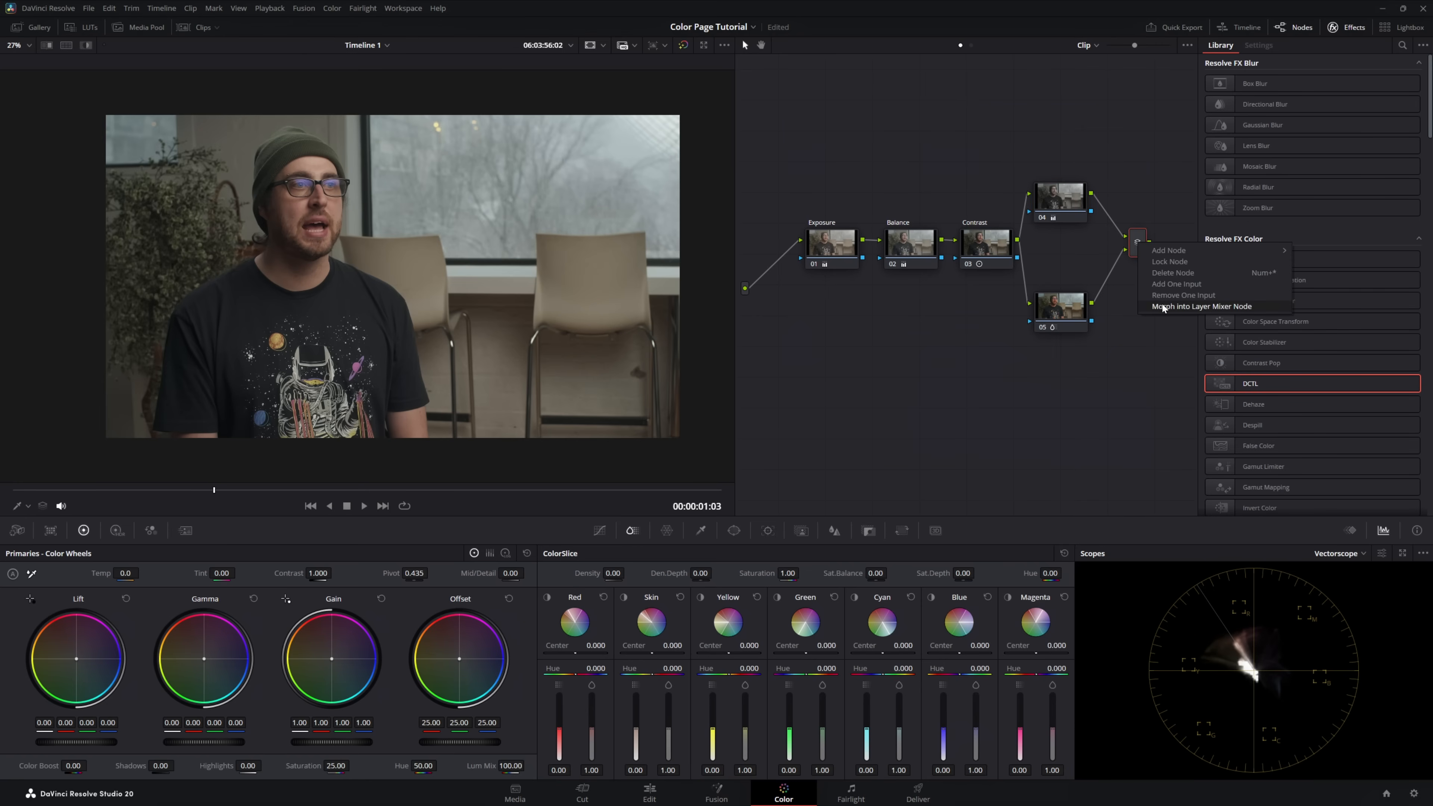
pyautogui.click(1176, 307)
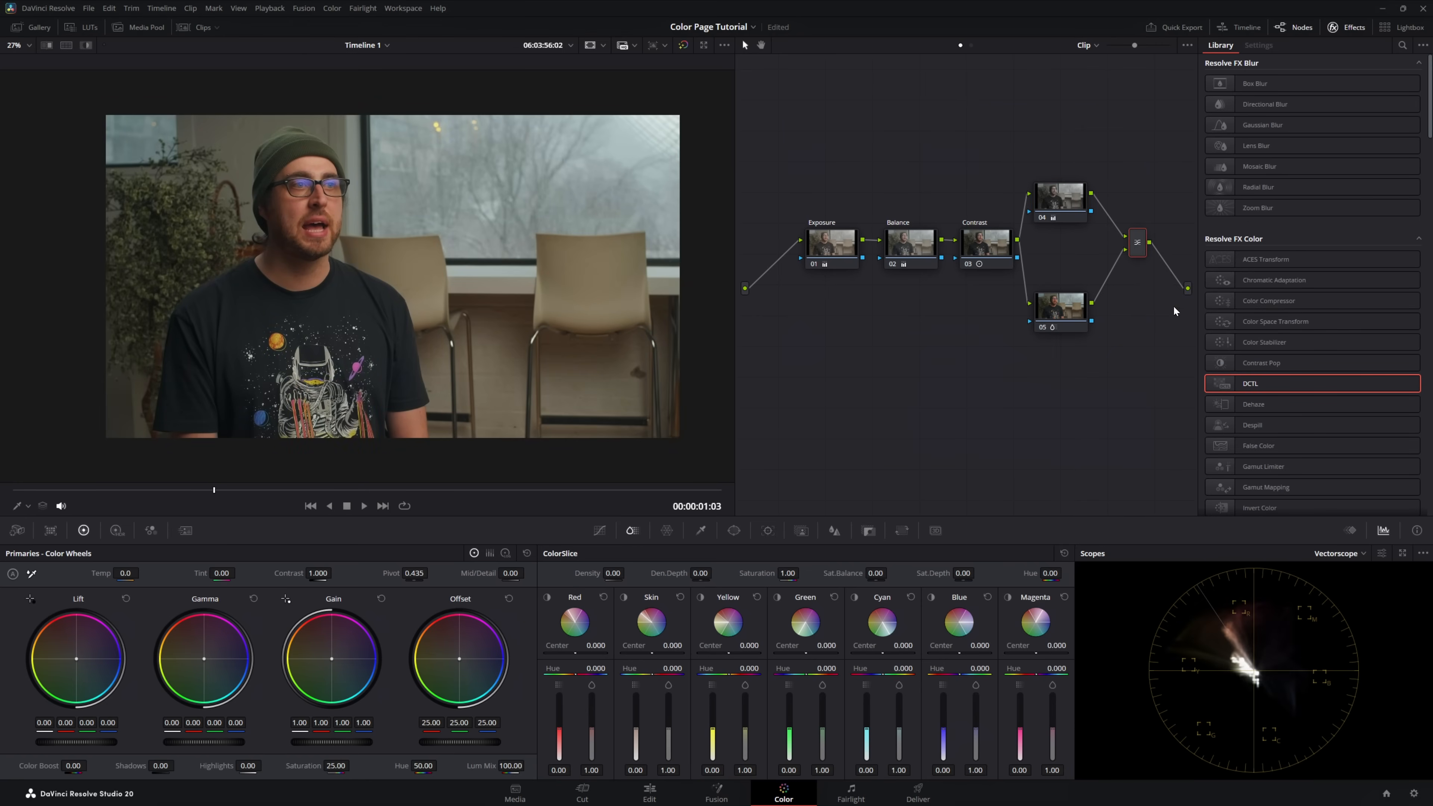
pyautogui.rightClick(1138, 244)
pyautogui.moveTo(1188, 318)
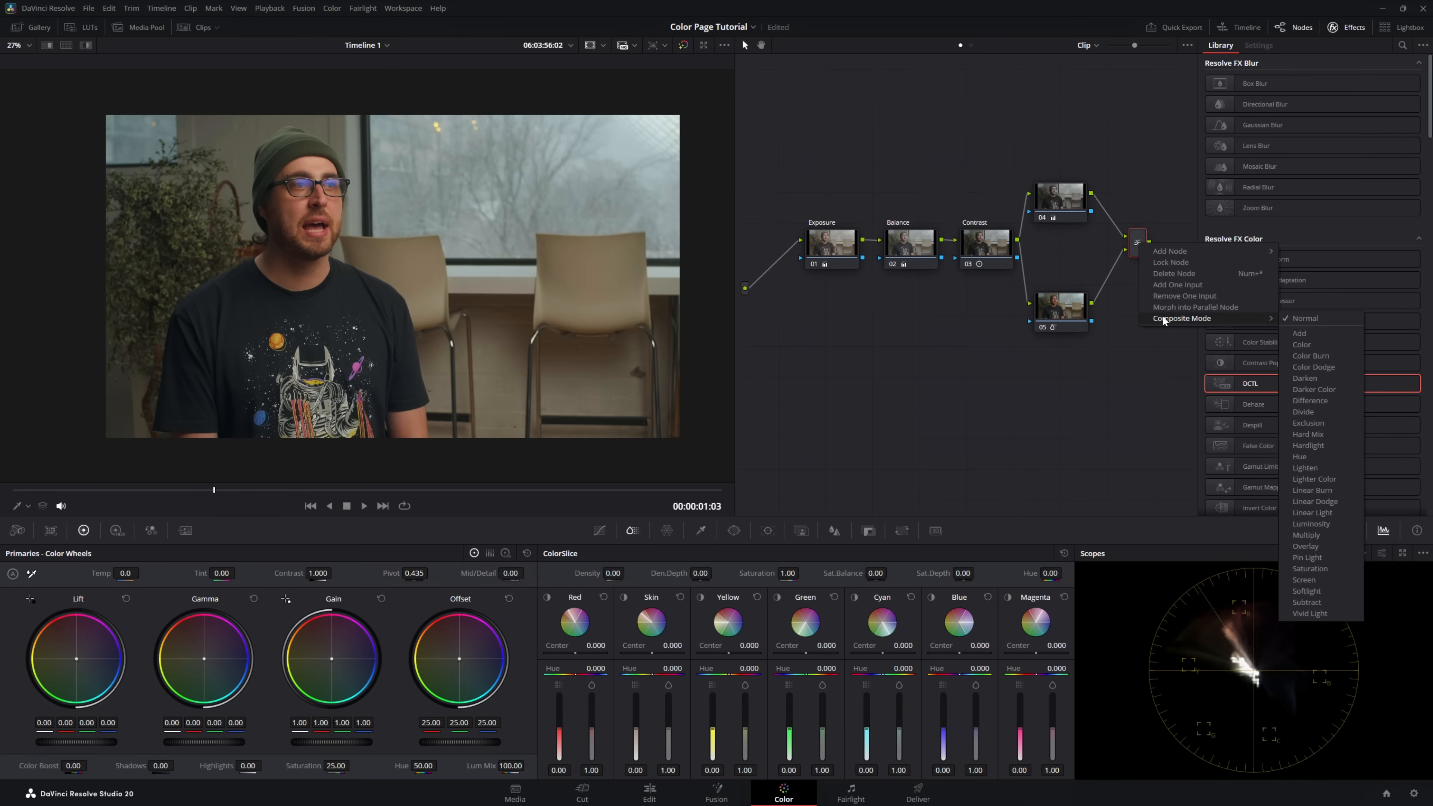
pyautogui.click(1061, 312)
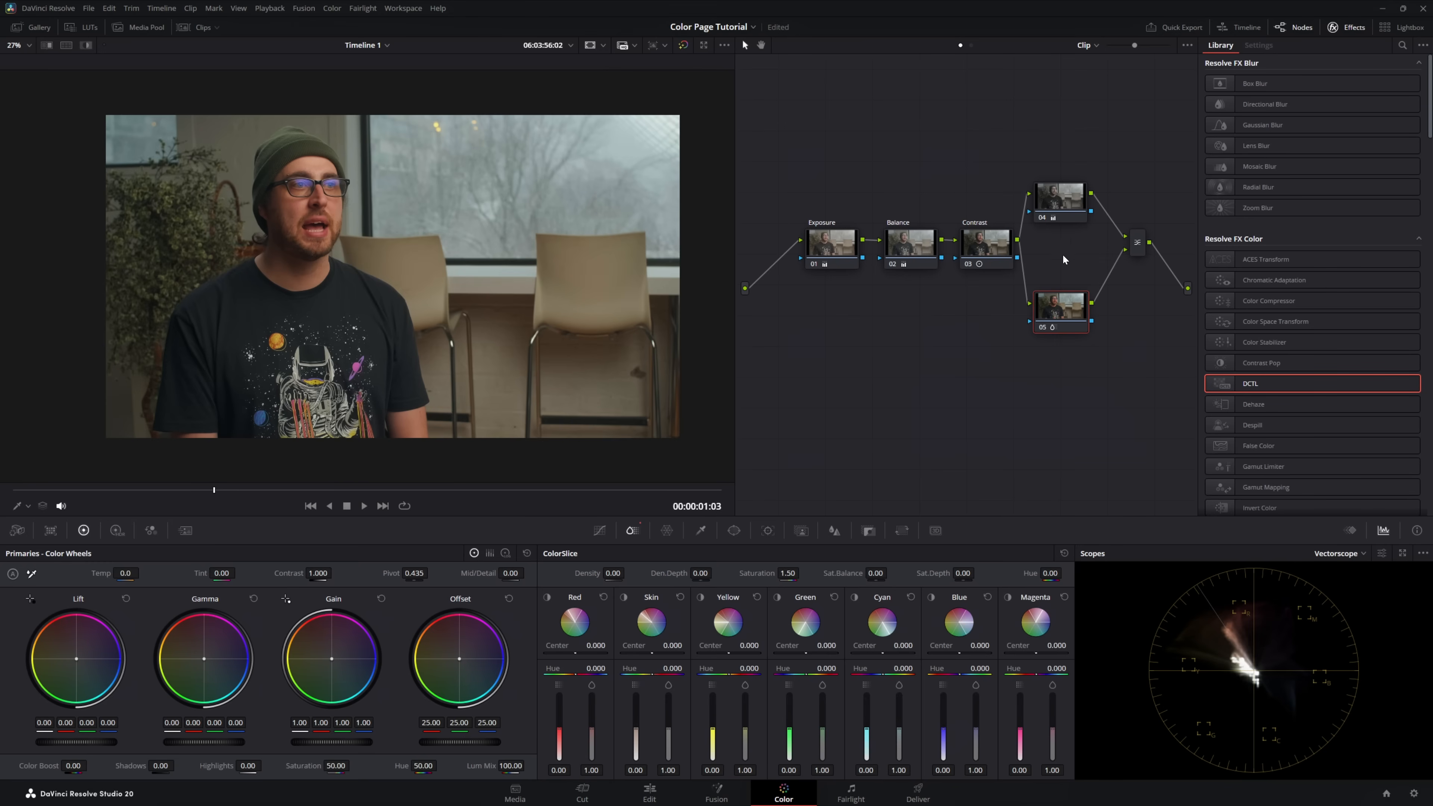
# - Morph the layer mixer back into a parallel mixer
pyautogui.click(1136, 244)
pyautogui.rightClick(1135, 244)
pyautogui.click(1172, 309)
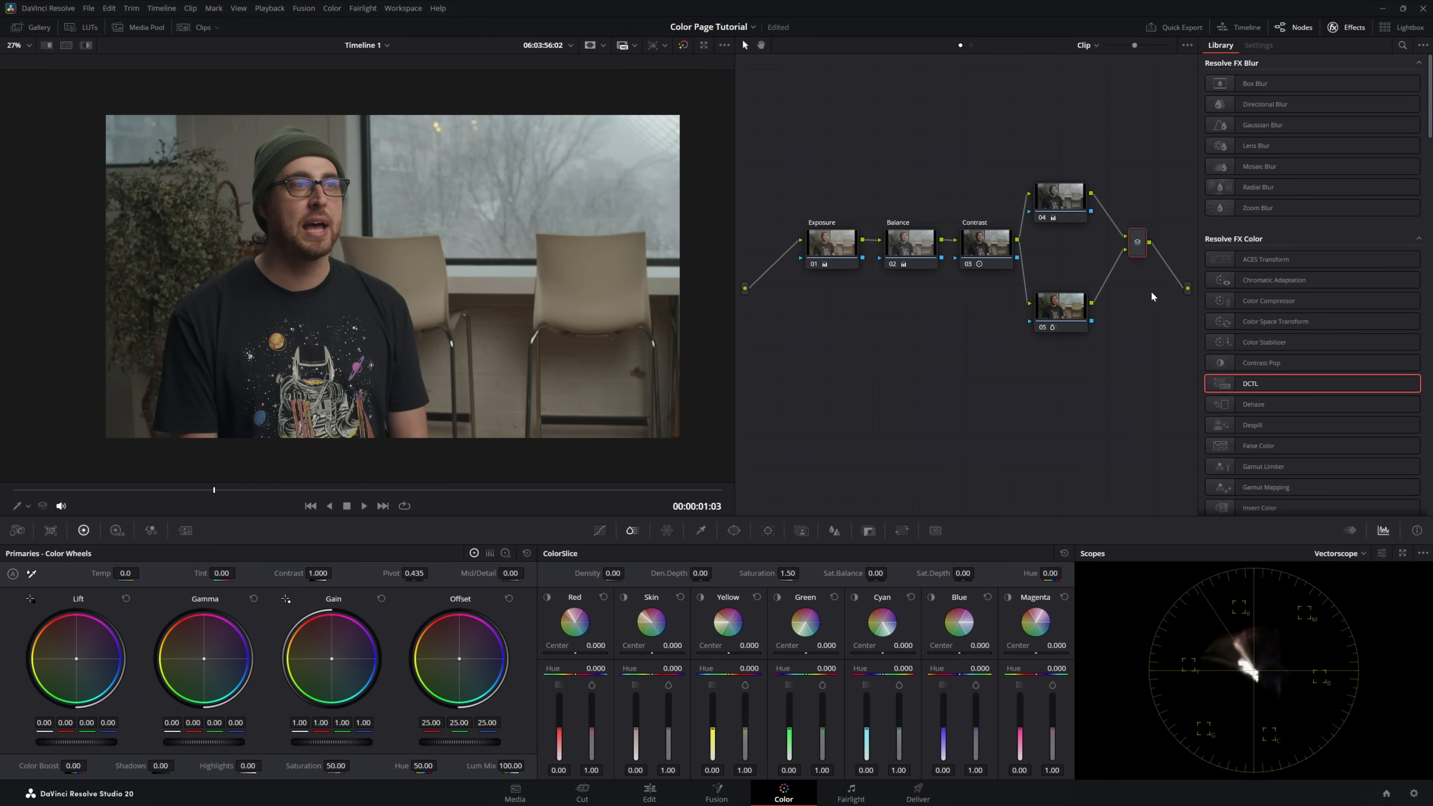
# - View the composite modes available for node 04 without choosing one
pyautogui.click(1068, 205)
pyautogui.rightClick(1064, 197)
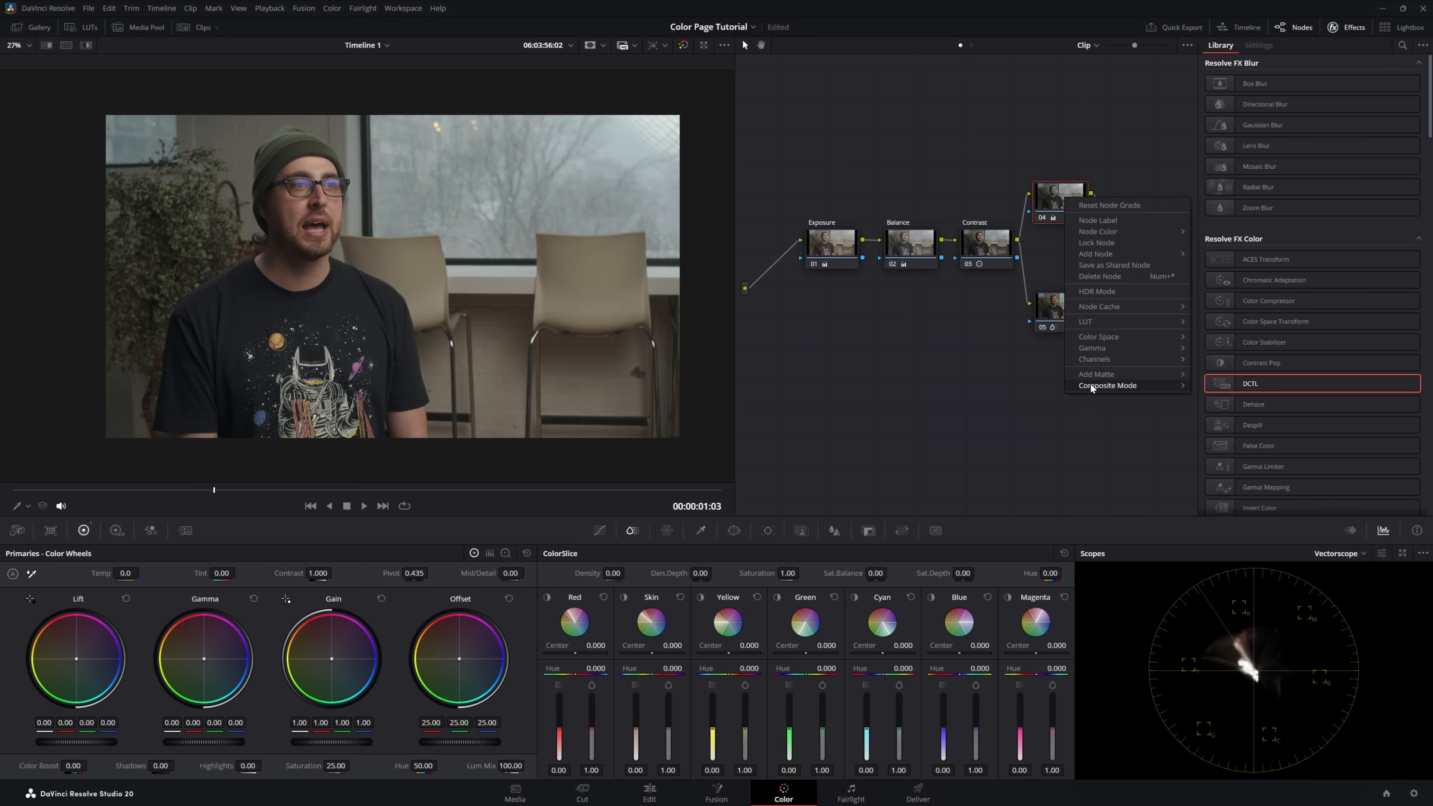
pyautogui.moveTo(1110, 384)
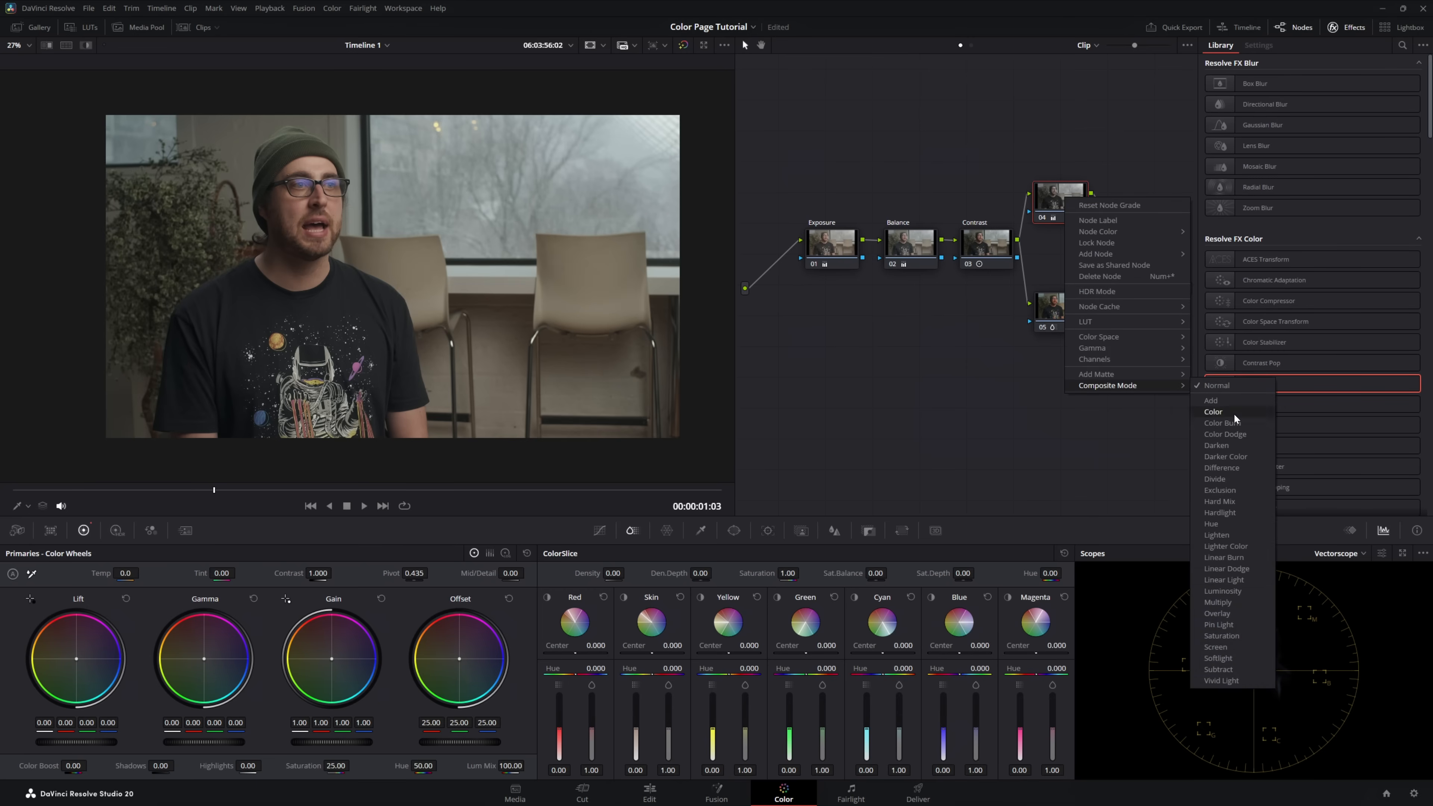
pyautogui.click(1071, 417)
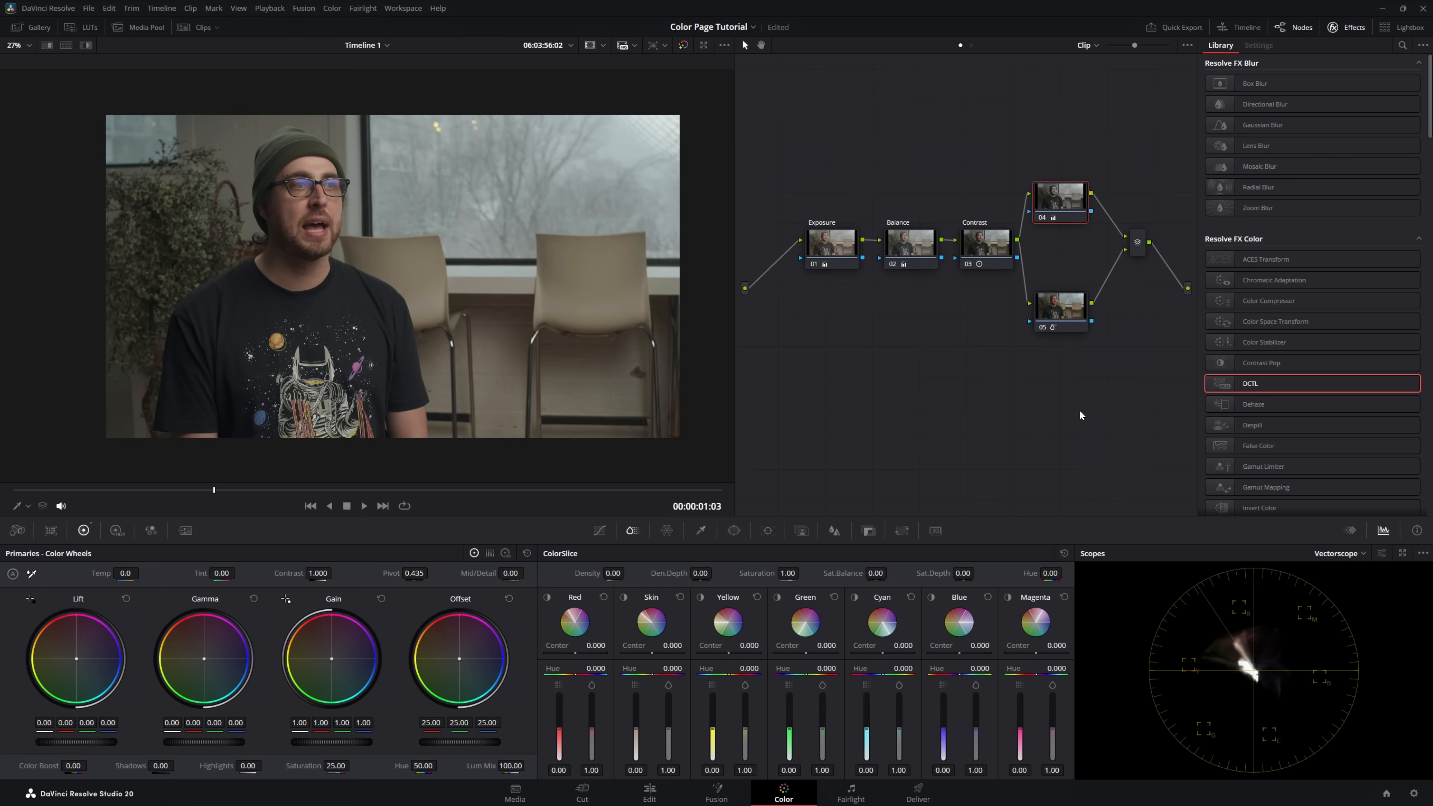
# - Label node 04 as Sat Reduce
pyautogui.rightClick(1056, 203)
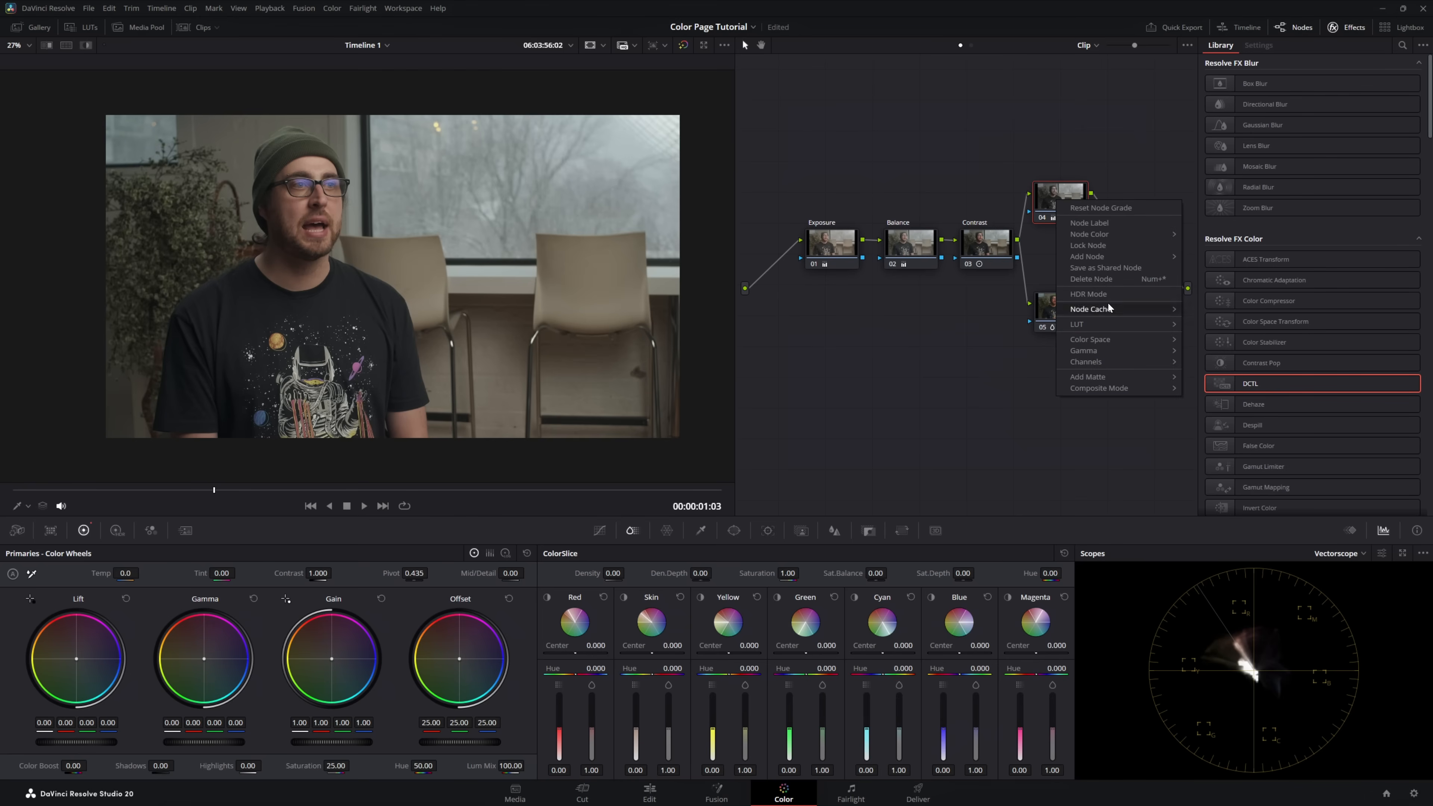
pyautogui.click(1102, 226)
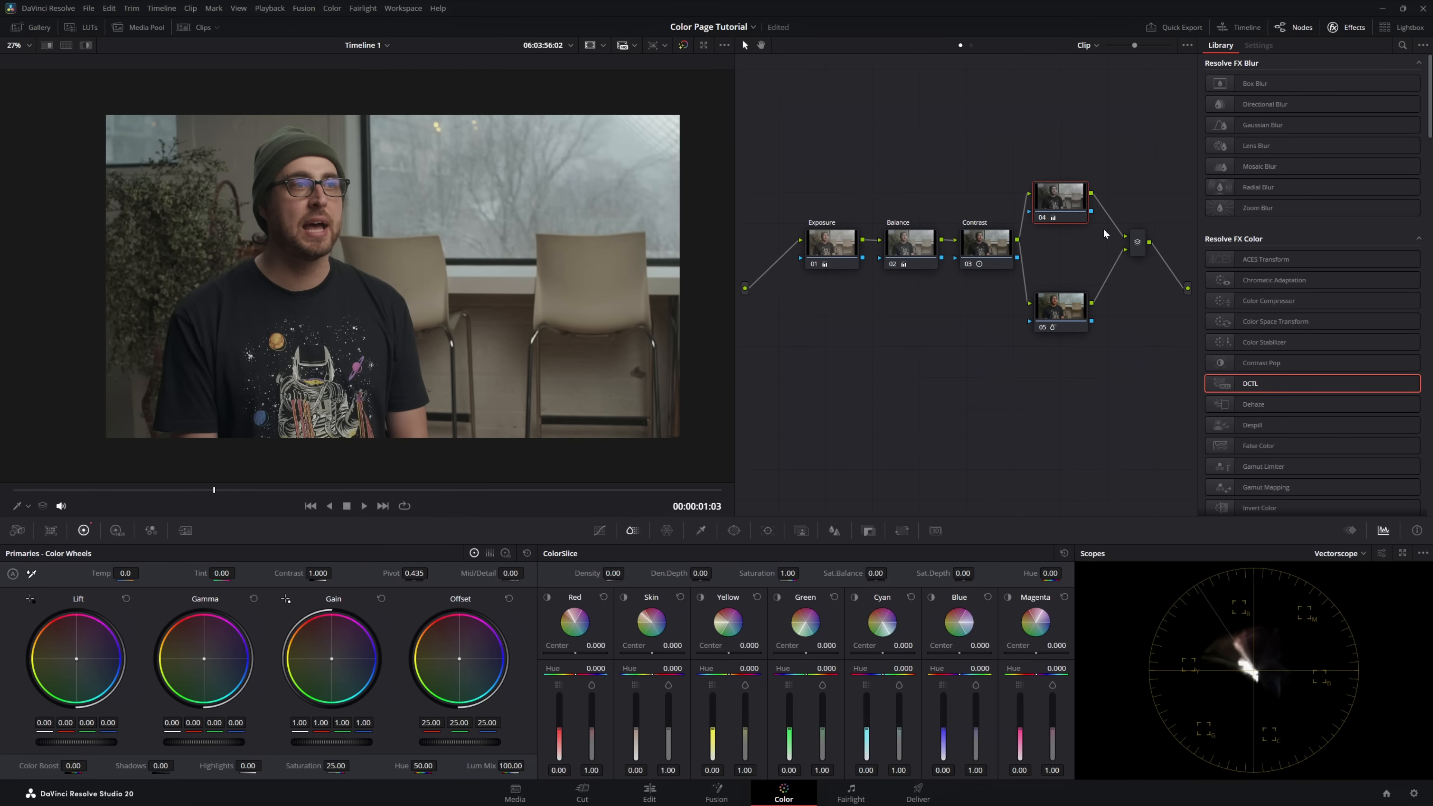
pyautogui.write('Sat Red')
pyautogui.press('Return')
pyautogui.rightClick(1060, 195)
pyautogui.click(1096, 218)
pyautogui.press('Right')
pyautogui.write('uce')
# - Label node 05 as Sat Increase and reposition all the nodes together within the node graph
pyautogui.rightClick(1060, 299)
pyautogui.click(1092, 320)
pyautogui.write('Sat Increase')
pyautogui.press('Return')
pyautogui.moveTo(816, 127); pyautogui.dragTo(1158, 371)
pyautogui.moveTo(1141, 253); pyautogui.dragTo(1098, 286)
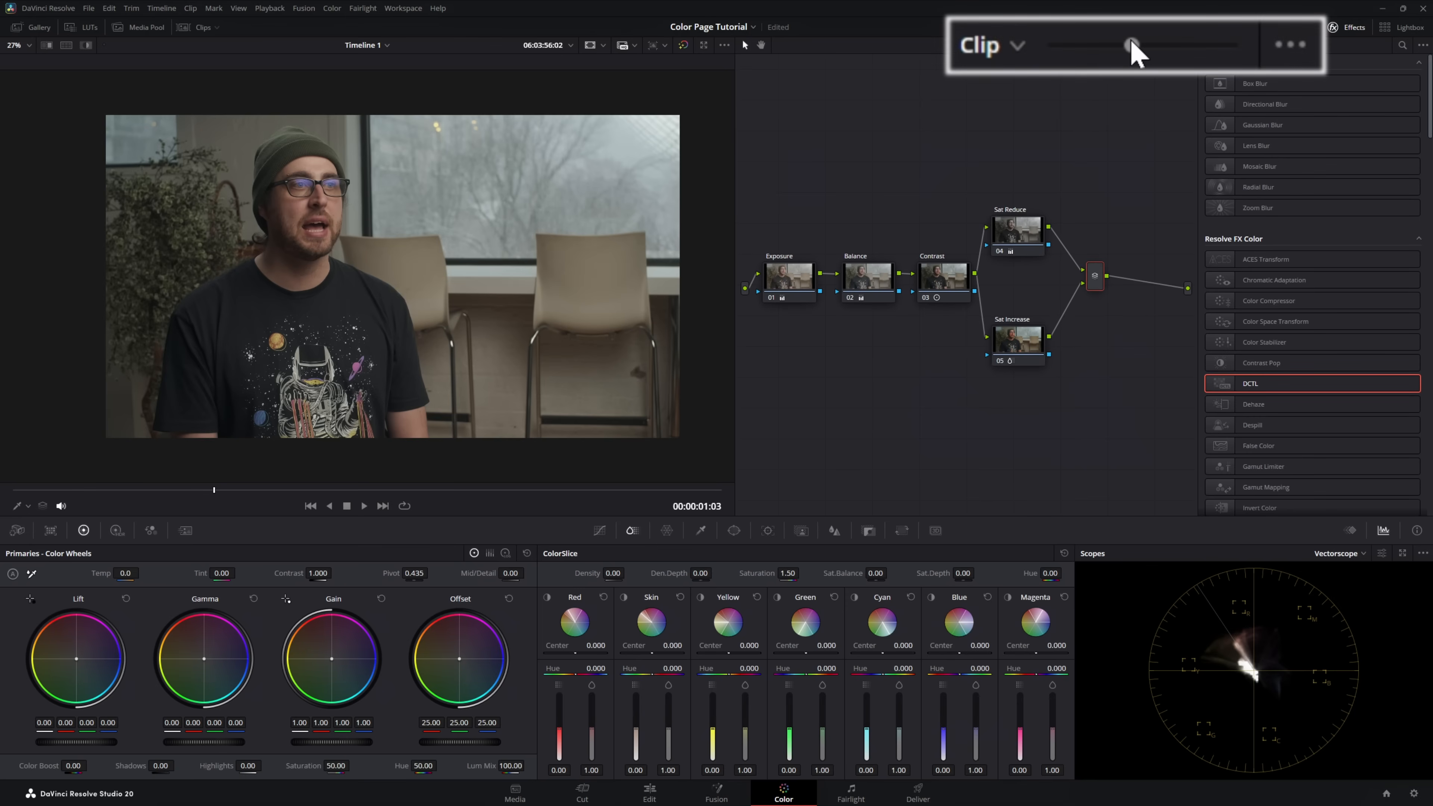
# - Zoom out and shift the node tree, add serial node 07 after the parallel mixer, and give it a circular window
pyautogui.moveTo(1133, 50); pyautogui.dragTo(1051, 56)
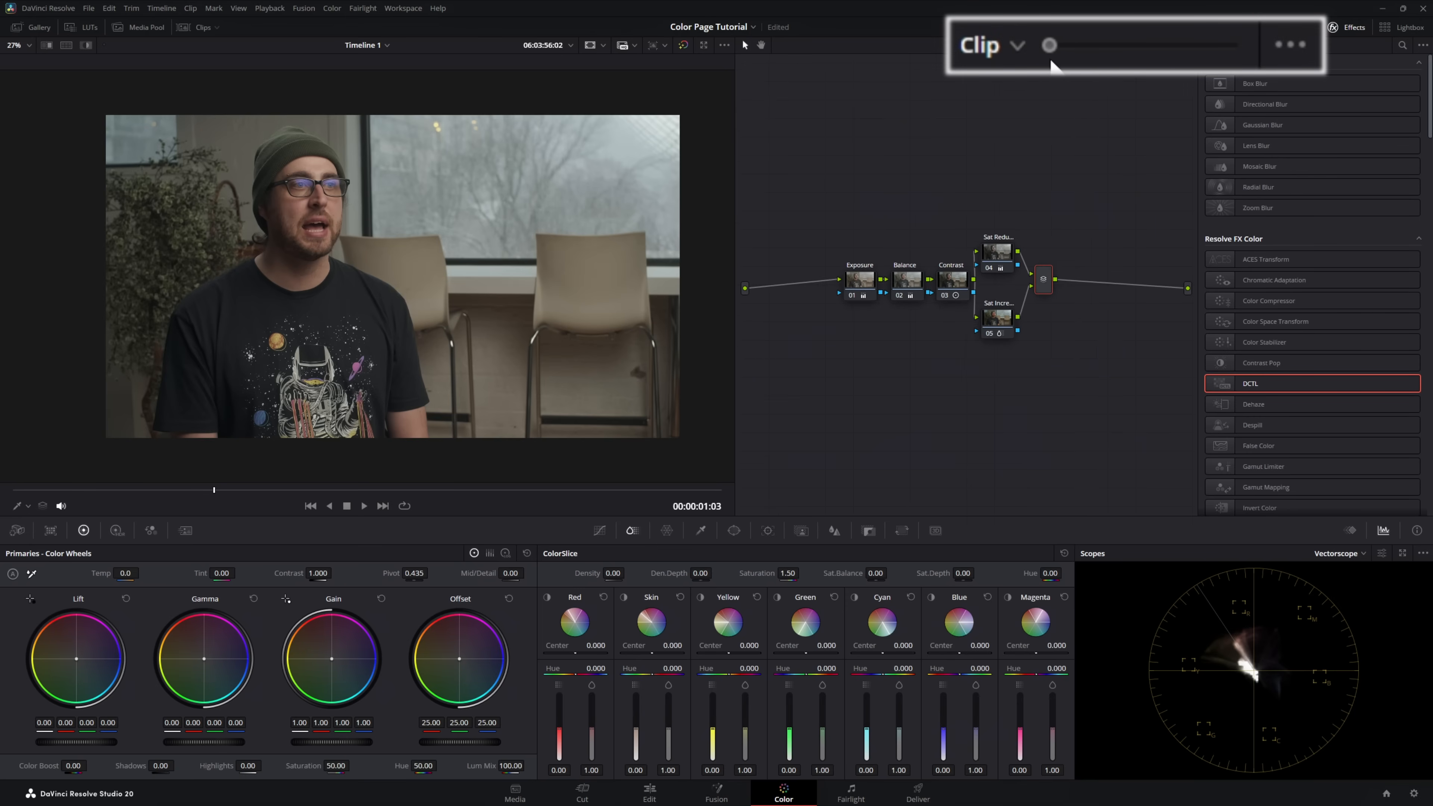
pyautogui.moveTo(823, 205); pyautogui.dragTo(963, 292)
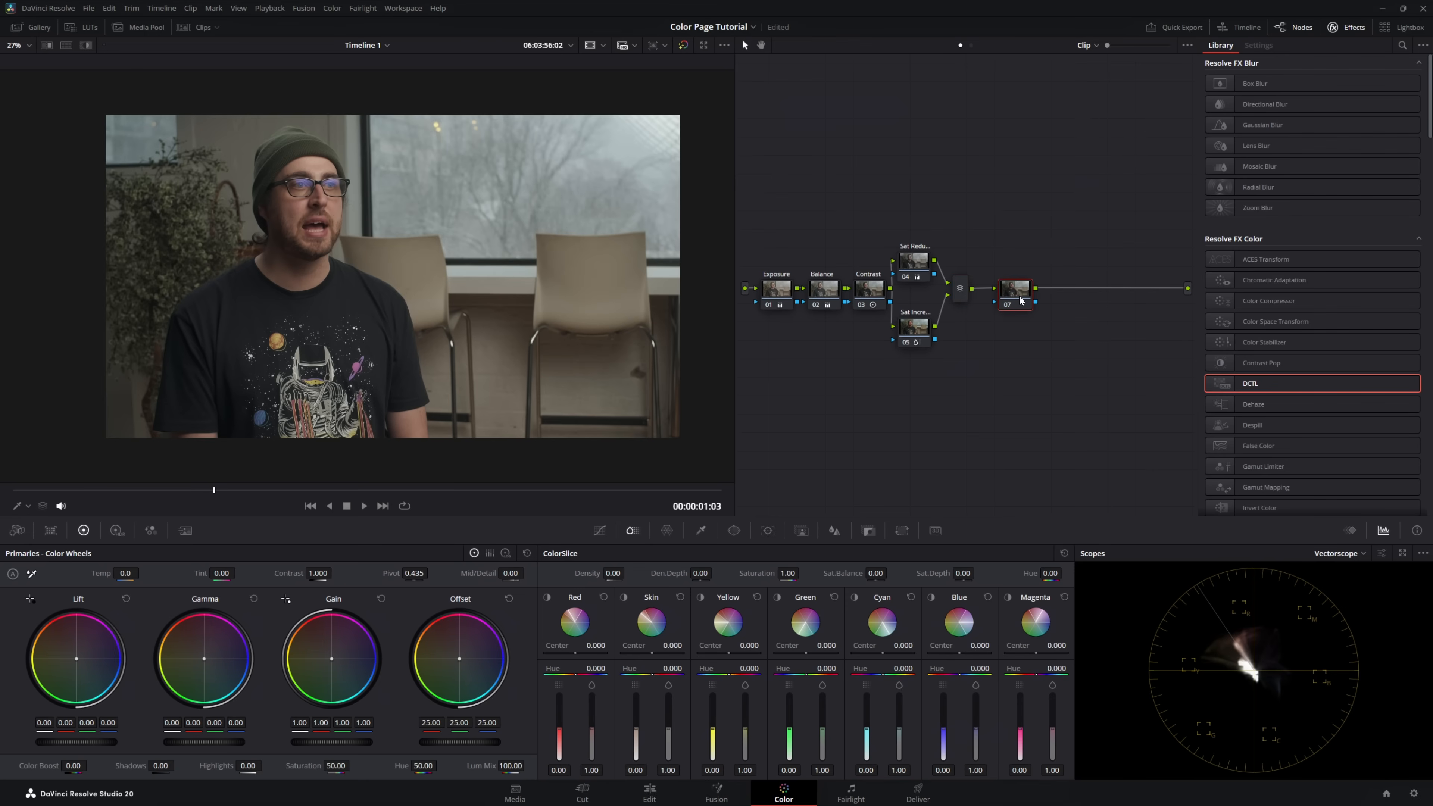
pyautogui.click(735, 531)
pyautogui.click(559, 634)
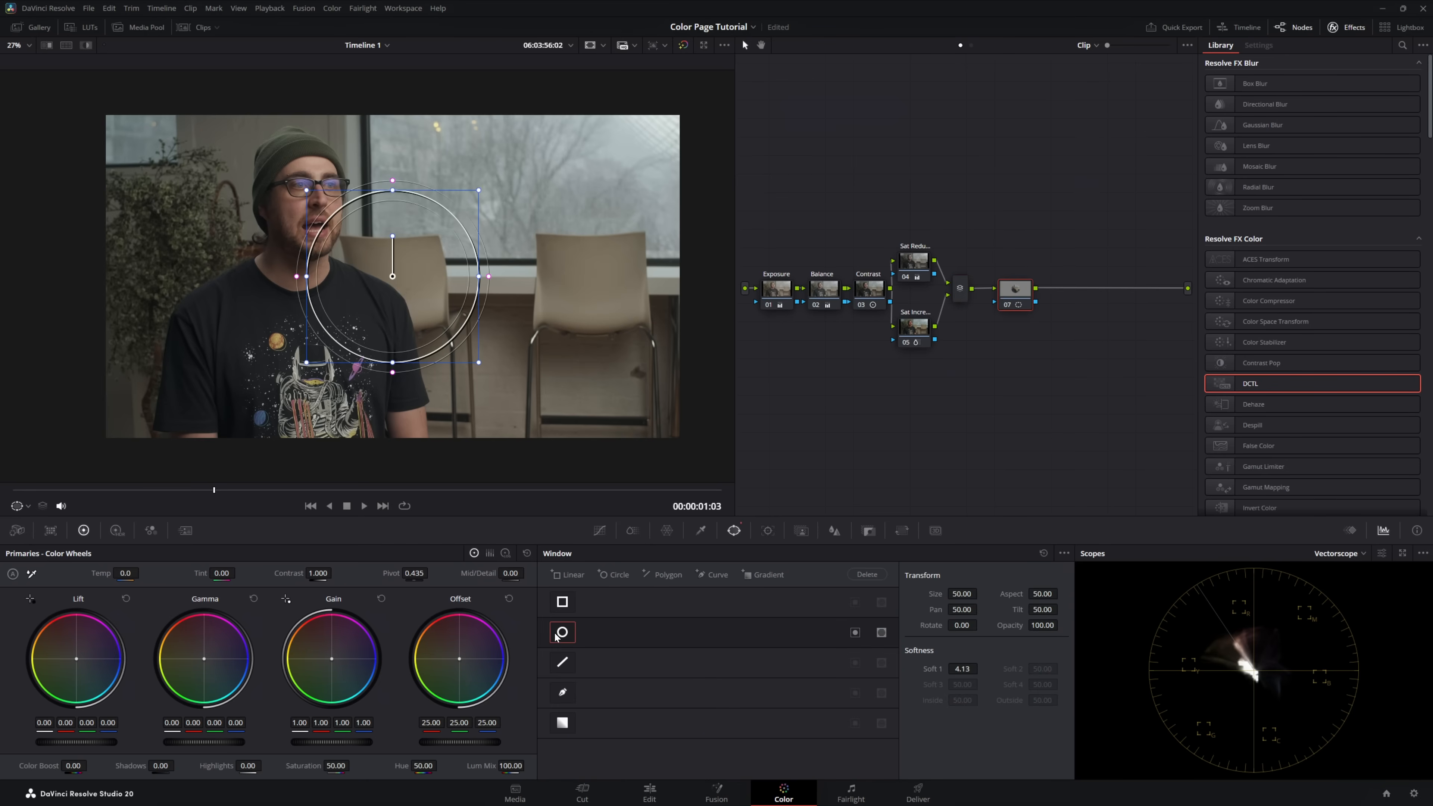
# - Shape the circular window into a tall ellipse around the man, with size 57.46, aspect 29.64 and softness 16.62
pyautogui.moveTo(407, 288); pyautogui.dragTo(313, 414)
pyautogui.scroll(-2, 317, 277)
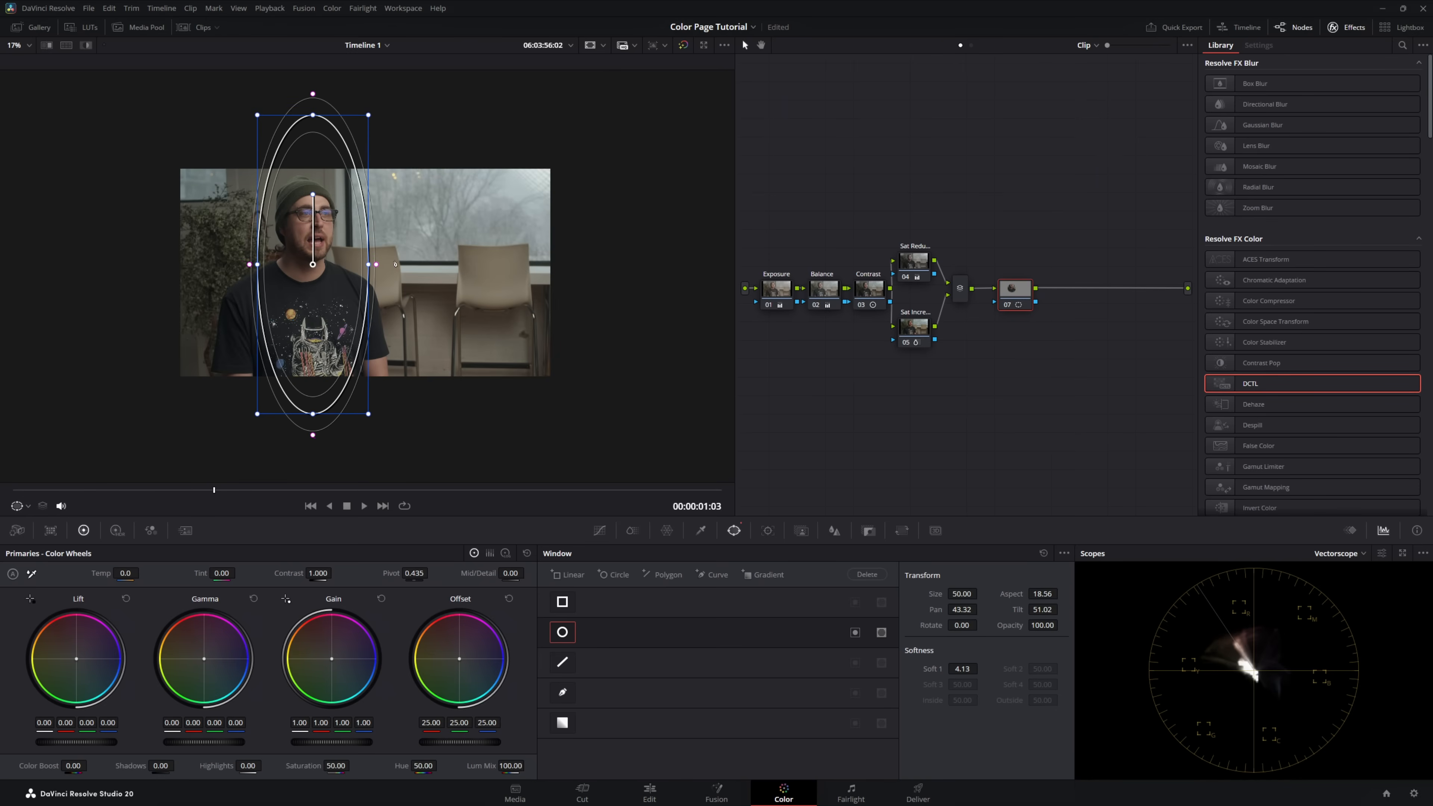
pyautogui.moveTo(368, 264); pyautogui.dragTo(444, 273)
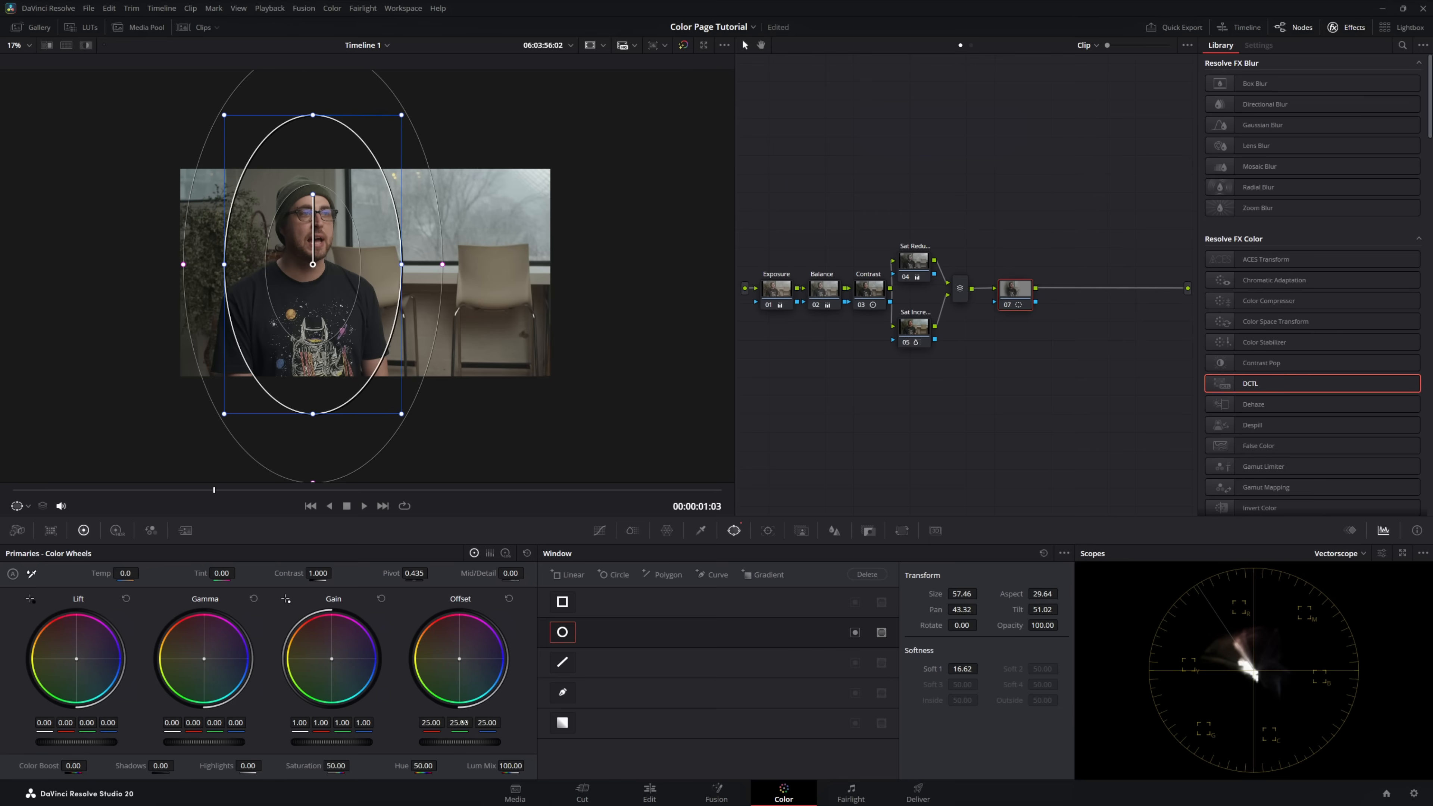
# - Brighten the windowed area on node 07 by resetting the trial Offset adjustment and raising the Gain to 1.28
pyautogui.moveTo(459, 742); pyautogui.dragTo(483, 743)
pyautogui.click(510, 599)
pyautogui.moveTo(326, 741); pyautogui.dragTo(343, 741)
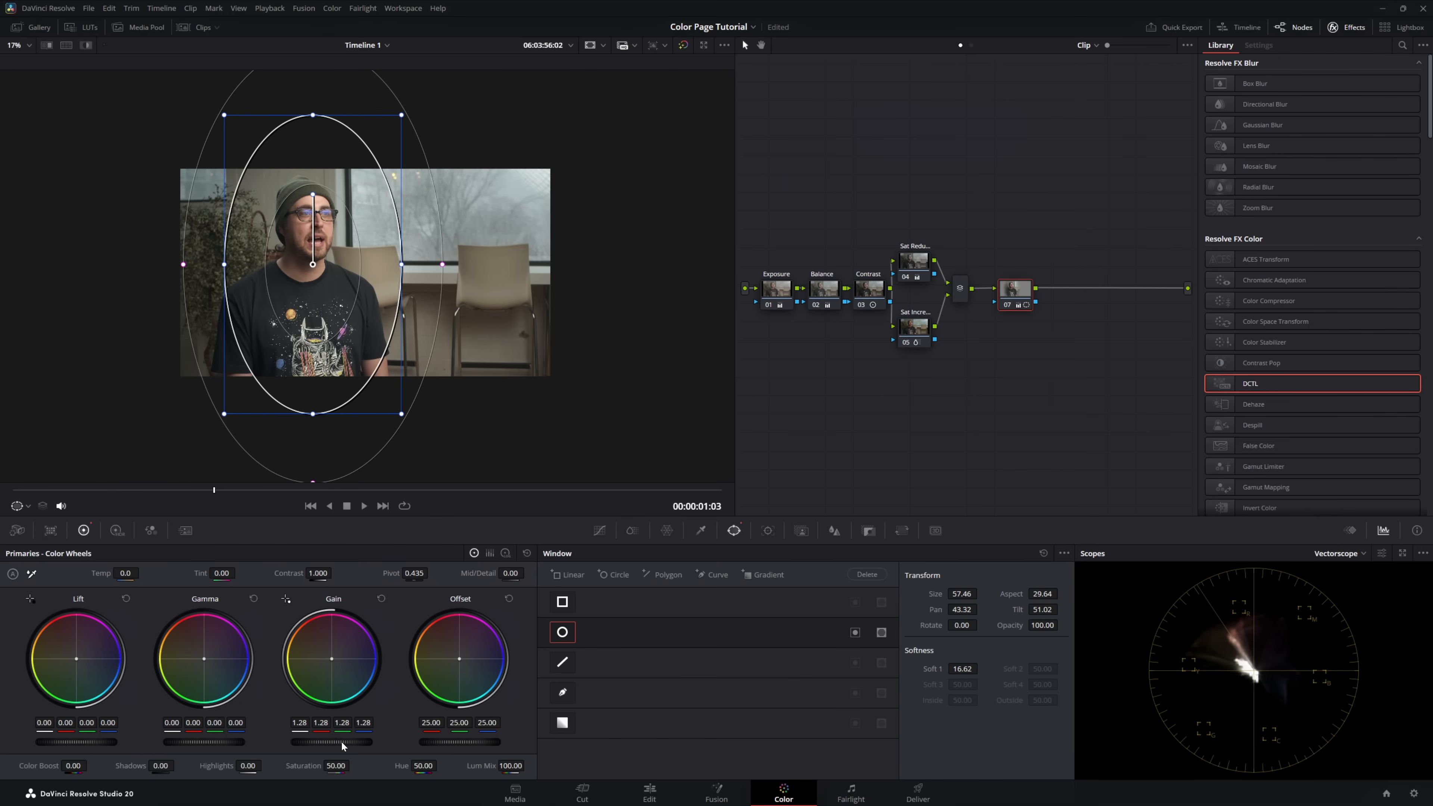
# - Add an outside node after node 07 and place it closer to node 07 in the graph
pyautogui.rightClick(1021, 292)
pyautogui.moveTo(1071, 346)
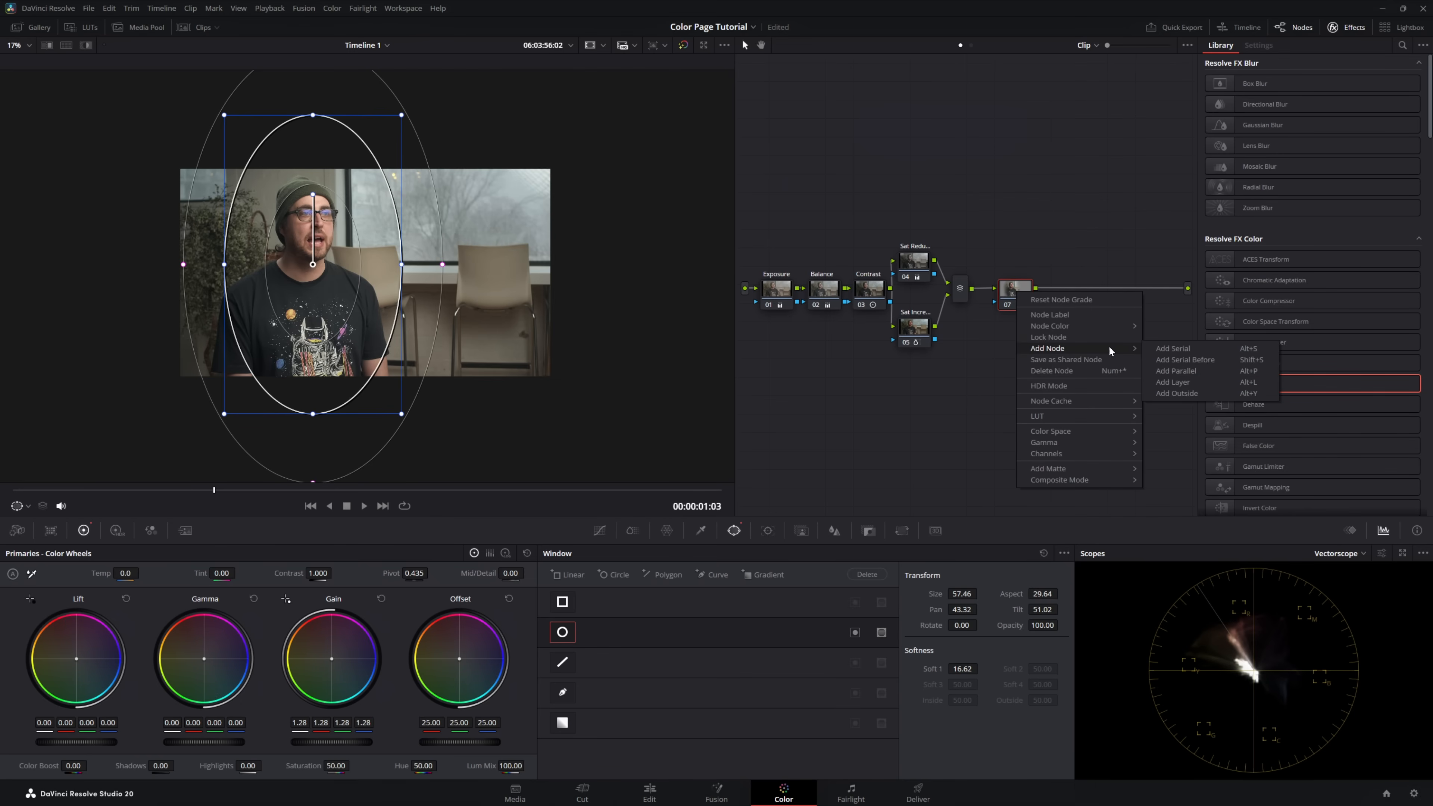
pyautogui.click(1176, 393)
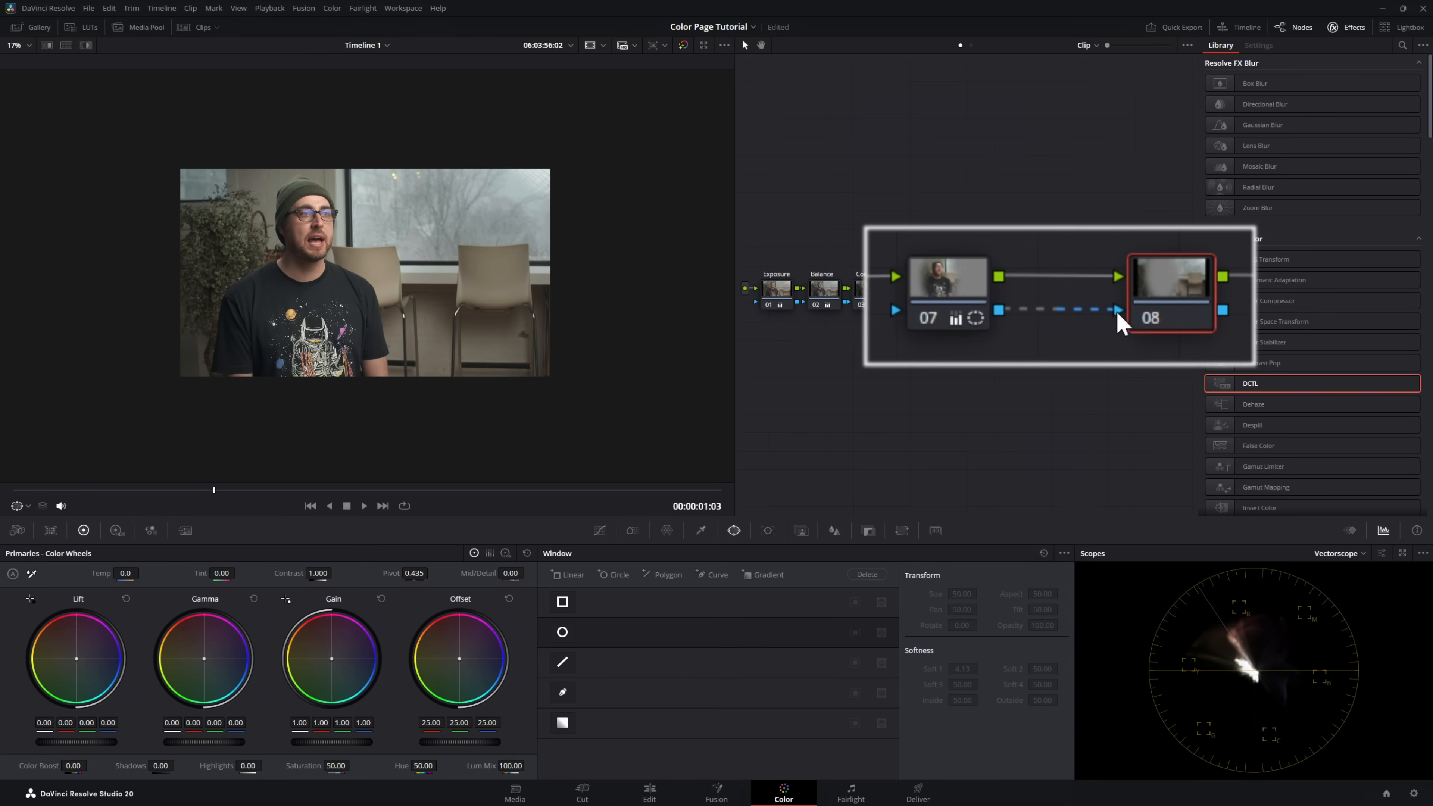
pyautogui.moveTo(1171, 308); pyautogui.dragTo(1110, 303)
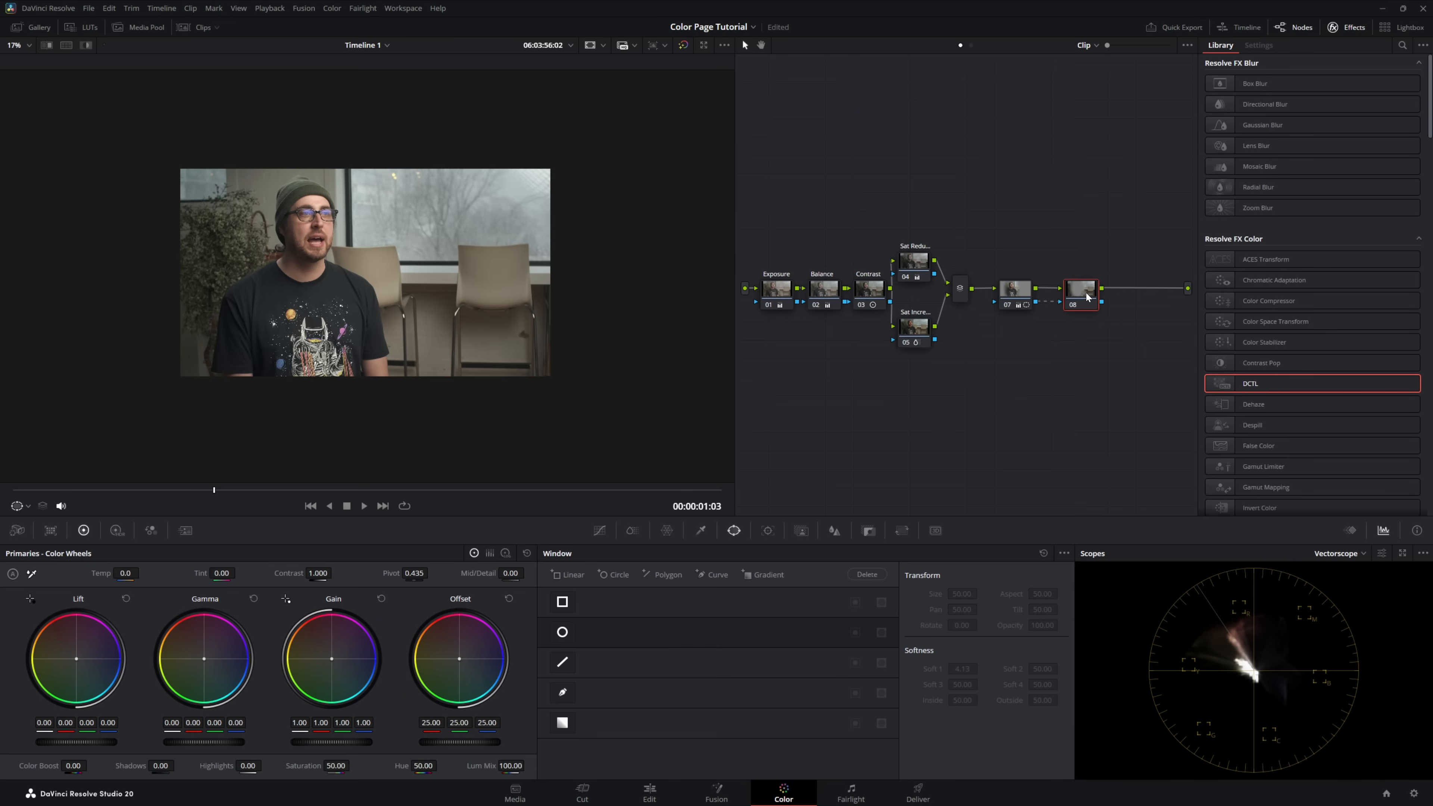
# - Darken the surroundings of the window by lowering the Gamma of outside node 08 to -0.04
pyautogui.click(1023, 293)
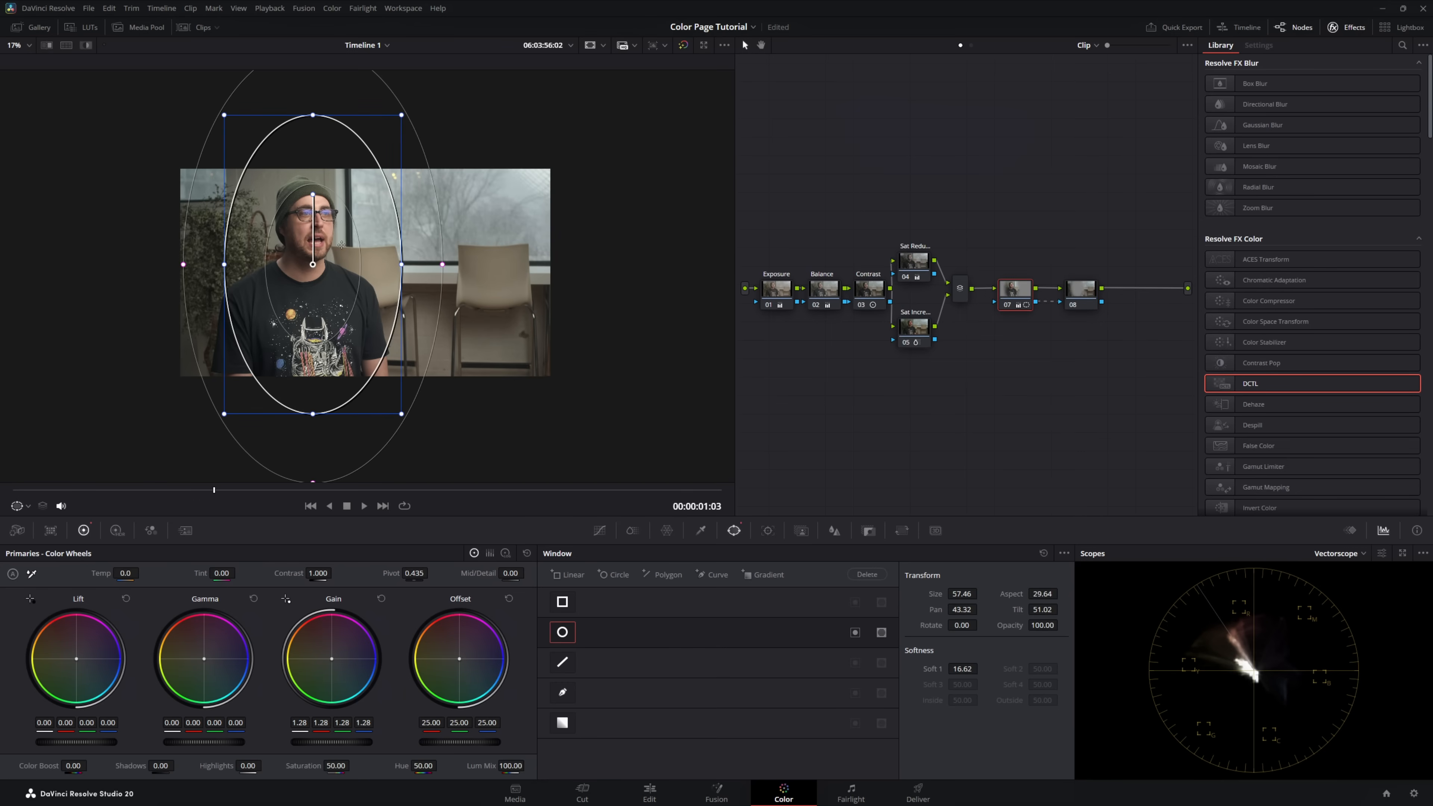
pyautogui.click(1080, 297)
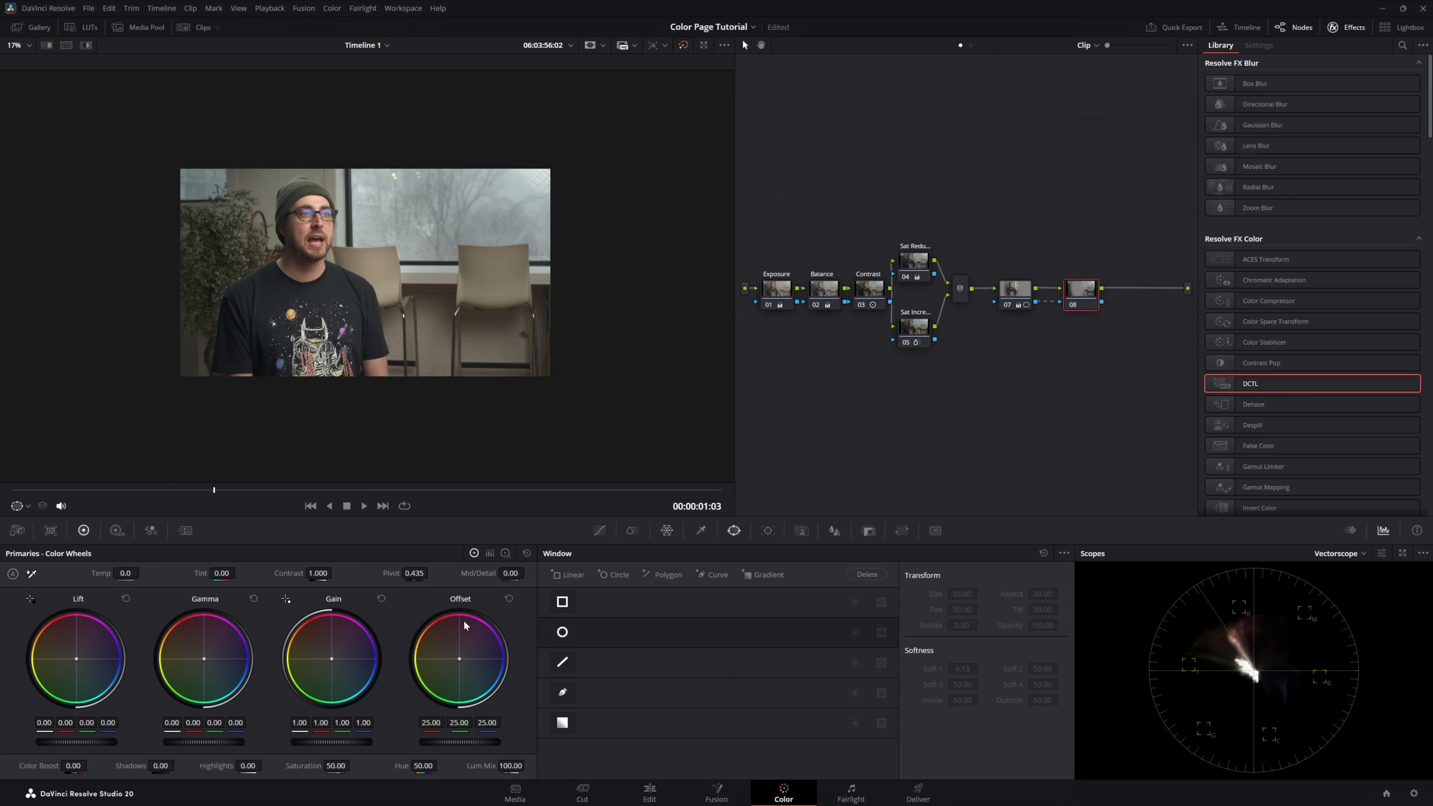
pyautogui.moveTo(213, 741); pyautogui.dragTo(206, 740)
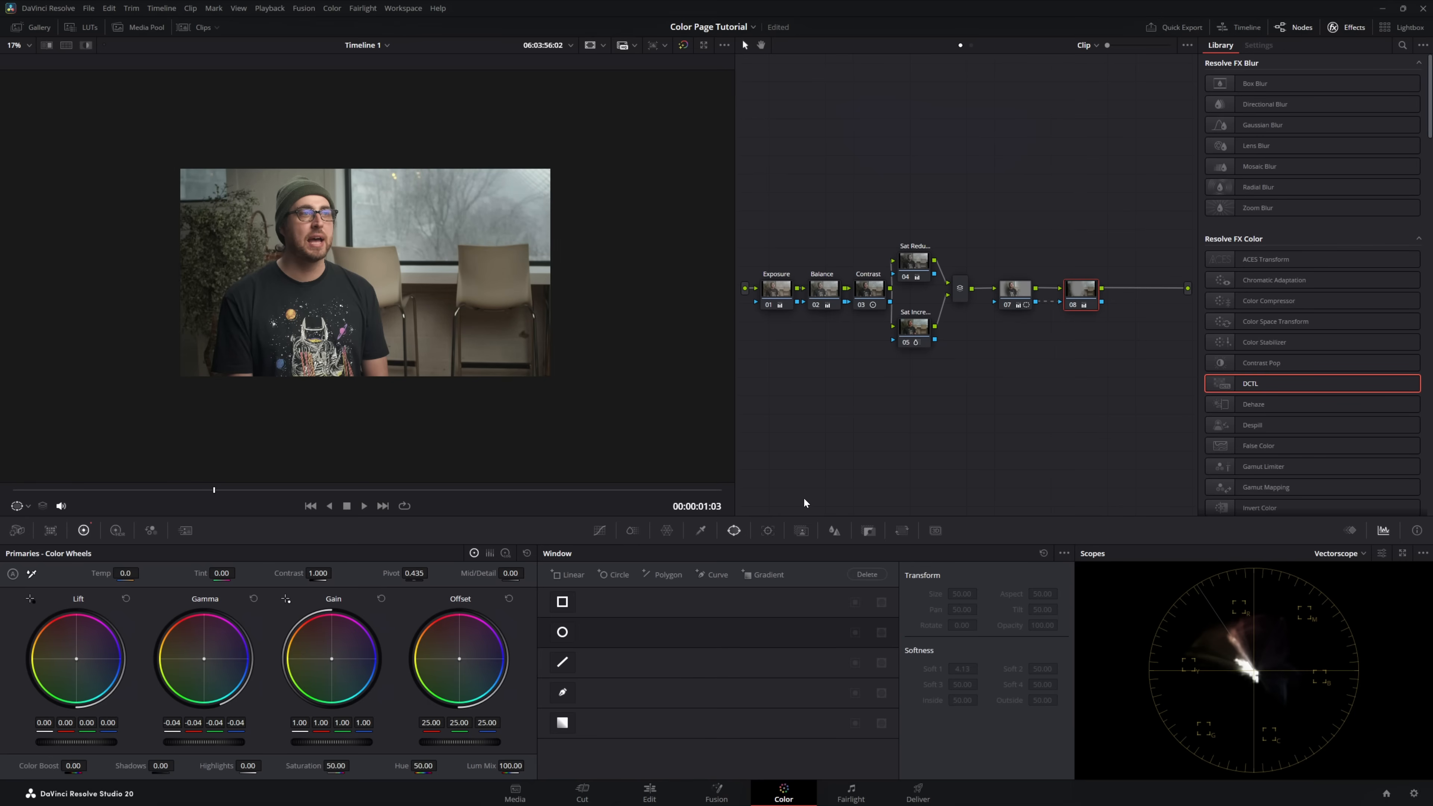
# - Compare the picture with nodes 07 and 08 disabled and enabled
pyautogui.moveTo(995, 337); pyautogui.dragTo(1099, 288)
pyautogui.hotkey('ctrl', 'd')
pyautogui.hotkey('ctrl', 'd')
pyautogui.hotkey('ctrl', 'd')
pyautogui.hotkey('ctrl', 'd')
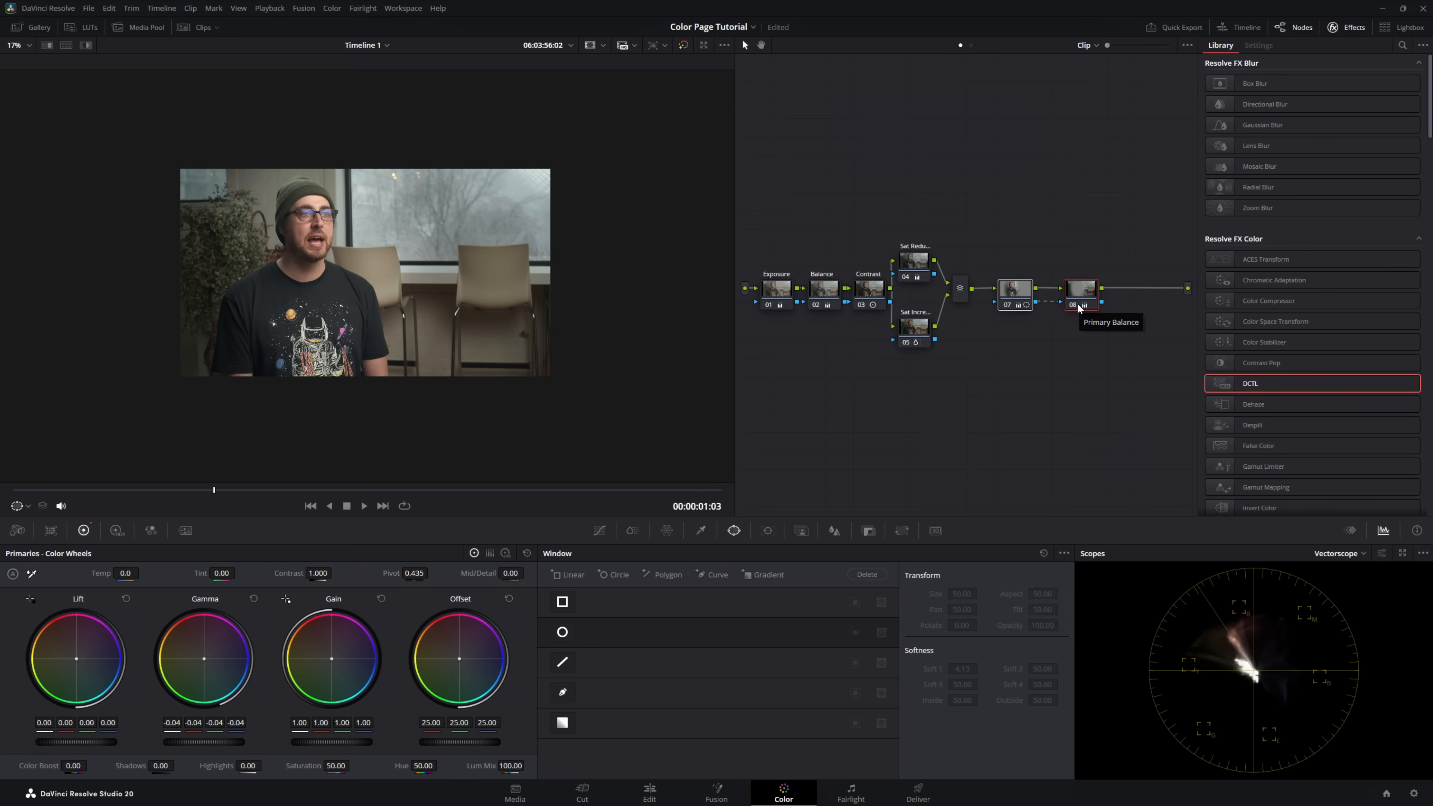
pyautogui.click(1082, 347)
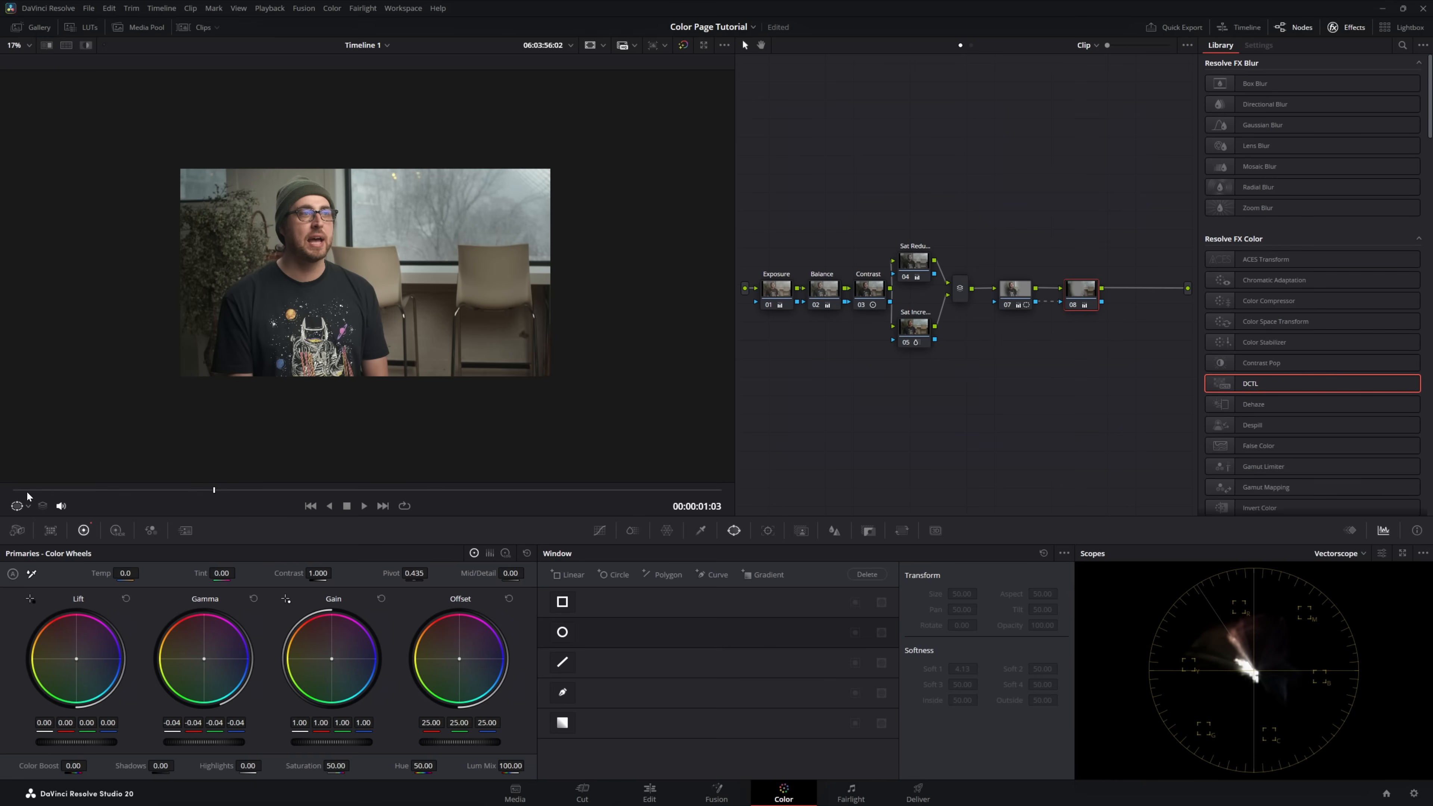
# - Turn off the window's on-screen controls and fit the image to the viewer
pyautogui.click(27, 506)
pyautogui.click(34, 523)
pyautogui.hotkey('shift', 'z')
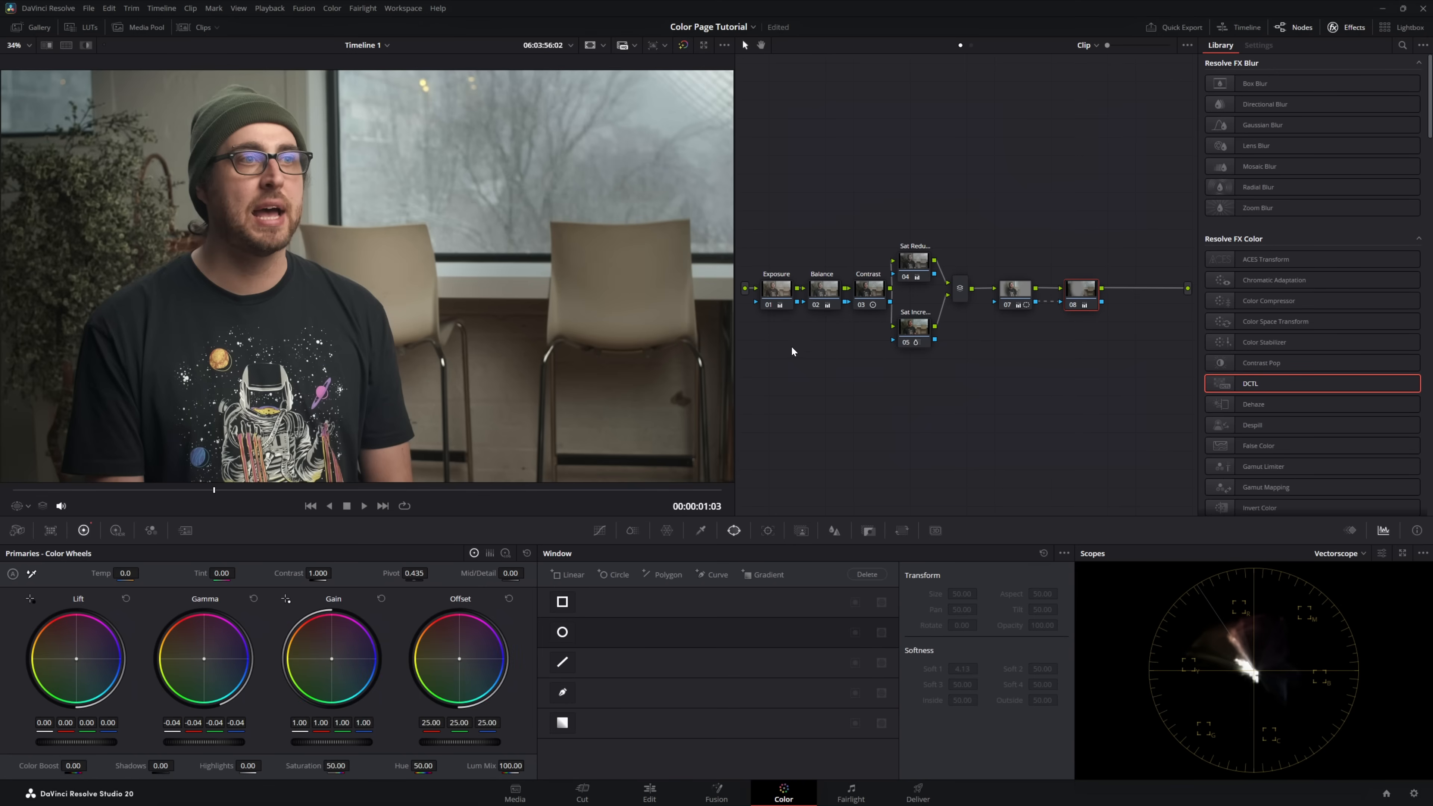
# - Compare the clip with the entire grade bypassed and enabled
pyautogui.hotkey('alt', 'd')
pyautogui.hotkey('alt', 'd')
pyautogui.hotkey('alt', 'd')
pyautogui.hotkey('alt', 'd')
# - Grab a still of the graded frame into the Stills 1 gallery album and show the timeline's clip thumbnails
pyautogui.click(37, 28)
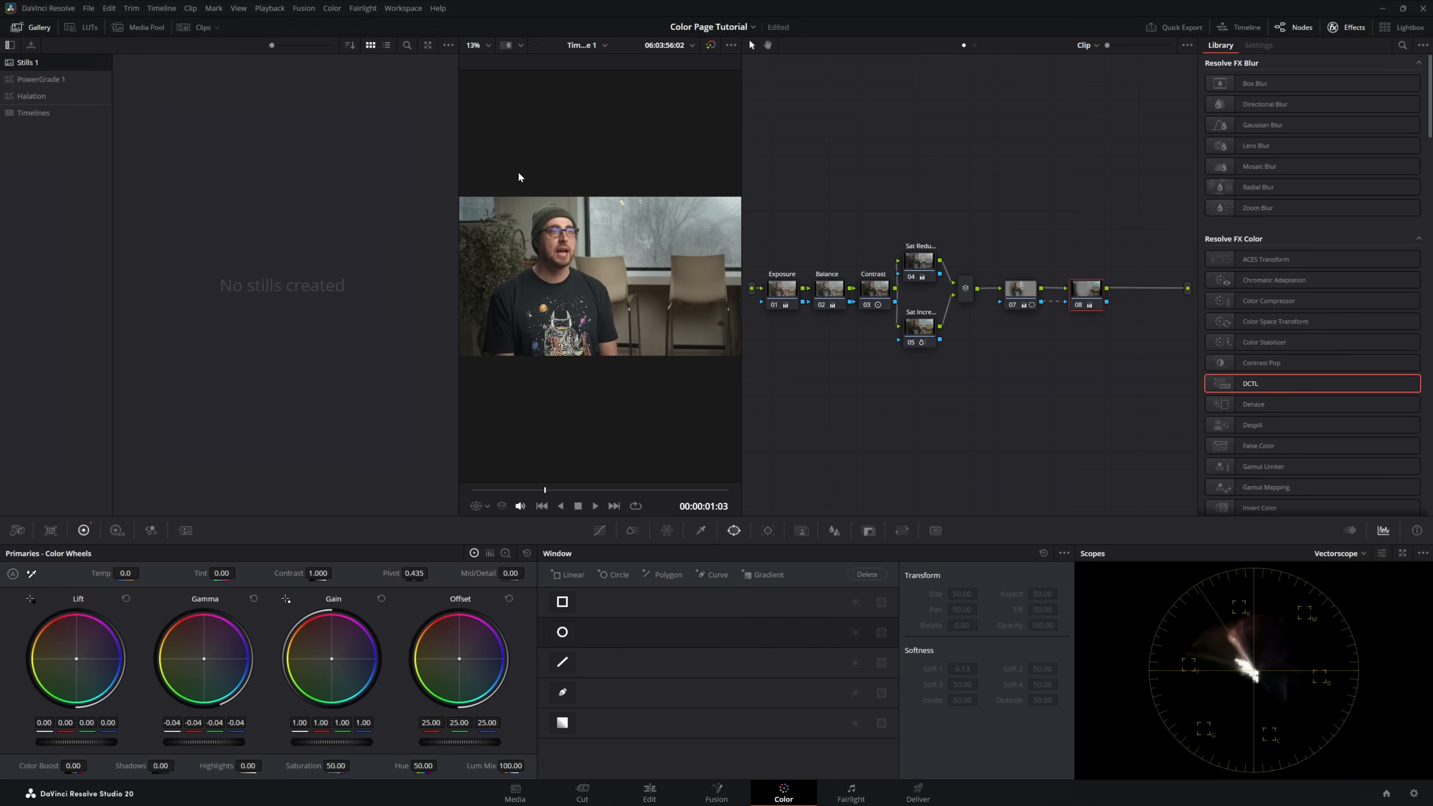
pyautogui.rightClick(604, 256)
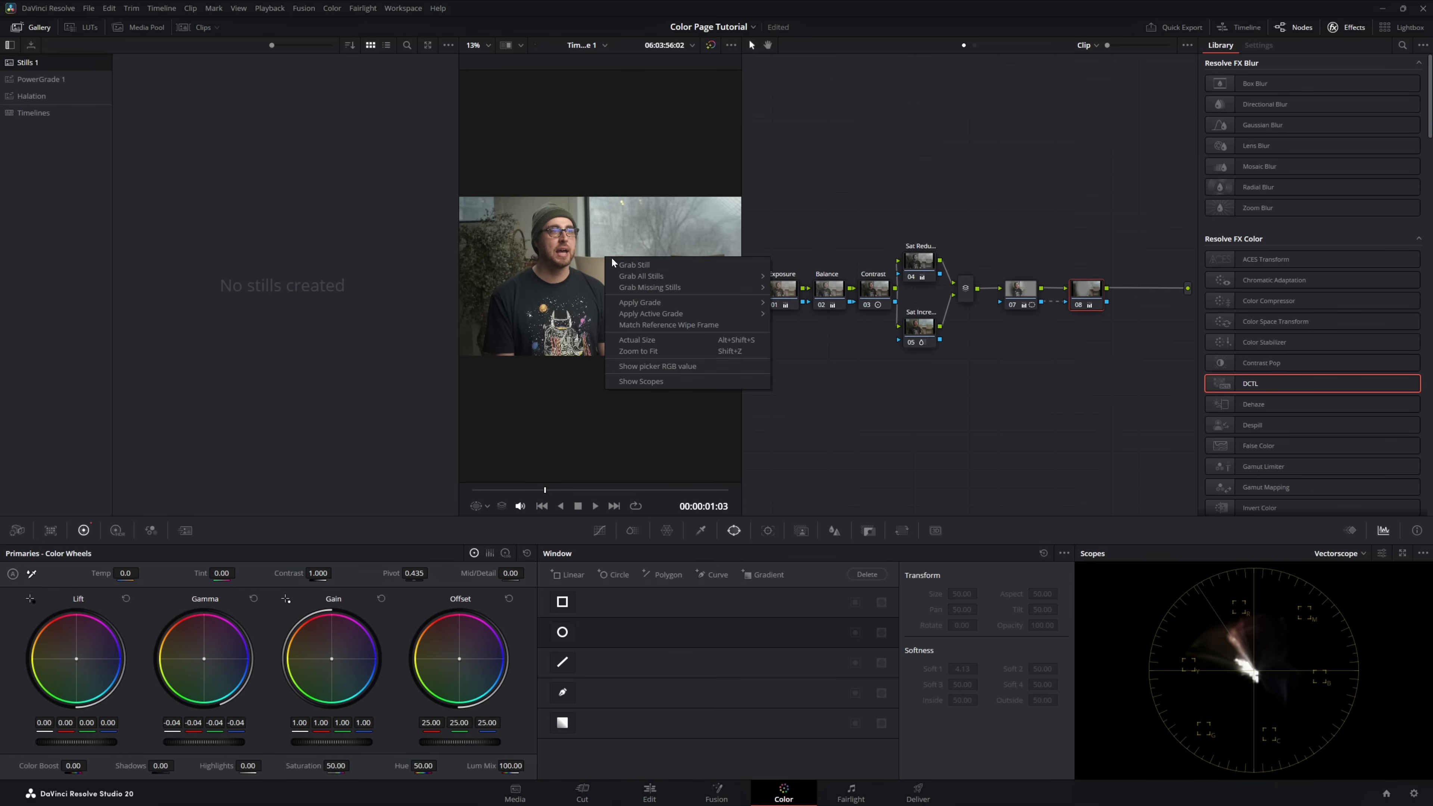
pyautogui.click(630, 266)
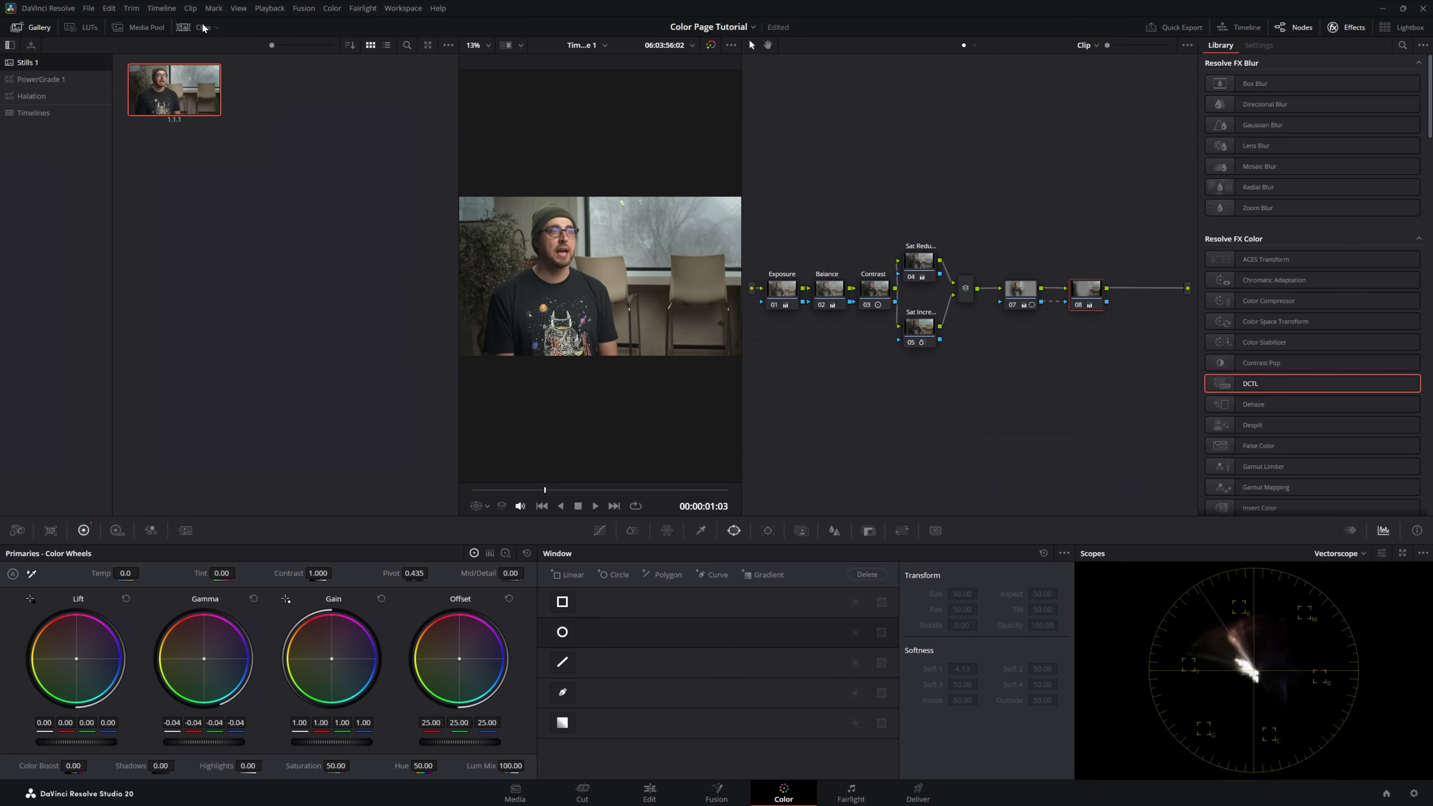
pyautogui.click(191, 28)
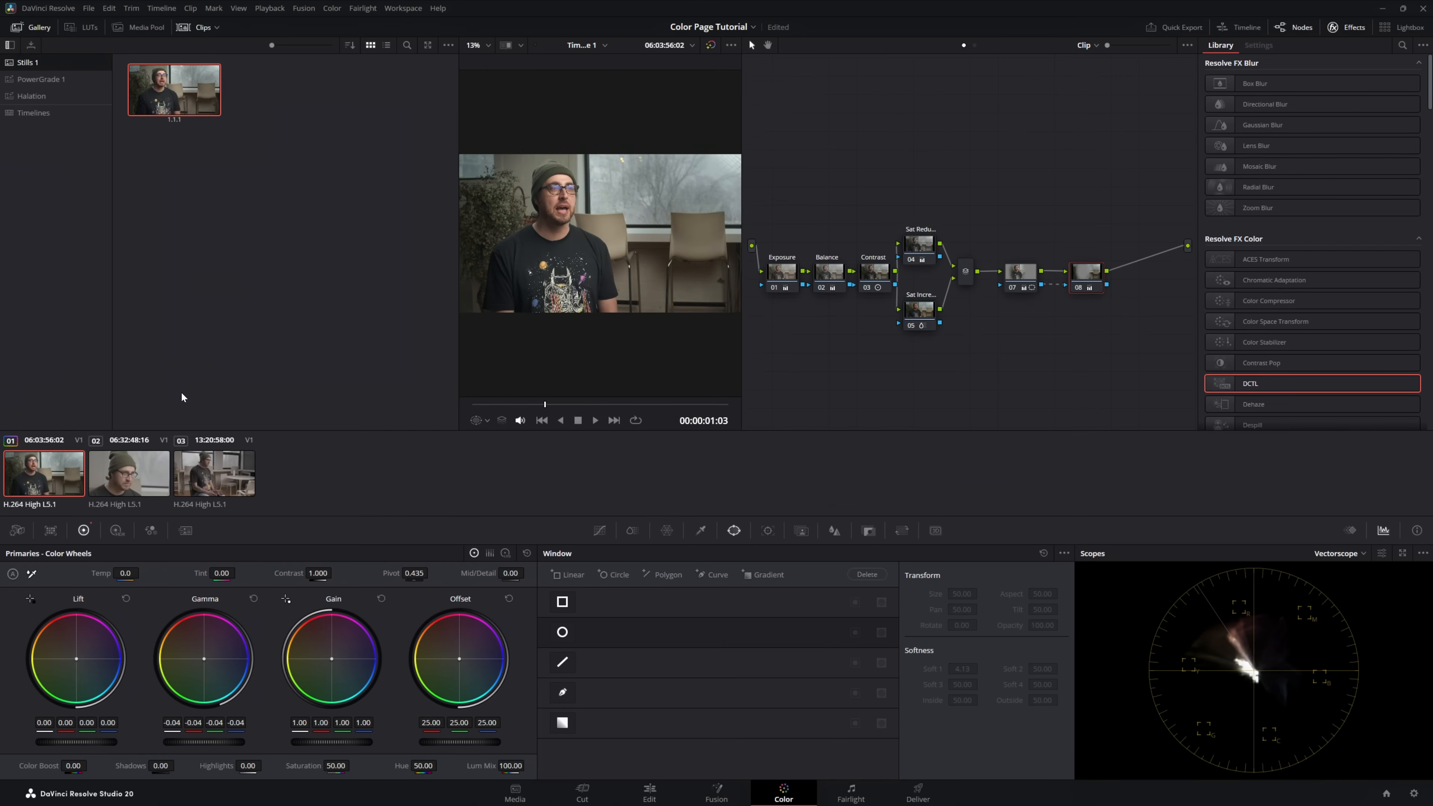
# - Try applying the gallery still's grade to clip 02, and undo it
pyautogui.click(113, 480)
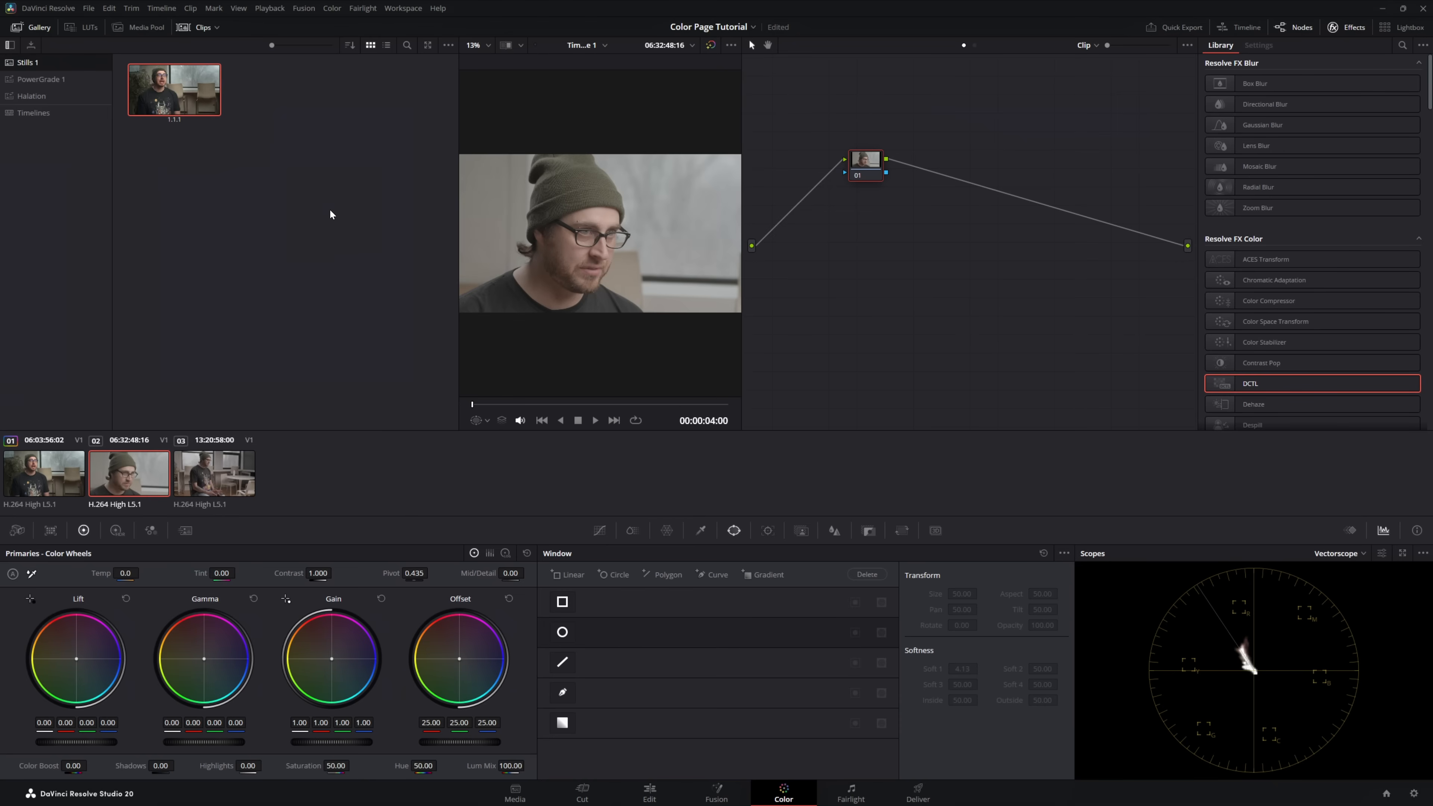
pyautogui.rightClick(178, 91)
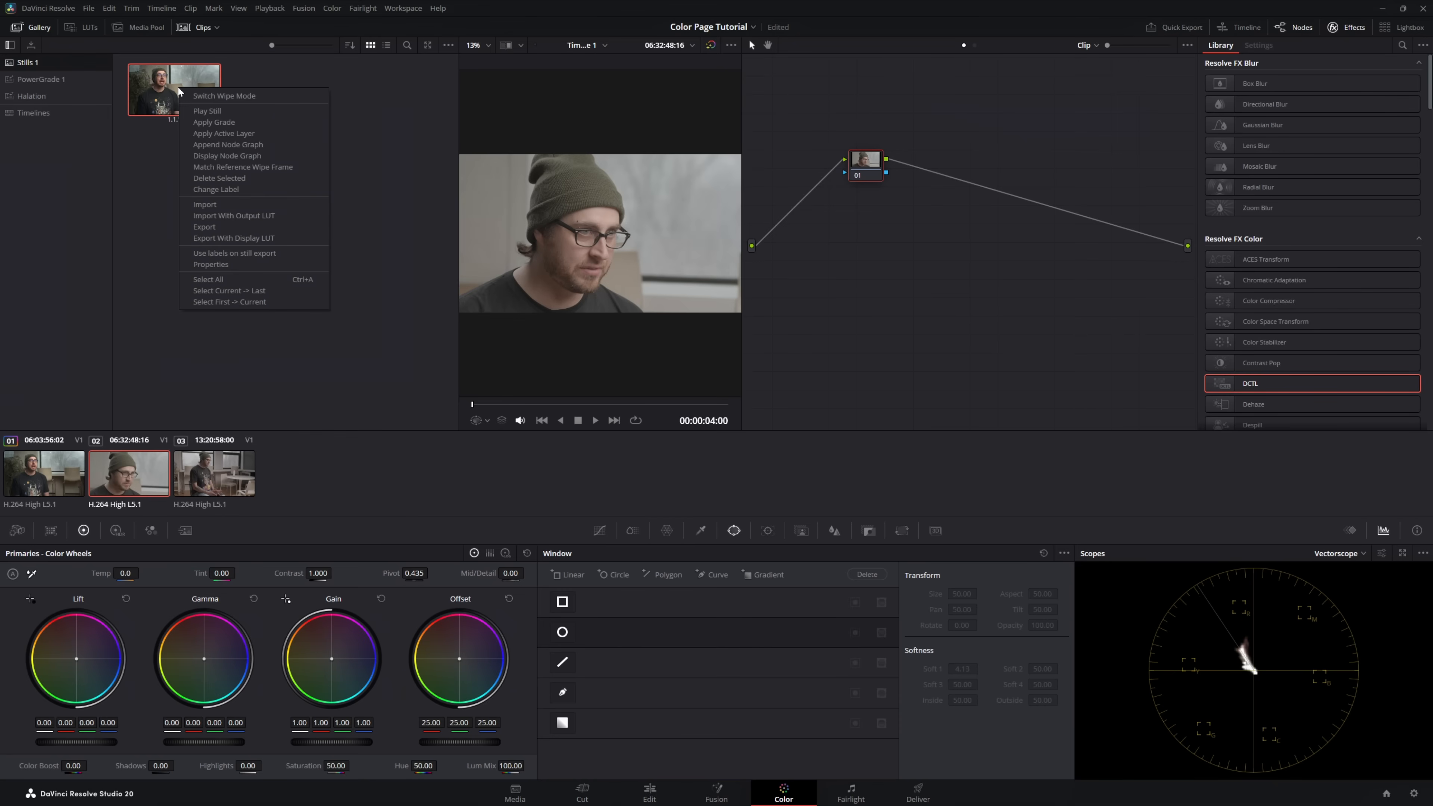
pyautogui.click(214, 122)
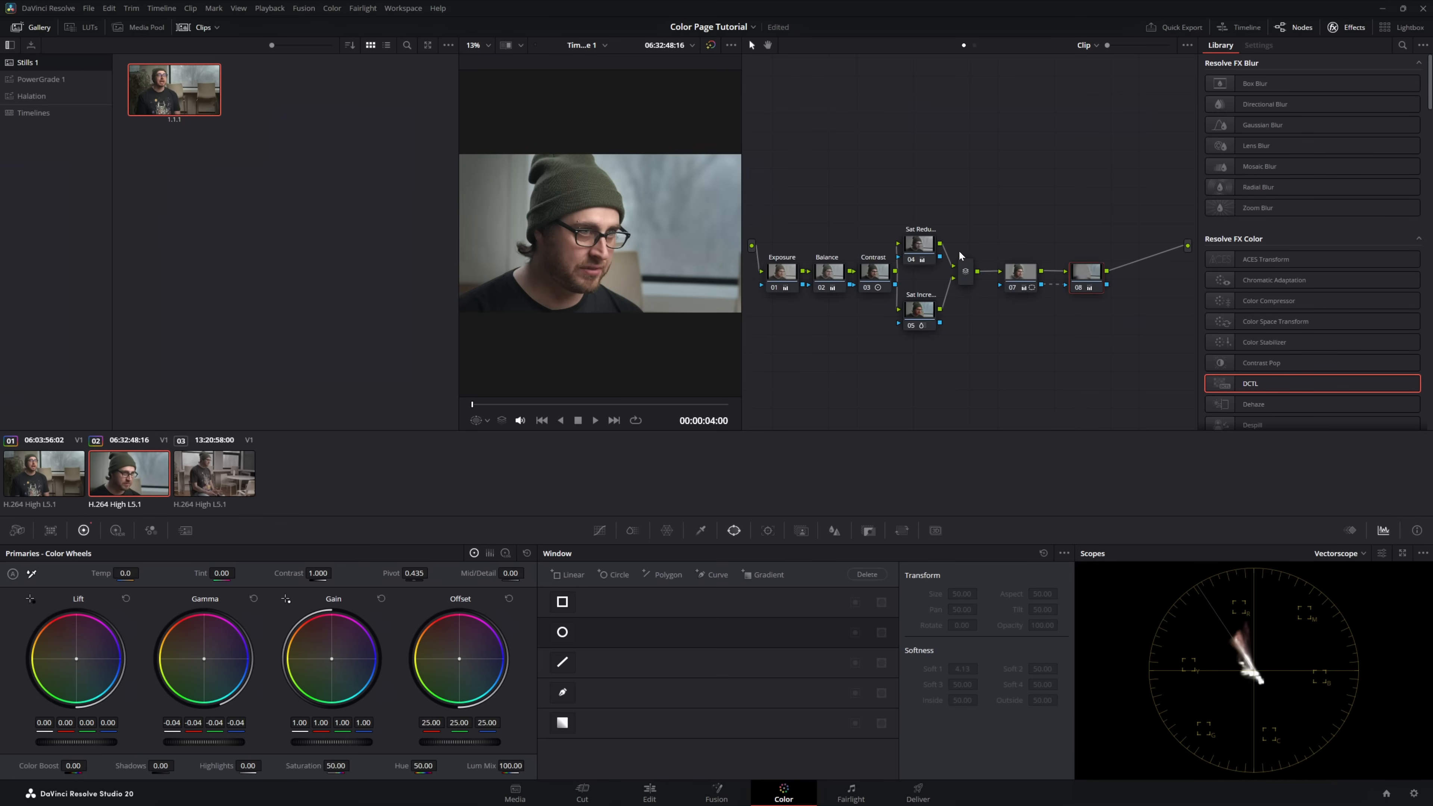
pyautogui.hotkey('ctrl', 'z')
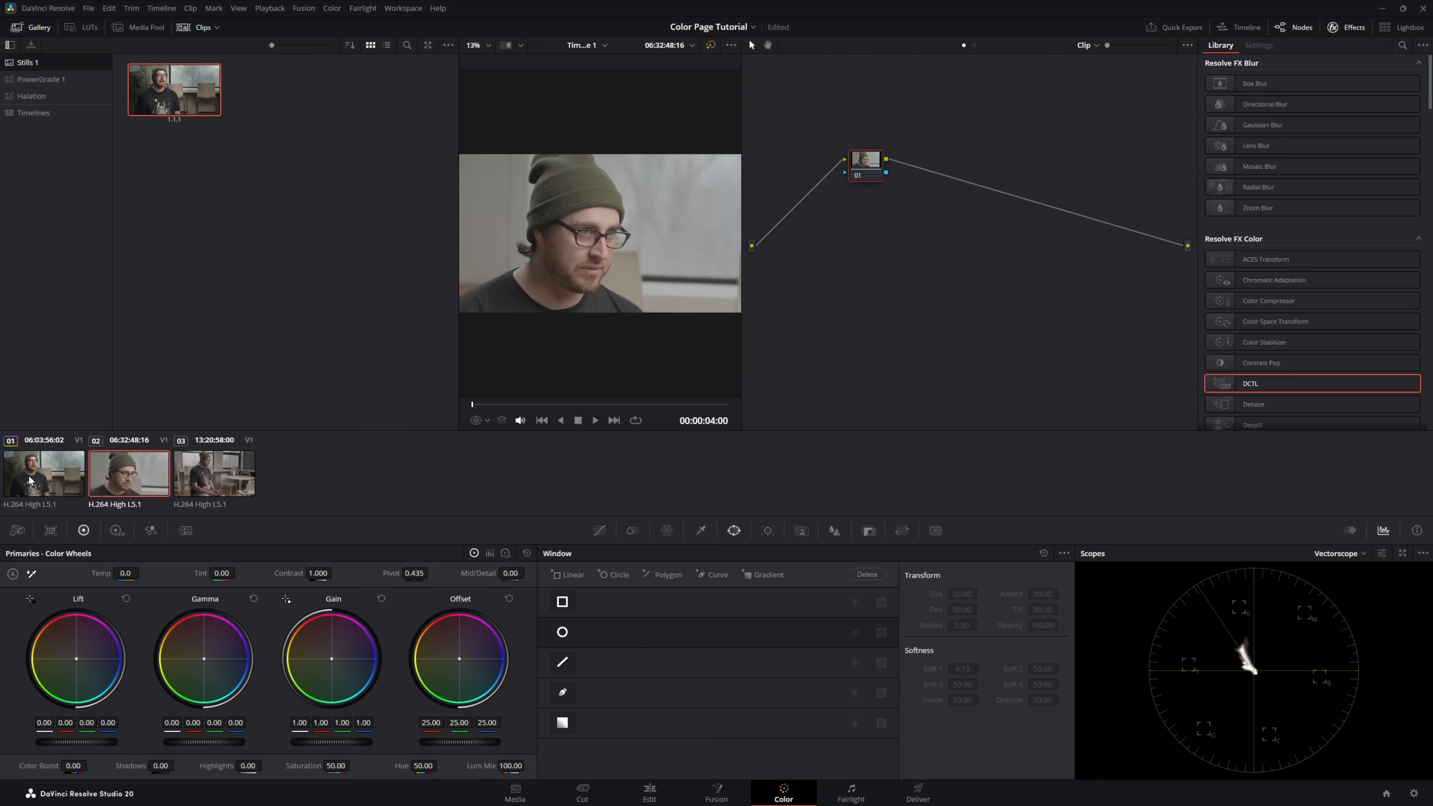
# - Apply clip 01's grade directly to clip 02 from the clip thumbnails
pyautogui.click(39, 484)
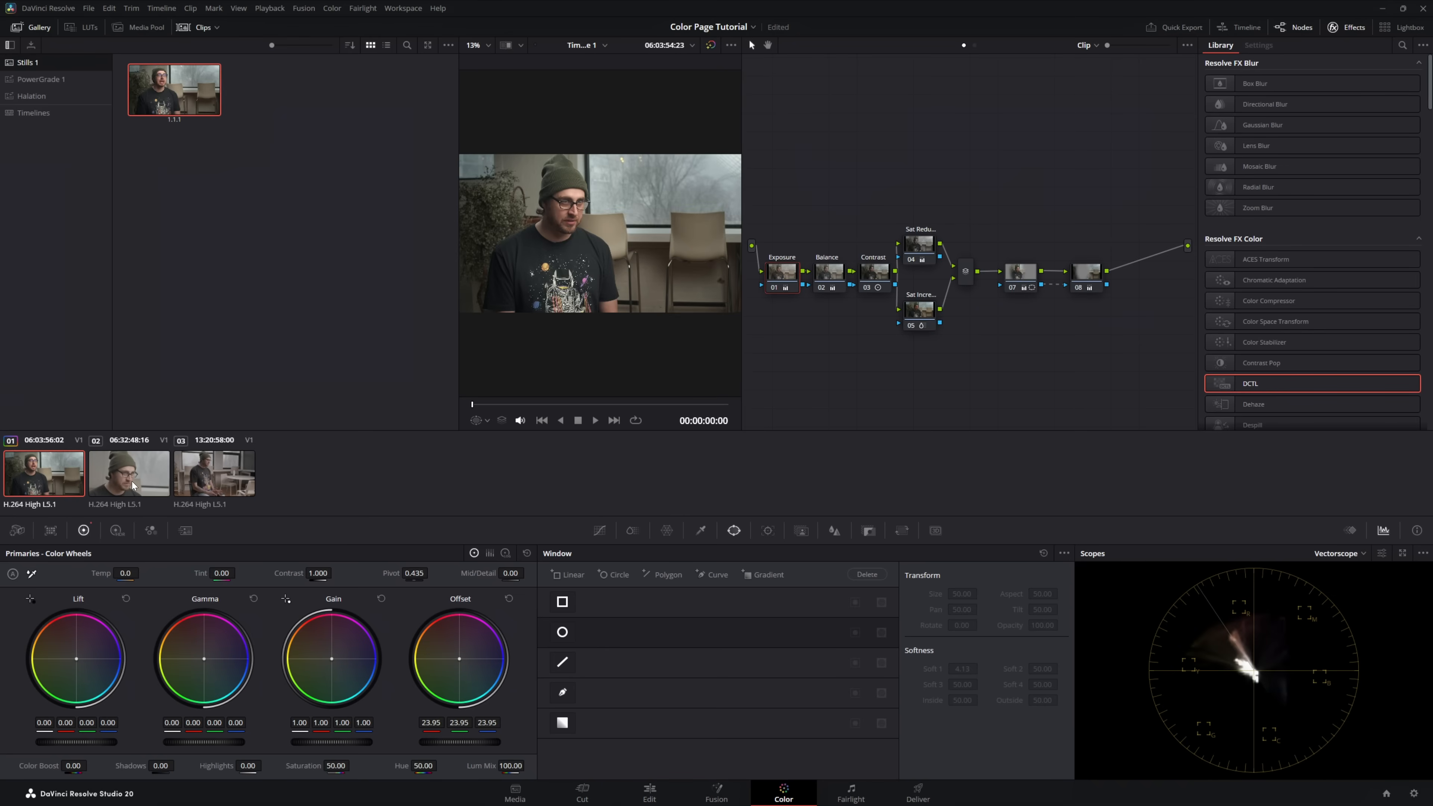
pyautogui.click(133, 485)
pyautogui.rightClick(43, 470)
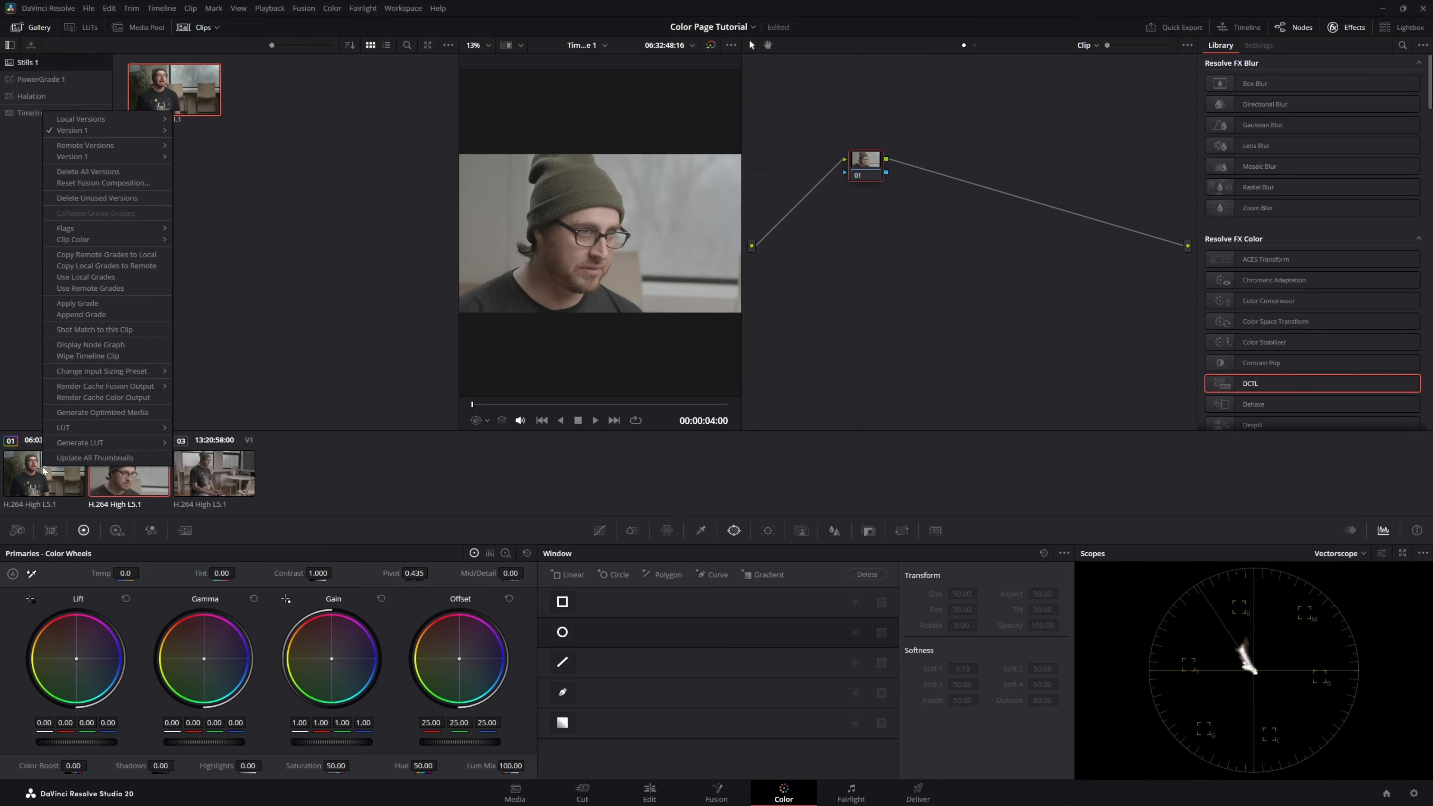
pyautogui.click(85, 304)
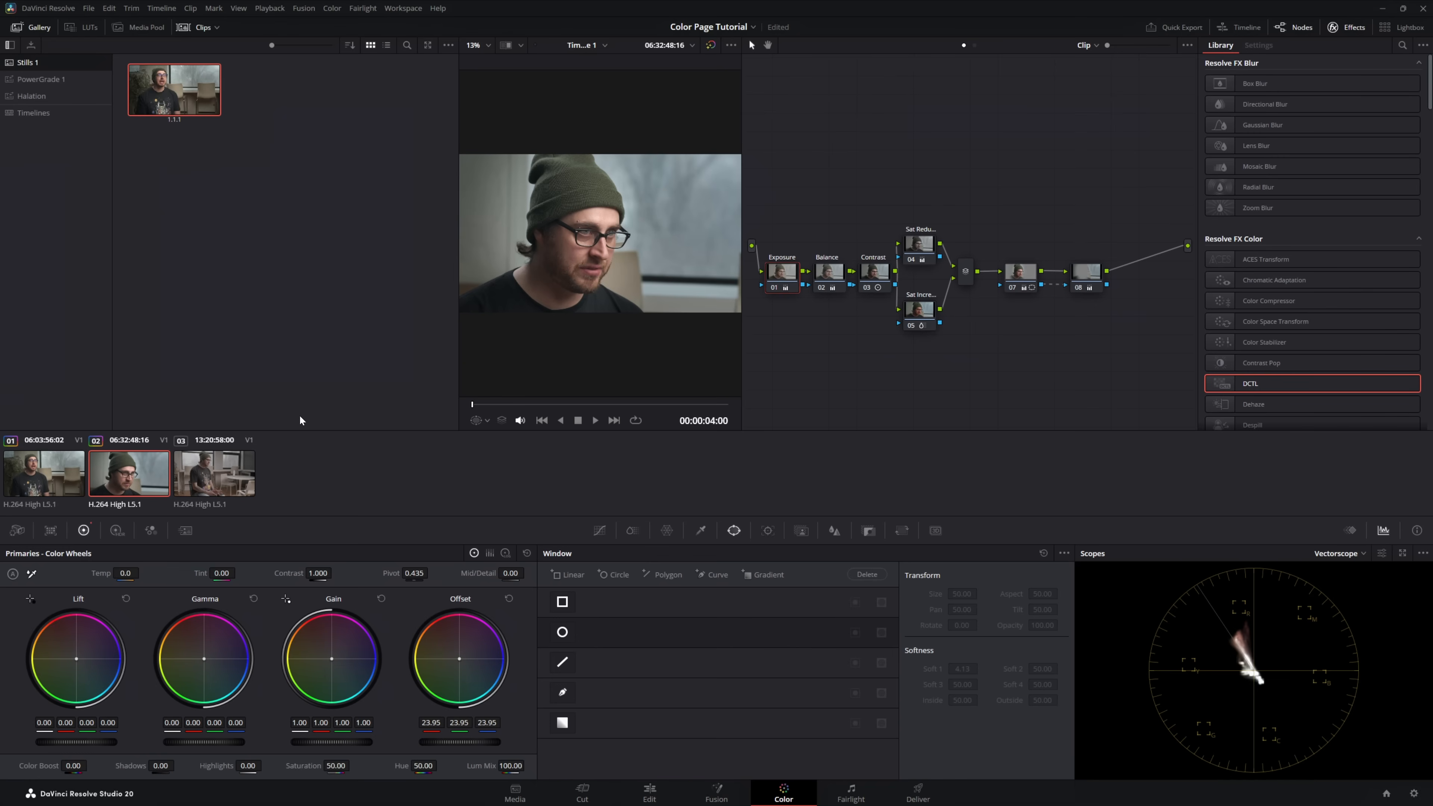
# - Return to clip 01, hide the clip thumbnails and widen the viewer beside the gallery
pyautogui.click(52, 480)
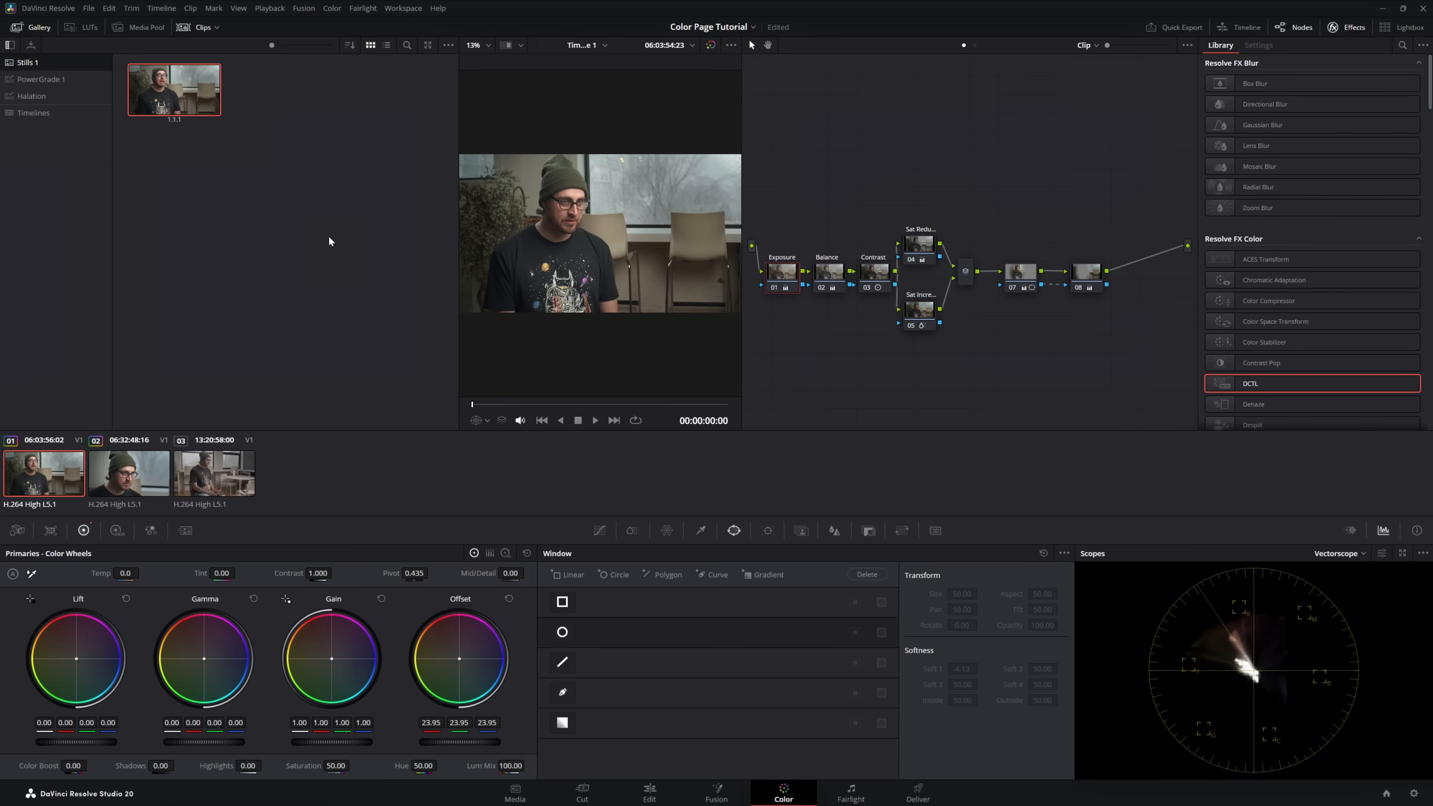
pyautogui.click(520, 46)
pyautogui.click(523, 46)
pyautogui.click(195, 31)
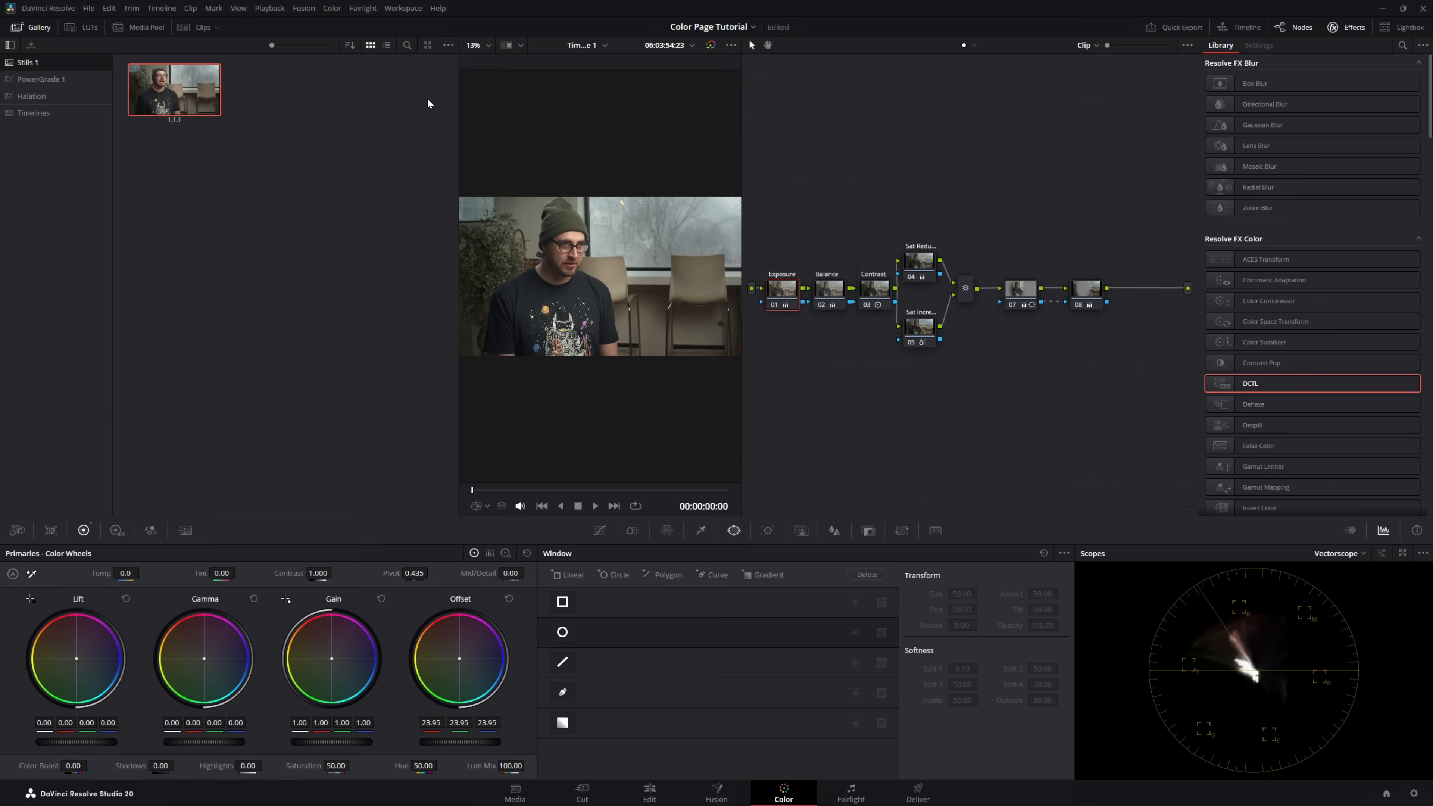
pyautogui.moveTo(460, 108); pyautogui.dragTo(328, 96)
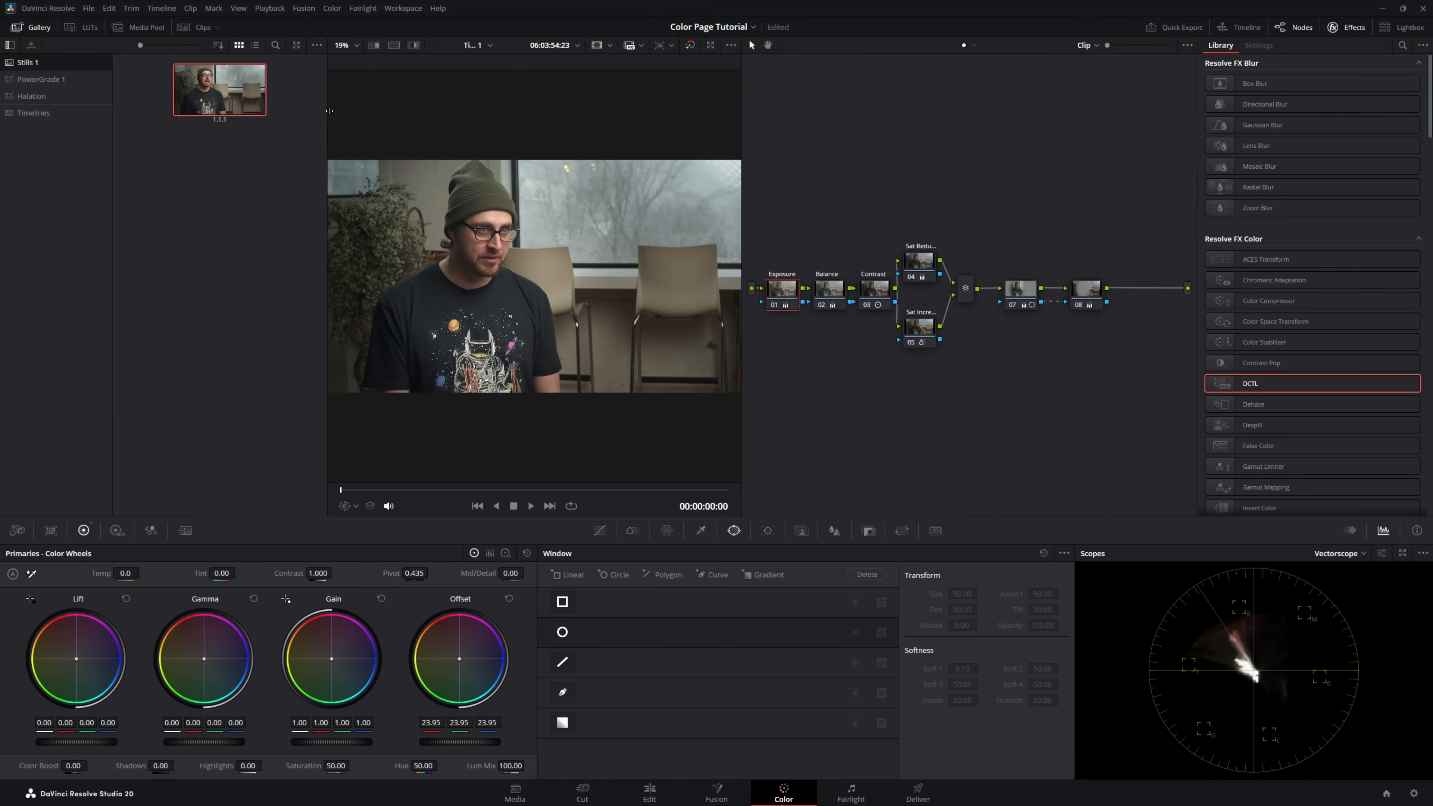
# - Show a split-screen comparison in the viewer using the Selected Still Grades mode
pyautogui.click(394, 45)
pyautogui.click(408, 62)
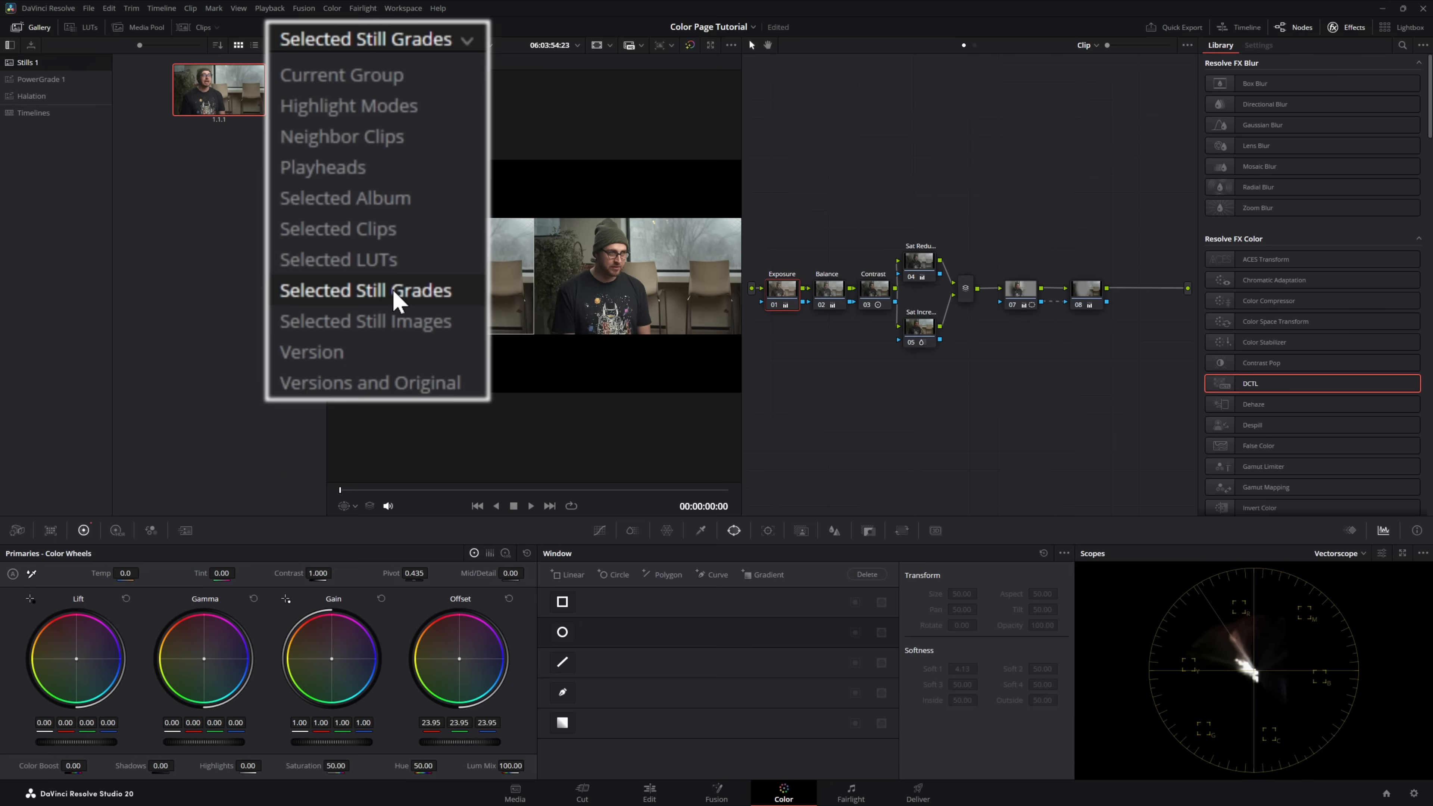
pyautogui.click(405, 291)
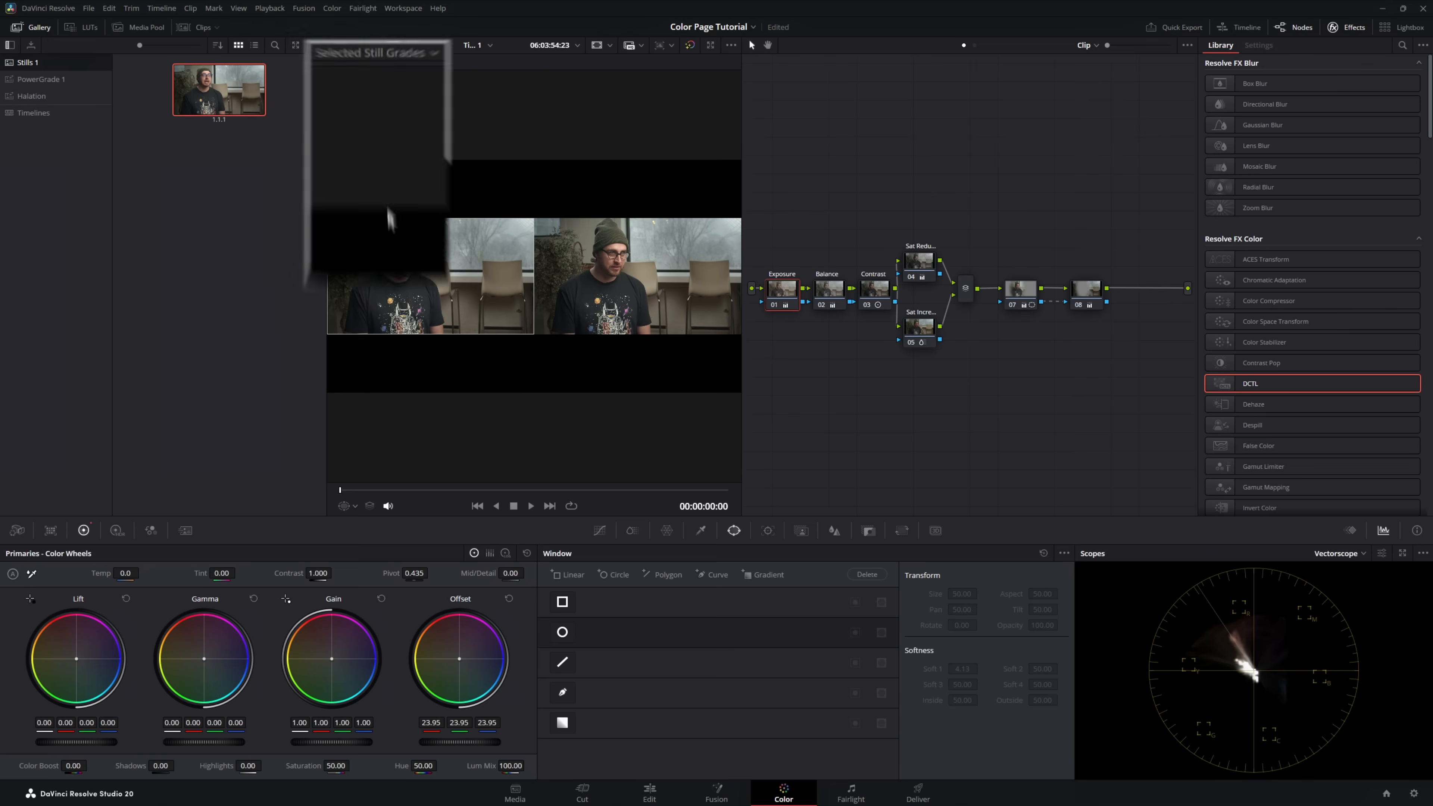
# - Shift the Balance node's Offset color to 21.98, 25.14, 22.68 against the reference still, and close the gallery
pyautogui.click(832, 301)
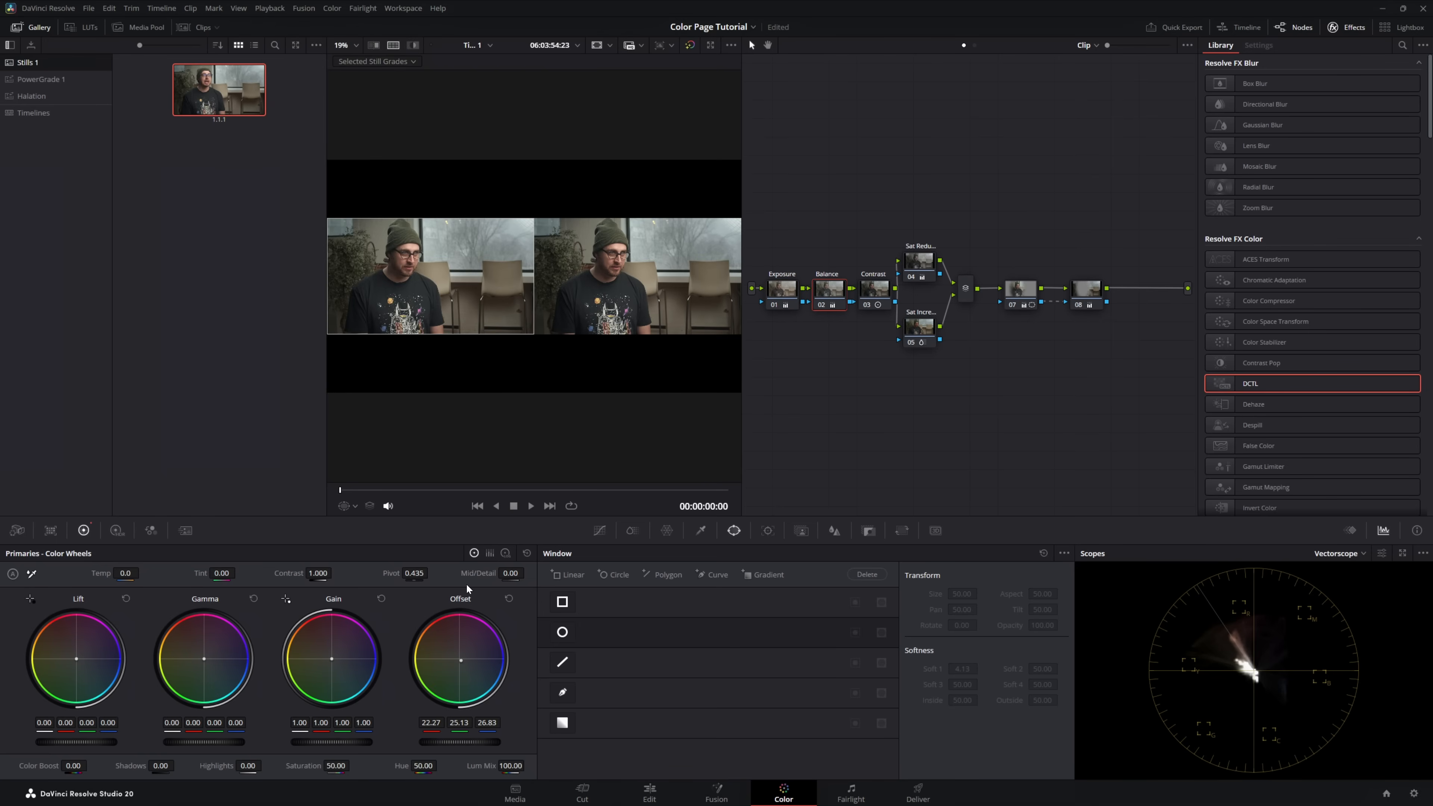
pyautogui.moveTo(460, 665); pyautogui.dragTo(507, 627)
pyautogui.click(33, 28)
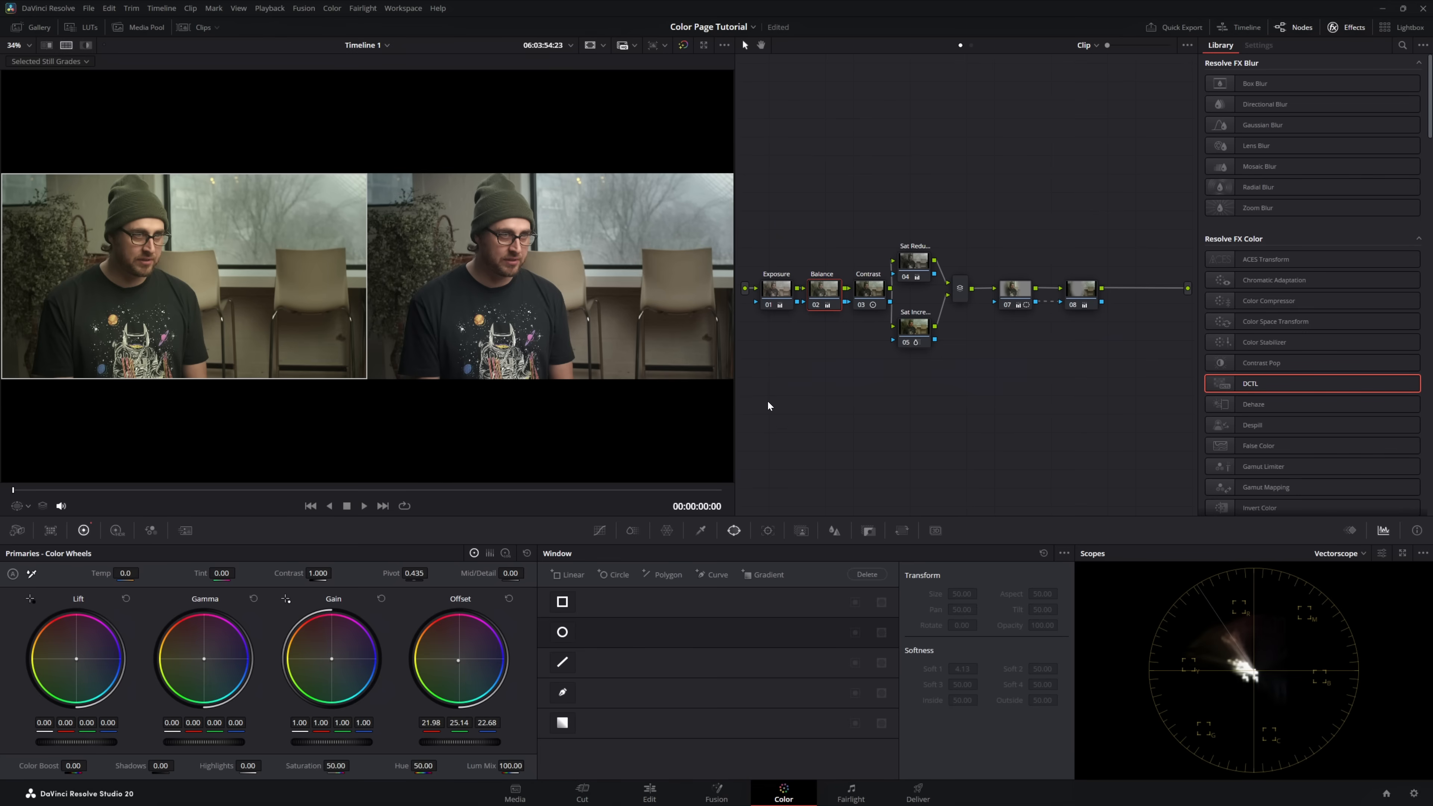
# - Switch the scope to Waveform and back to Vectorscope
pyautogui.click(1350, 563)
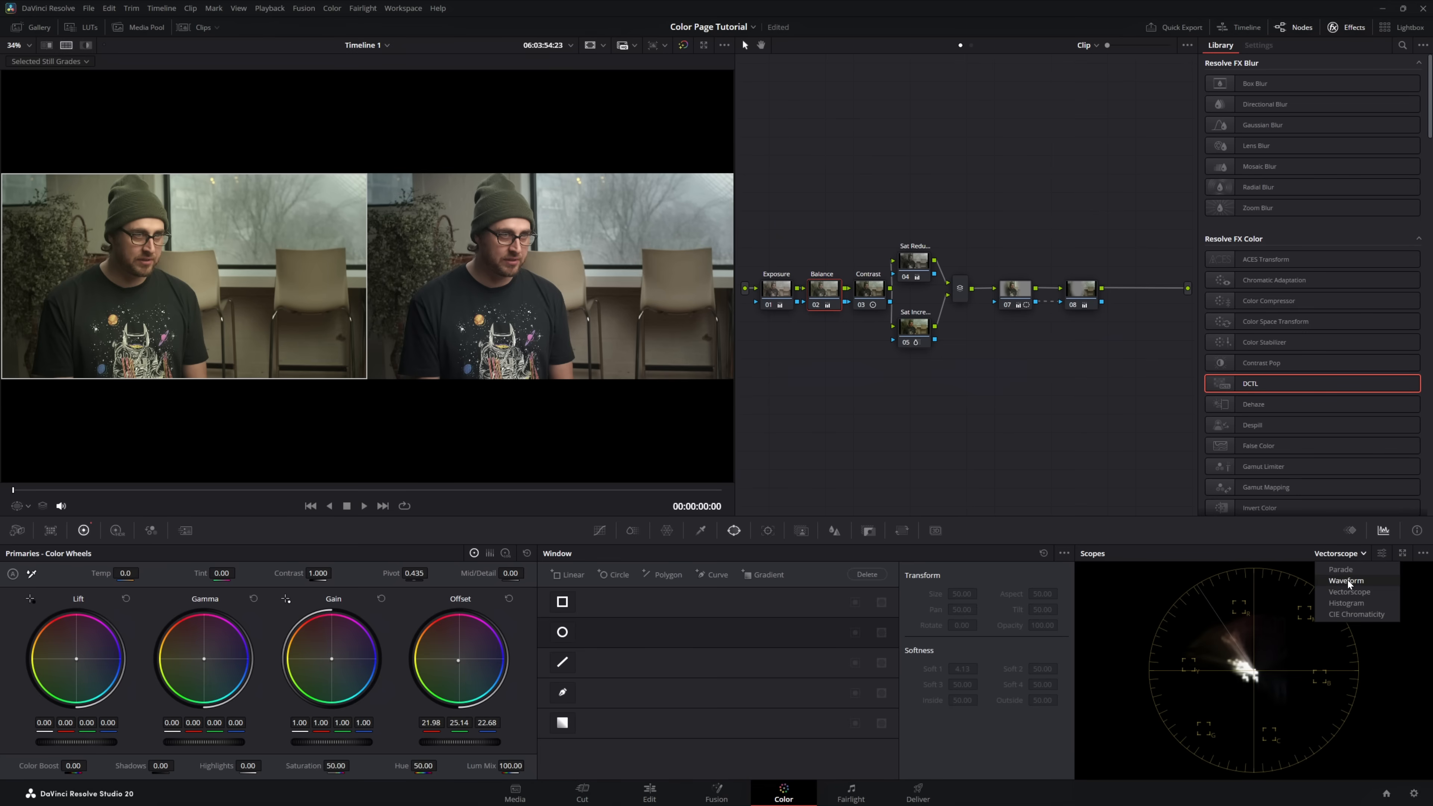
pyautogui.click(1348, 580)
pyautogui.click(1343, 555)
pyautogui.click(1342, 593)
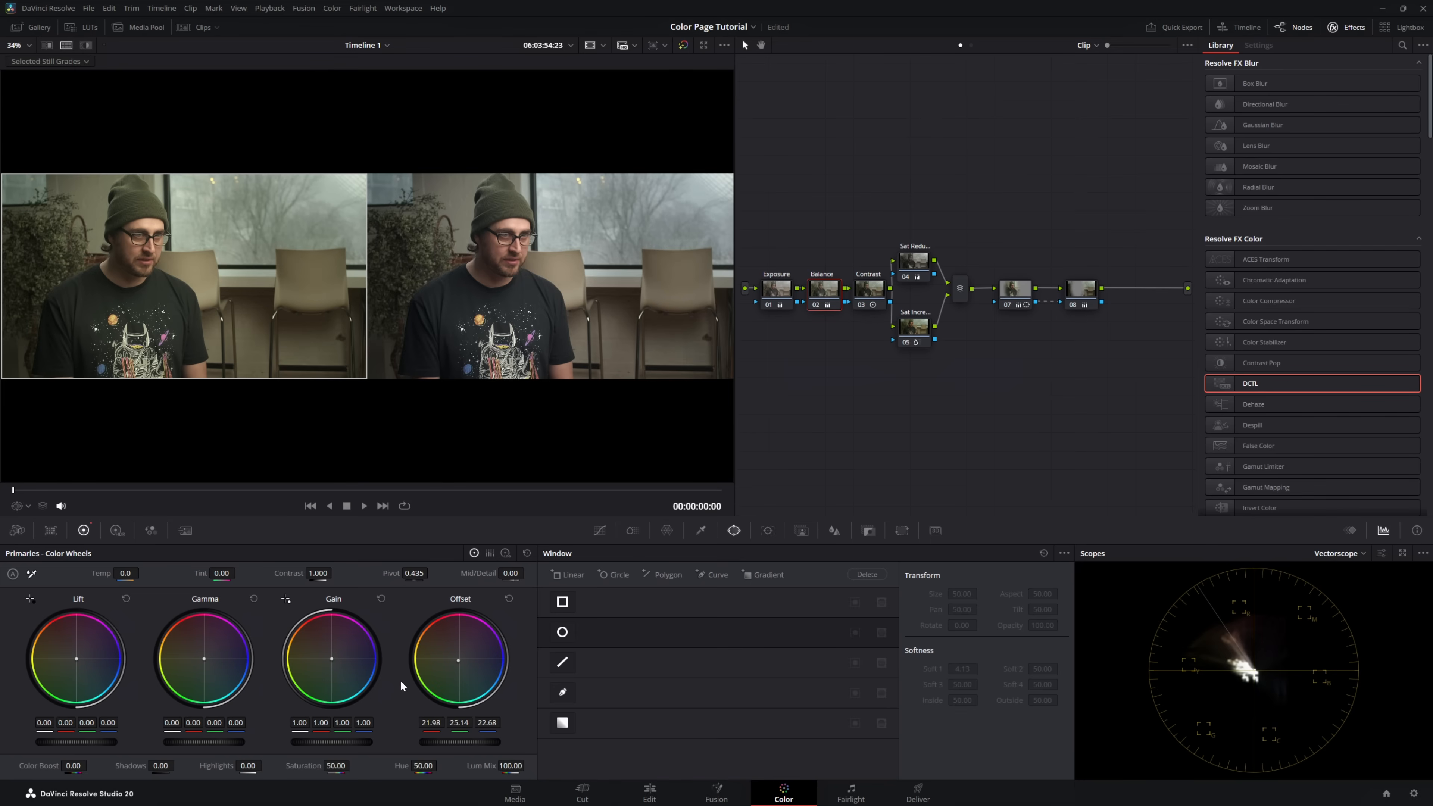
# - Nudge the Balance node's Offset color, switch the scope to Waveform, and lower Offset to 18.73, 23.83, 22.95
pyautogui.moveTo(458, 662); pyautogui.dragTo(459, 662)
pyautogui.click(1349, 558)
pyautogui.click(1346, 581)
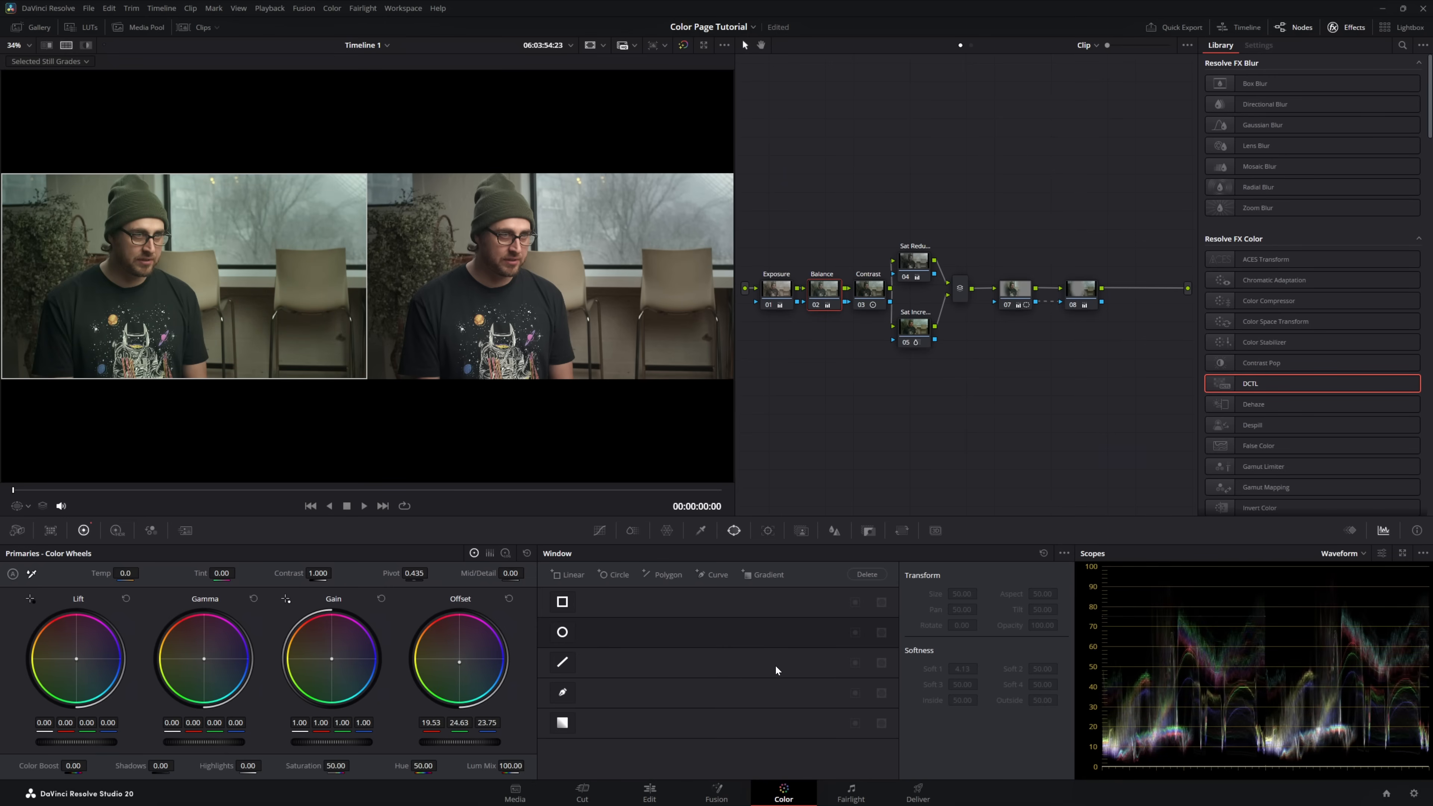
pyautogui.moveTo(434, 739); pyautogui.dragTo(422, 738)
# - Apply the grade of still 1.1.1 from the gallery to clip 01 and turn off the split-screen comparison
pyautogui.click(42, 30)
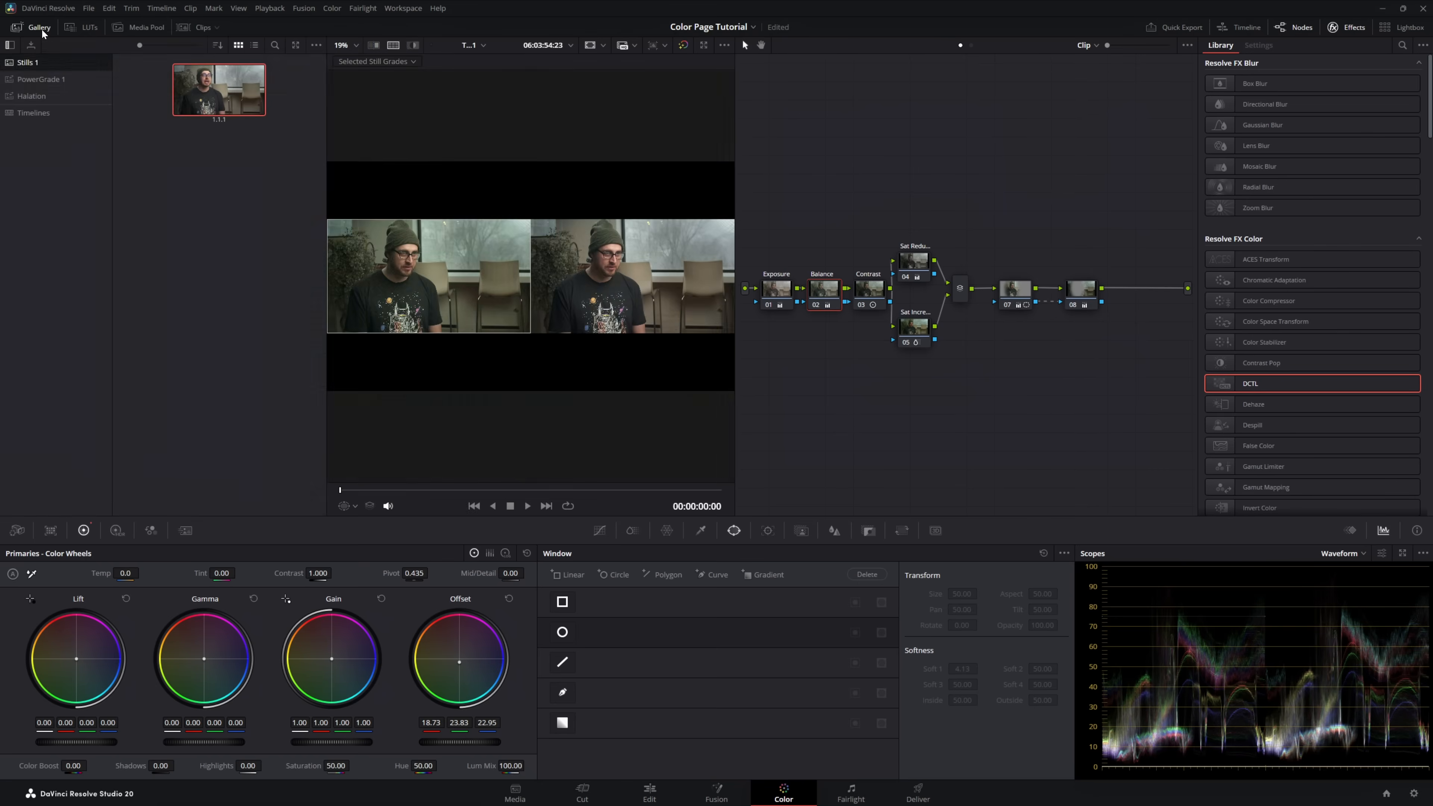
pyautogui.rightClick(219, 88)
pyautogui.click(179, 121)
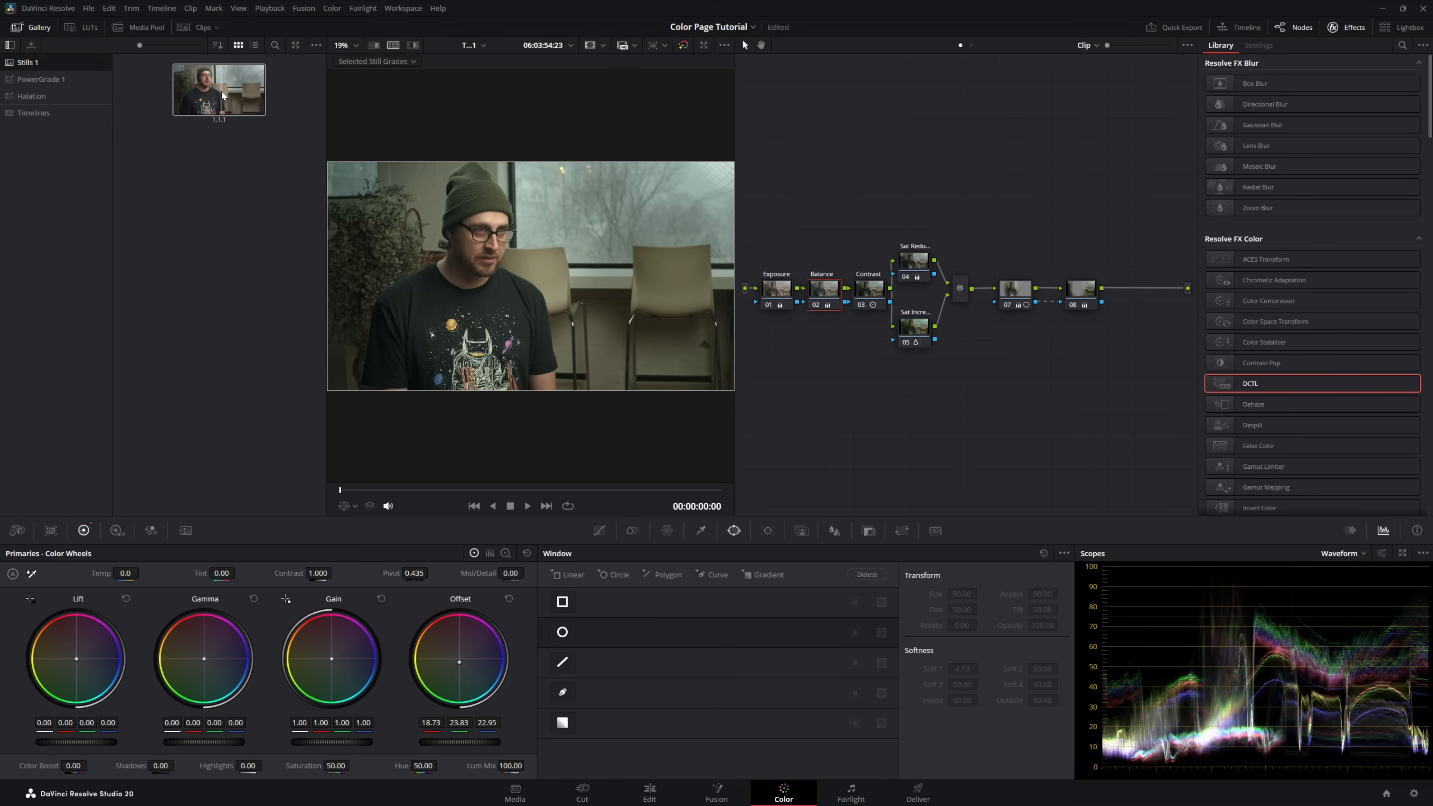
pyautogui.middleClick(222, 95)
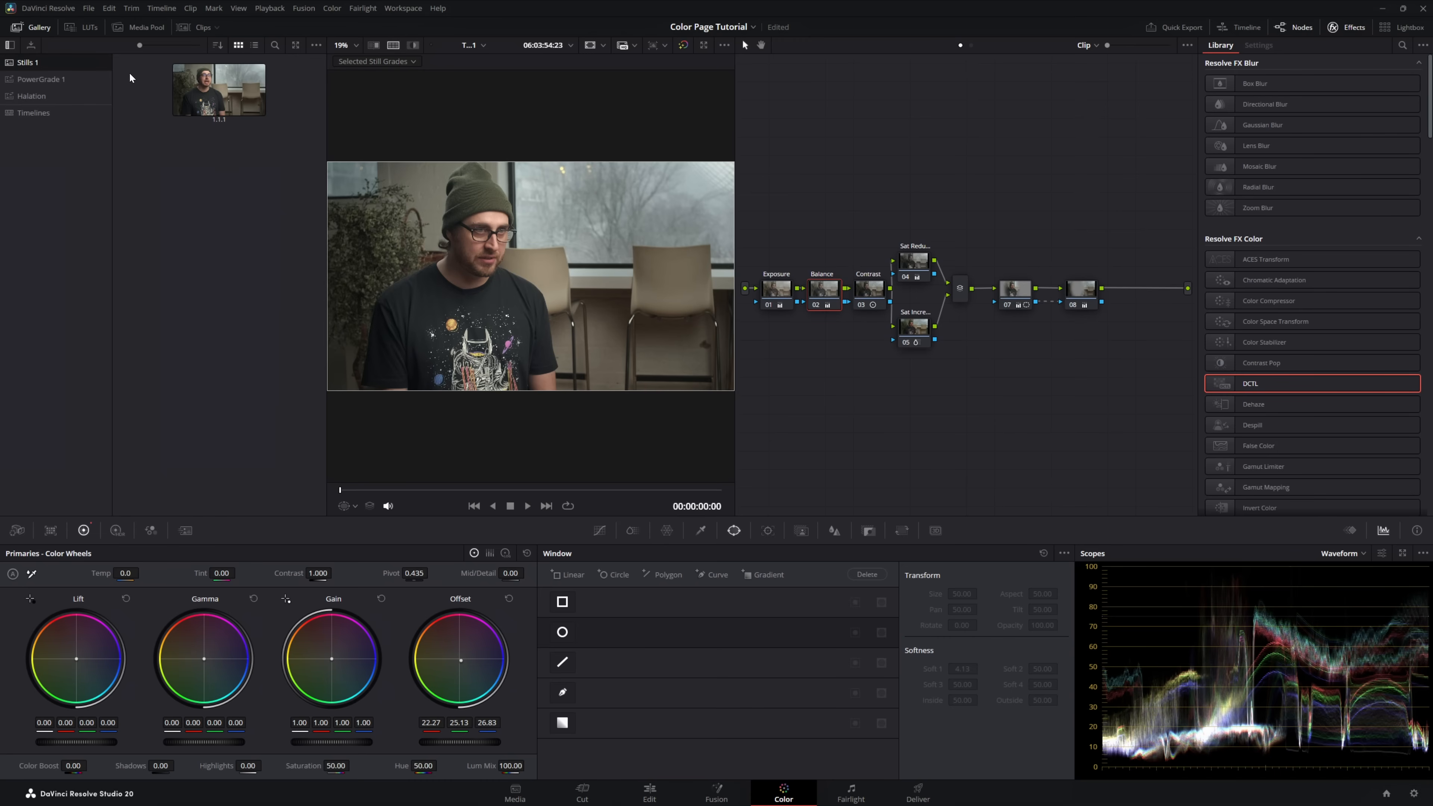
pyautogui.click(393, 45)
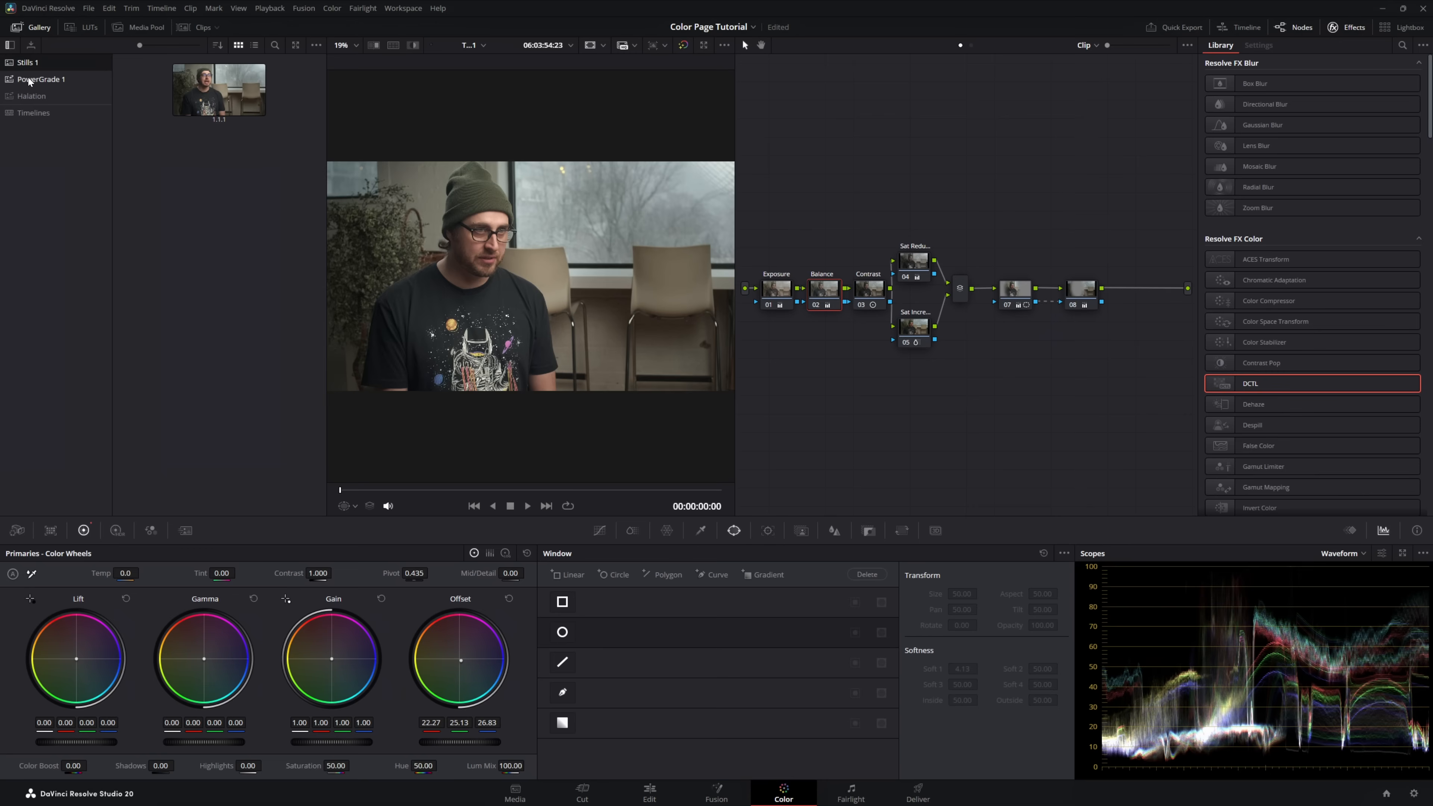
# - Examine the PowerGrade 1 album alongside the Stills 1 album, and close the gallery
pyautogui.click(40, 84)
pyautogui.rightClick(91, 86)
pyautogui.click(64, 170)
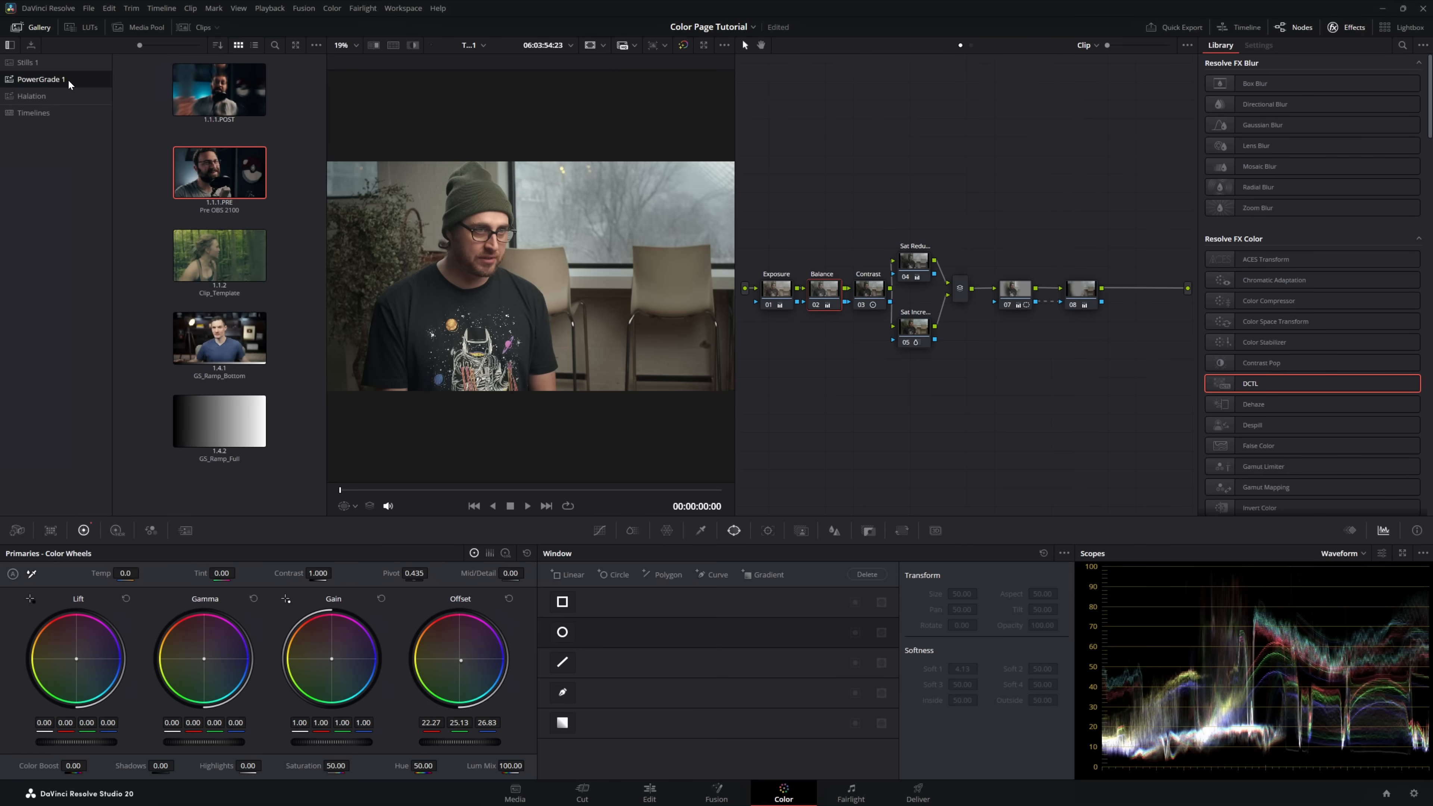
pyautogui.click(56, 70)
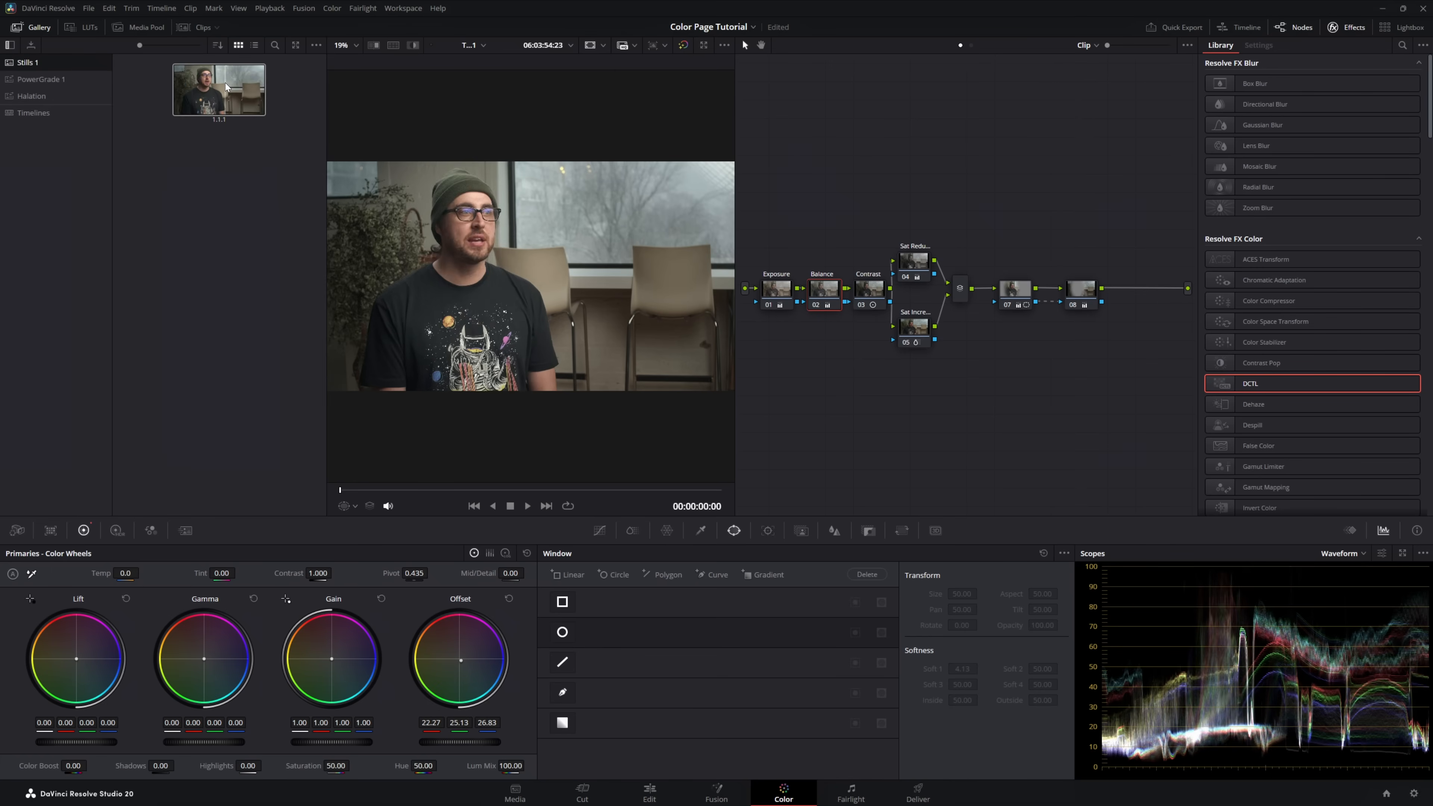
pyautogui.click(28, 81)
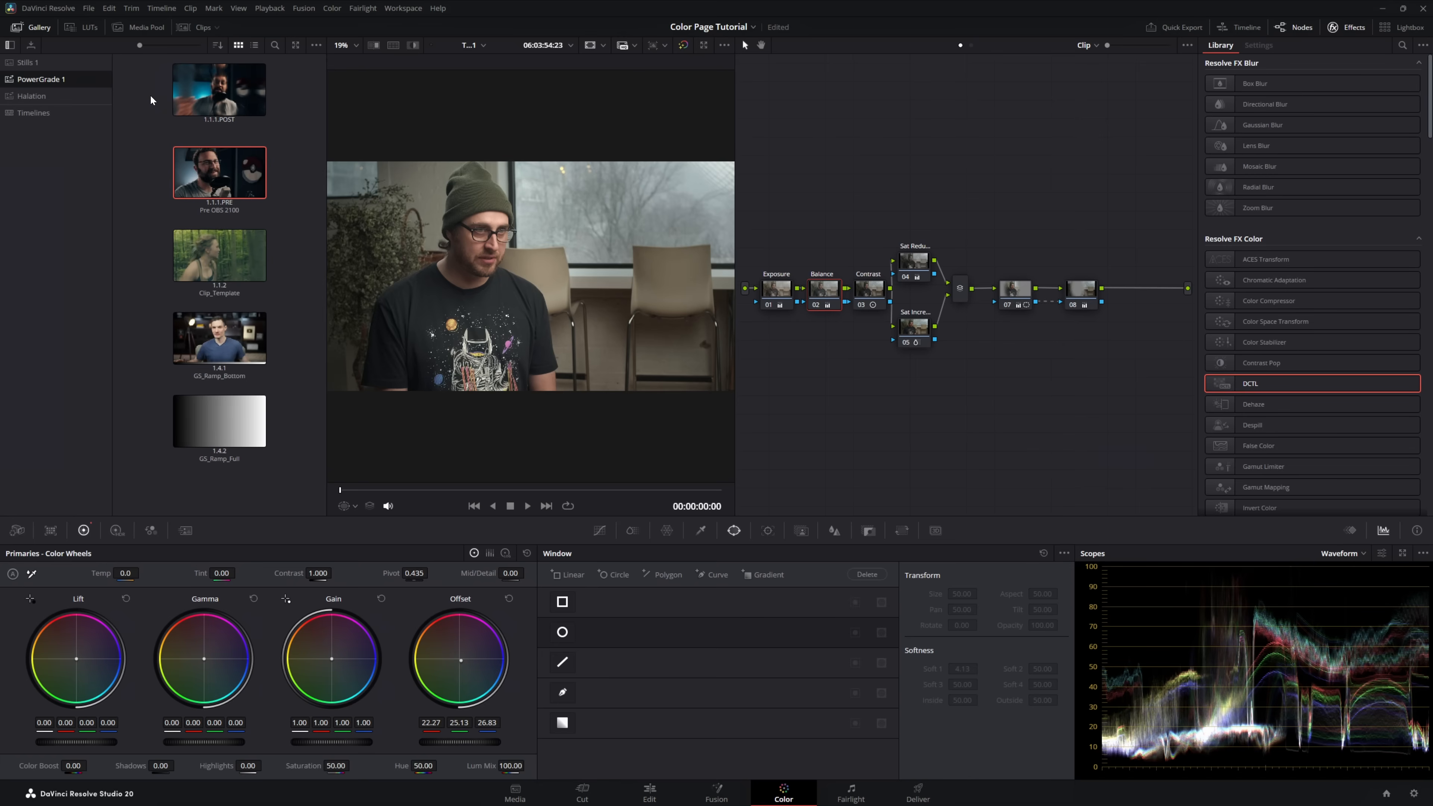
pyautogui.click(31, 62)
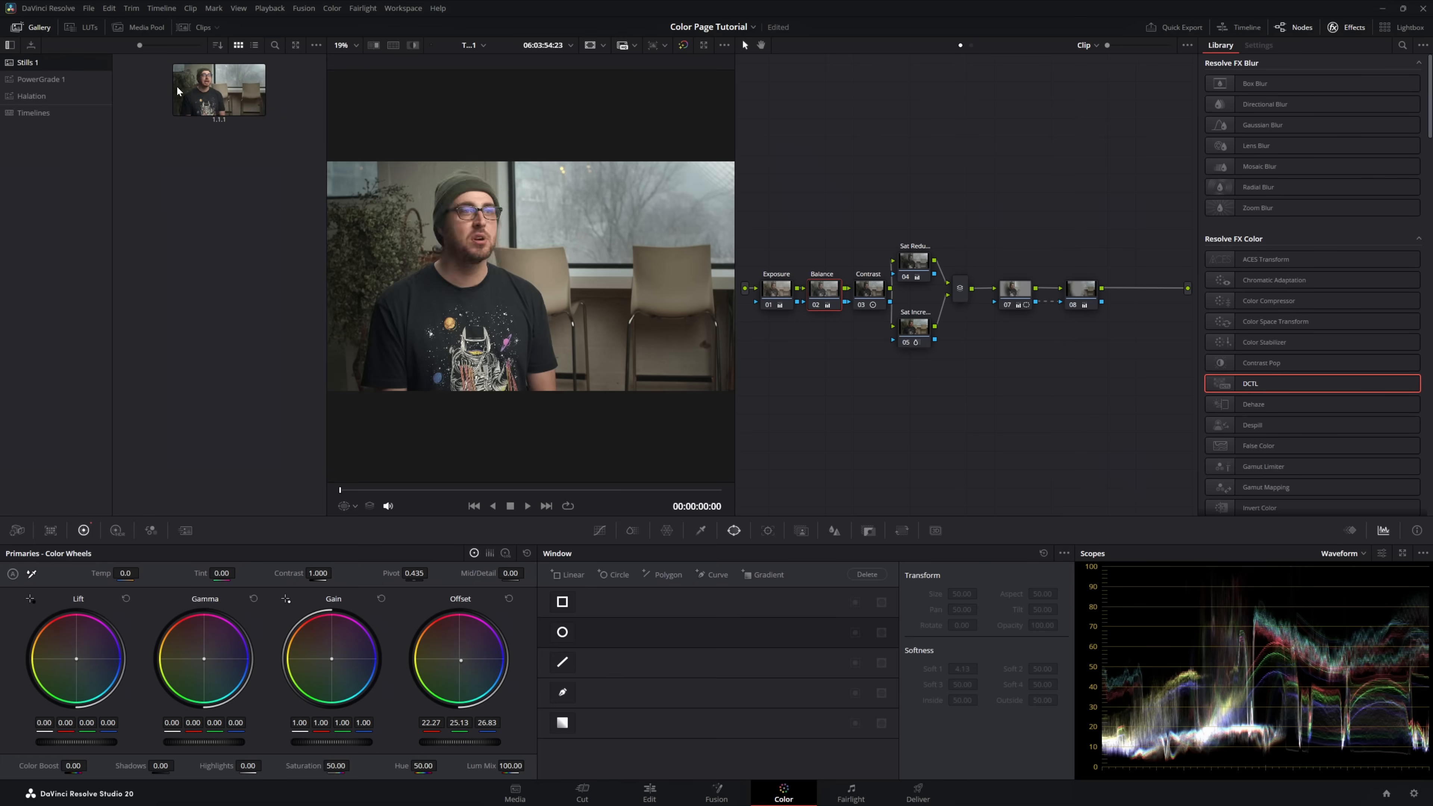
pyautogui.click(38, 28)
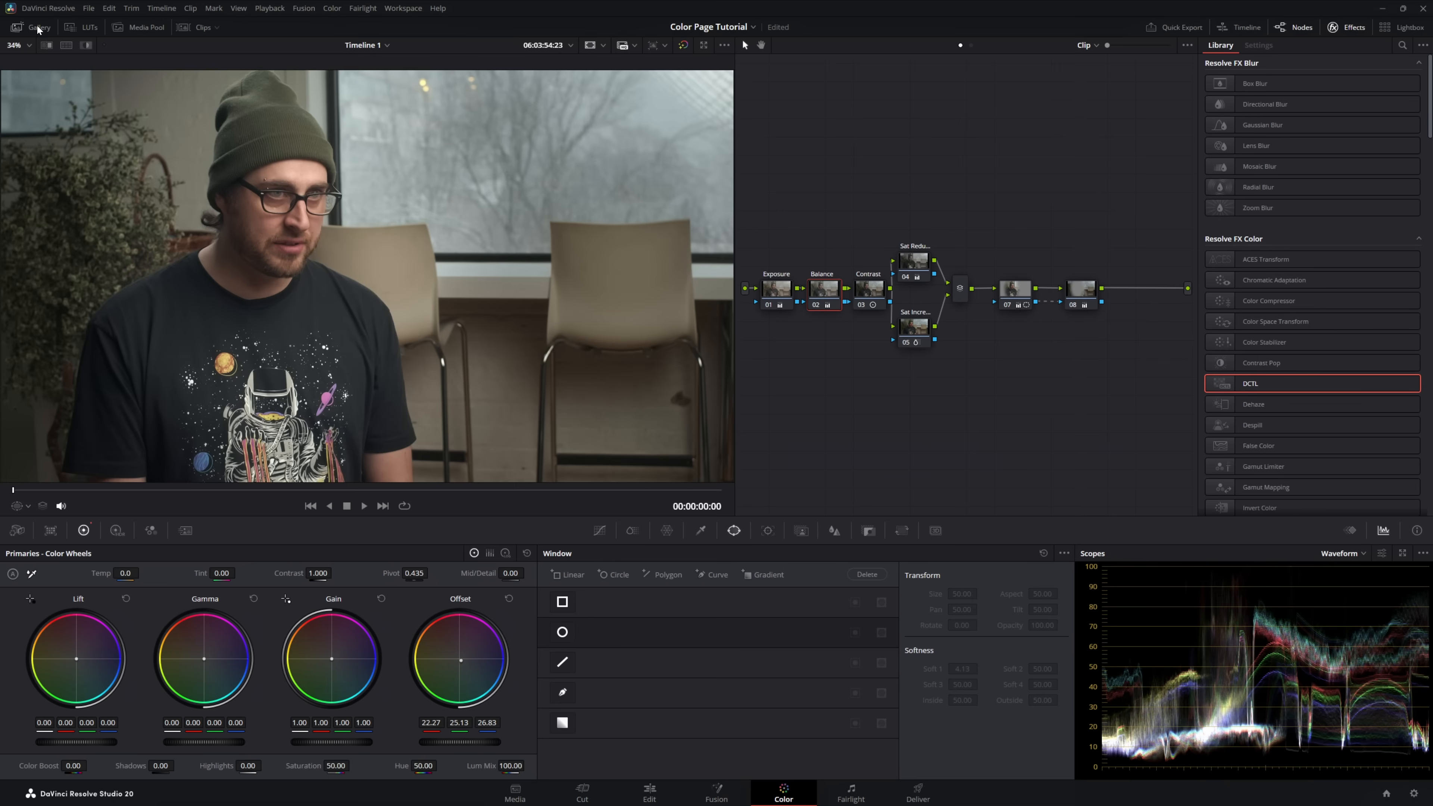
# - Show the clip thumbnails and copy clip 01's grade onto clip 03
pyautogui.click(201, 29)
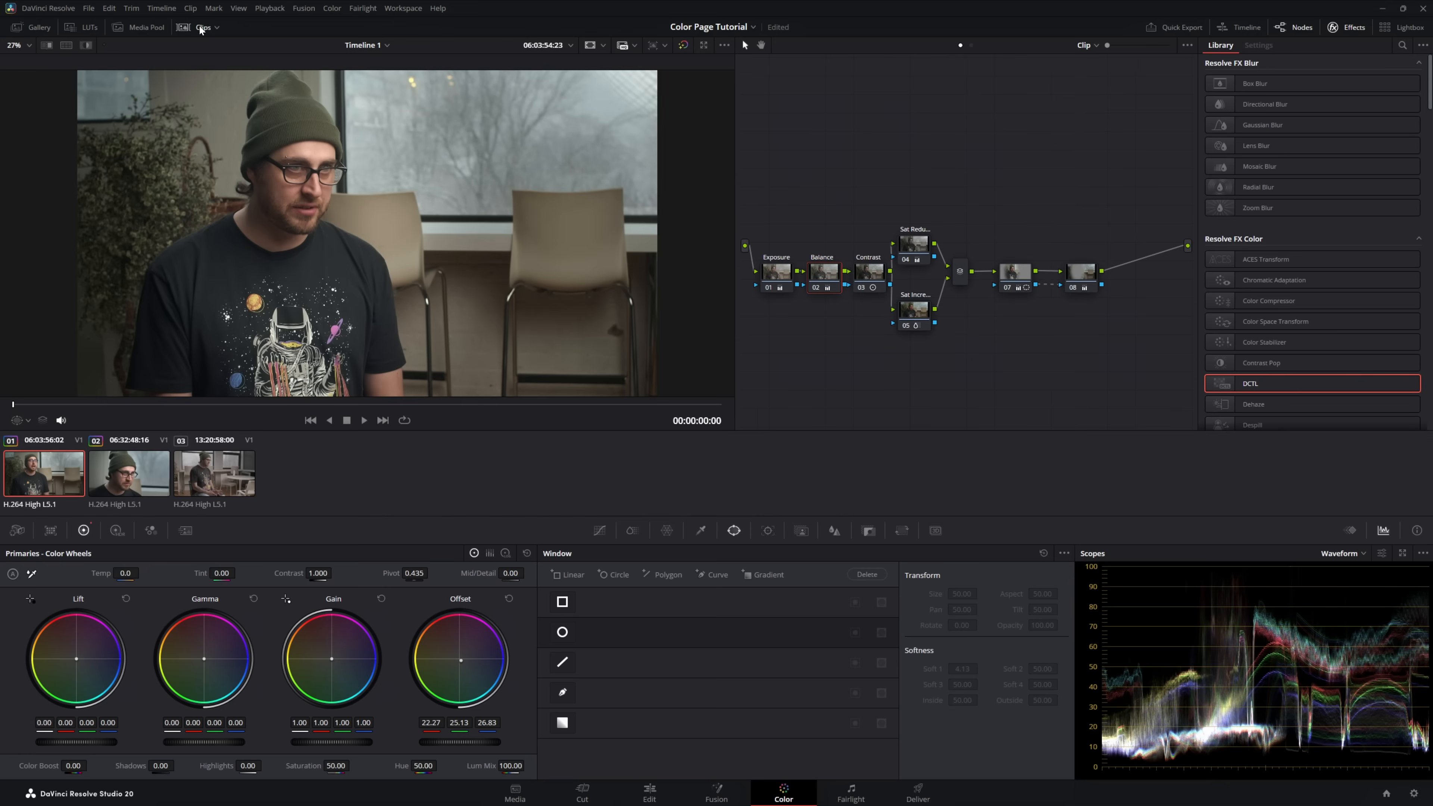
pyautogui.click(204, 475)
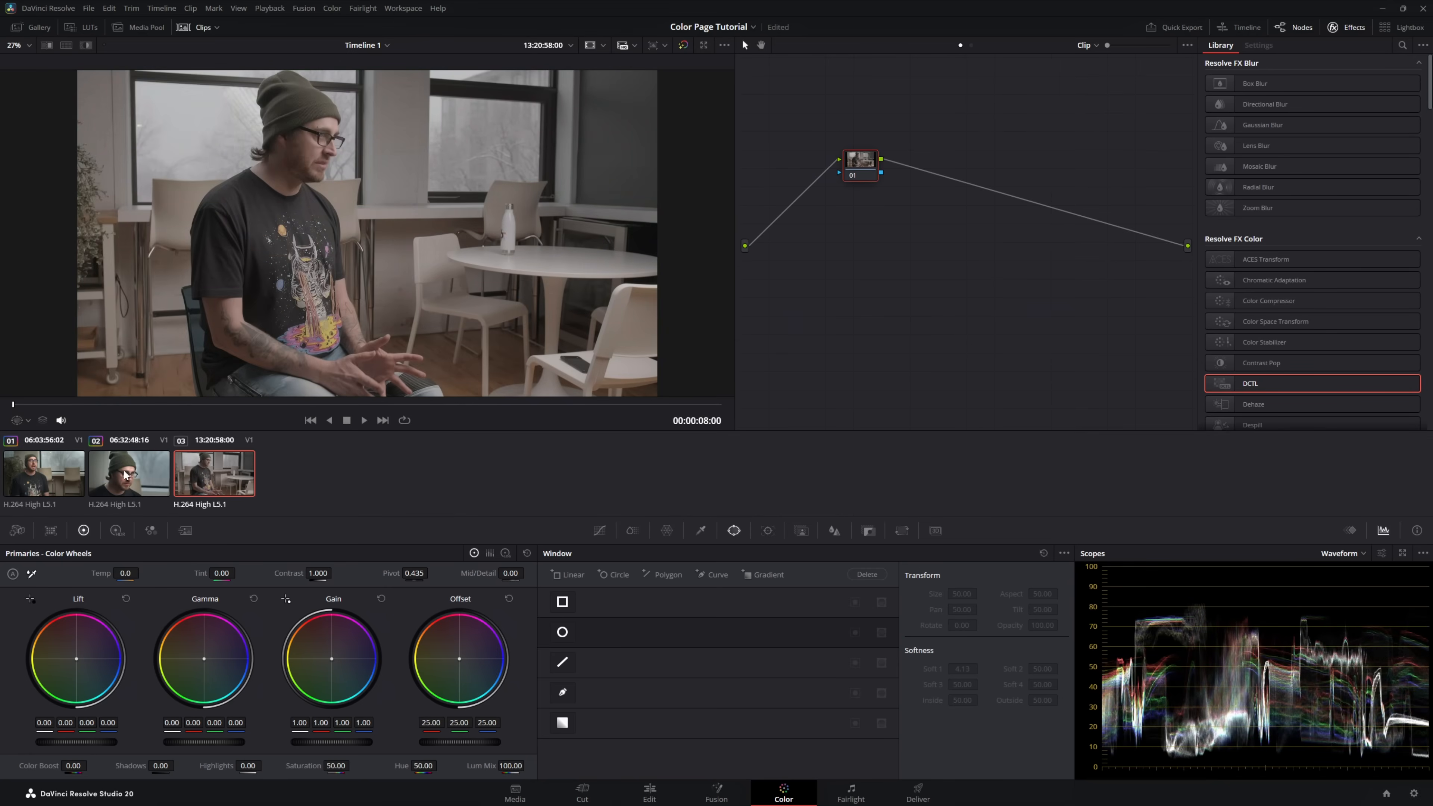
pyautogui.middleClick(48, 479)
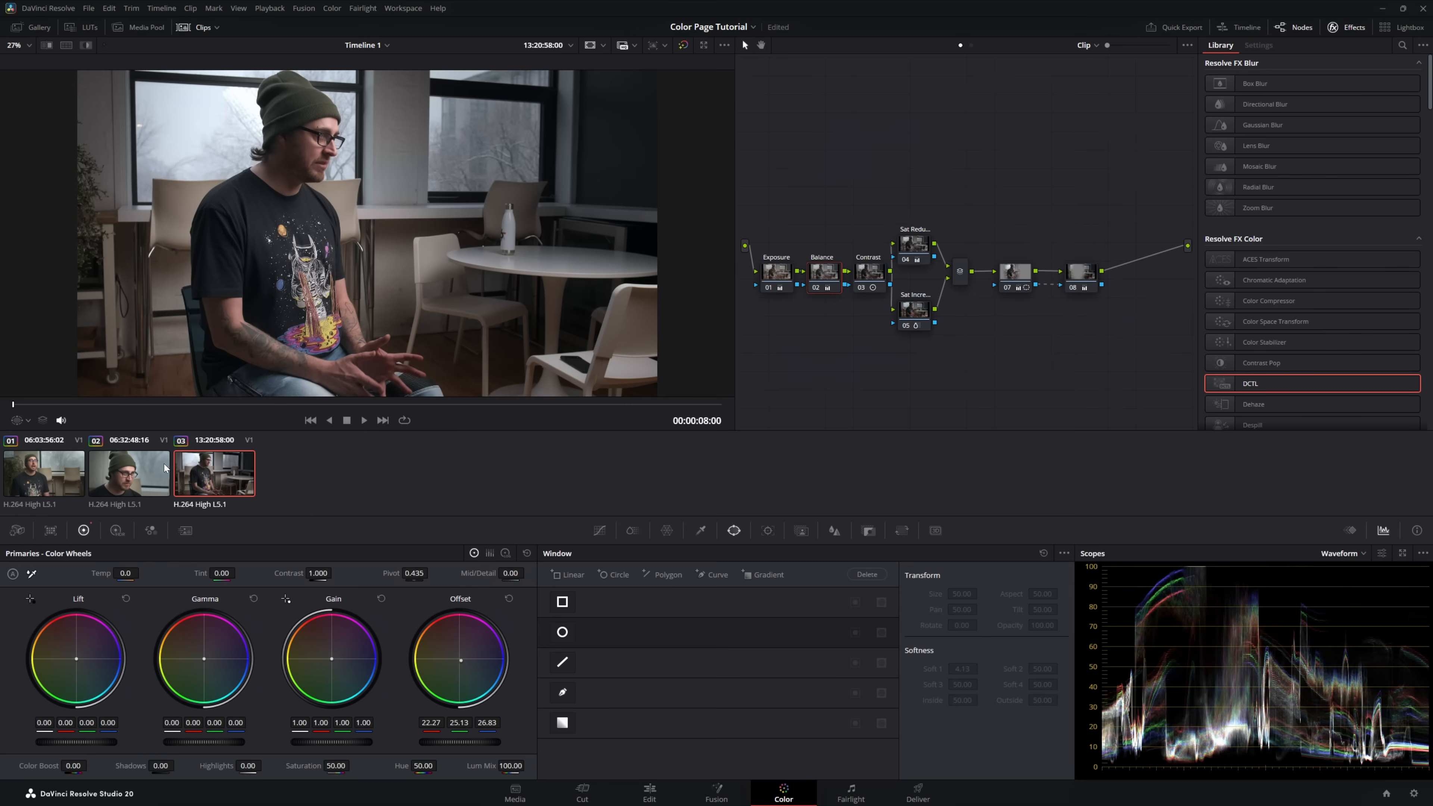
# - Compare clips 01 and 03 in a split screen using the Selected Clips mode
pyautogui.click(49, 476)
pyautogui.click(67, 44)
pyautogui.click(59, 60)
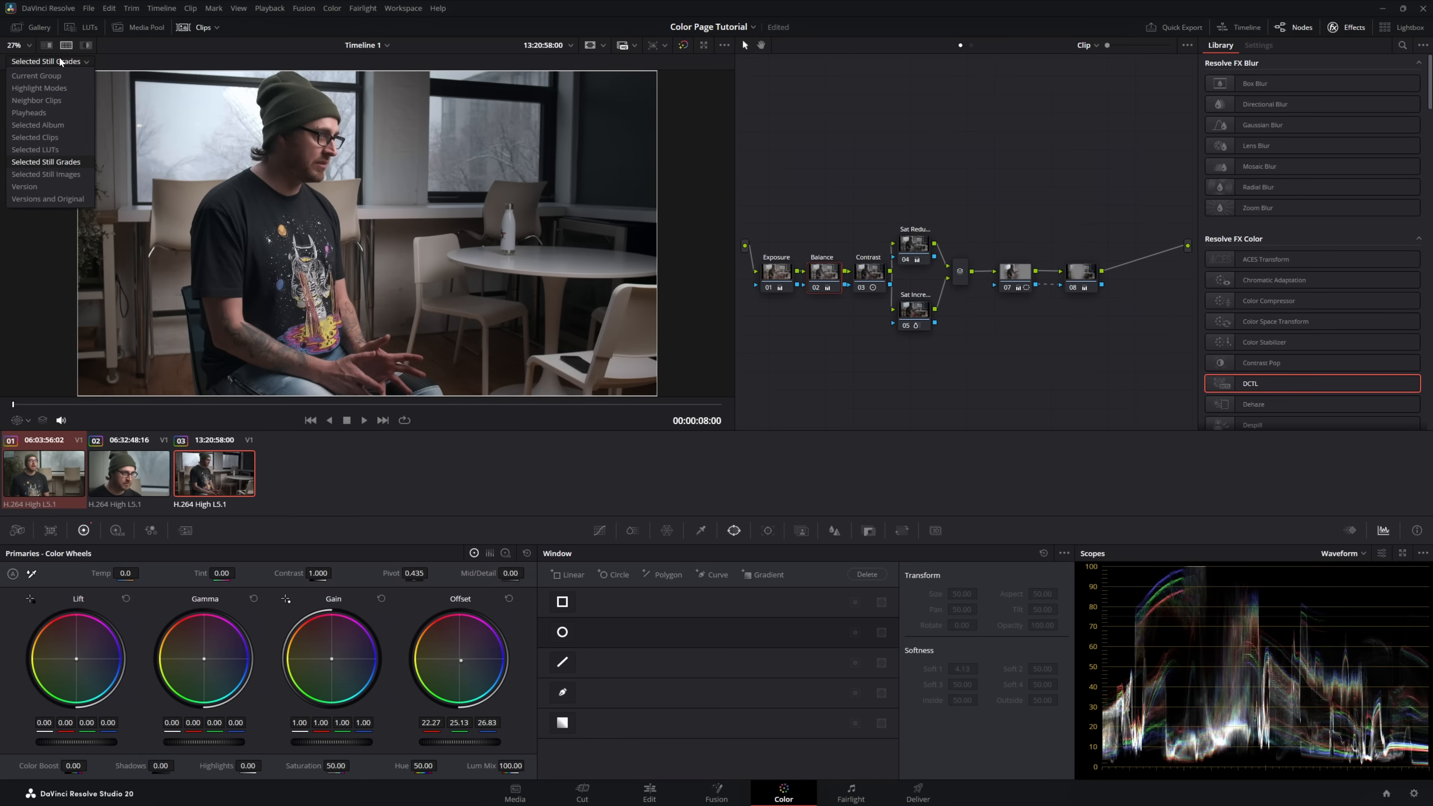
pyautogui.click(41, 138)
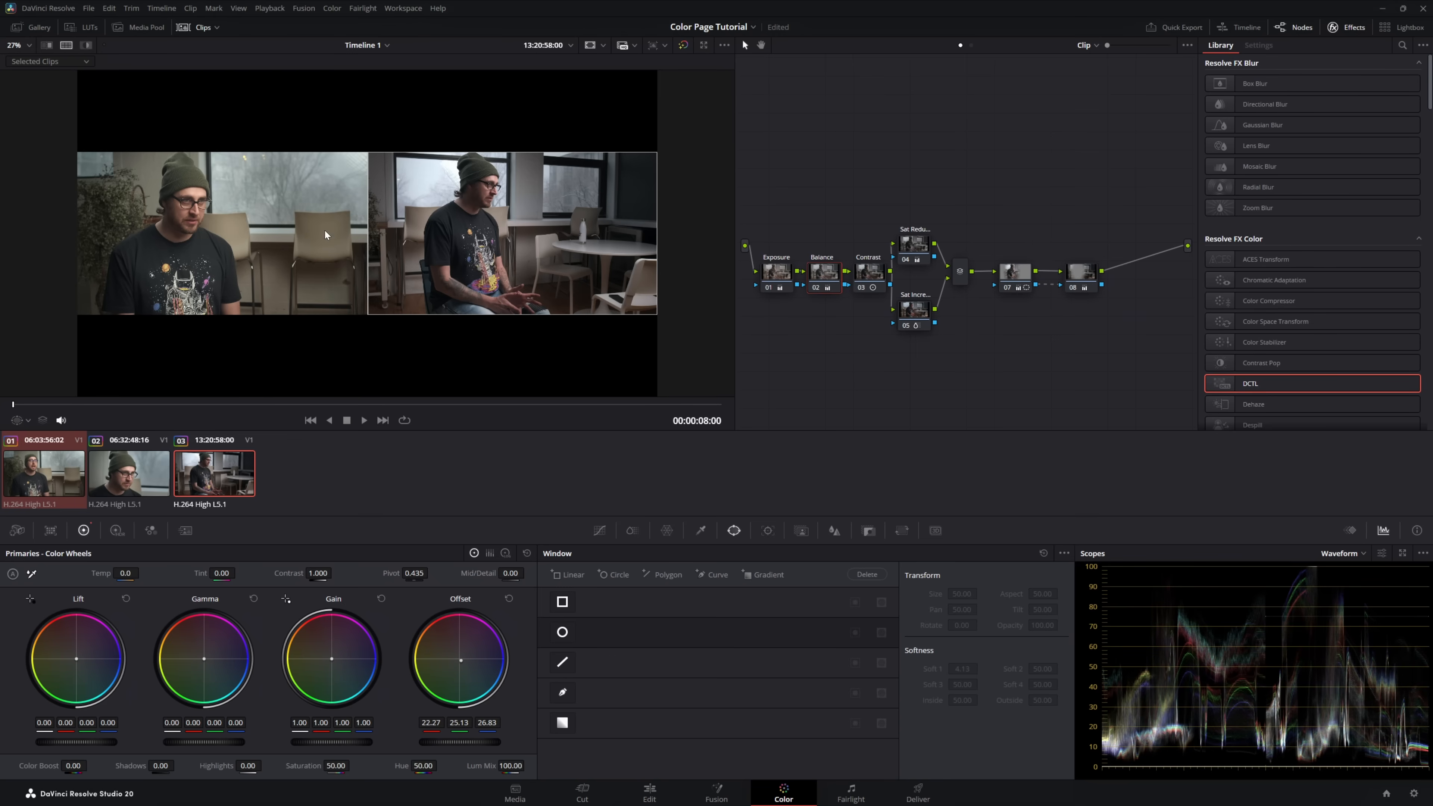
# - Shift clip 03's Offset color to 22.24, 24.95, 23.34 using the Vectorscope, and turn off the split screen
pyautogui.click(1347, 559)
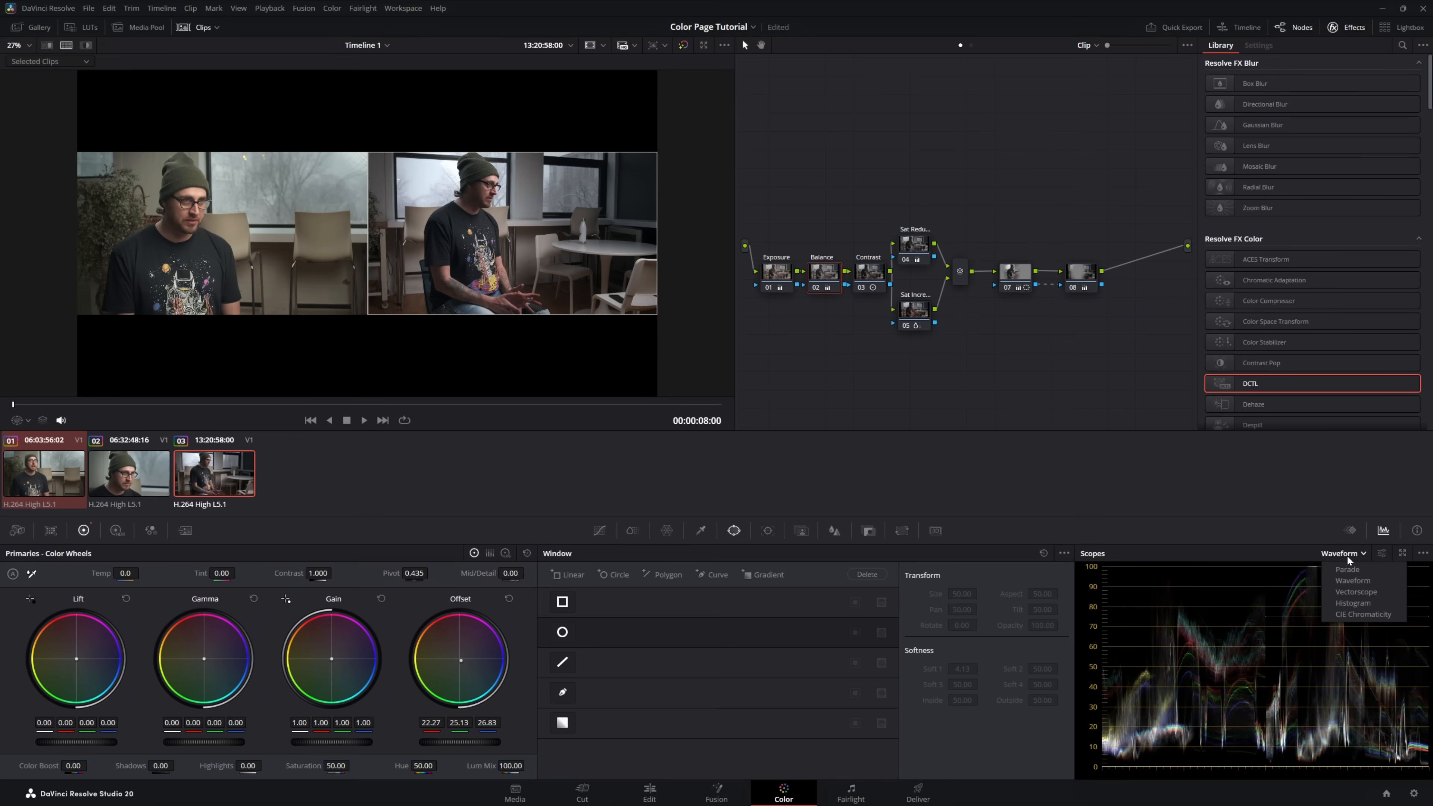
pyautogui.click(1353, 592)
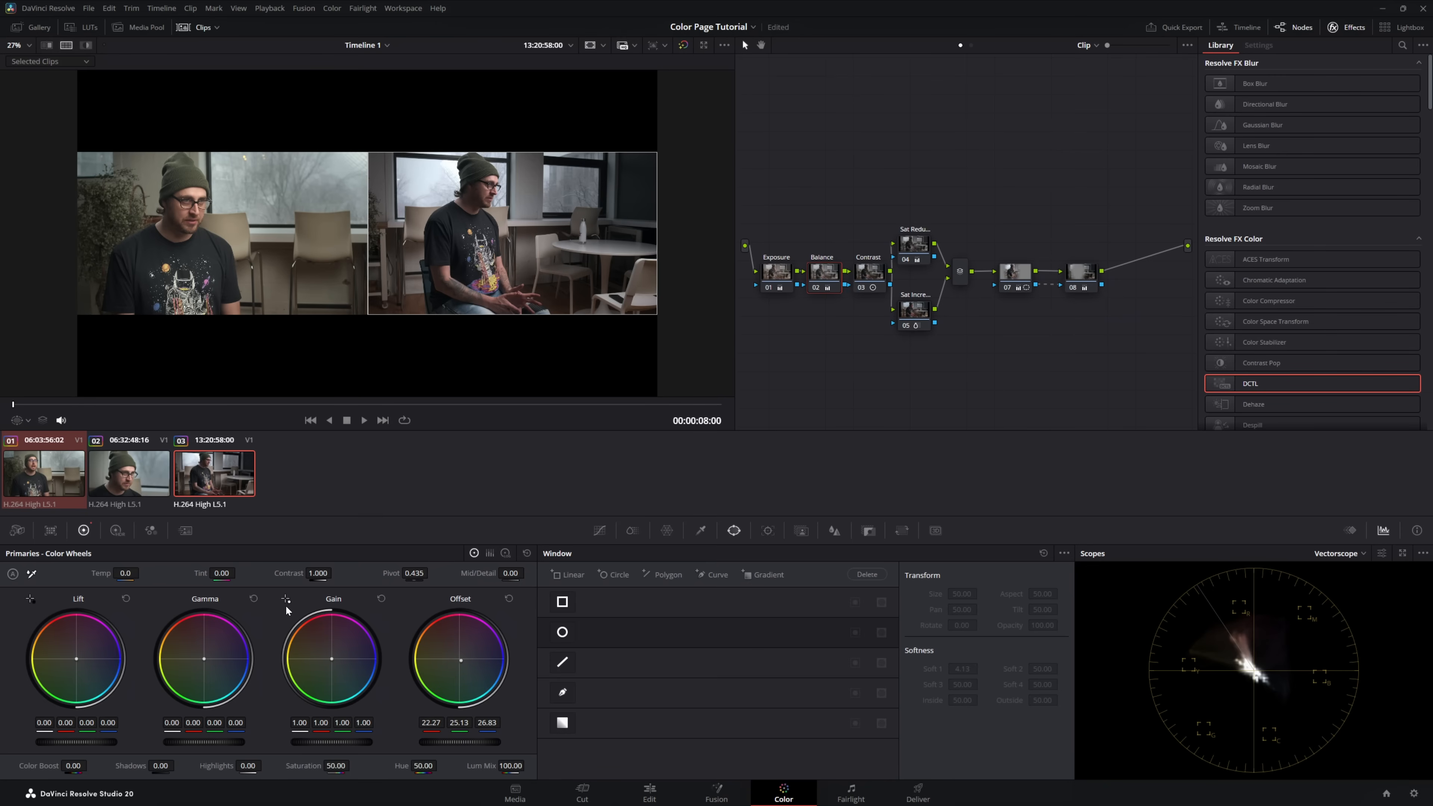
pyautogui.moveTo(461, 661); pyautogui.dragTo(458, 660)
pyautogui.click(66, 46)
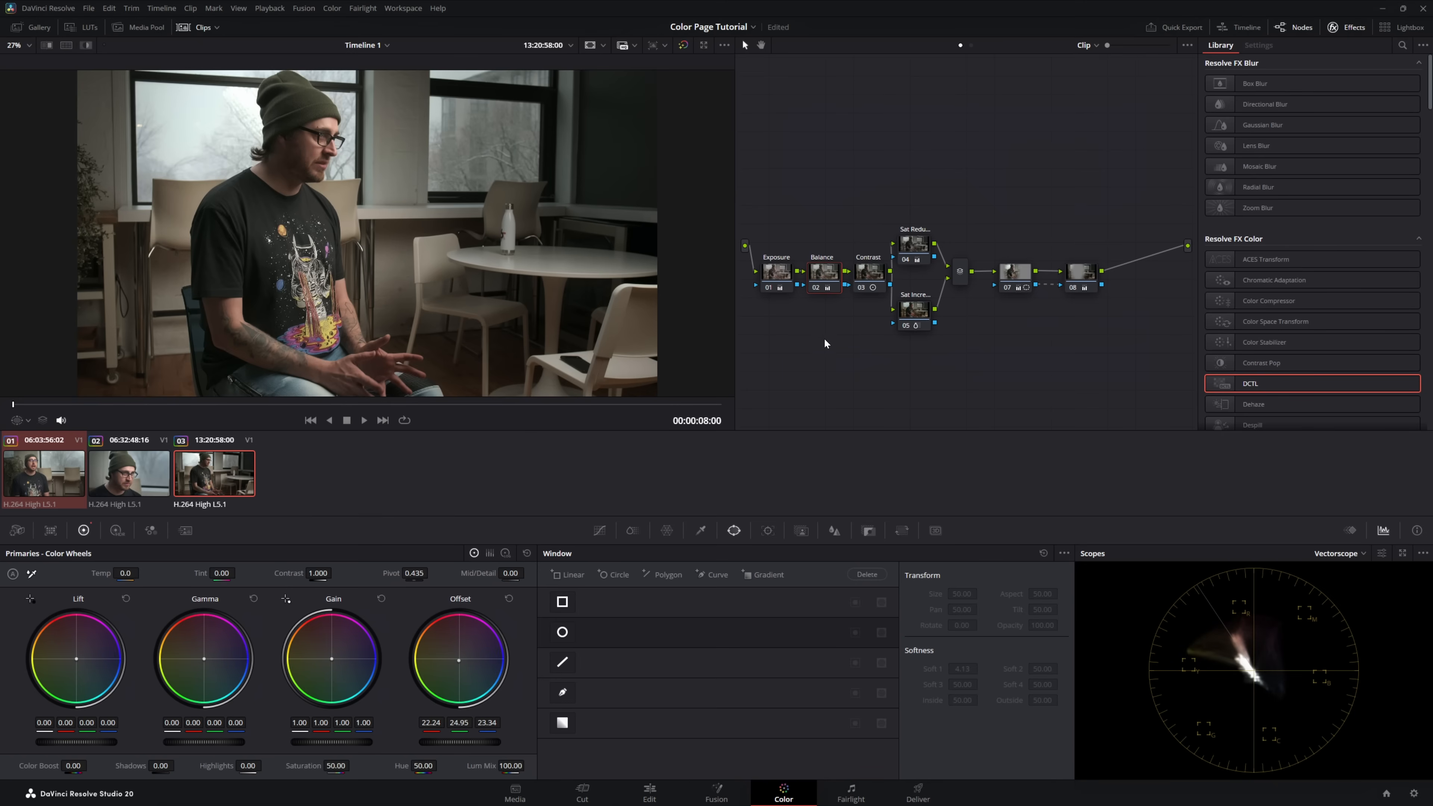
# - View the Timeline-level node graph, return to the Clip level, and review the three clips, ending on clip 03
pyautogui.click(860, 45)
pyautogui.click(828, 45)
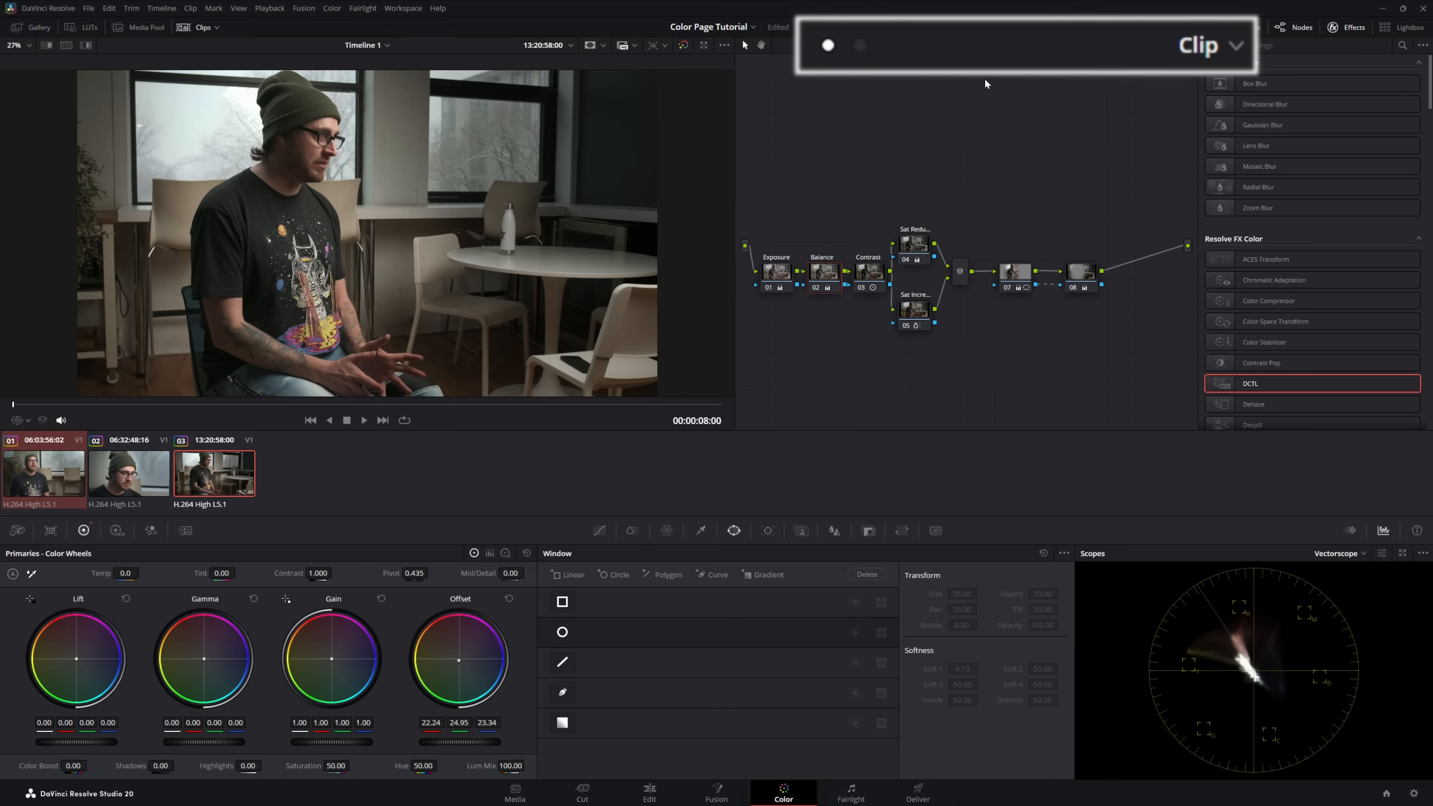
pyautogui.click(149, 480)
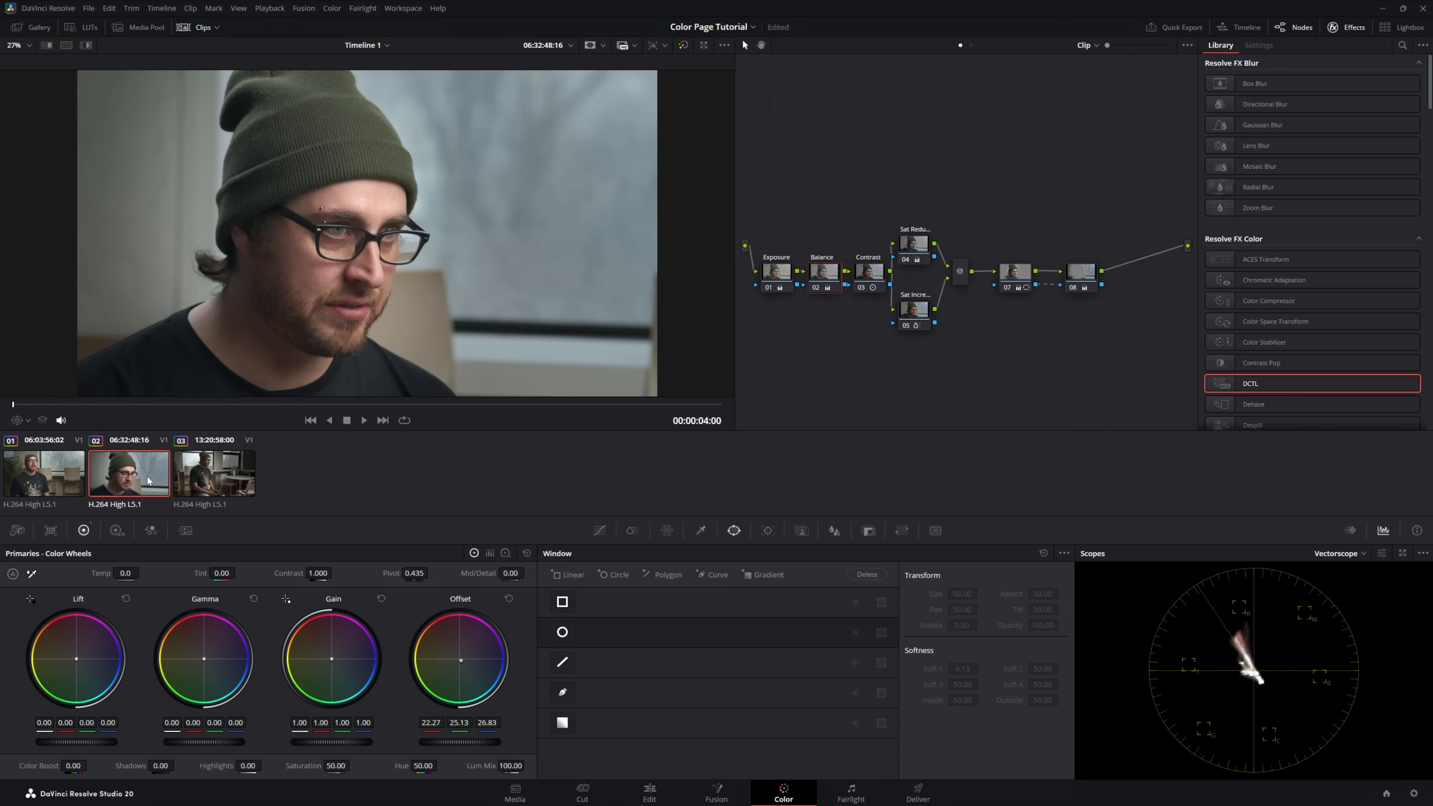
pyautogui.click(48, 475)
pyautogui.click(129, 474)
pyautogui.click(234, 477)
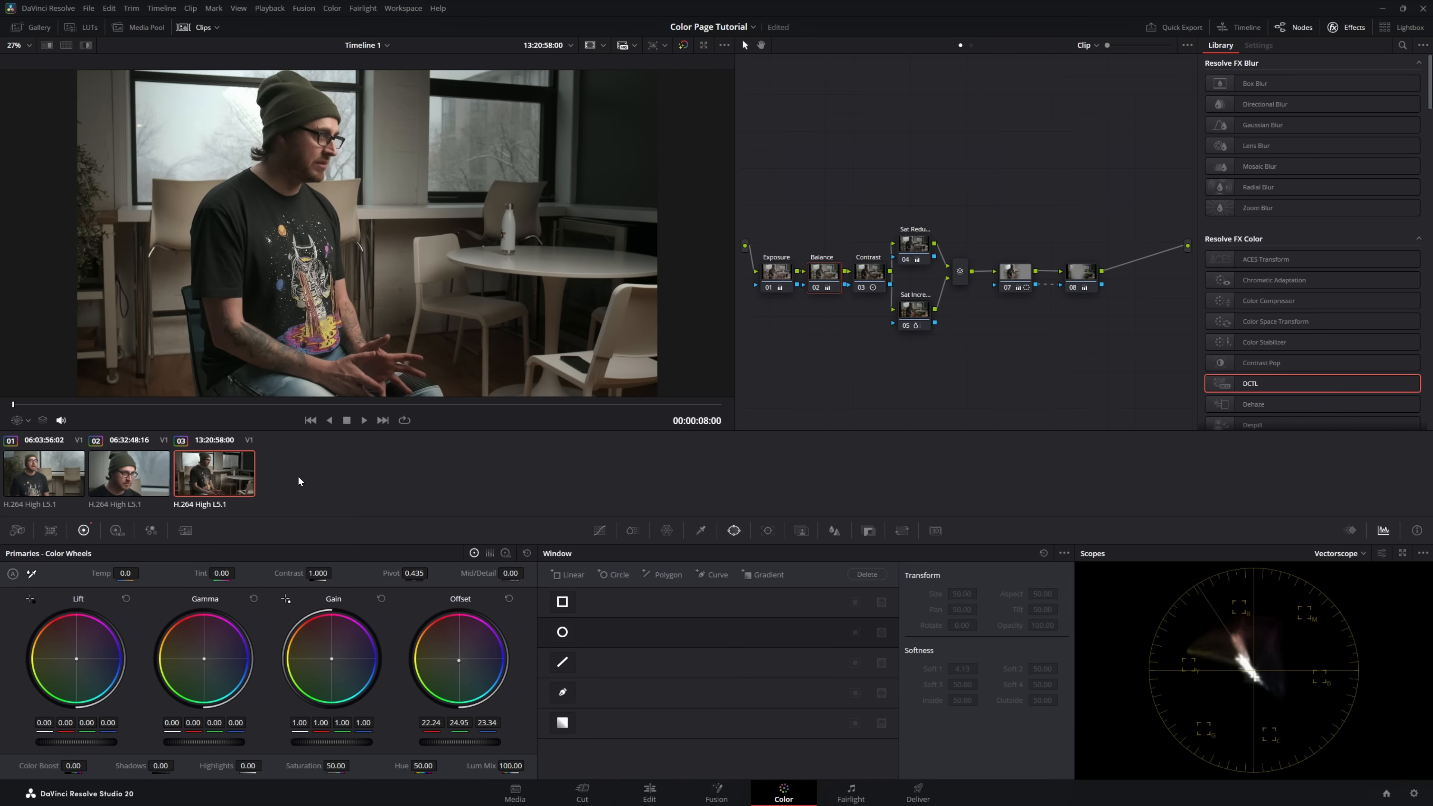
# - Select all three clips and add them into a new group named Scene
pyautogui.keyDown('shift'); pyautogui.click(54, 473); pyautogui.keyUp('shift')
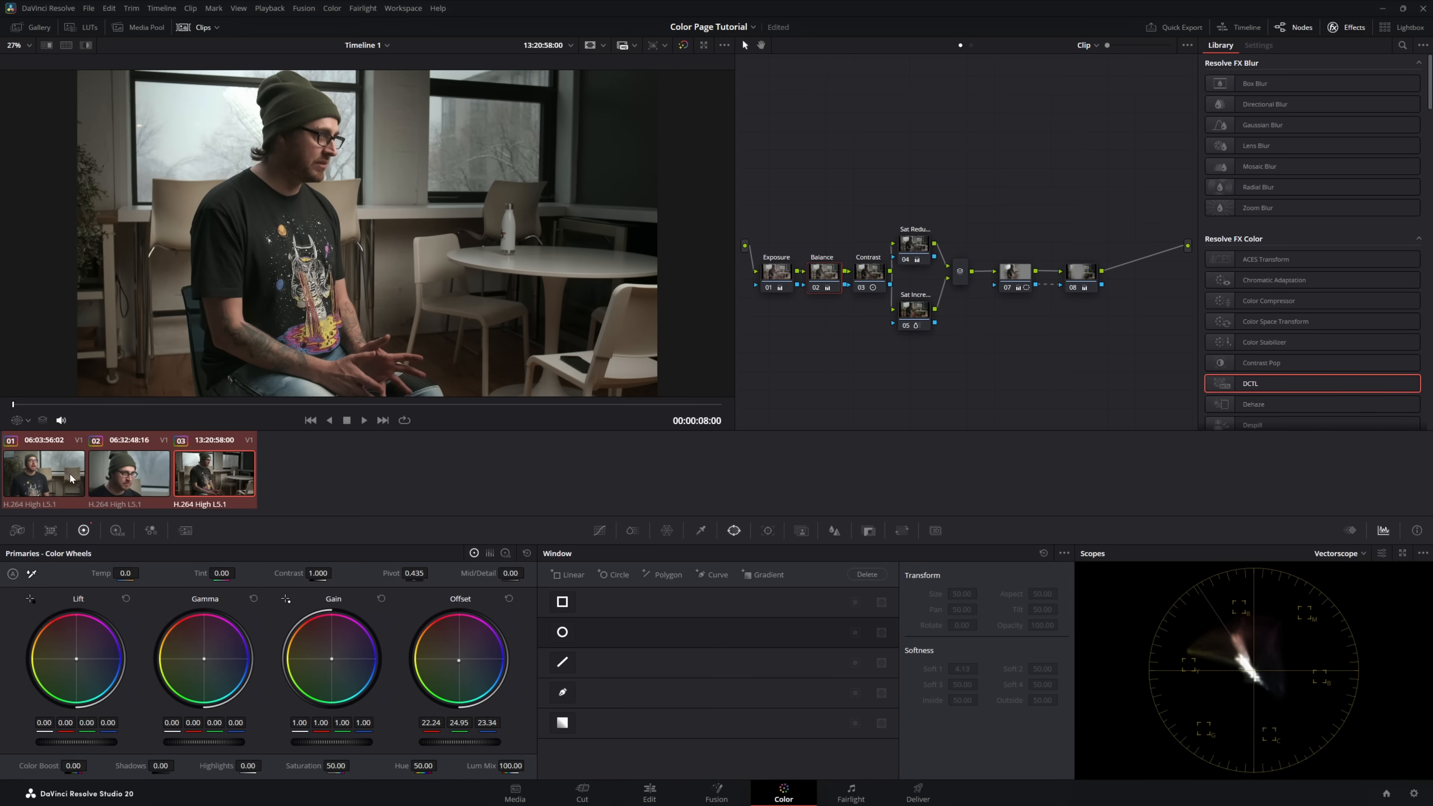
pyautogui.rightClick(205, 479)
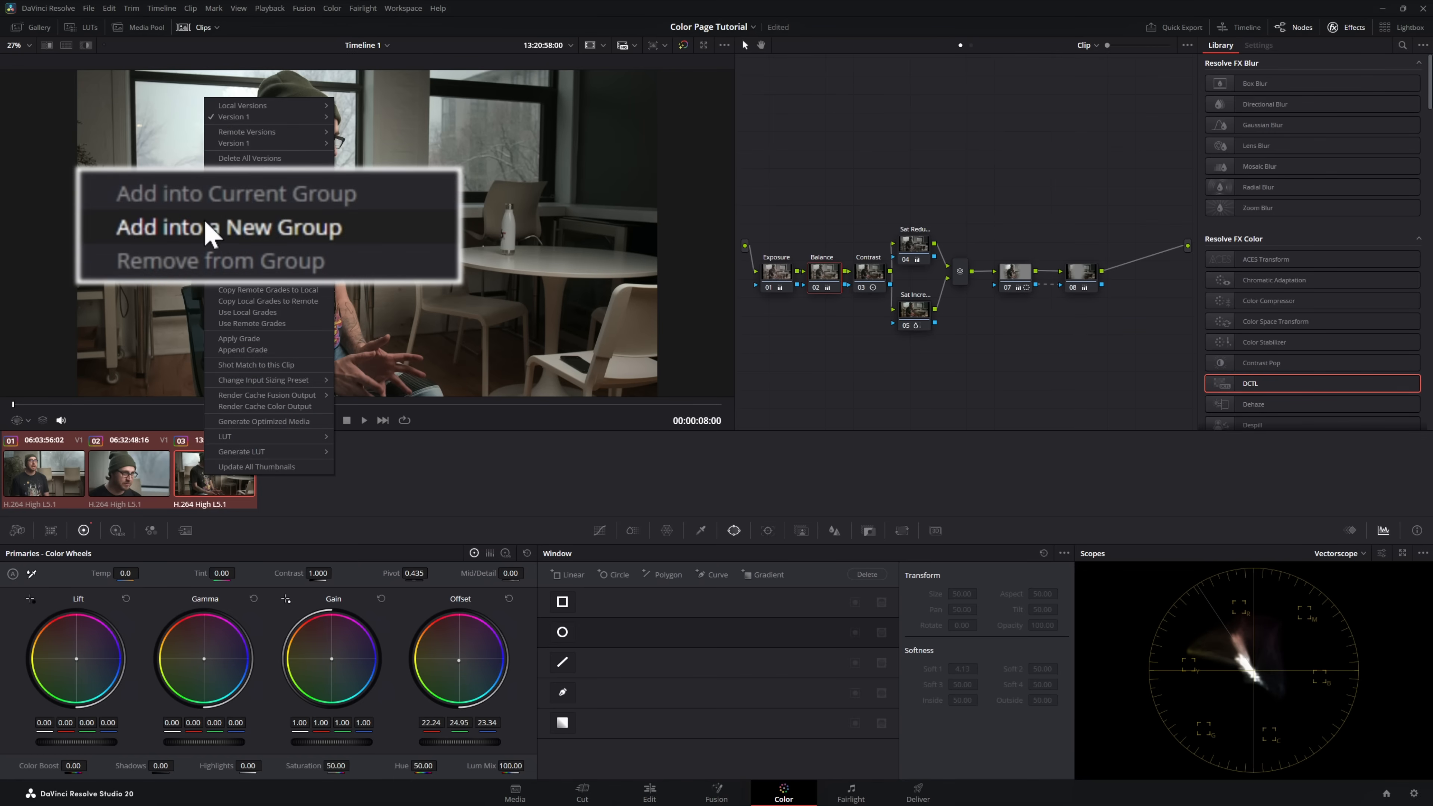
pyautogui.click(308, 240)
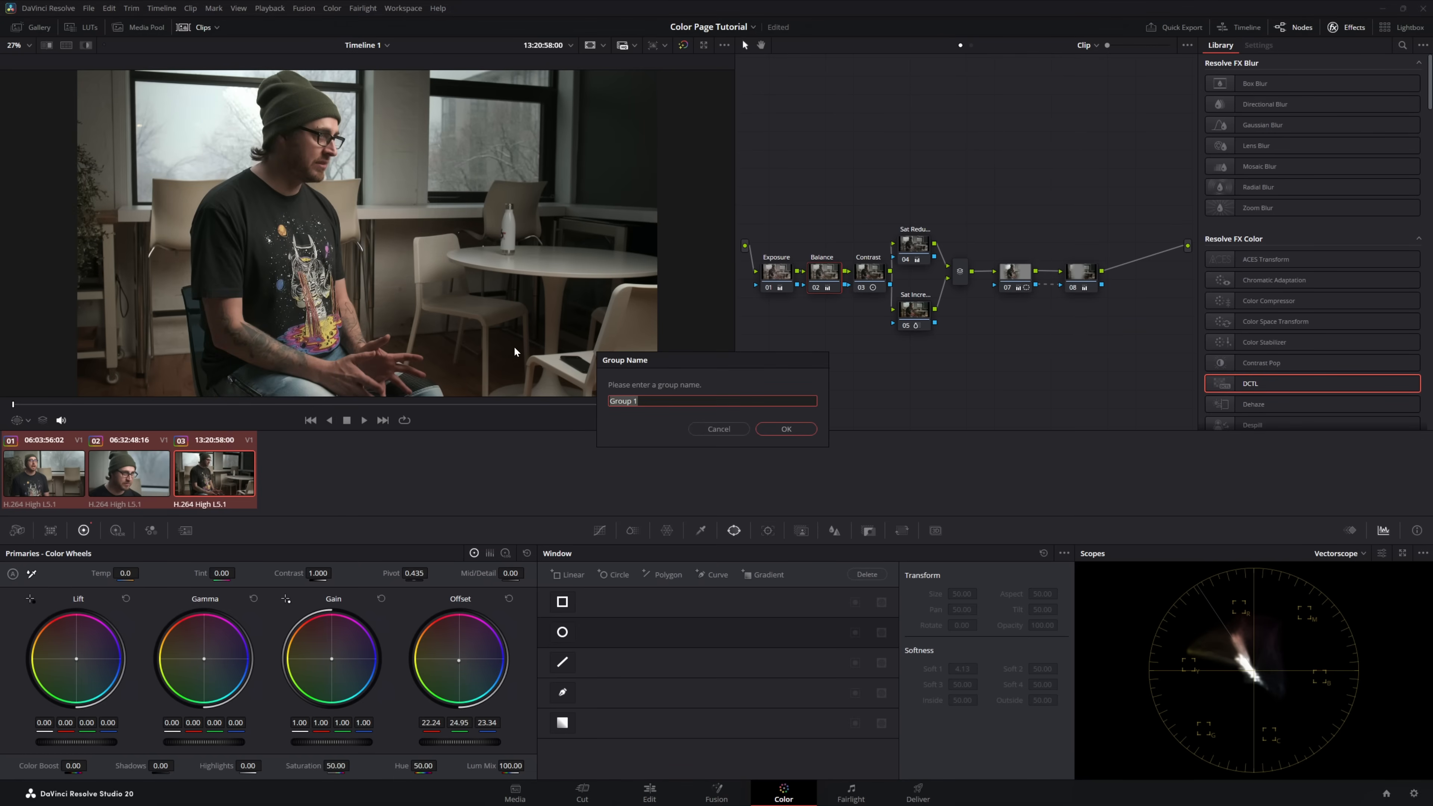
pyautogui.write('Scene')
pyautogui.press('Return')
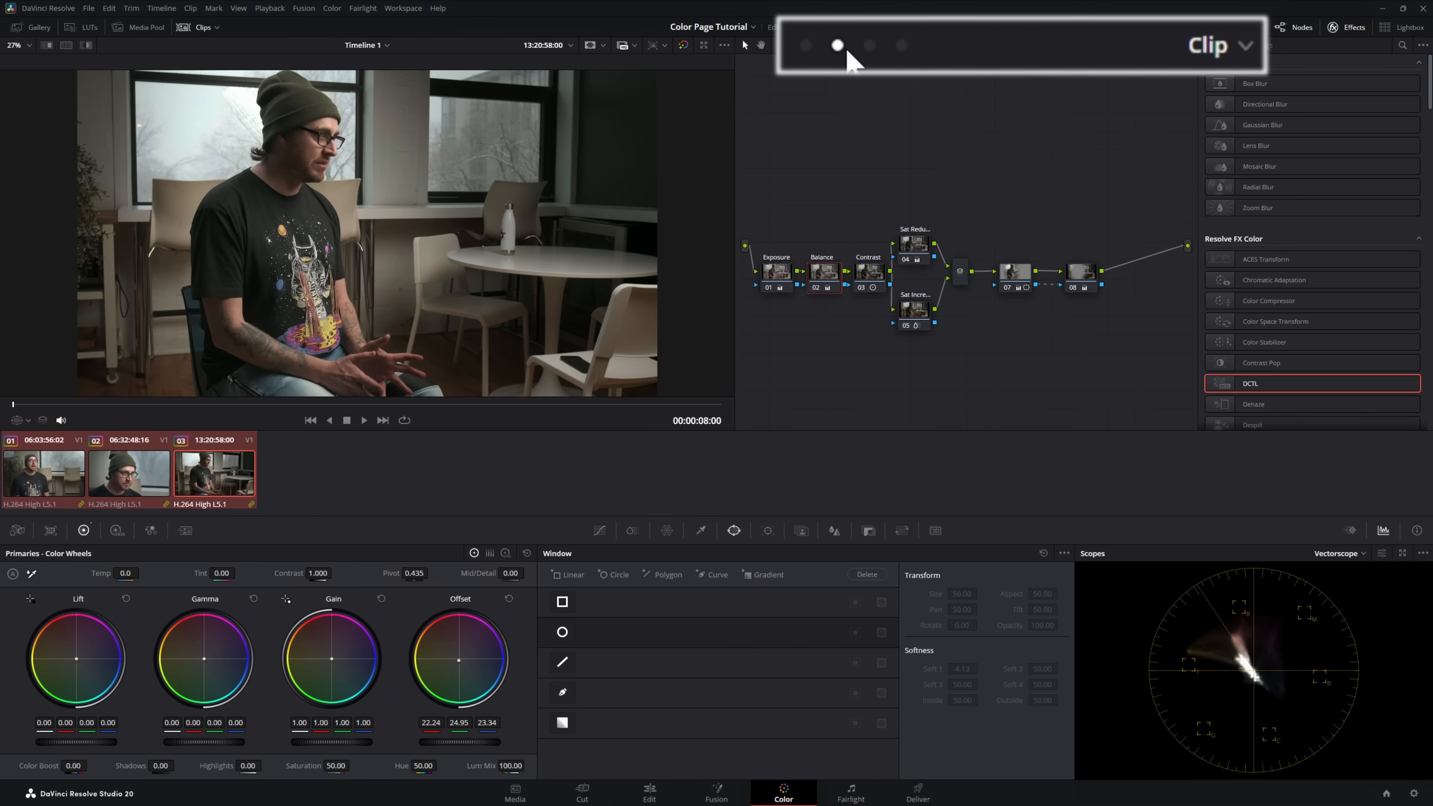
# - View the Group Pre-Clip level, switch to Group Post-Clip, and move its node to the middle of the graph
pyautogui.click(806, 45)
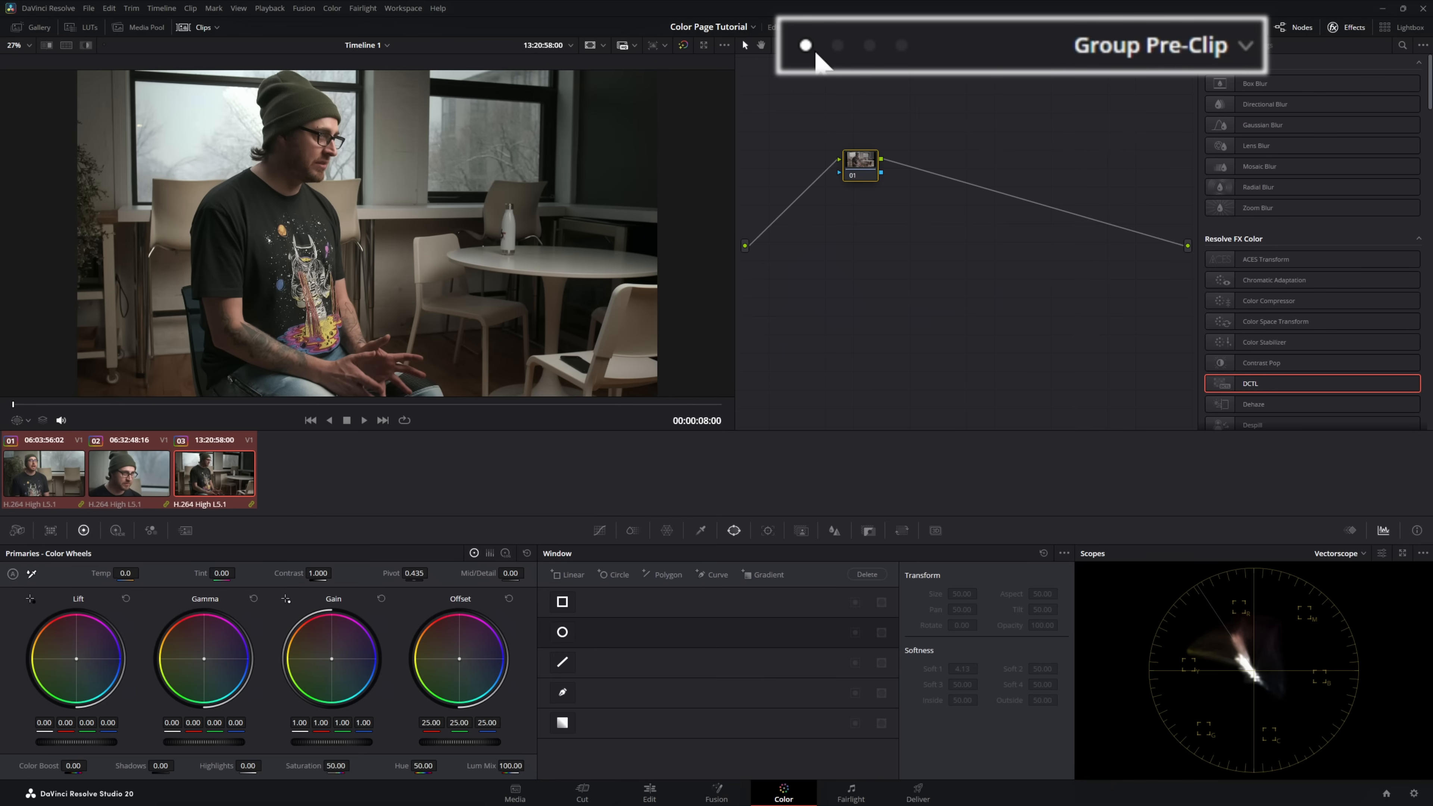
pyautogui.click(871, 45)
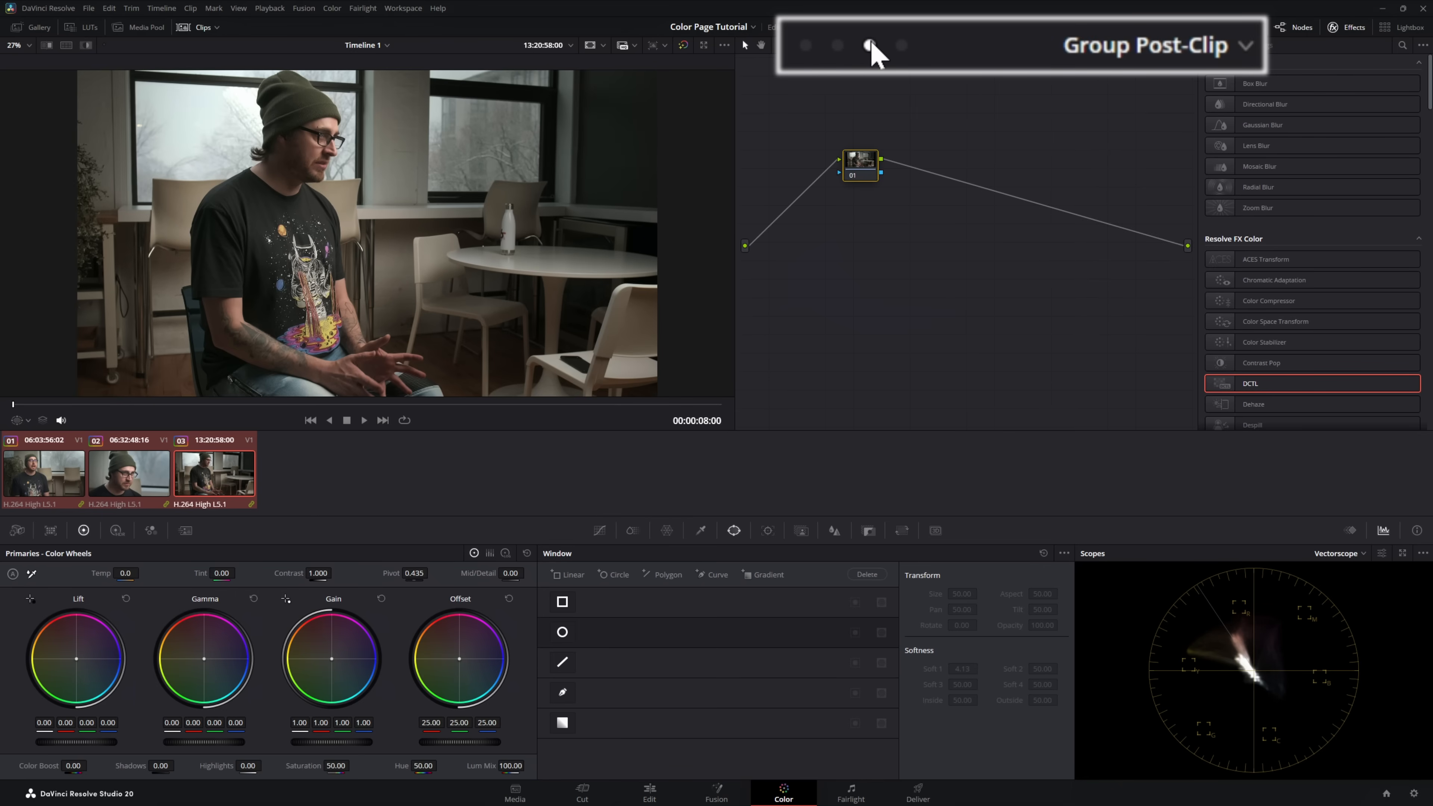
pyautogui.moveTo(859, 173); pyautogui.dragTo(955, 263)
pyautogui.click(1066, 46)
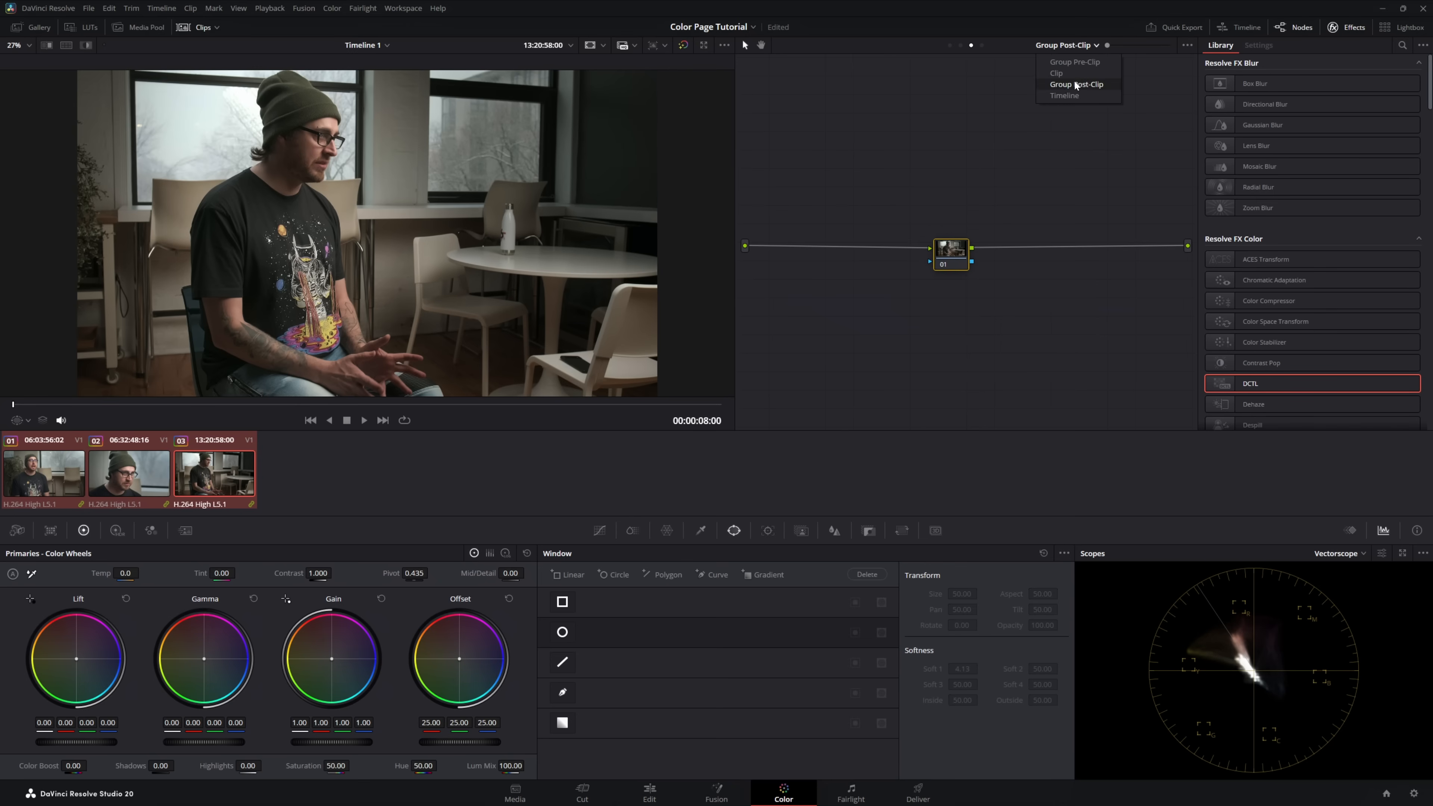
pyautogui.click(974, 100)
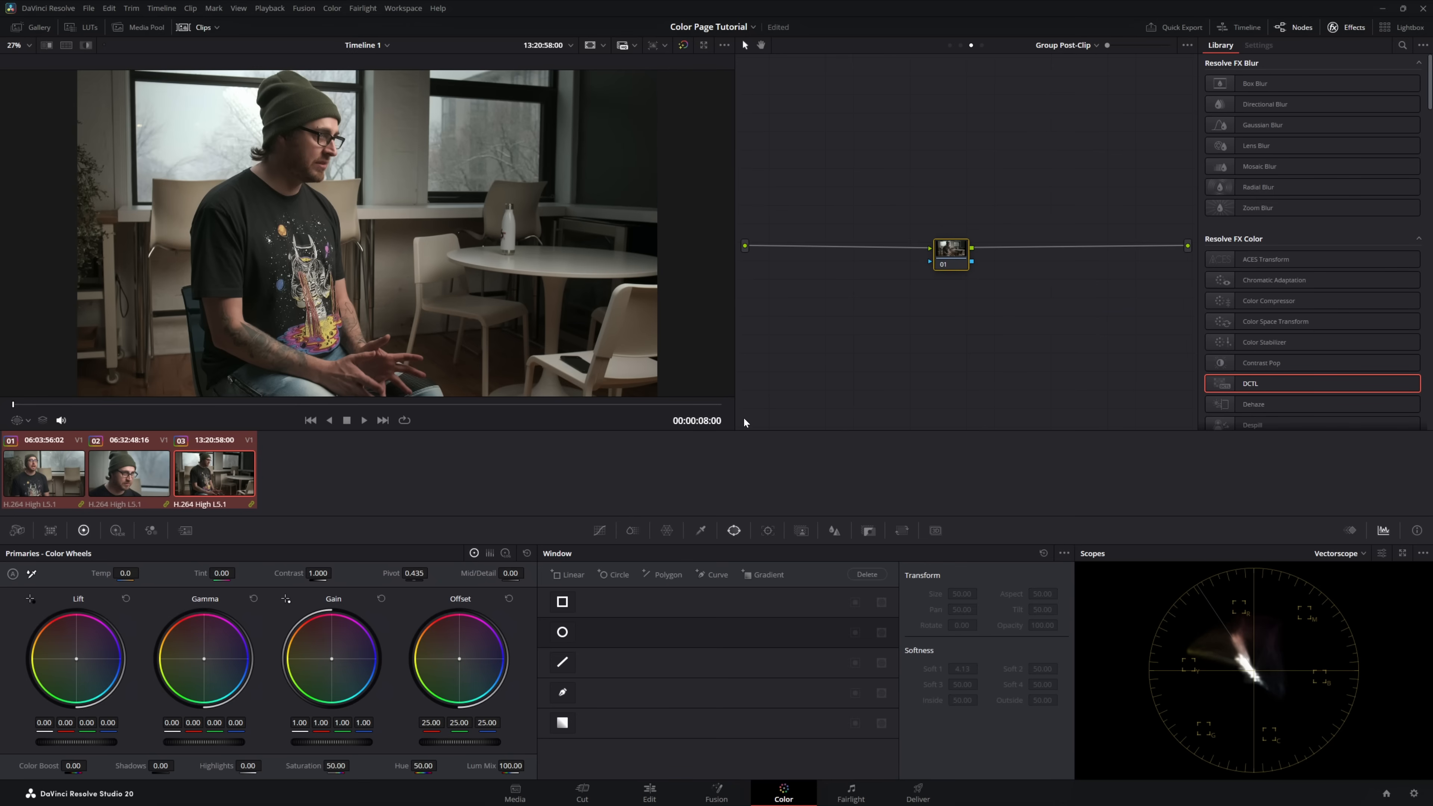
# - Add a midtone and a shadow point to the Group Post-Clip node's custom curve, easing the midtone lift back toward the diagonal
pyautogui.click(632, 531)
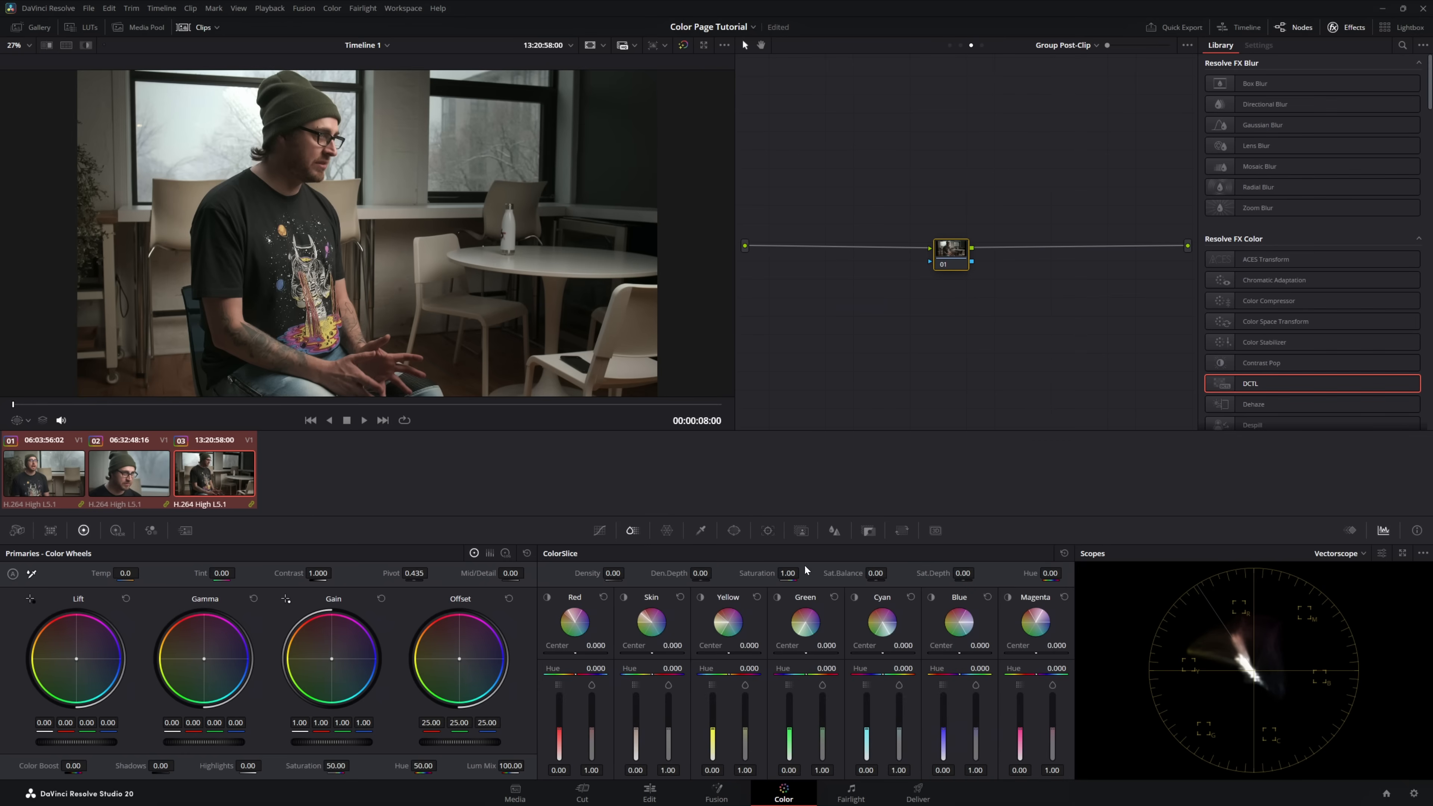
pyautogui.click(599, 530)
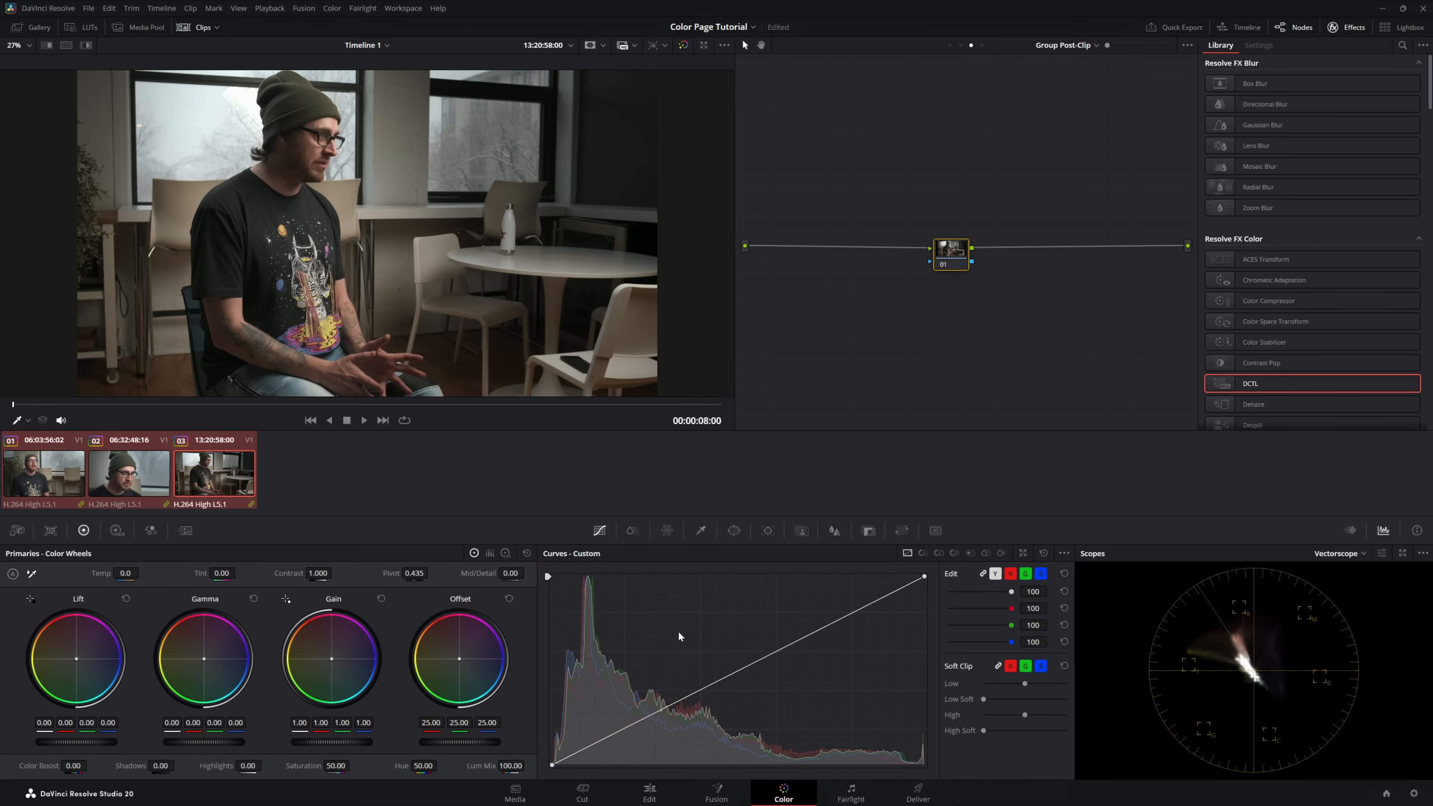
pyautogui.moveTo(711, 690); pyautogui.dragTo(701, 666)
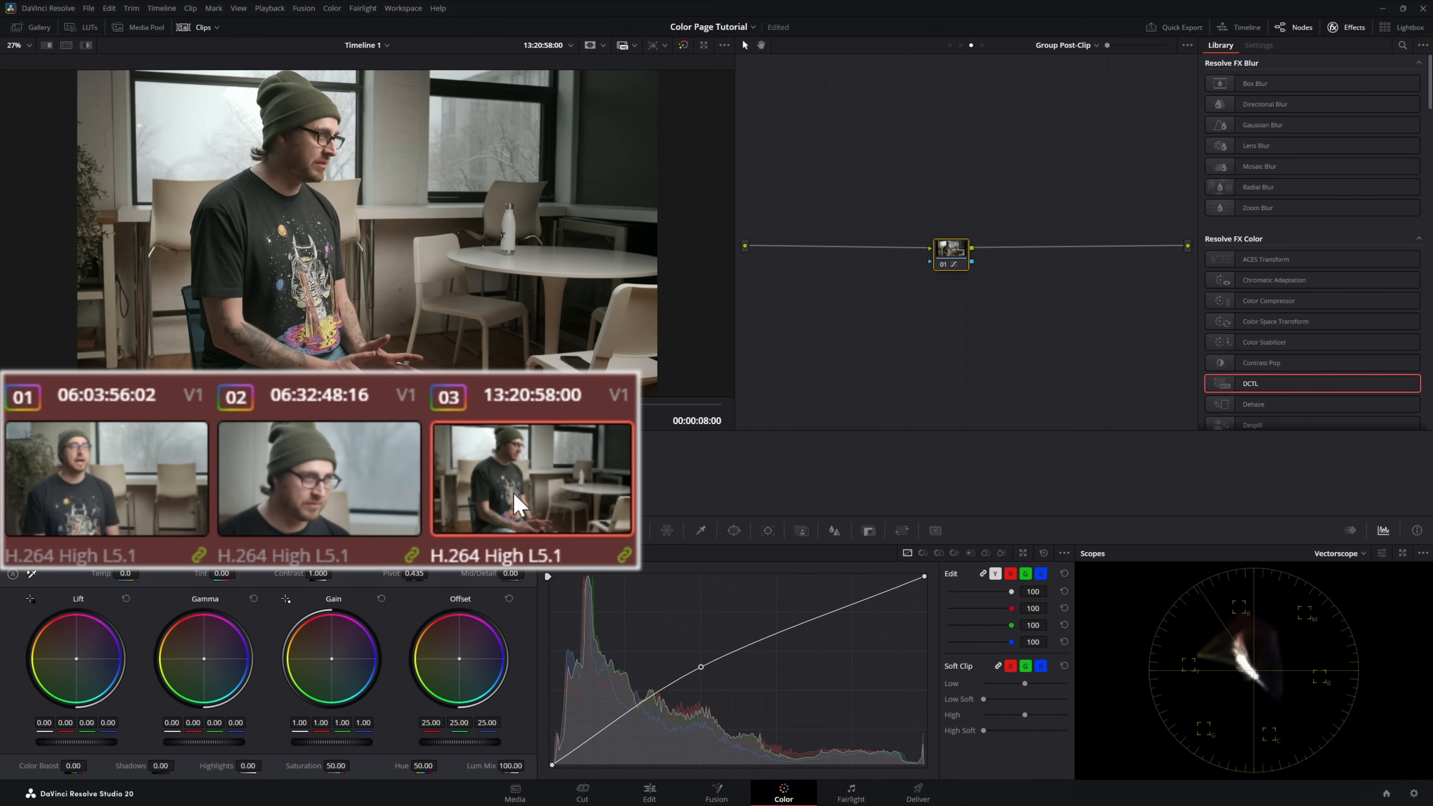
pyautogui.moveTo(622, 715); pyautogui.dragTo(621, 725)
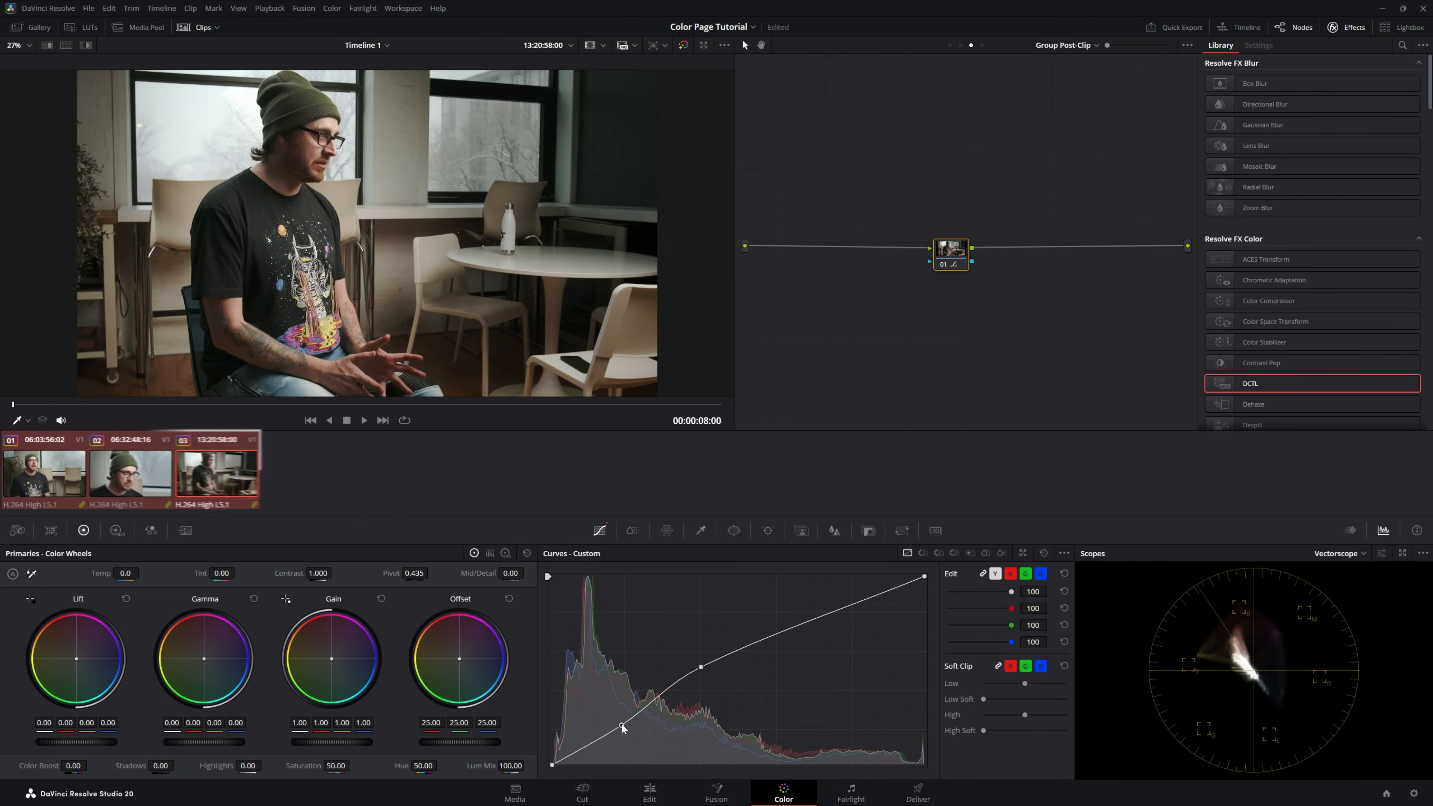
pyautogui.moveTo(701, 667); pyautogui.dragTo(709, 676)
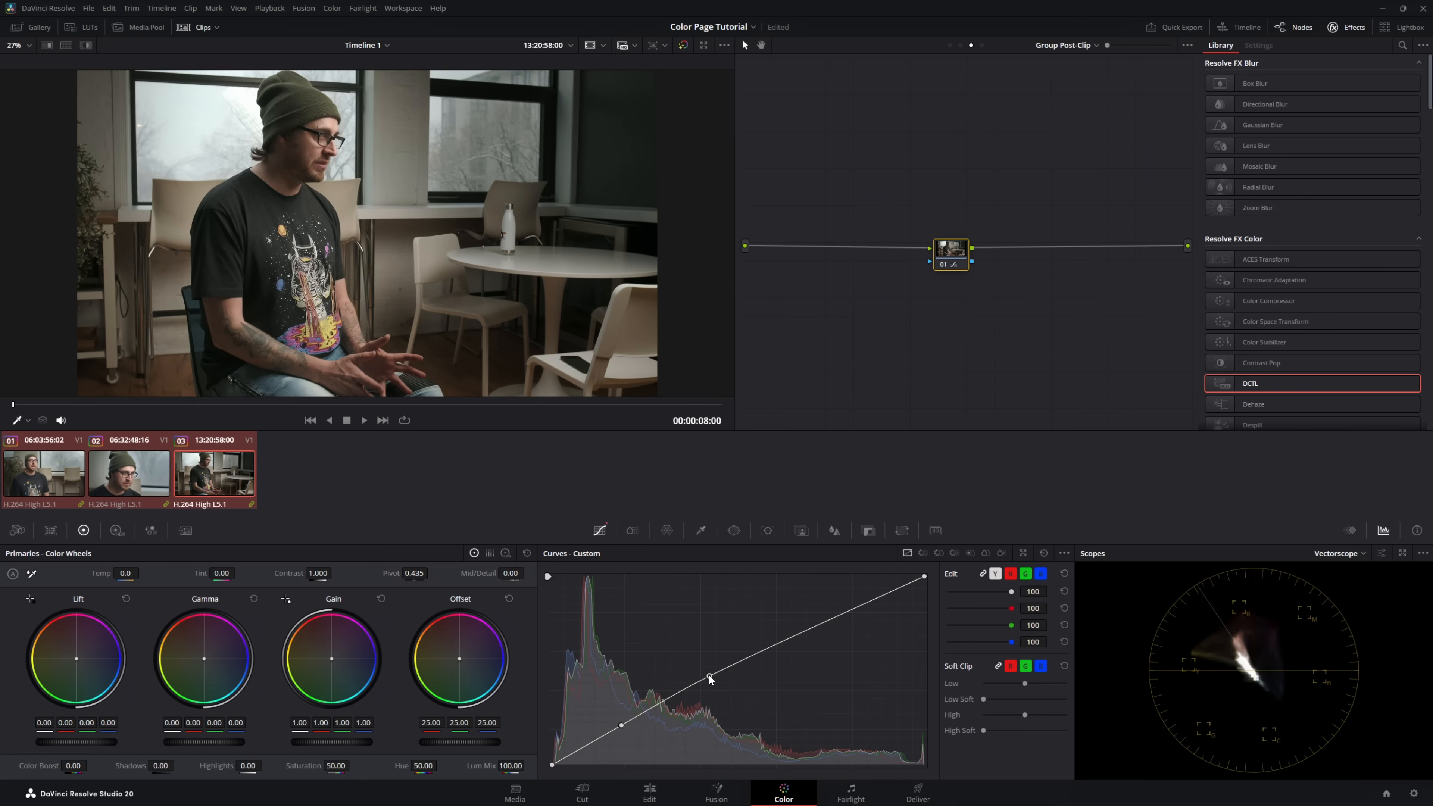
# - Compare the Group Post-Clip node disabled and enabled on clip 03 and clip 02
pyautogui.hotkey('ctrl', 'd')
pyautogui.hotkey('ctrl', 'd')
pyautogui.click(153, 479)
pyautogui.hotkey('ctrl', 'd')
pyautogui.hotkey('ctrl', 'd')
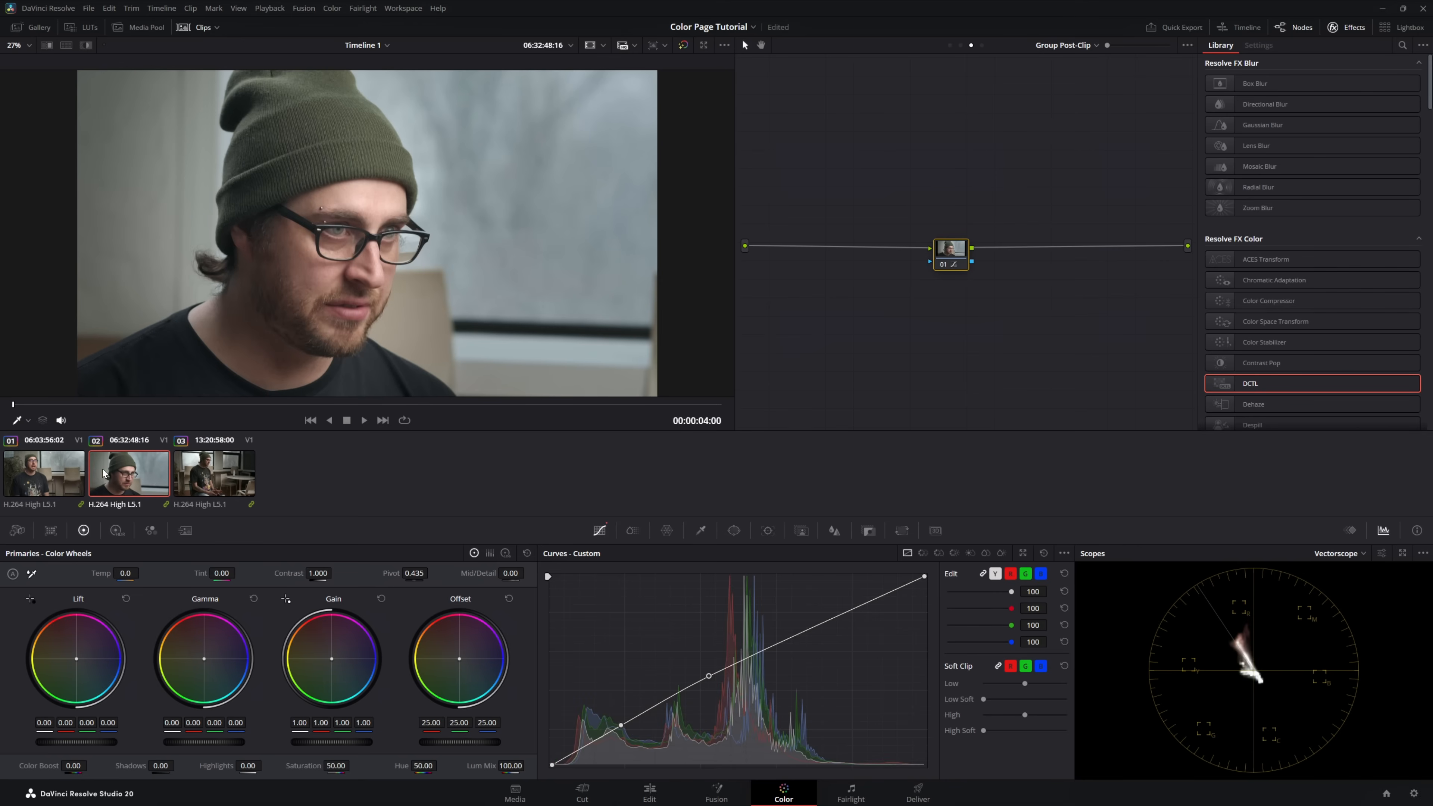
# - View clips 01 and 03, and review clip 03's Group Pre-Clip, Clip and Group Post-Clip node graphs, ending on the Clip level
pyautogui.click(68, 475)
pyautogui.click(238, 483)
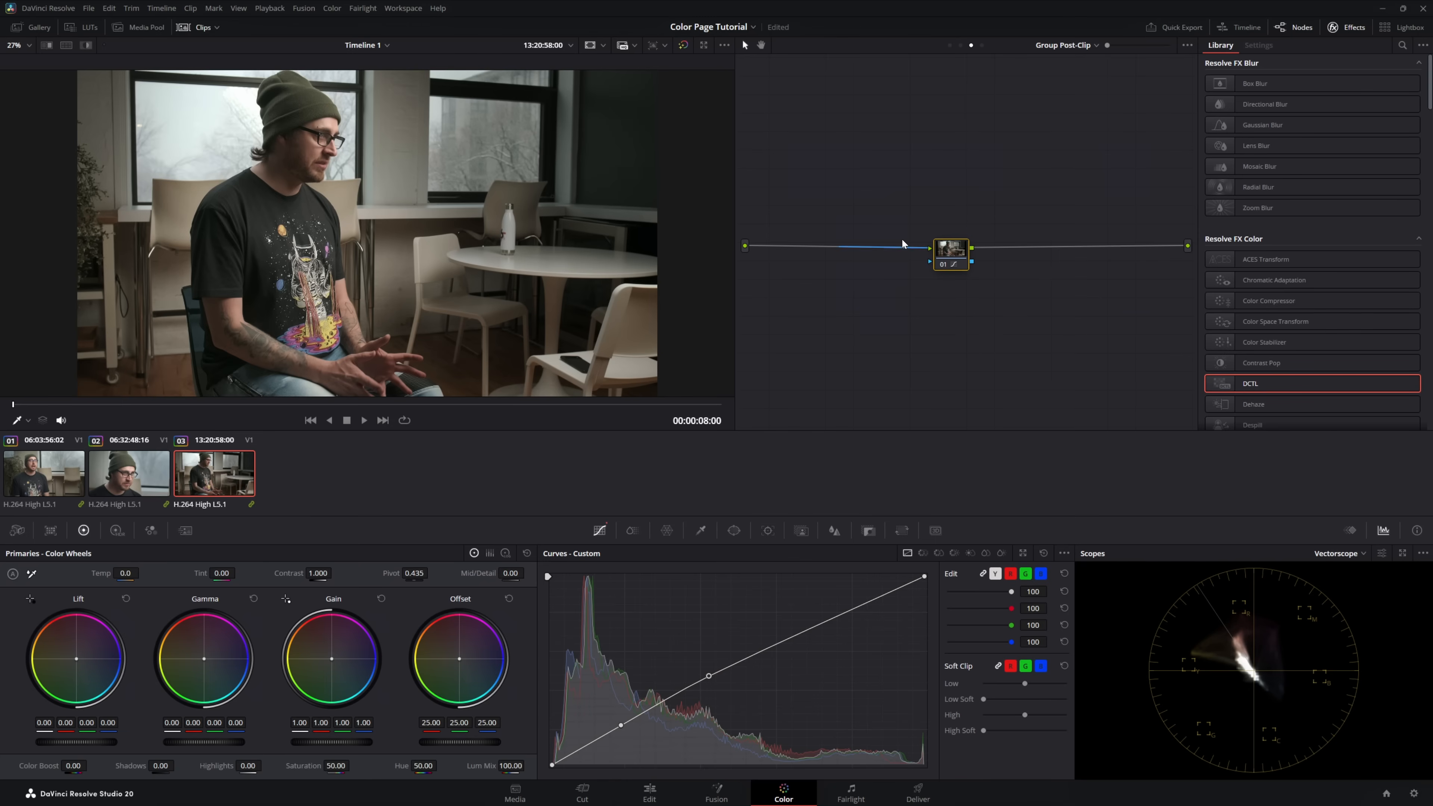
pyautogui.click(948, 44)
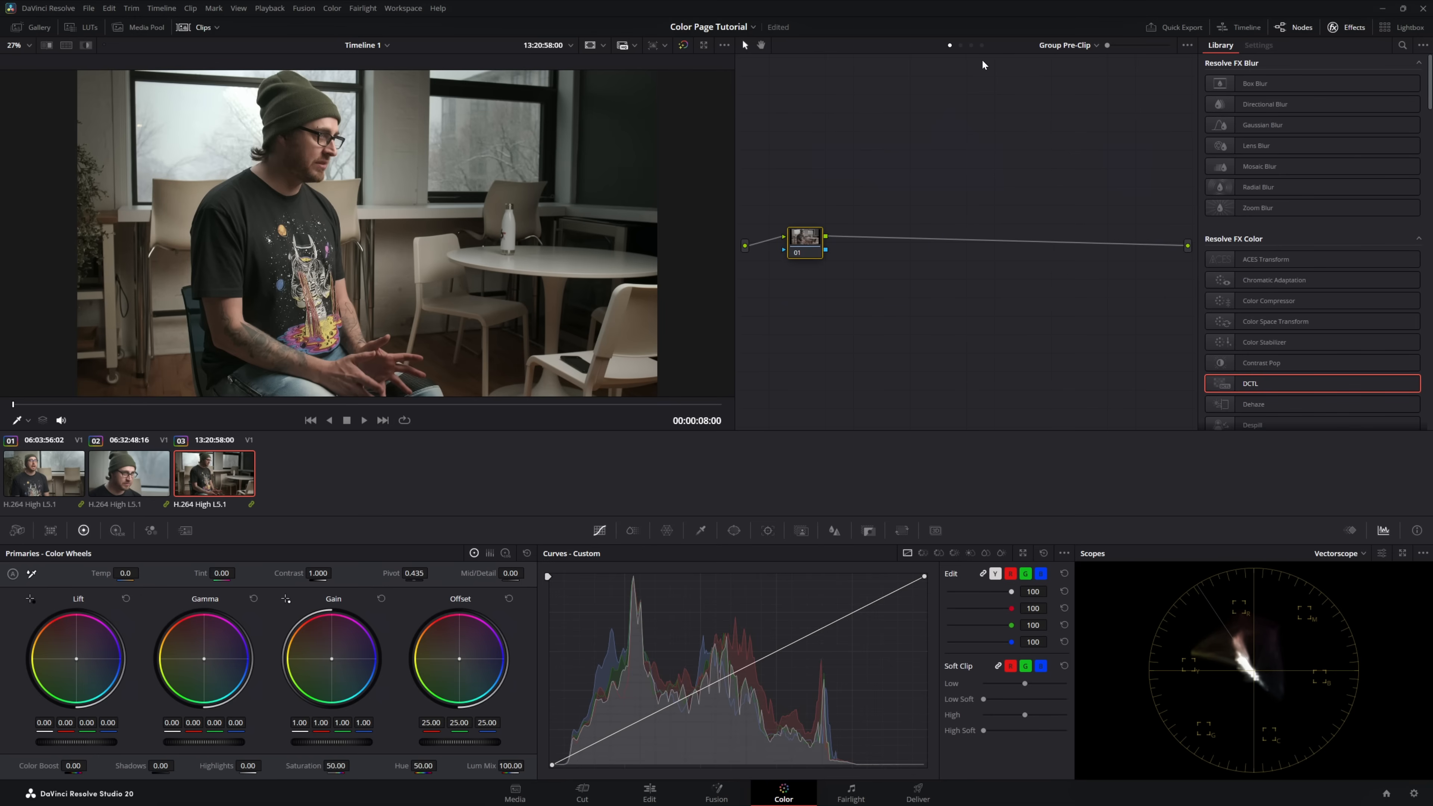
pyautogui.click(961, 45)
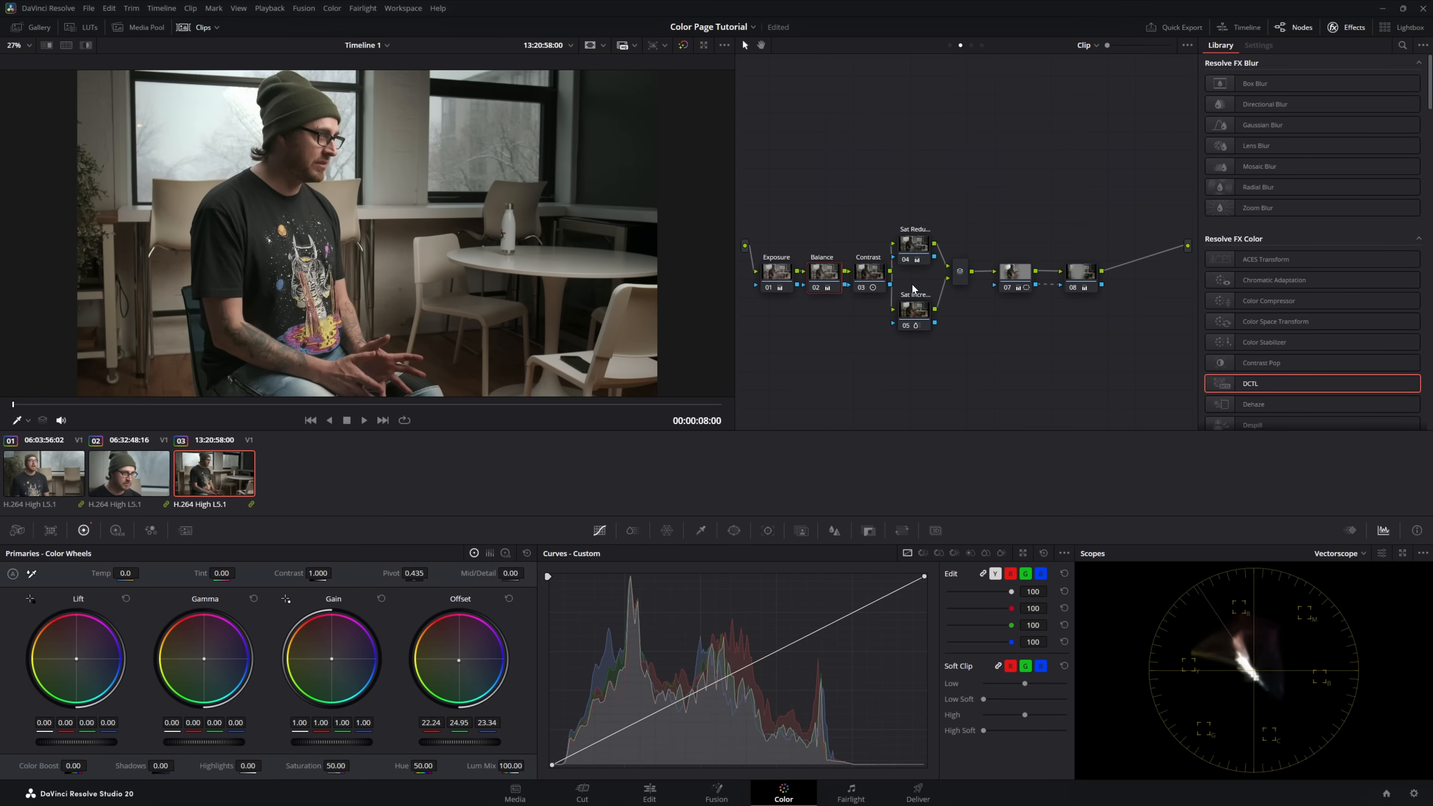
pyautogui.click(971, 45)
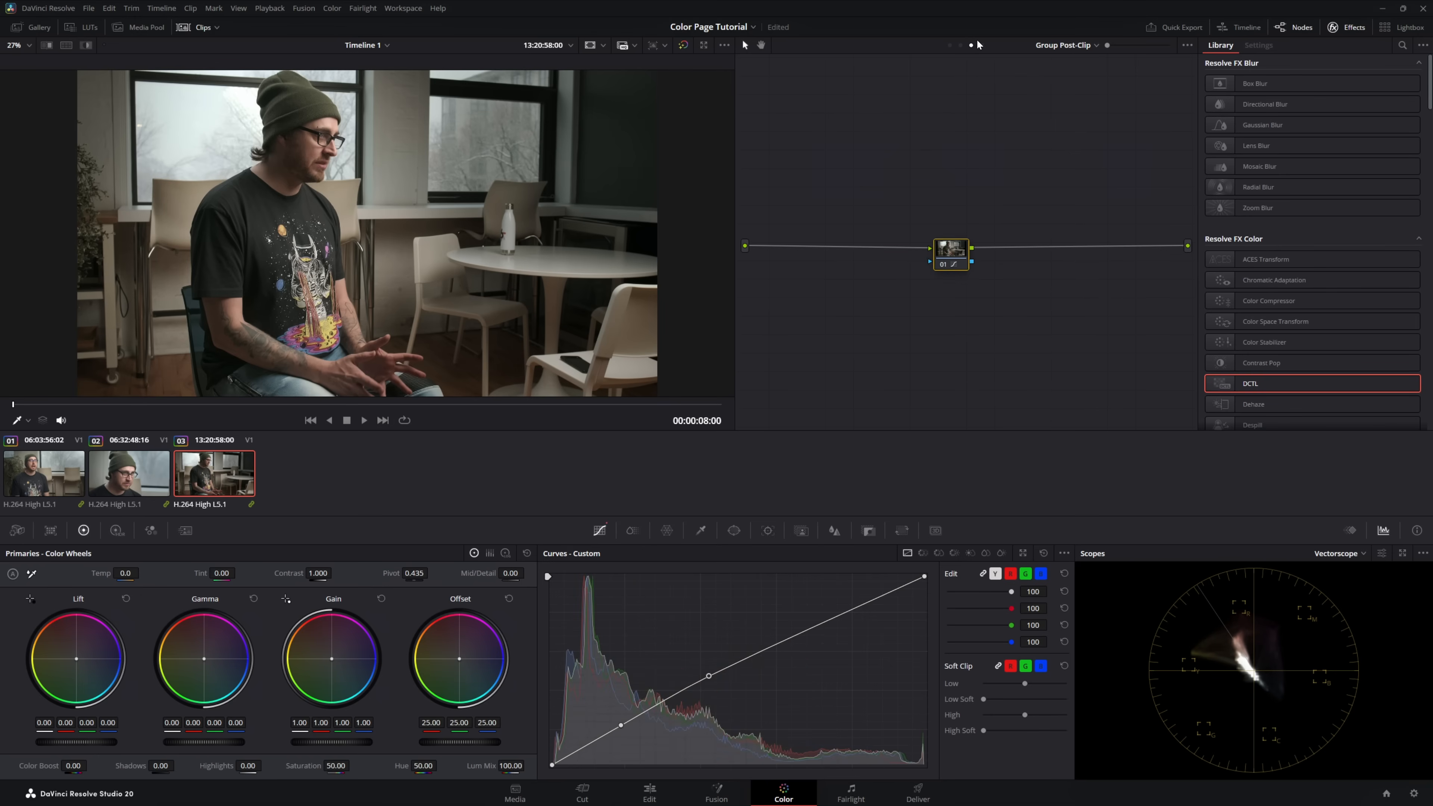
pyautogui.click(960, 45)
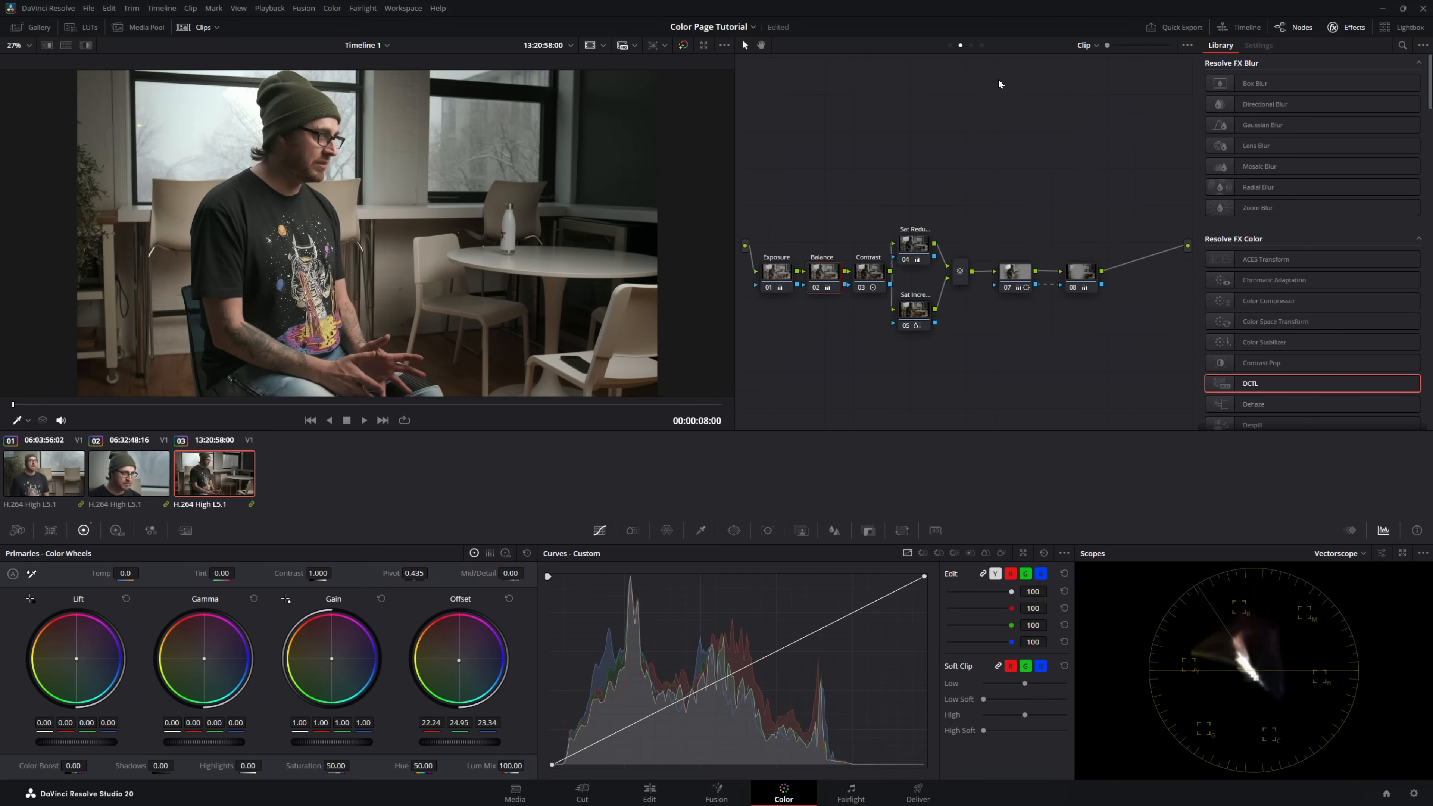
# - Switch the node graph to the Timeline level and add a node to it
pyautogui.click(982, 45)
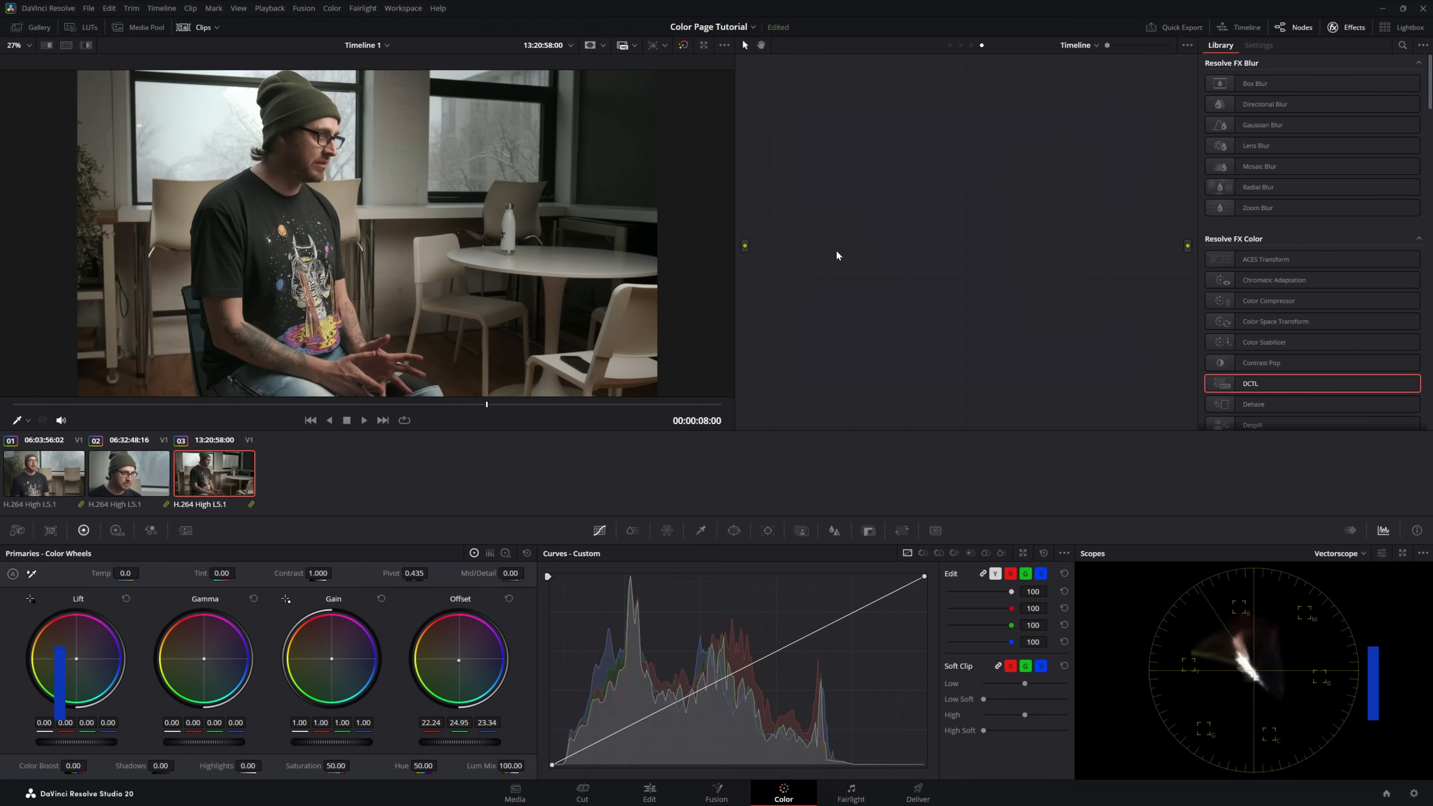
pyautogui.hotkey('alt', 's')
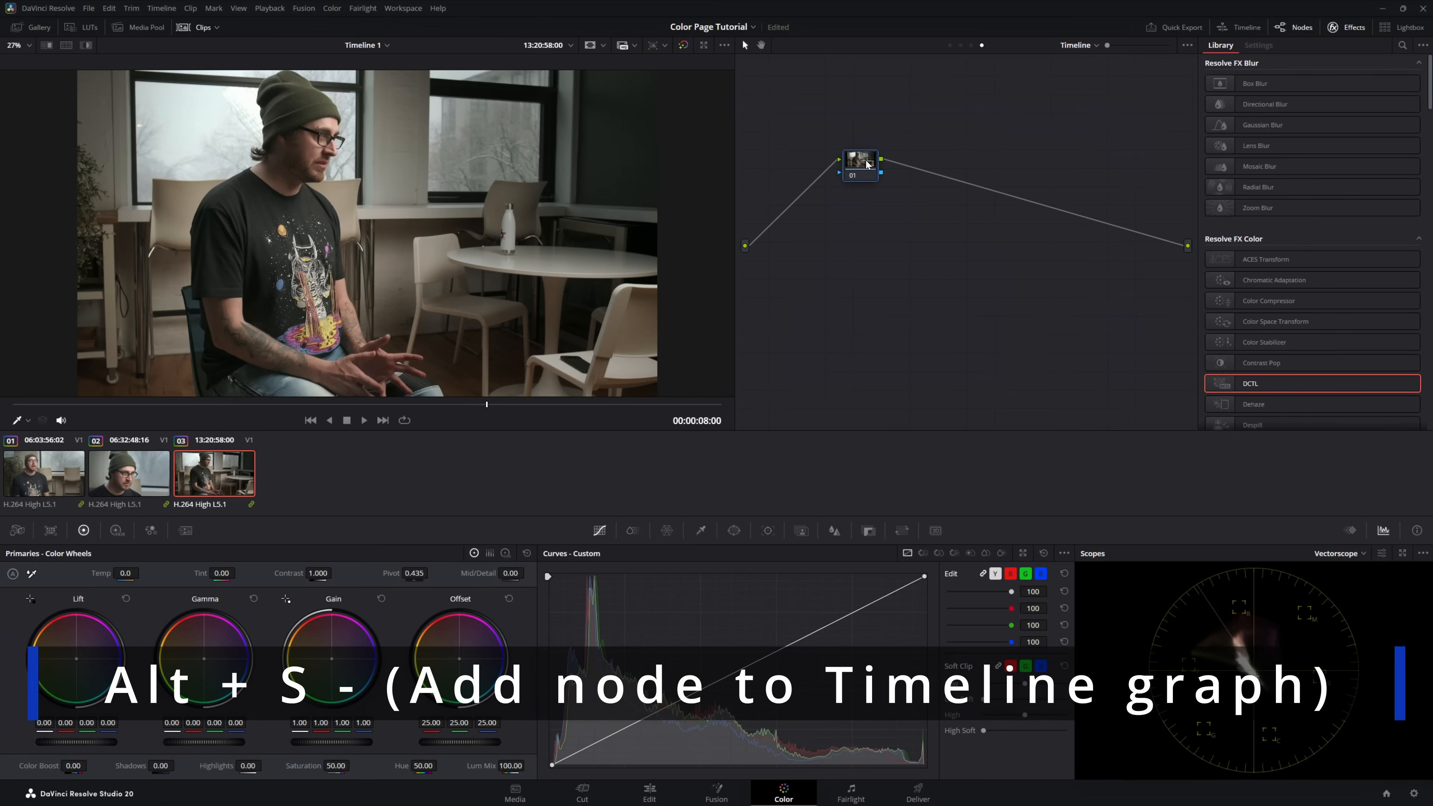